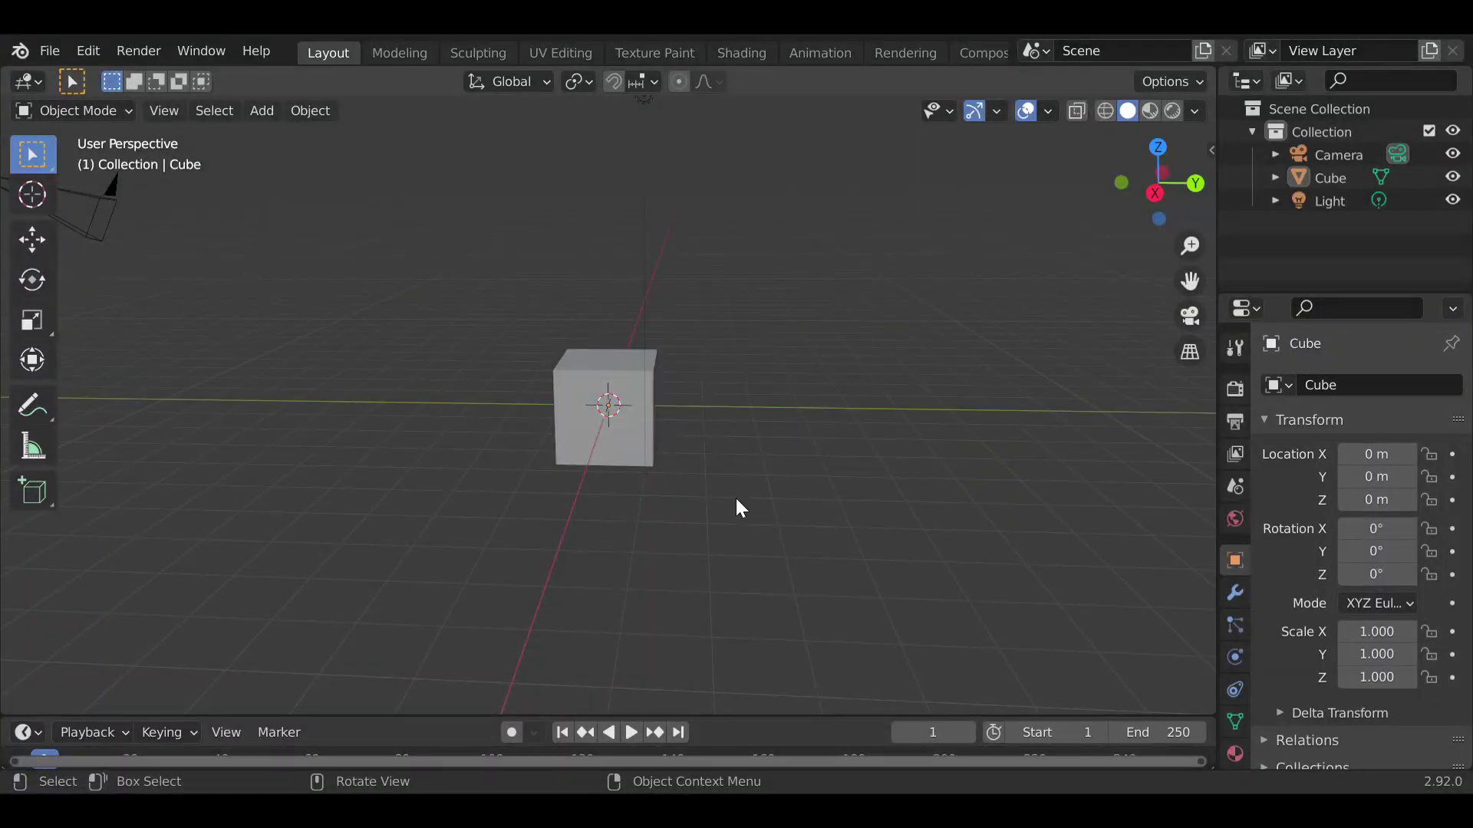
- Orbit around the default cube, camera and light to view the cube from several sides
middle_click_drag(426, 382, 777, 357)
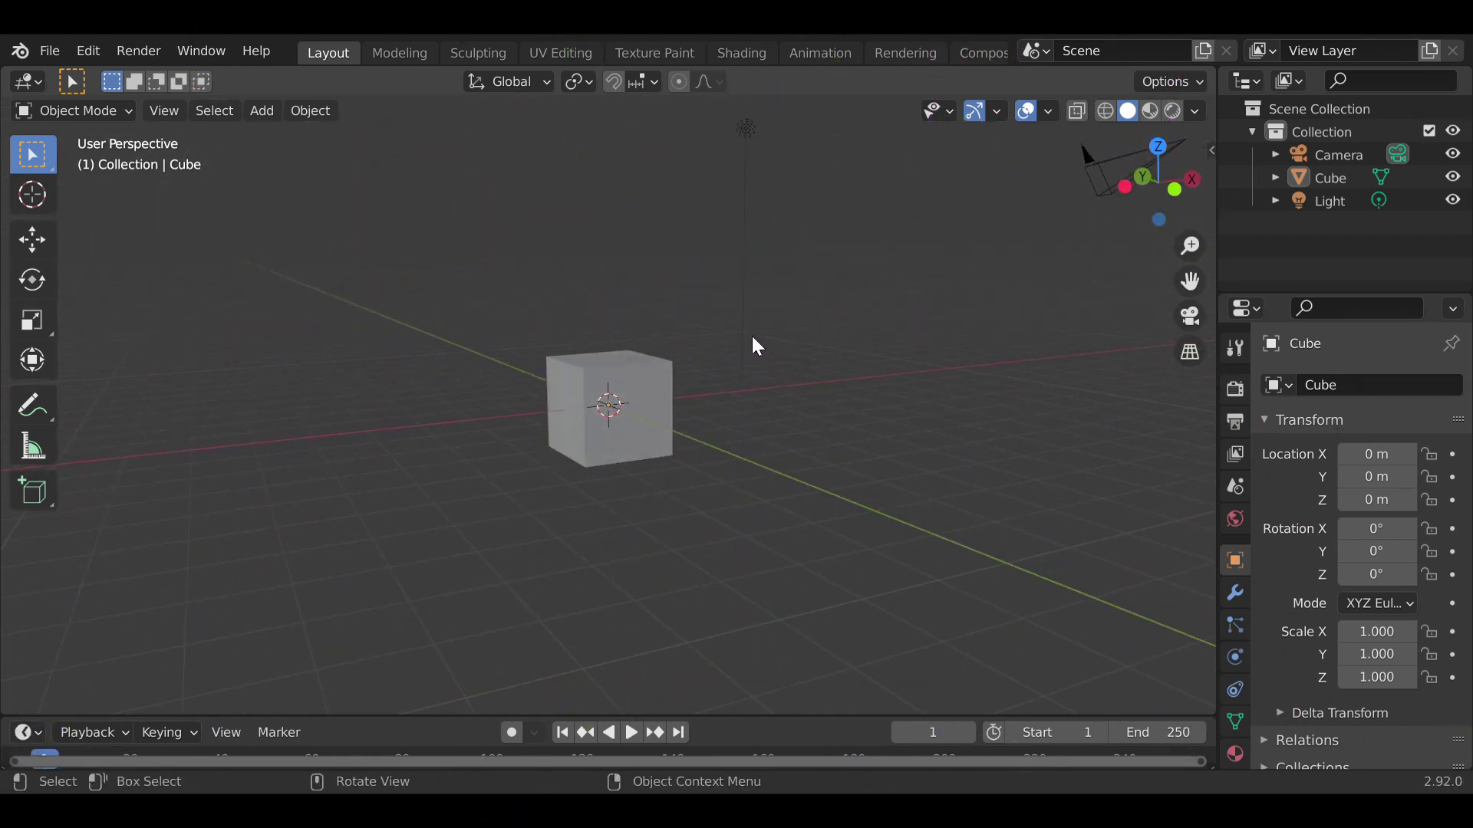
middle_click_drag(804, 480, 97, 506)
middle_click_drag(821, 428, 533, 401)
middle_click_drag(836, 395, 1081, 441)
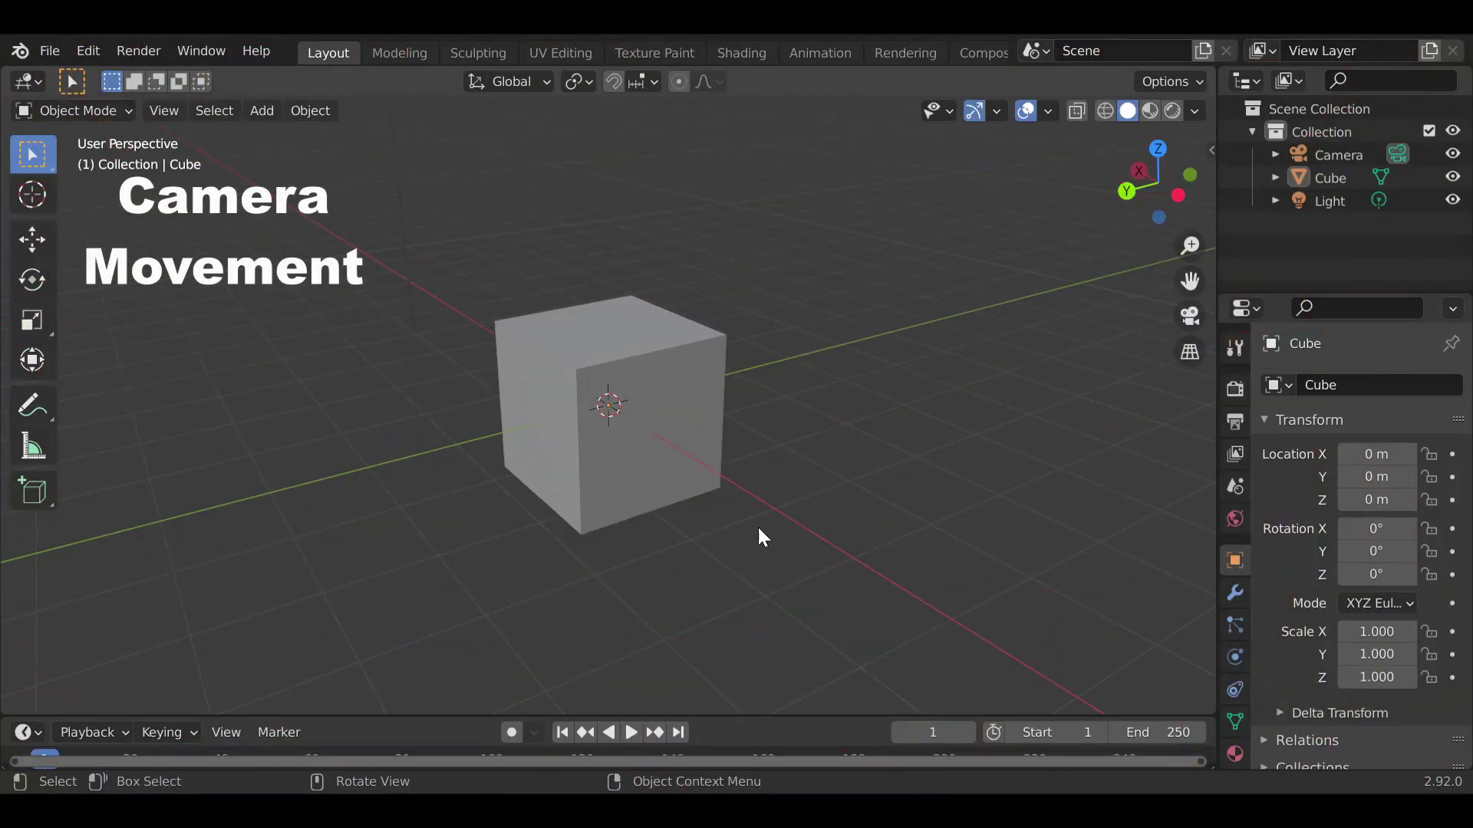
- Zoom out and orbit so the smaller cube shows with the camera above it
scroll(652, 522, "down", 3)
middle_click_drag(660, 526, 699, 477)
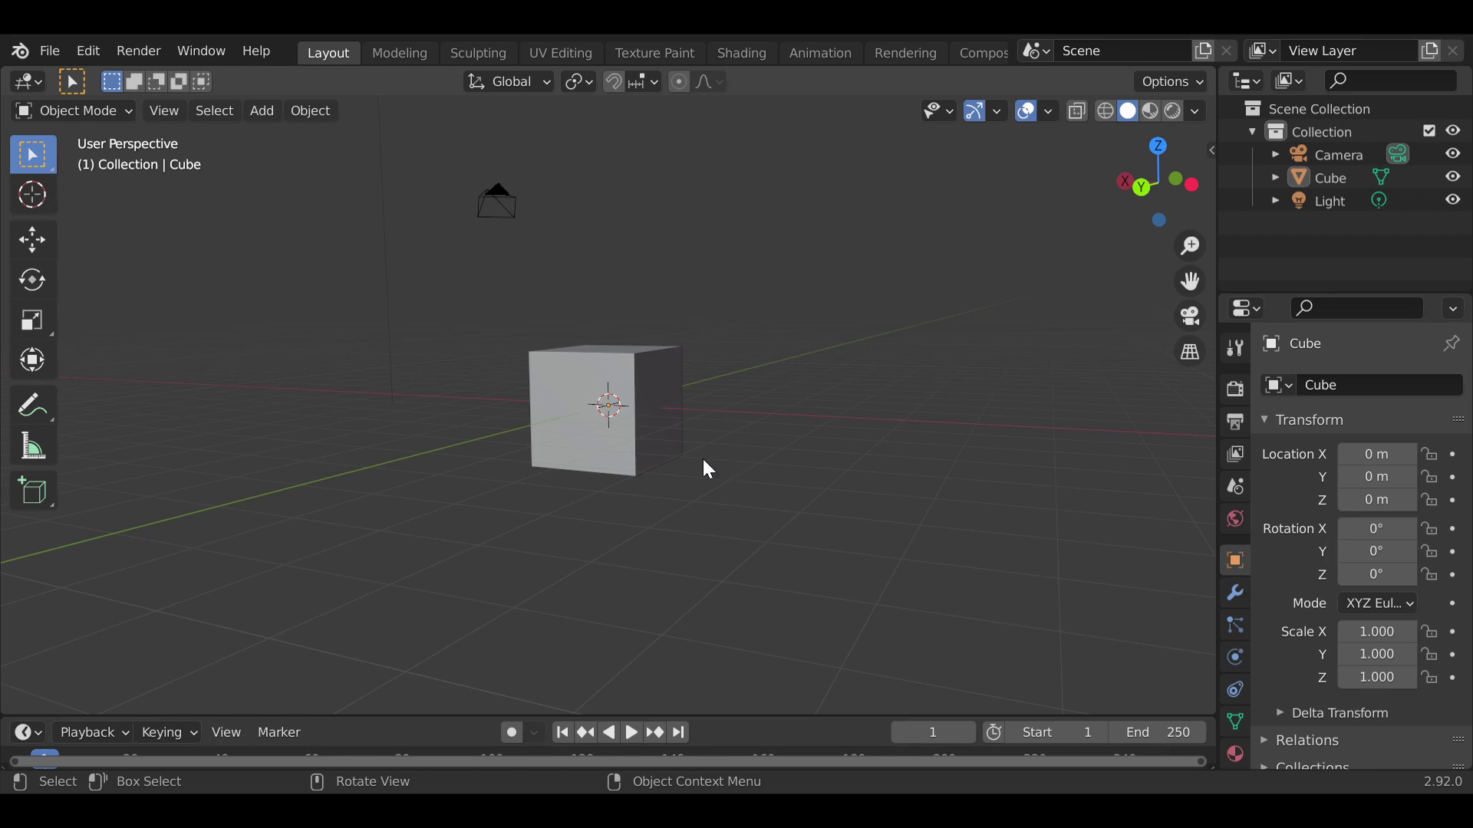
- Orbit through a front-on and top-down view of the cube, ending at a low oblique angle
mouse_move(761, 464)
middle_mouse_down()
mouse_move(710, 486)
mouse_move(782, 398)
mouse_move(829, 420)
mouse_move(785, 484)
mouse_move(769, 471)
mouse_move(784, 466)
middle_mouse_up()
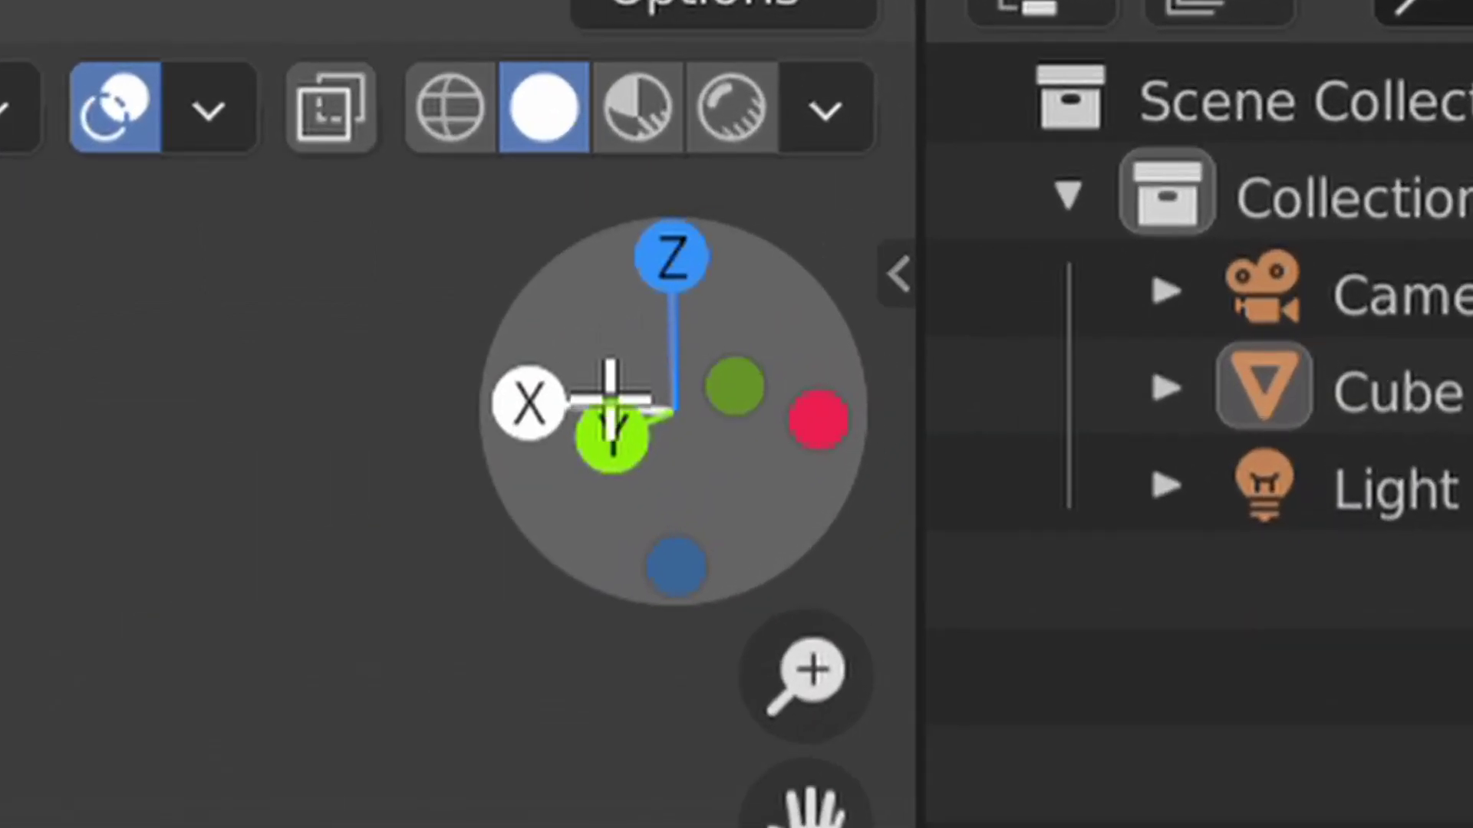
left_click_drag(651, 434, 778, 591)
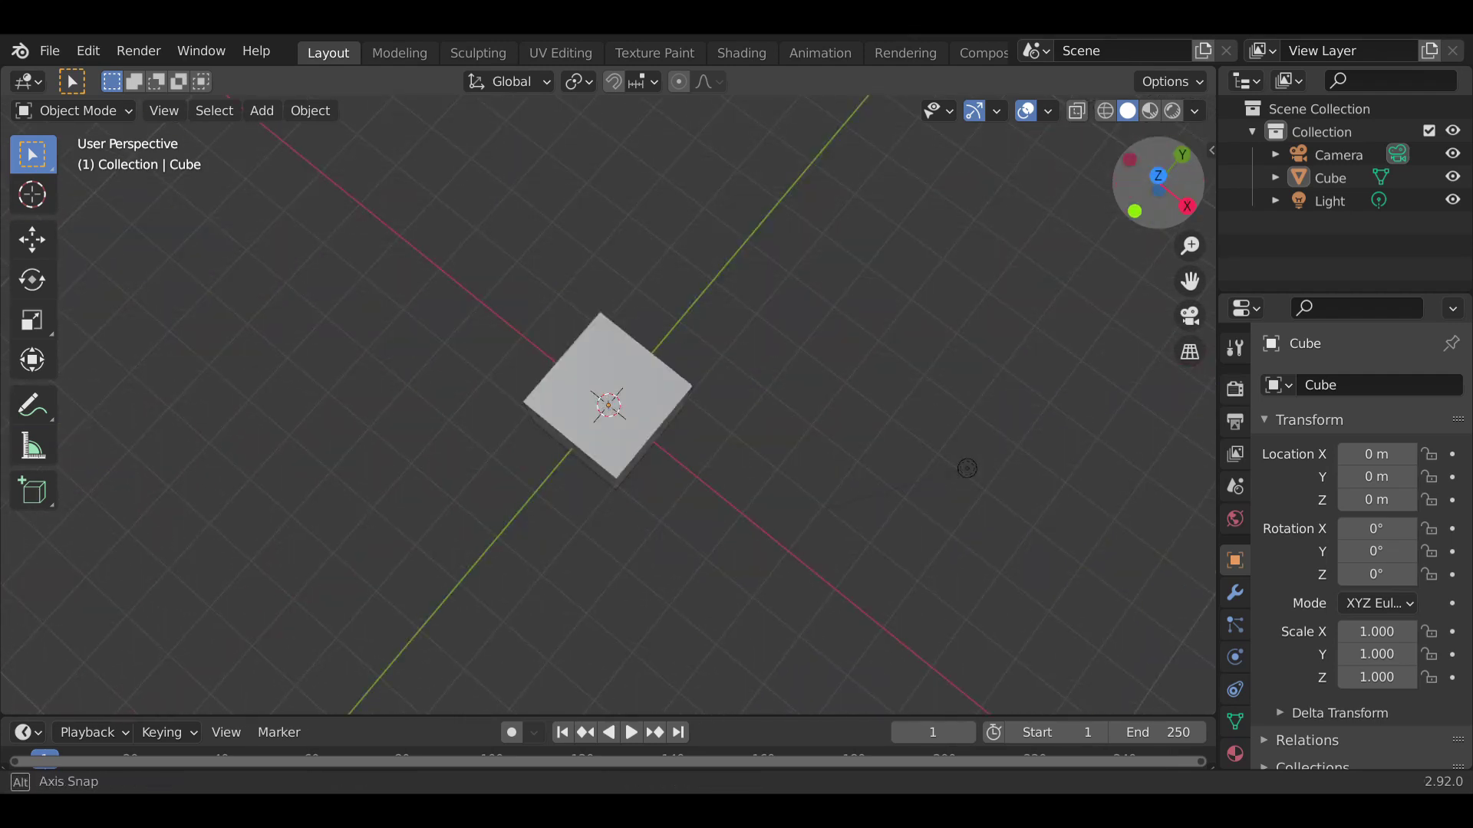
left_click_drag(966, 468, 1171, 153)
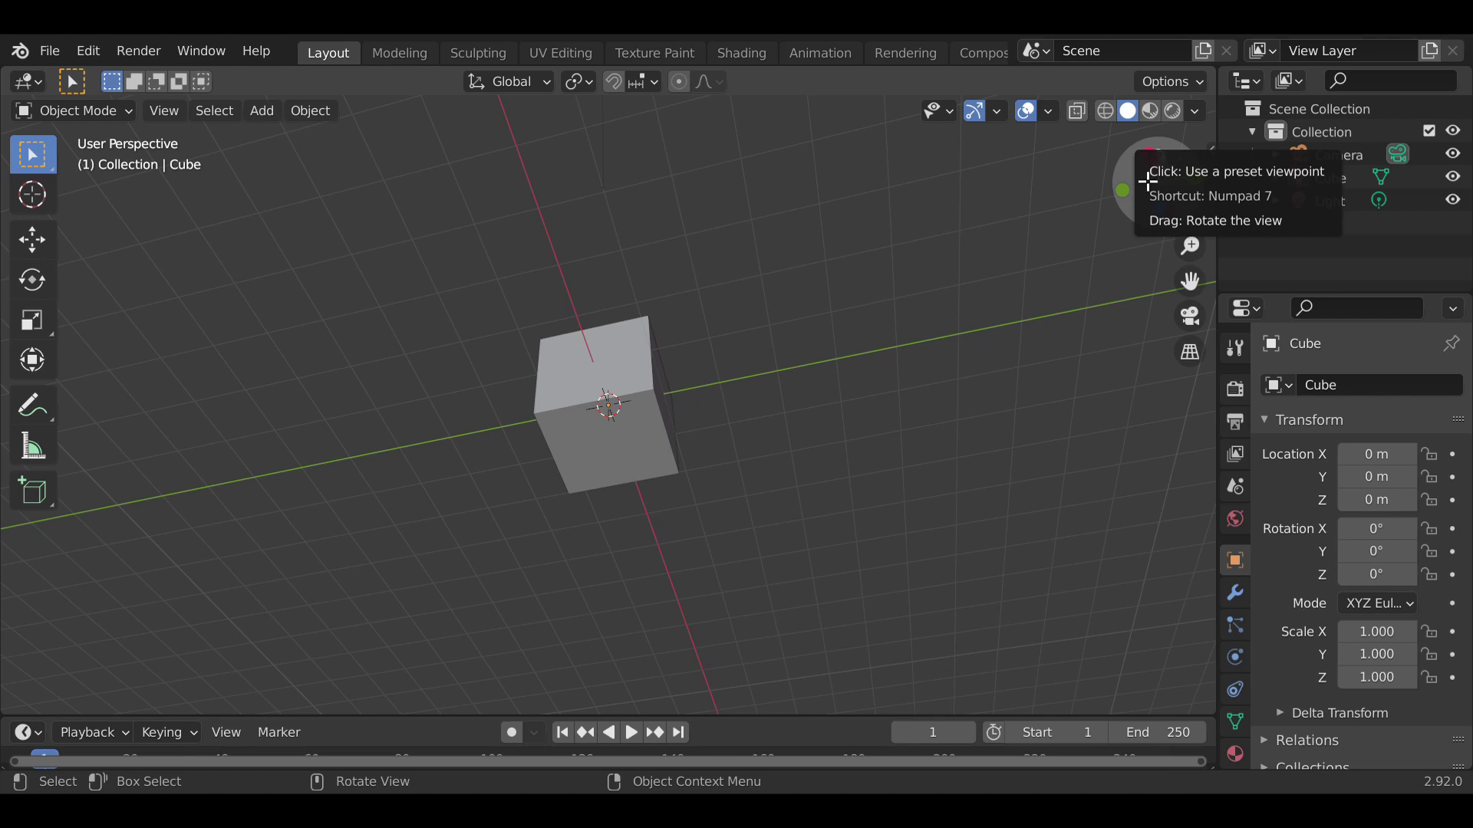
middle_click_drag(827, 289, 996, 457)
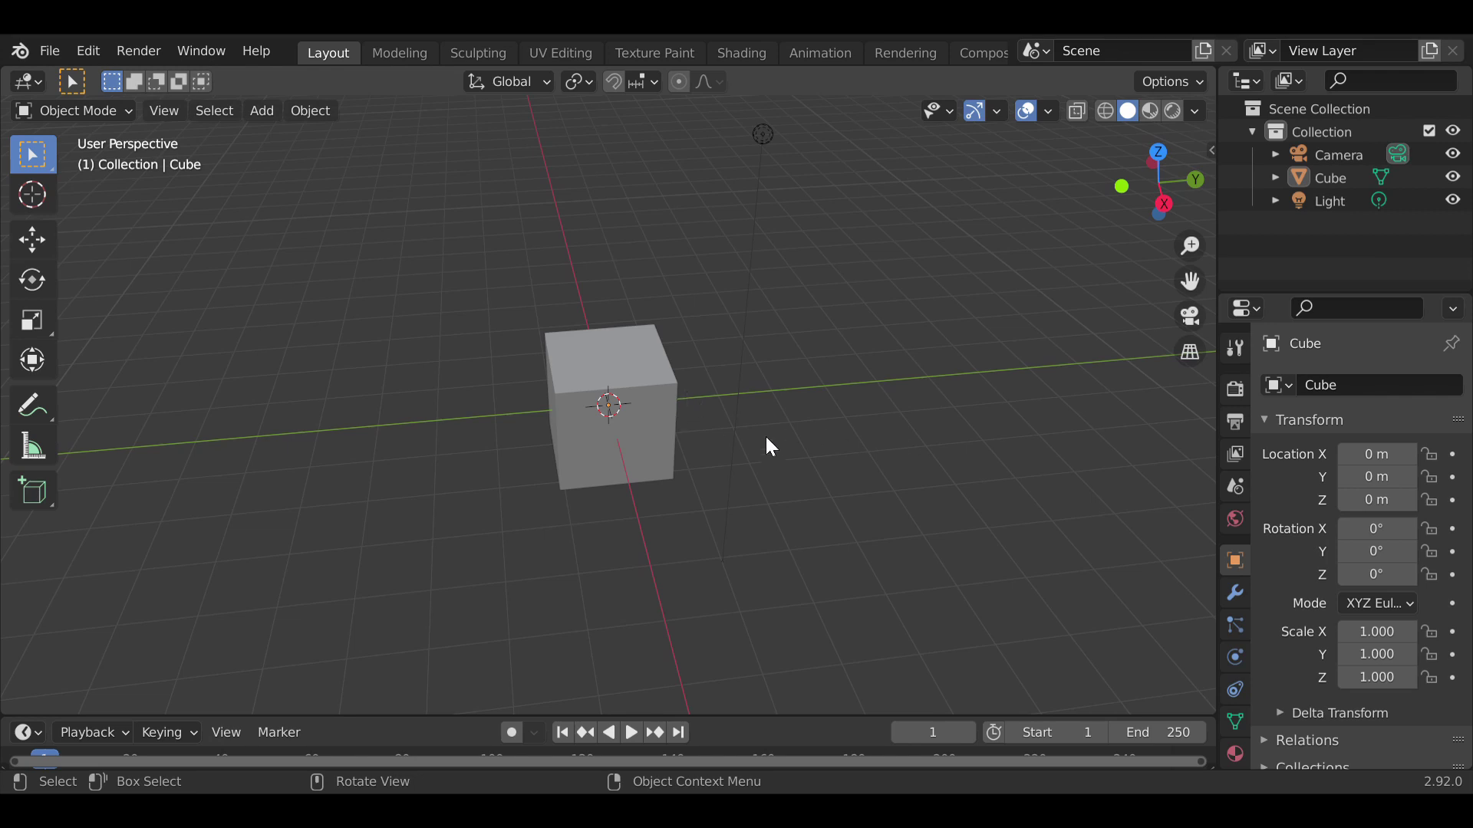
- Select the cube and start three free G moves, cancelling each so it stays at 0 m
left_click(653, 405)
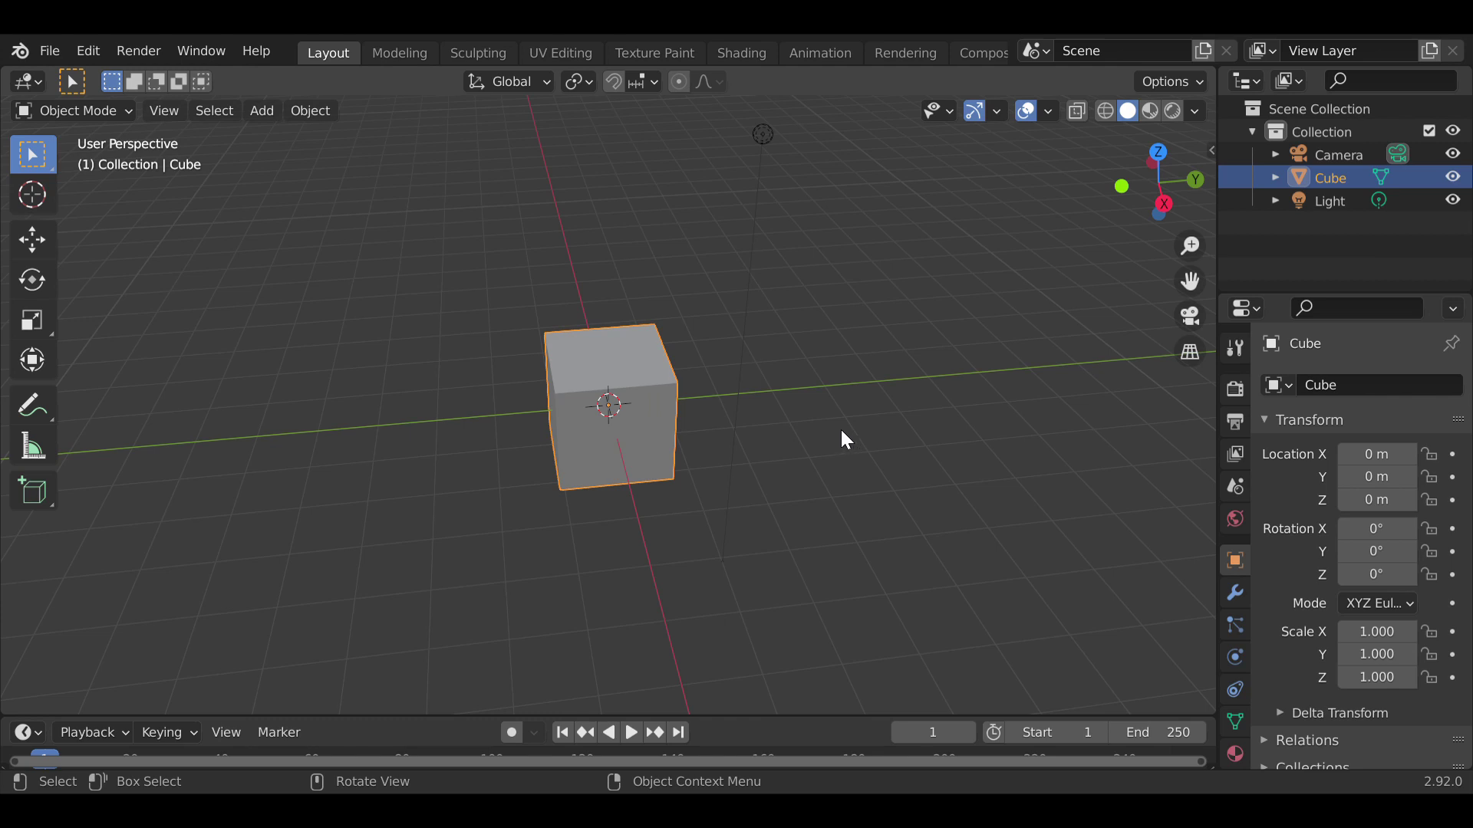
key("g")
right_click(893, 434)
middle_click_drag(900, 421, 1038, 357)
key("g")
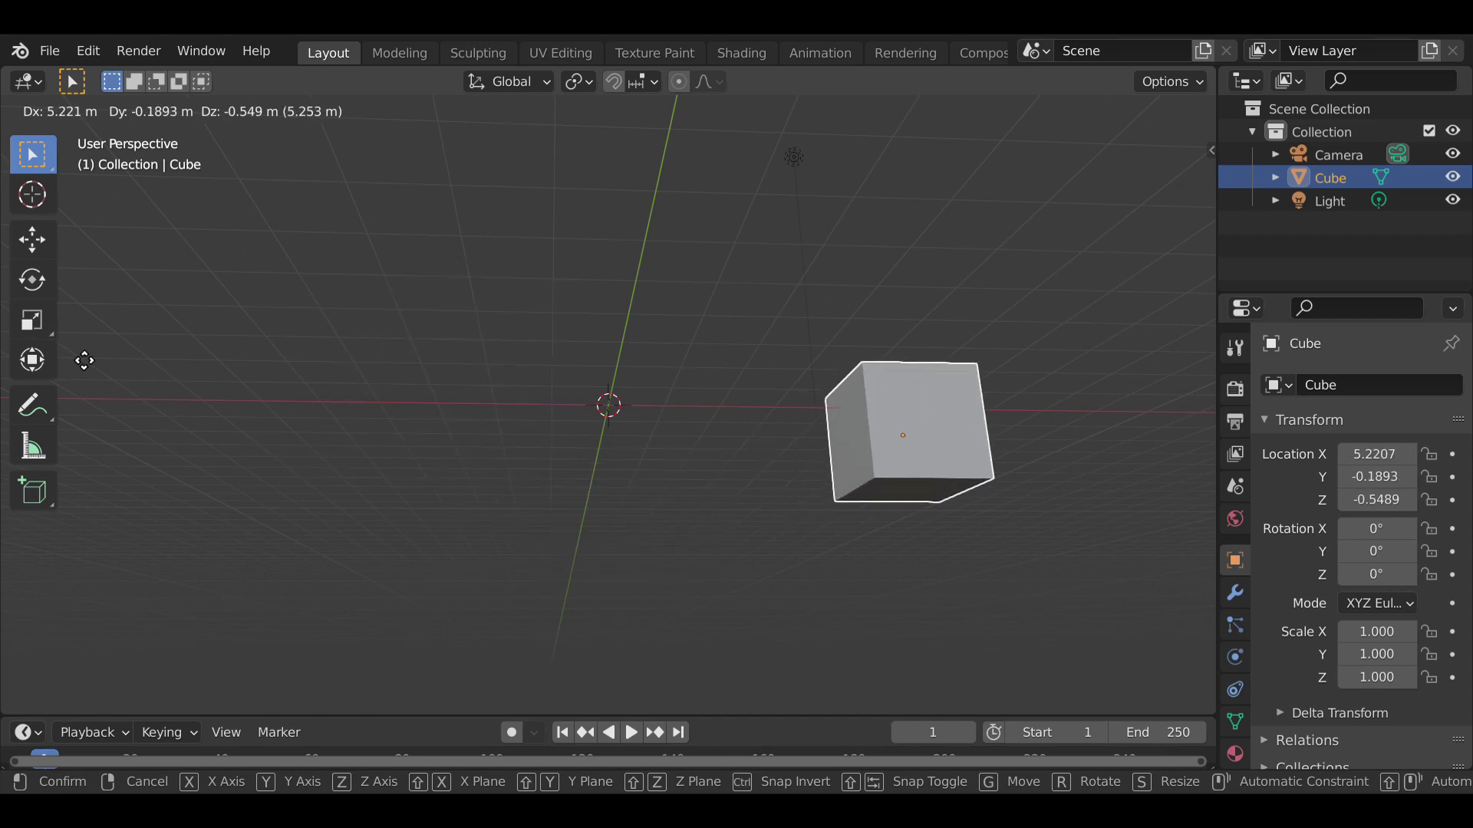
right_click(1035, 378)
middle_click_drag(1034, 378, 800, 441)
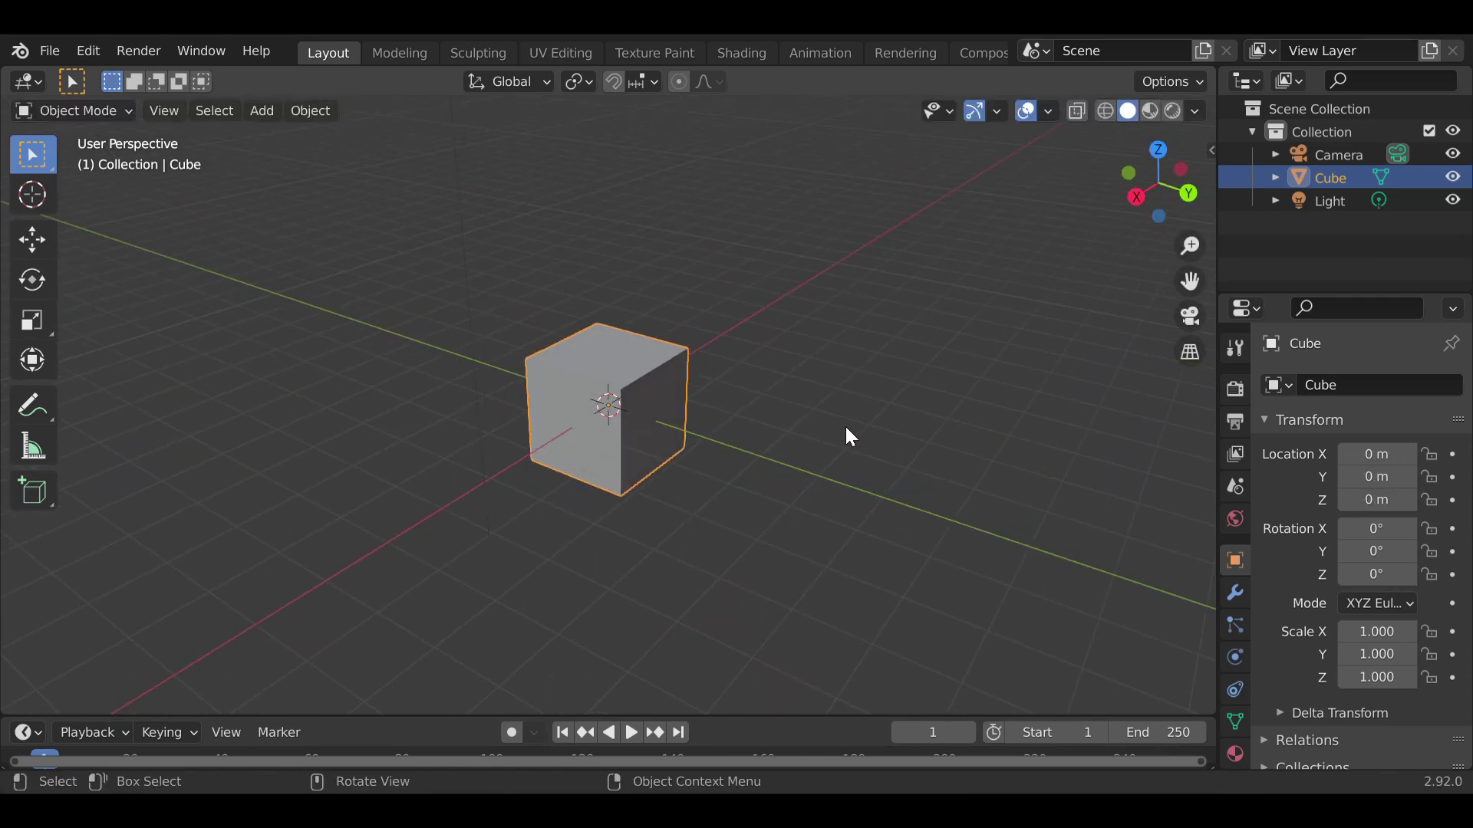
key("g")
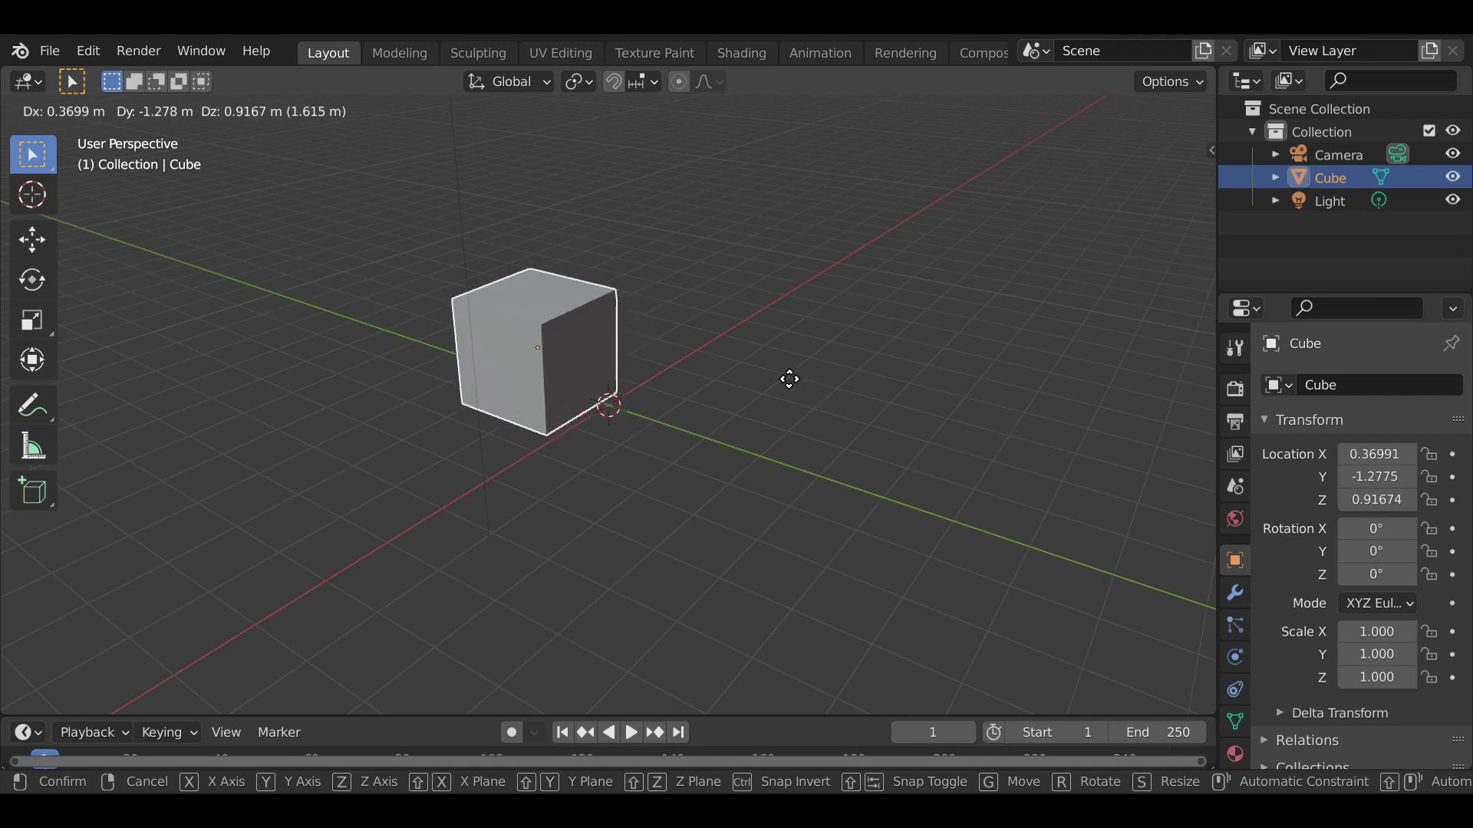
key("Escape")
middle_click_drag(832, 383, 886, 310)
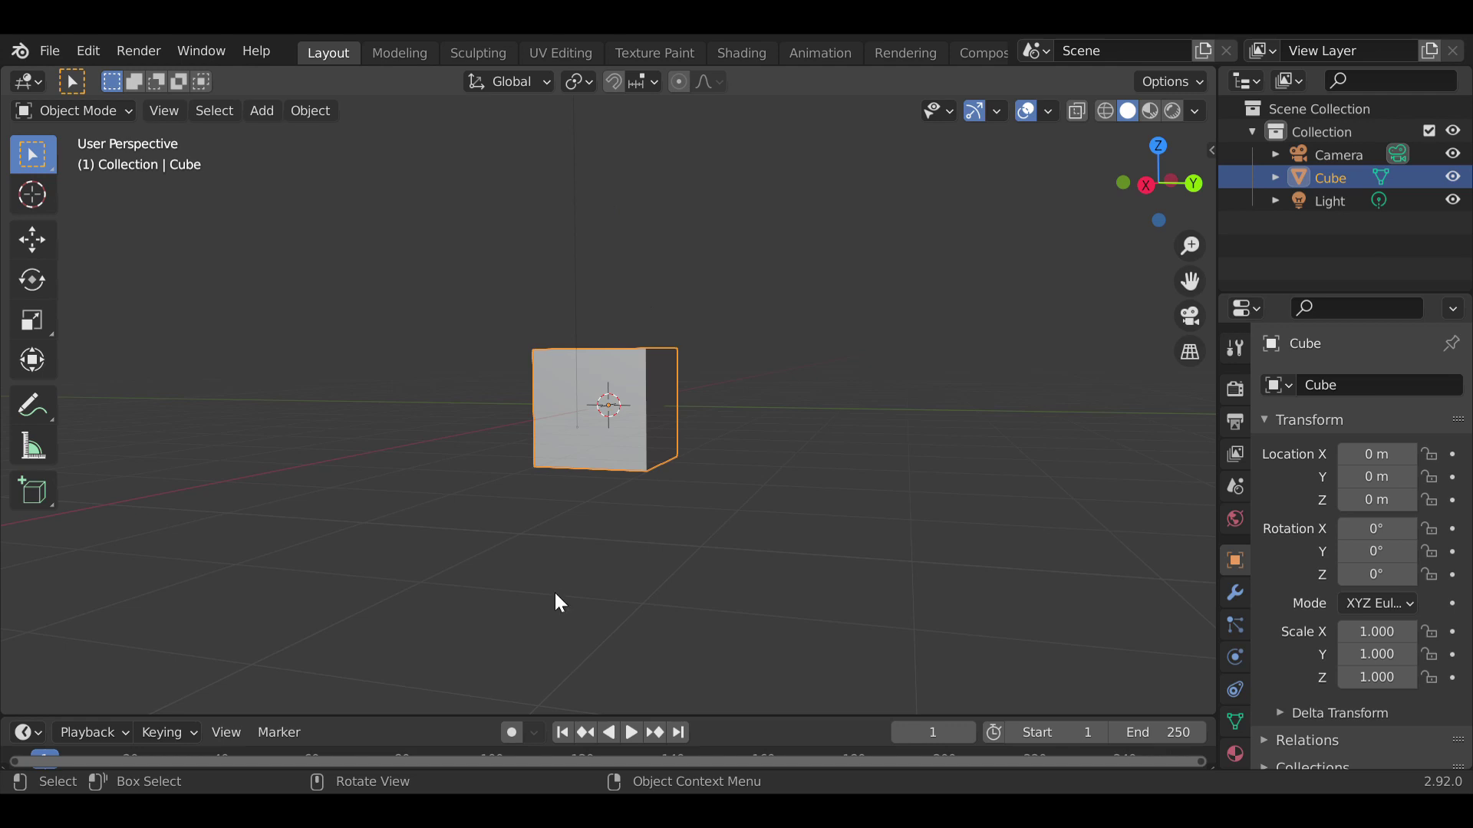
middle_click_drag(992, 388, 878, 421)
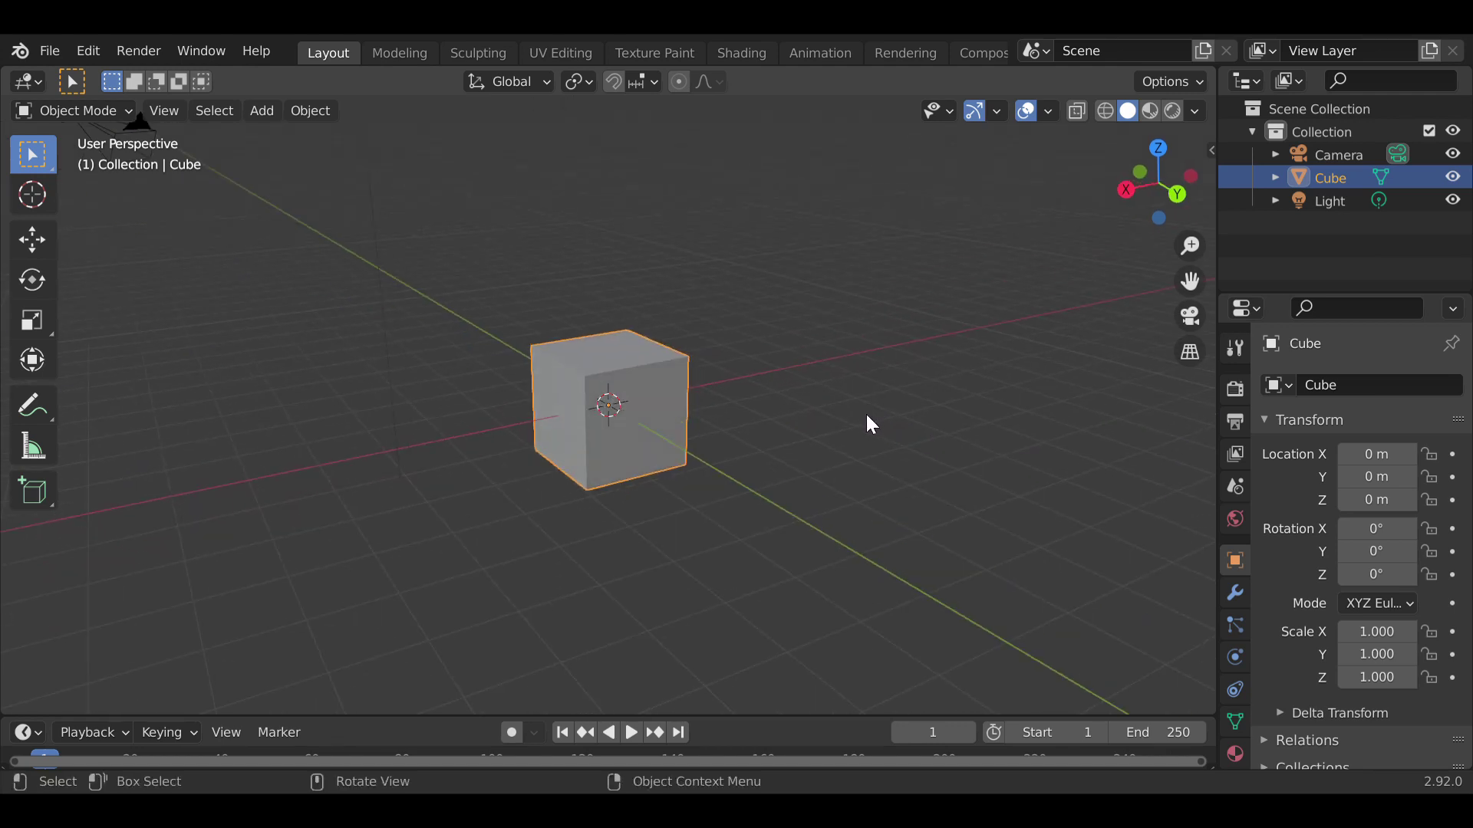
middle_click_drag(692, 394, 763, 437)
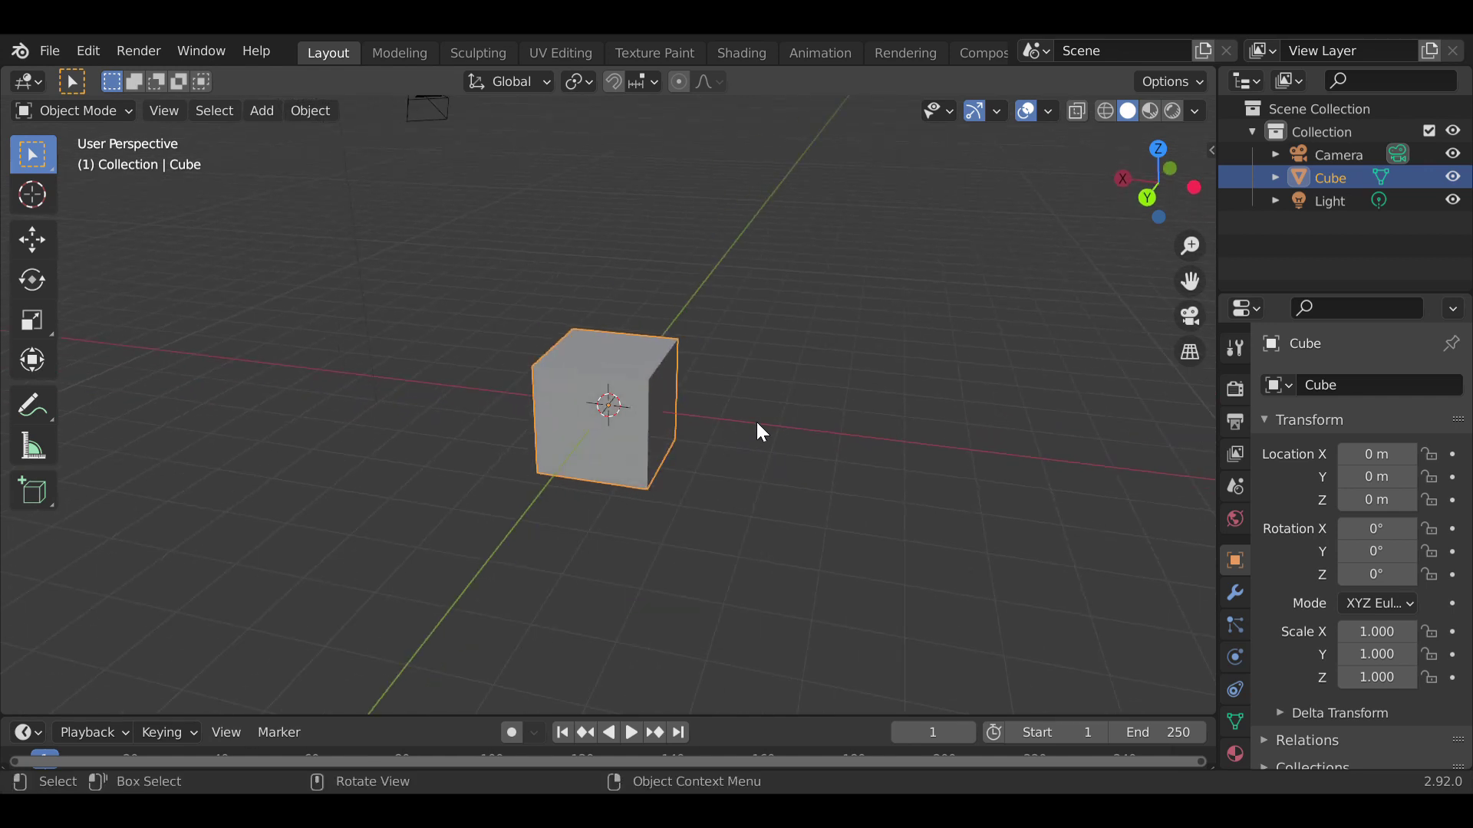
- Preview moving the cube 1 m along X, then cancel the move
key("g")
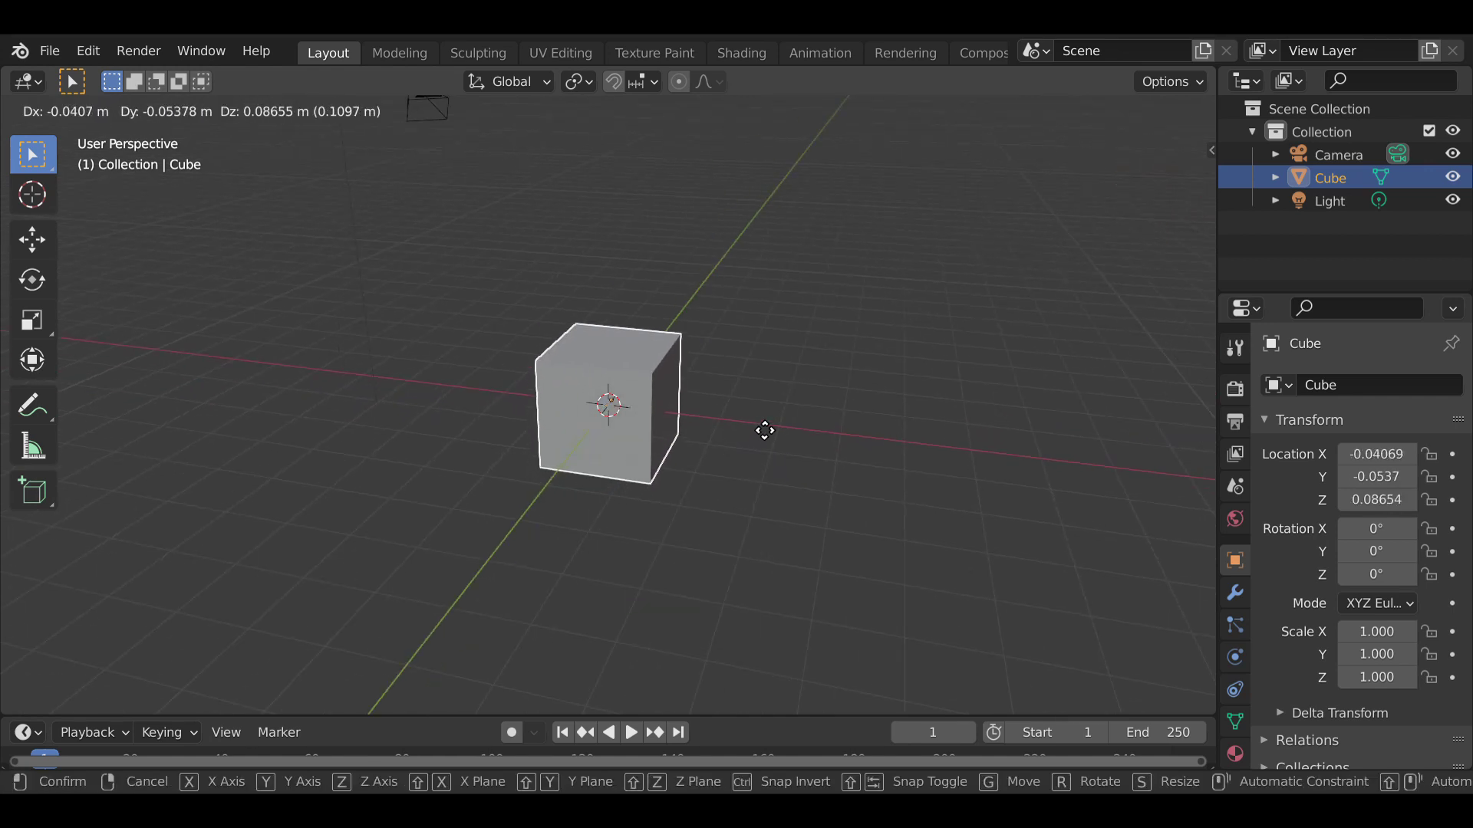
key("x")
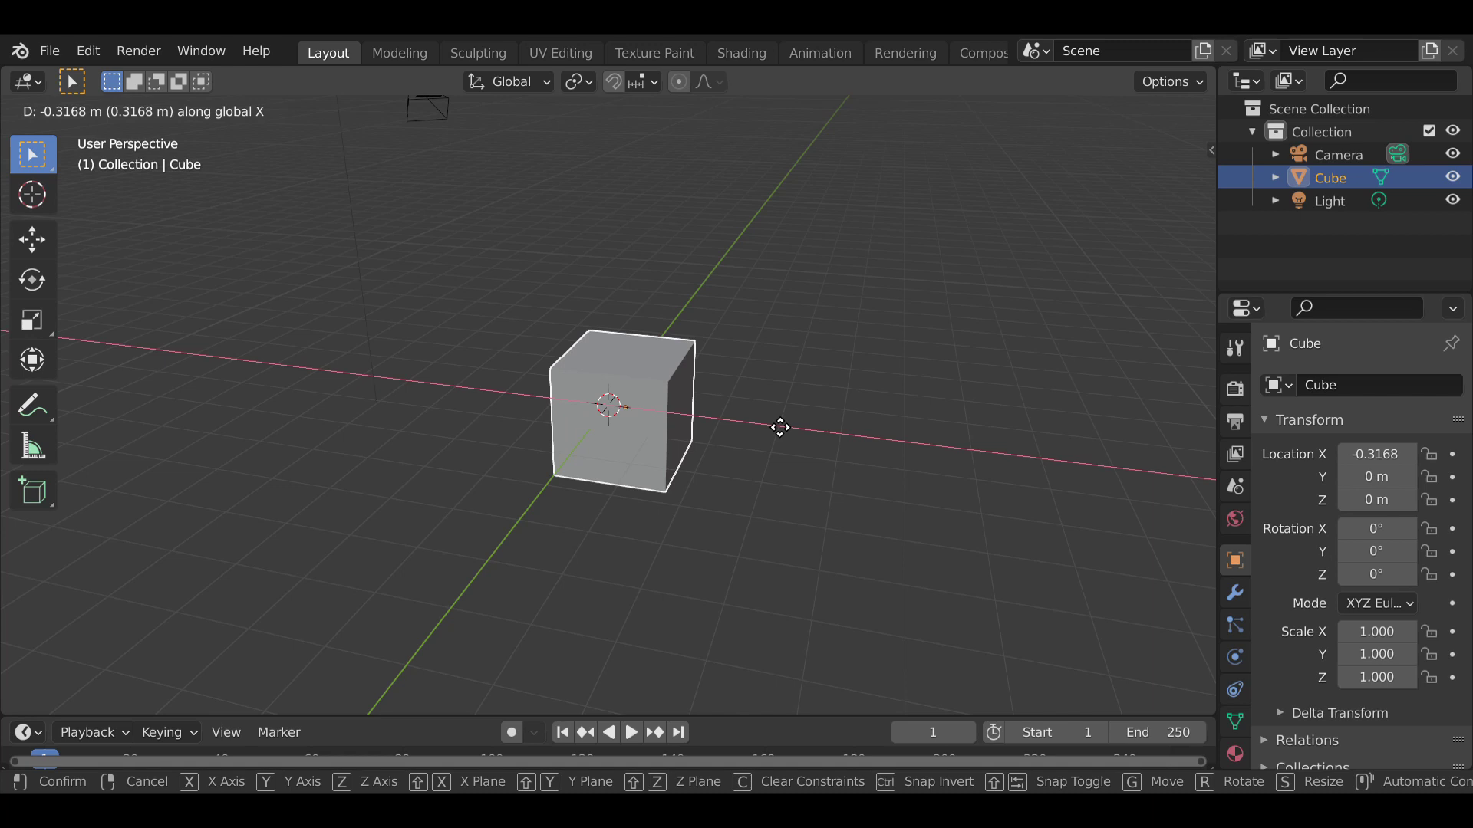
key("1")
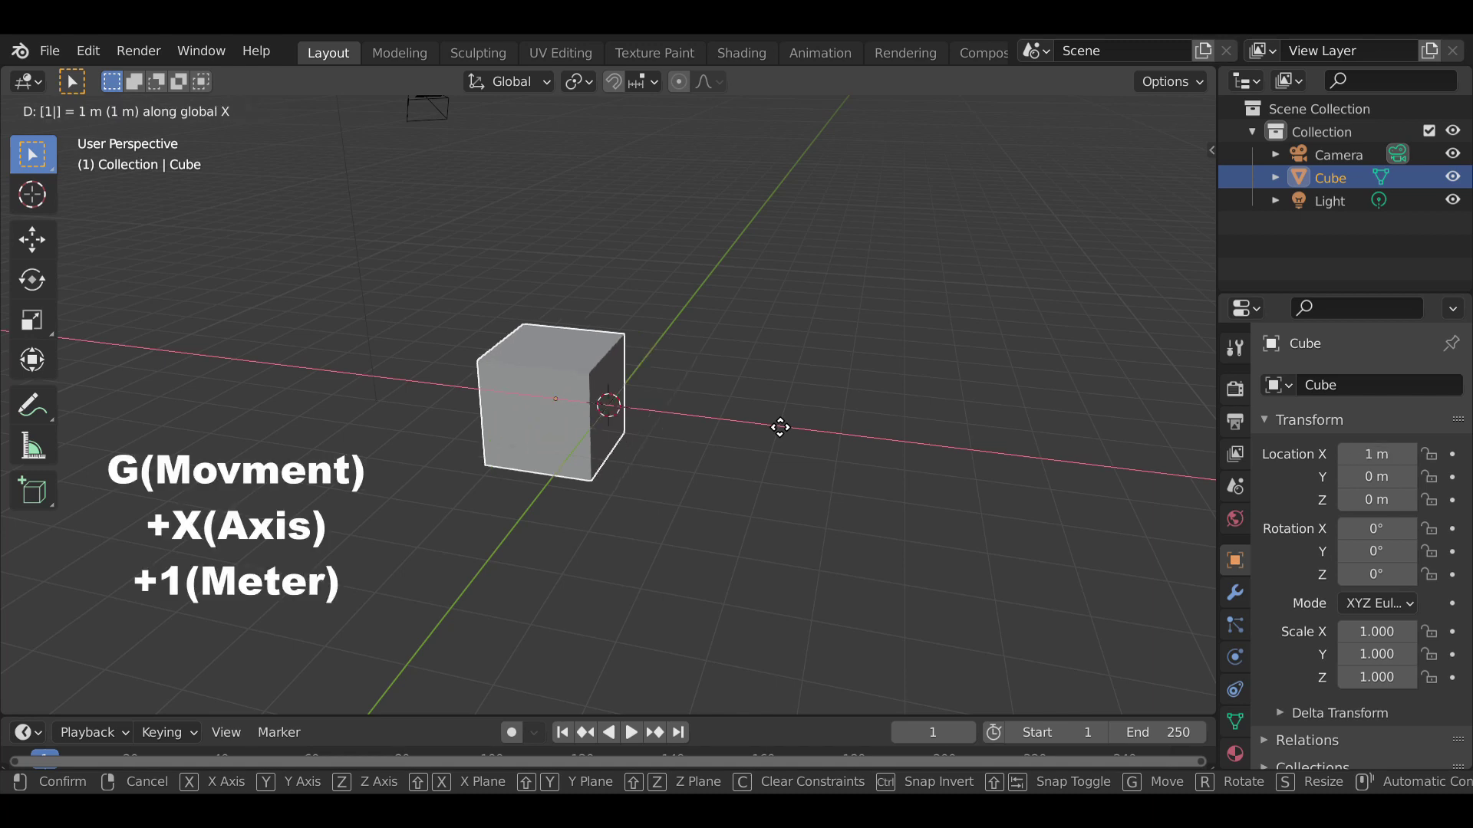
key("Escape")
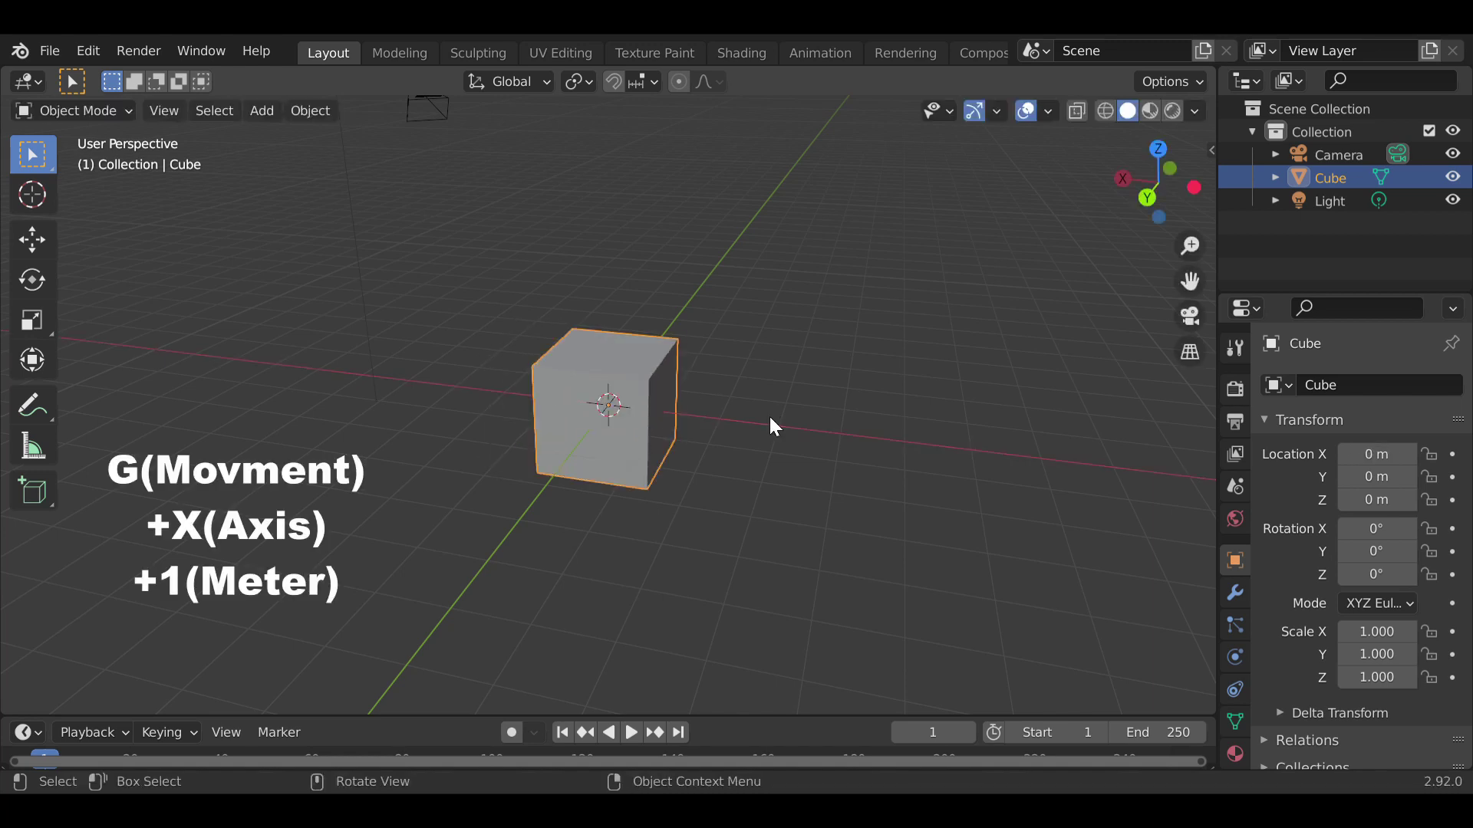
- Preview moving the cube 10 m, then -10 m along X, cancelling to keep X at 0 m
key("g")
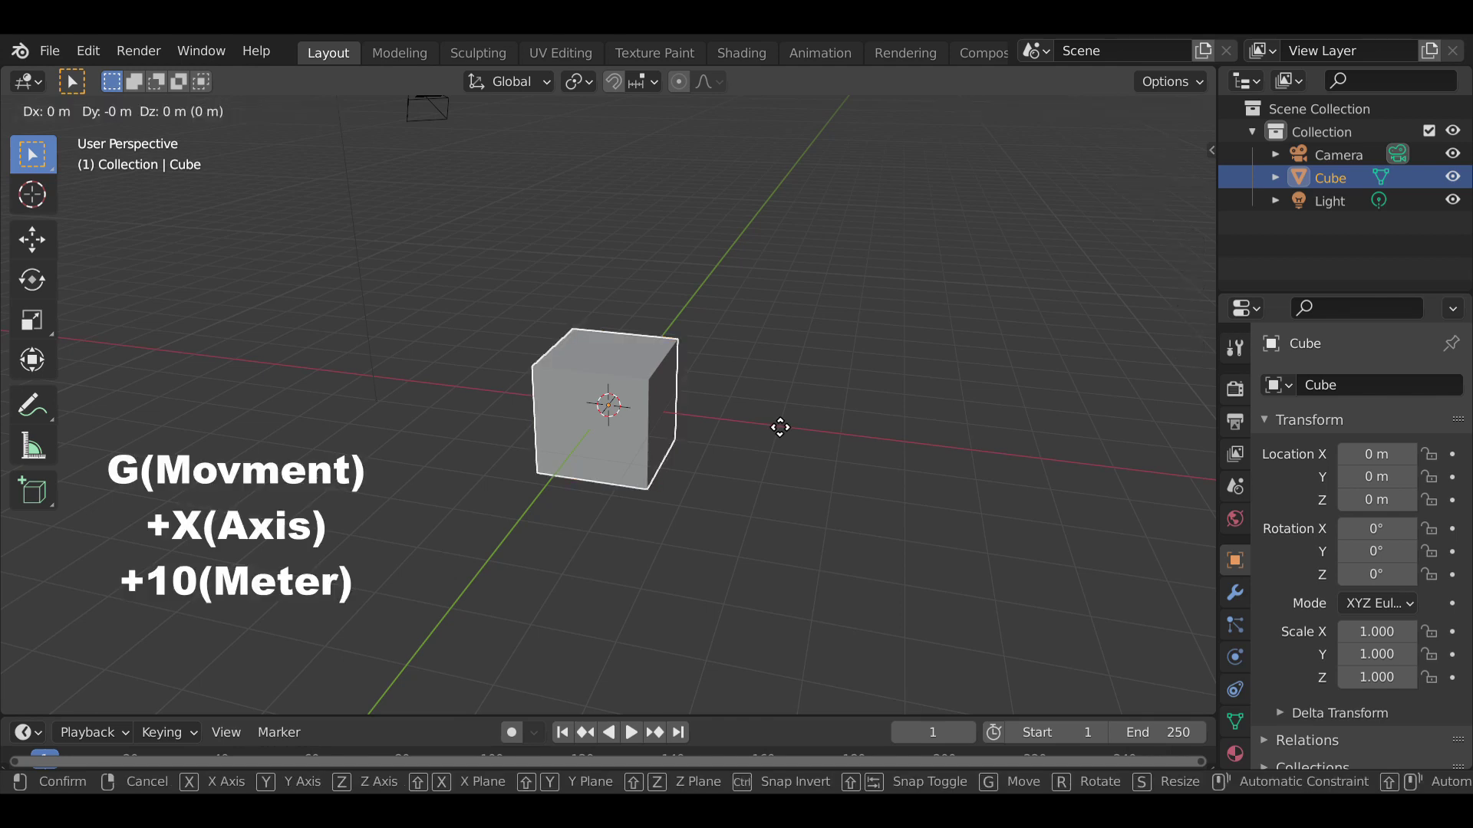
type("x")
type("10")
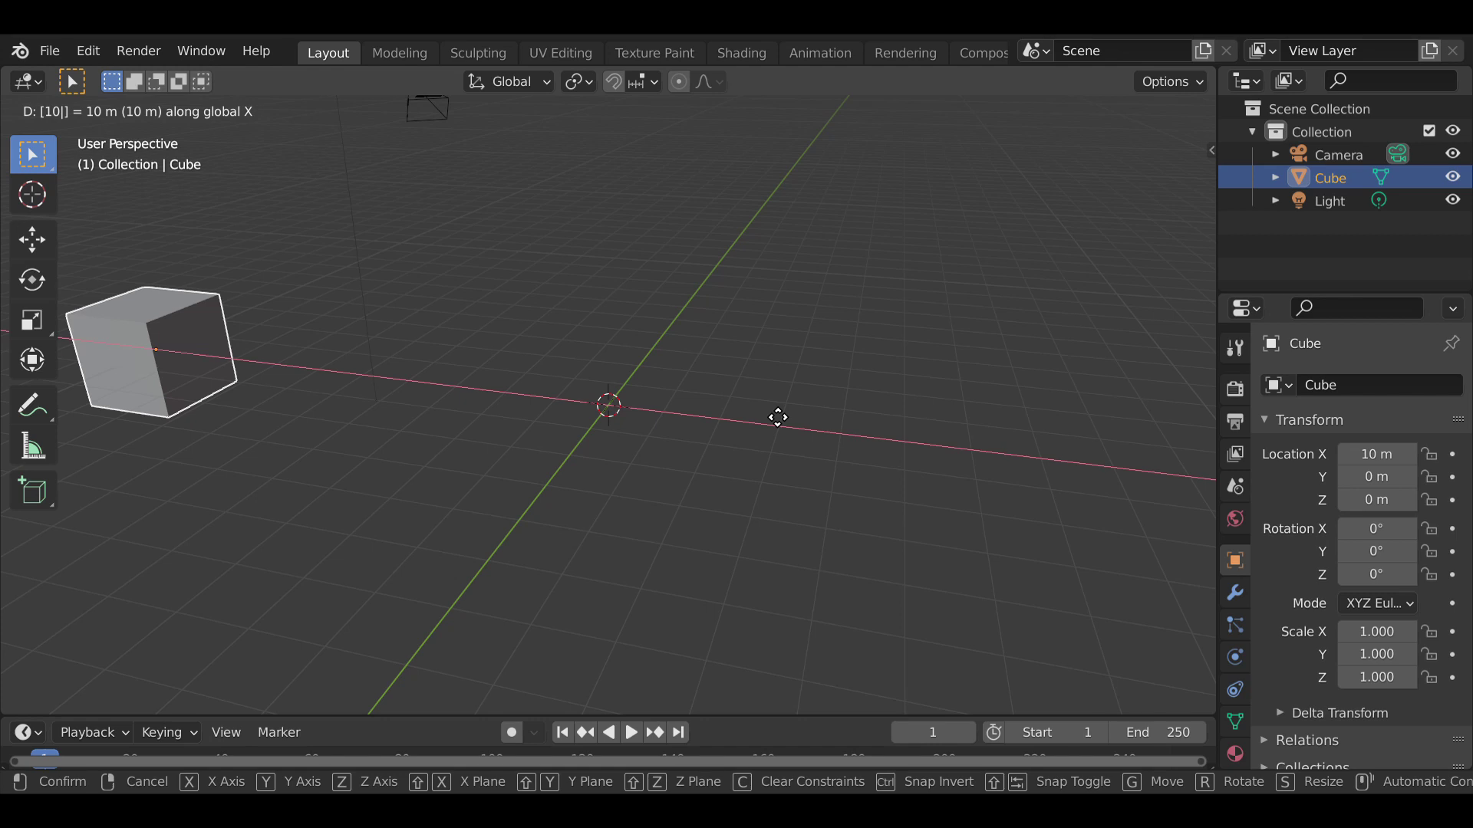
key("BackSpace")
key("BackSpace")
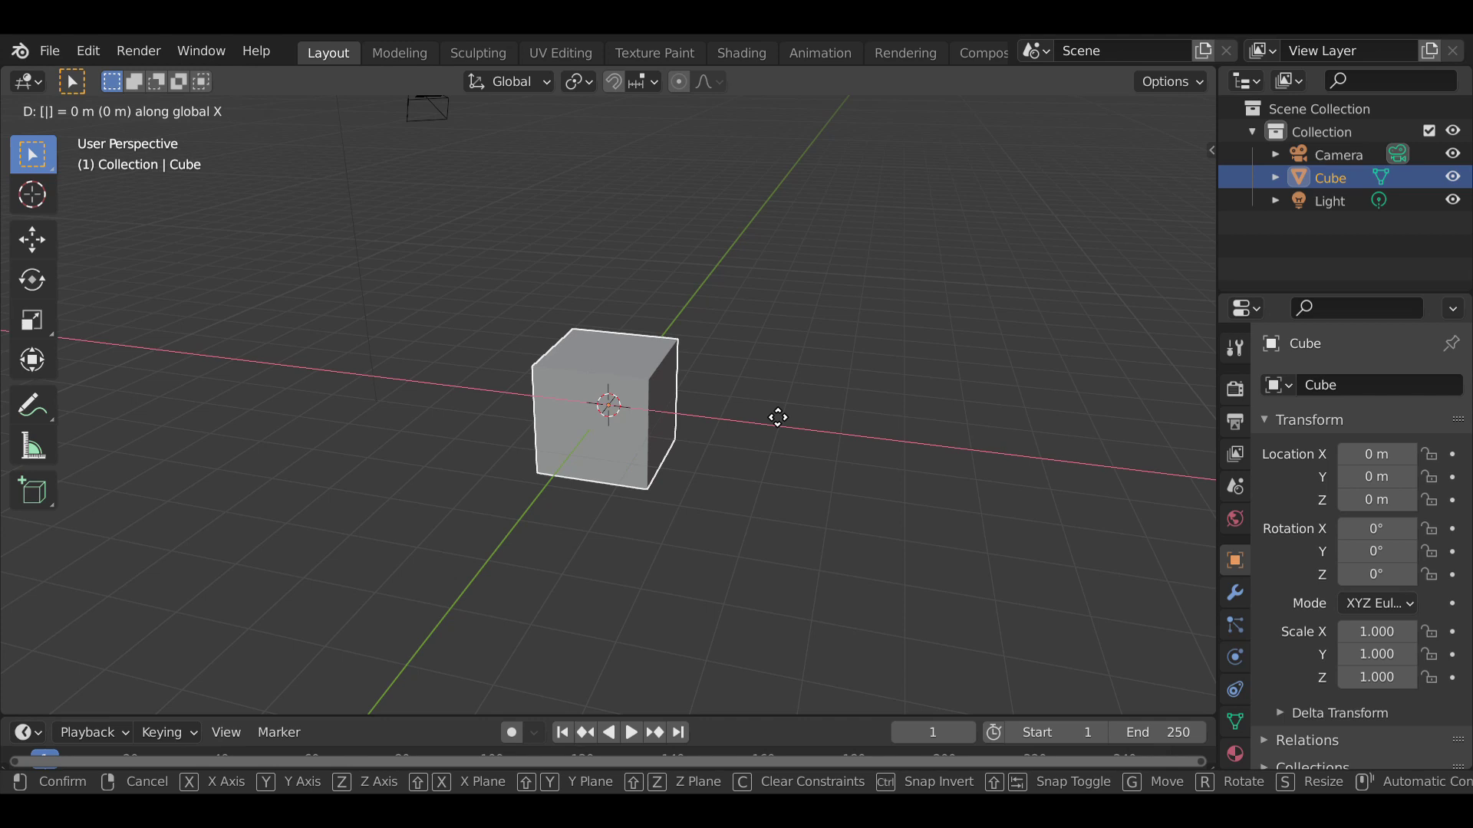
type("-10")
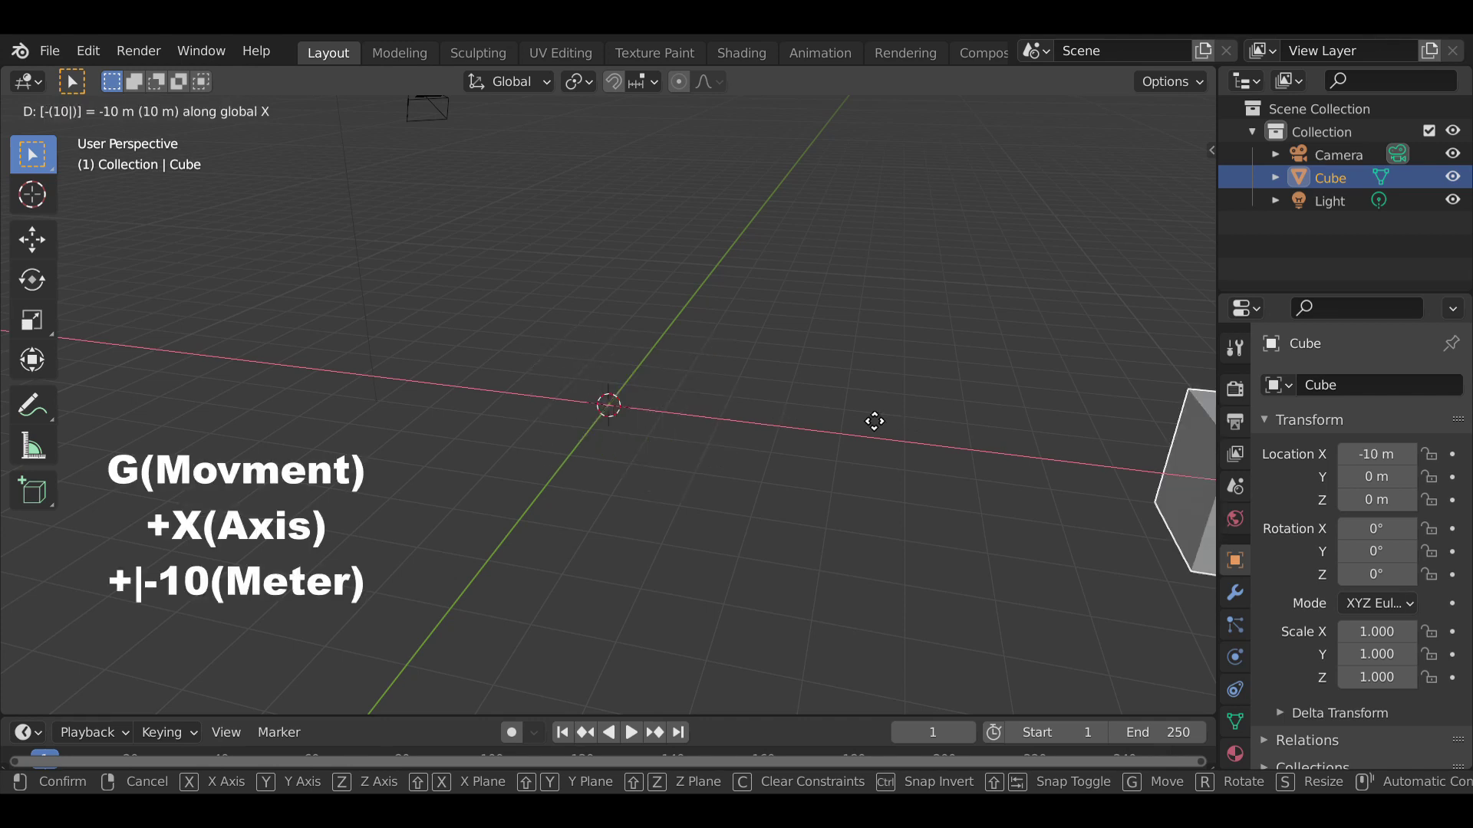
key("Escape")
left_click(675, 403)
middle_click_drag(947, 400, 832, 377)
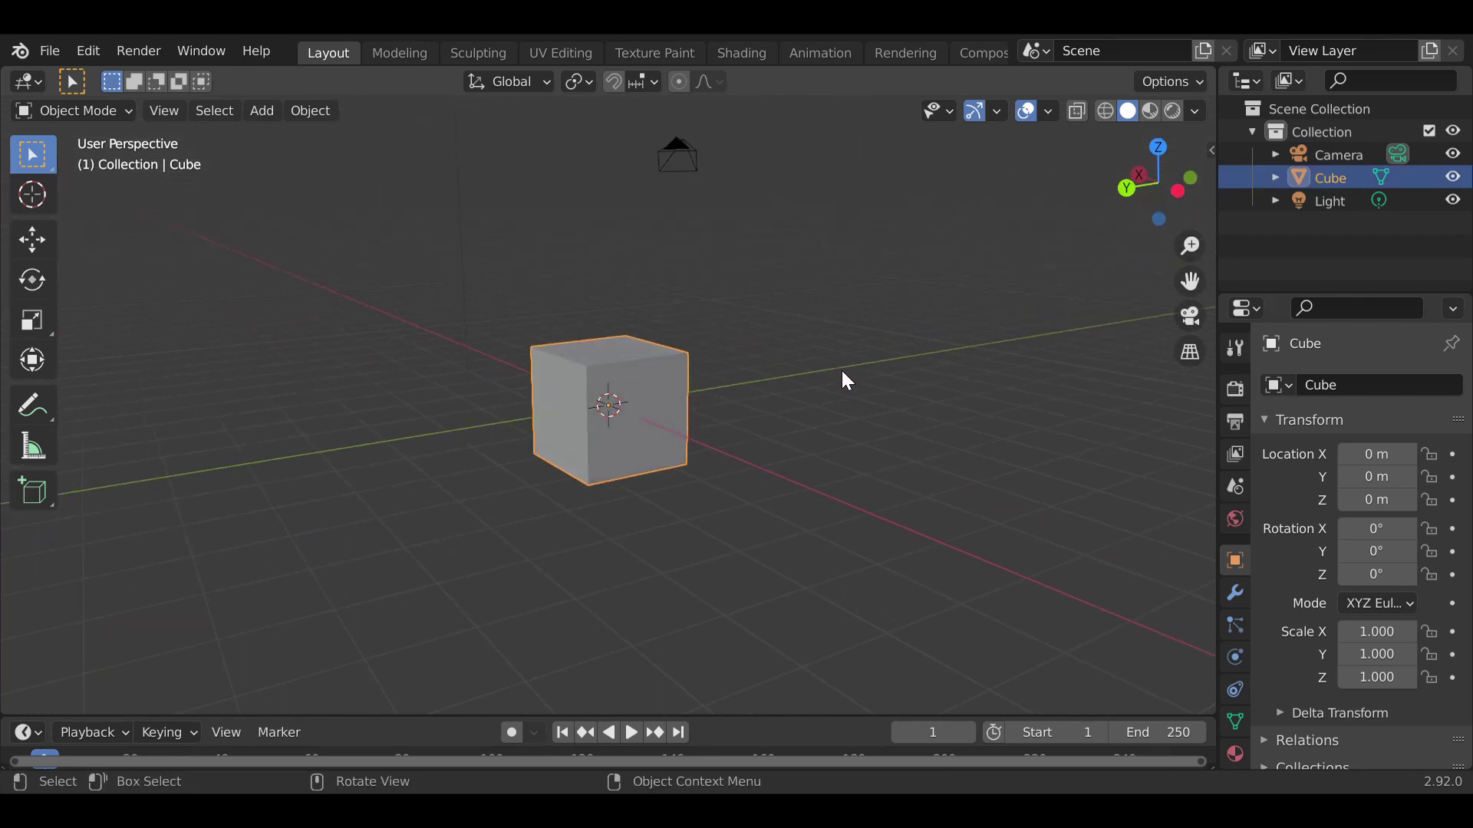
- Preview raising the cube 10 m along Z, cancel it, and zoom out to view the scene
key("g")
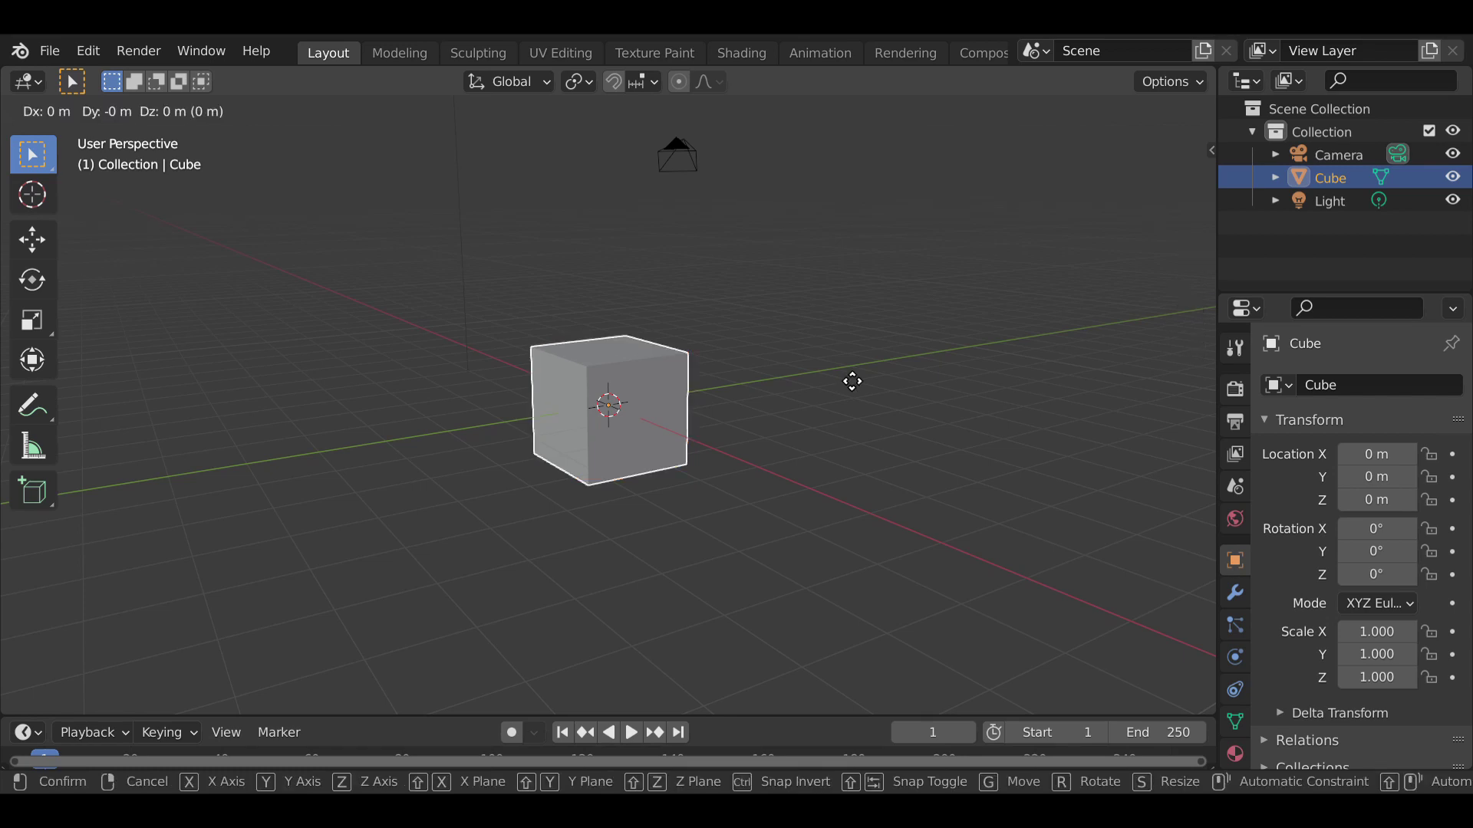
type("z")
type("10")
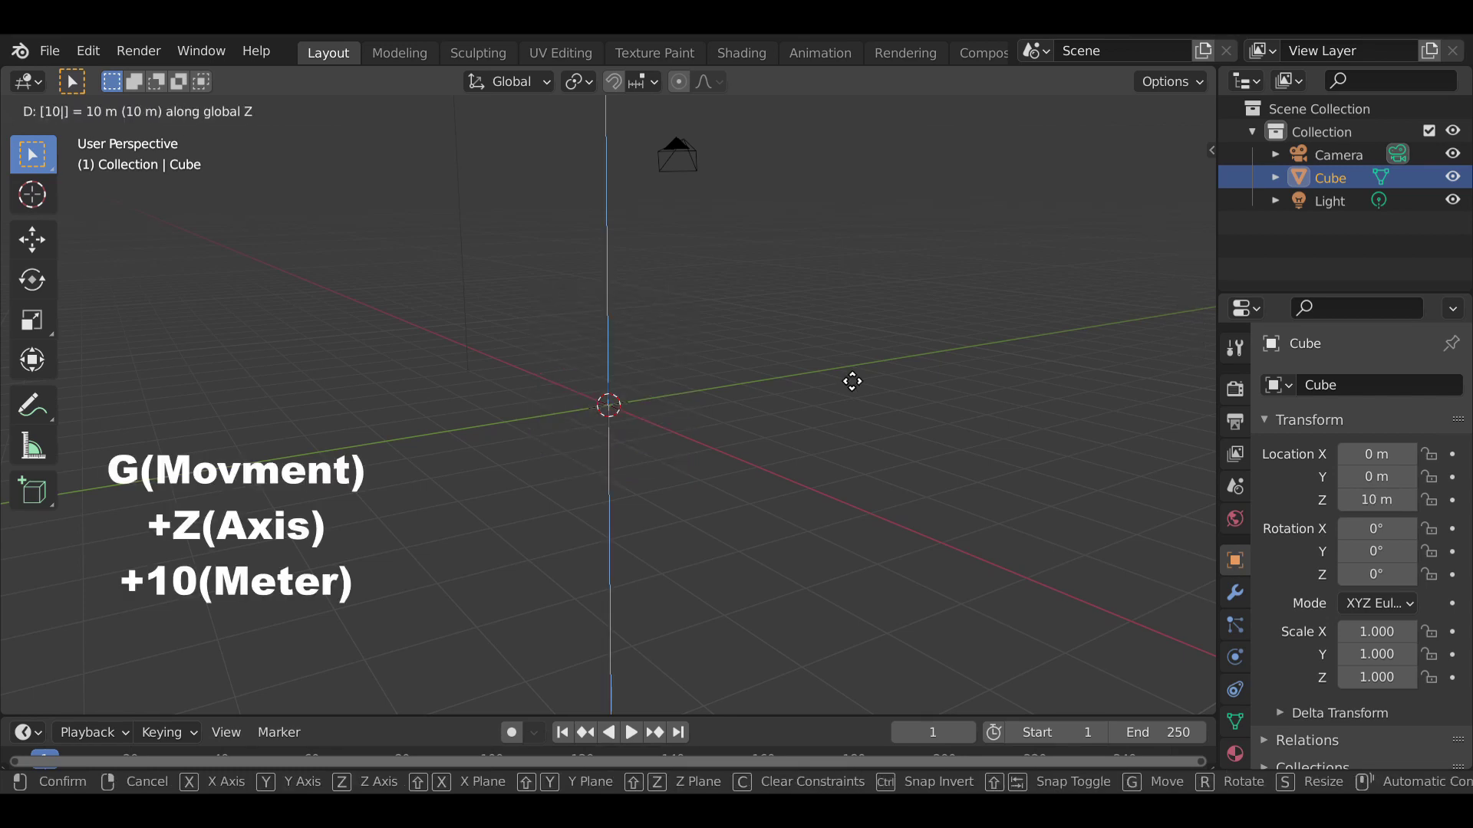
key("Escape")
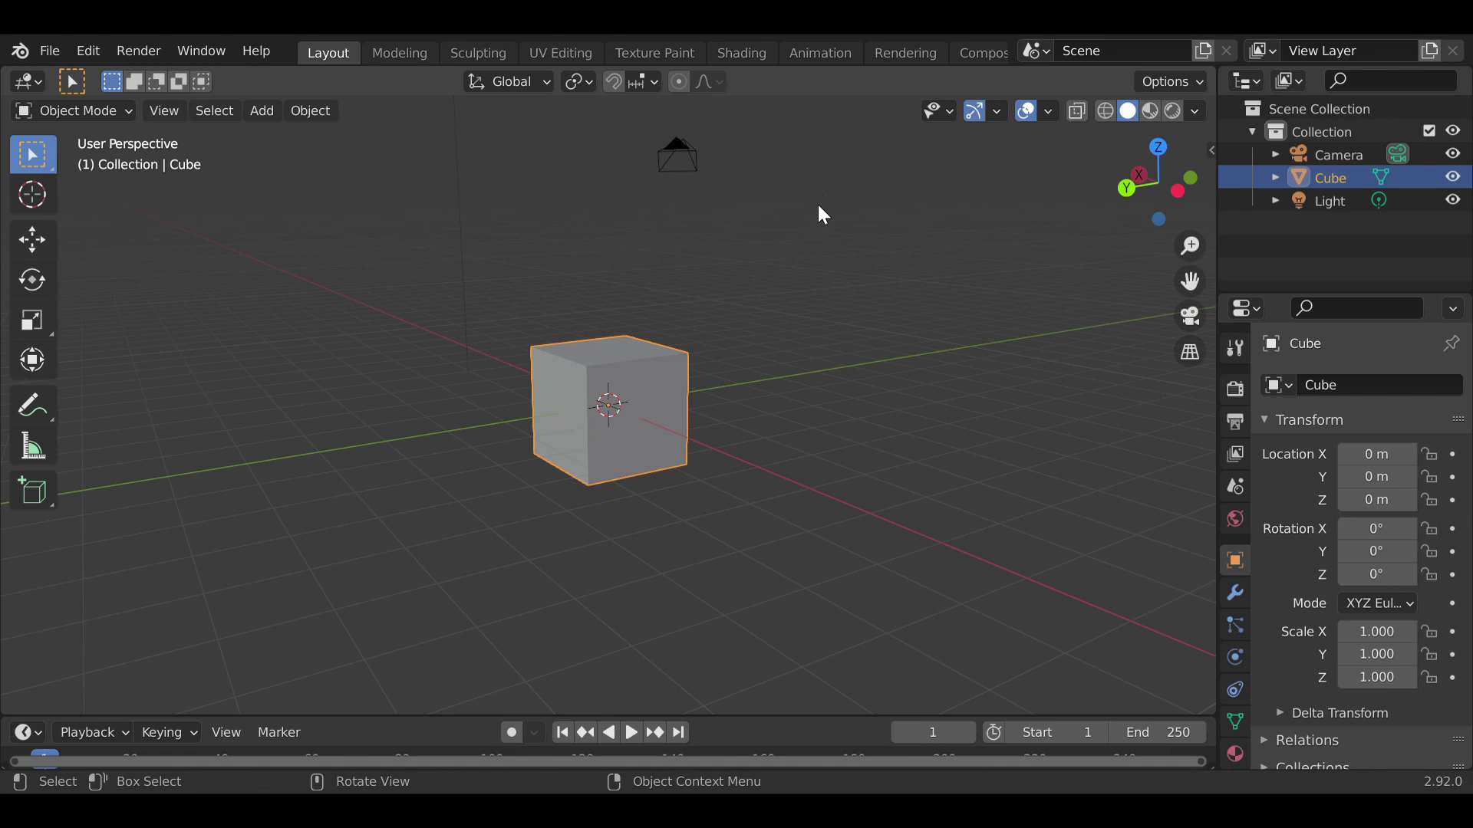
scroll(917, 488, "down", 5)
middle_click_drag(871, 381, 839, 447)
- Preview the 10 m Z move again and cancel, then zoom in, reselect the cube and start a free move
key("g")
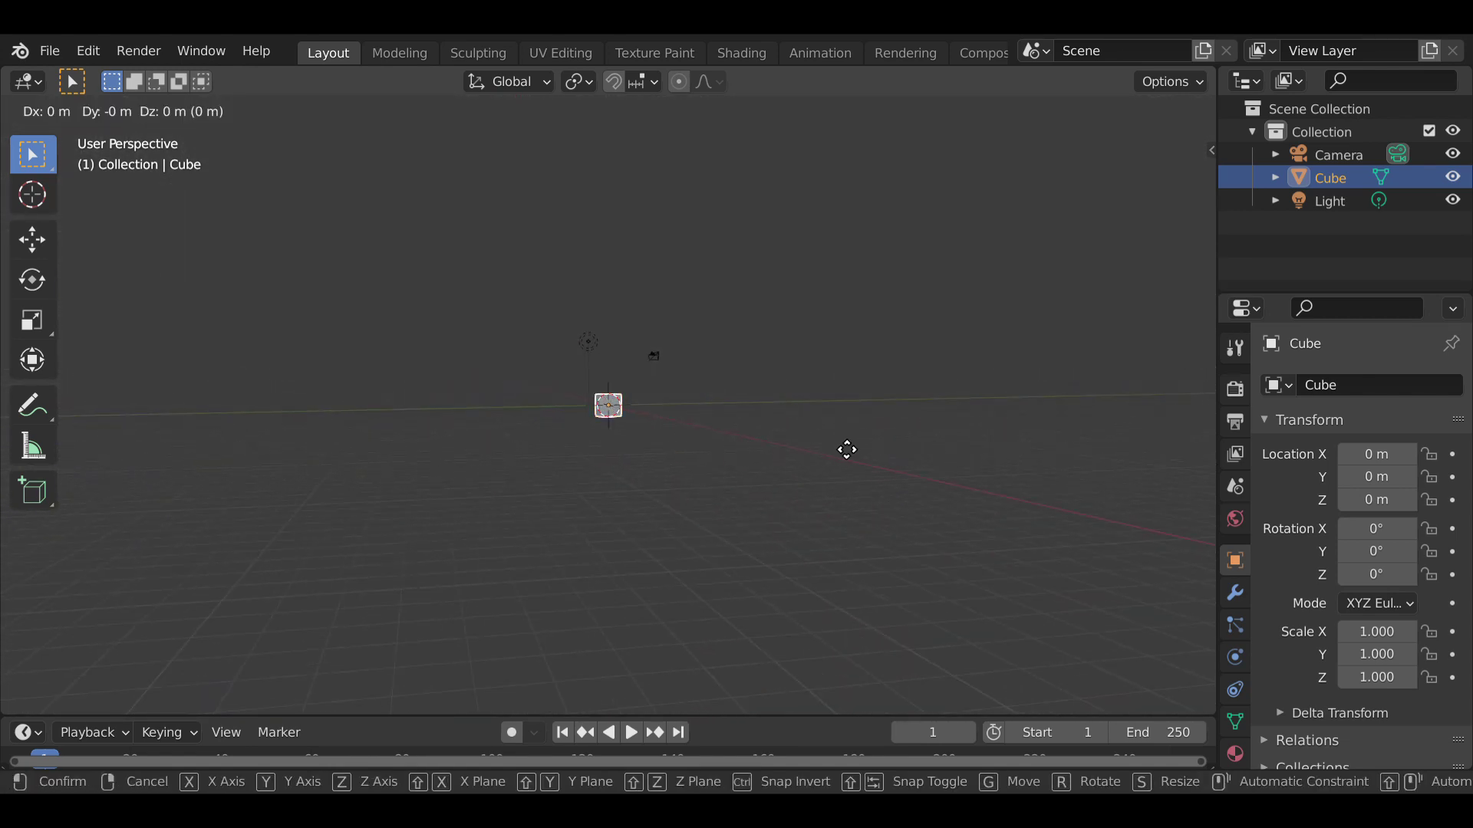
type("z")
type("10")
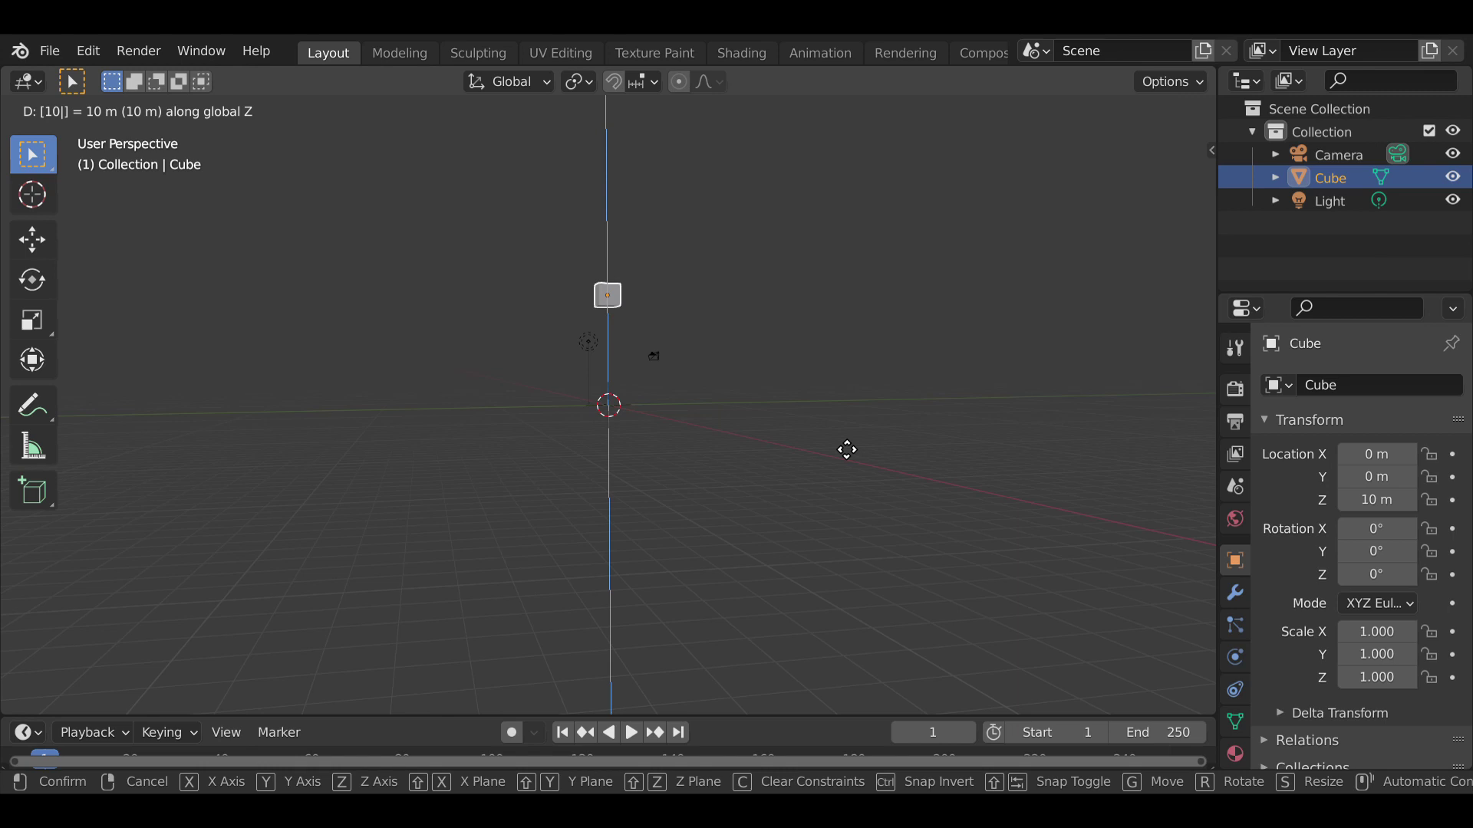
key("Escape")
scroll(871, 414, "up", 8)
left_click(870, 407)
left_click(657, 387)
middle_click_drag(959, 440, 791, 445)
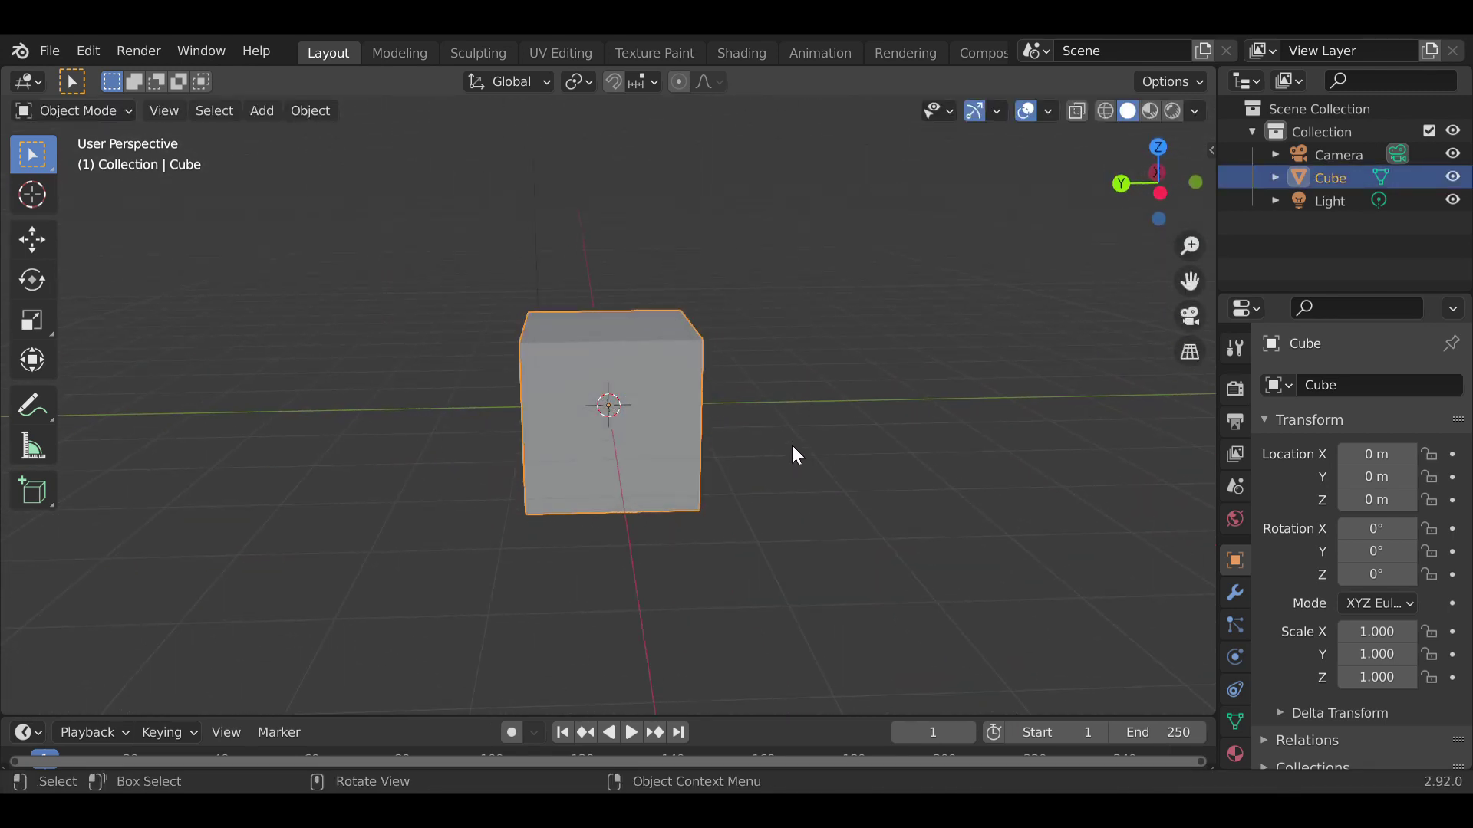
key("g")
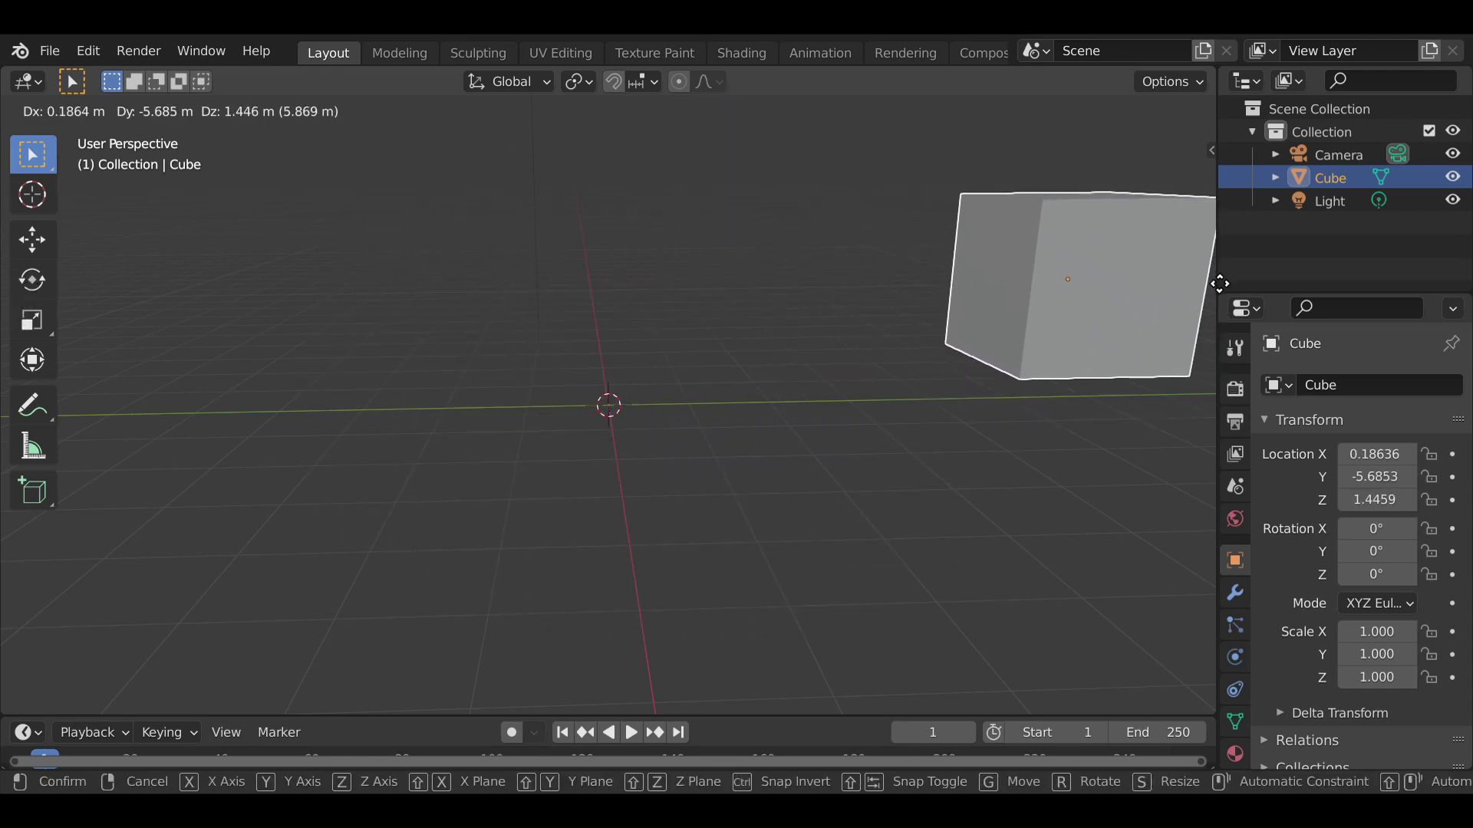
- Drop the cube at a new free position and orbit to look down on it
left_click(1169, 303)
left_click(1162, 283)
middle_click_drag(1011, 486, 881, 487)
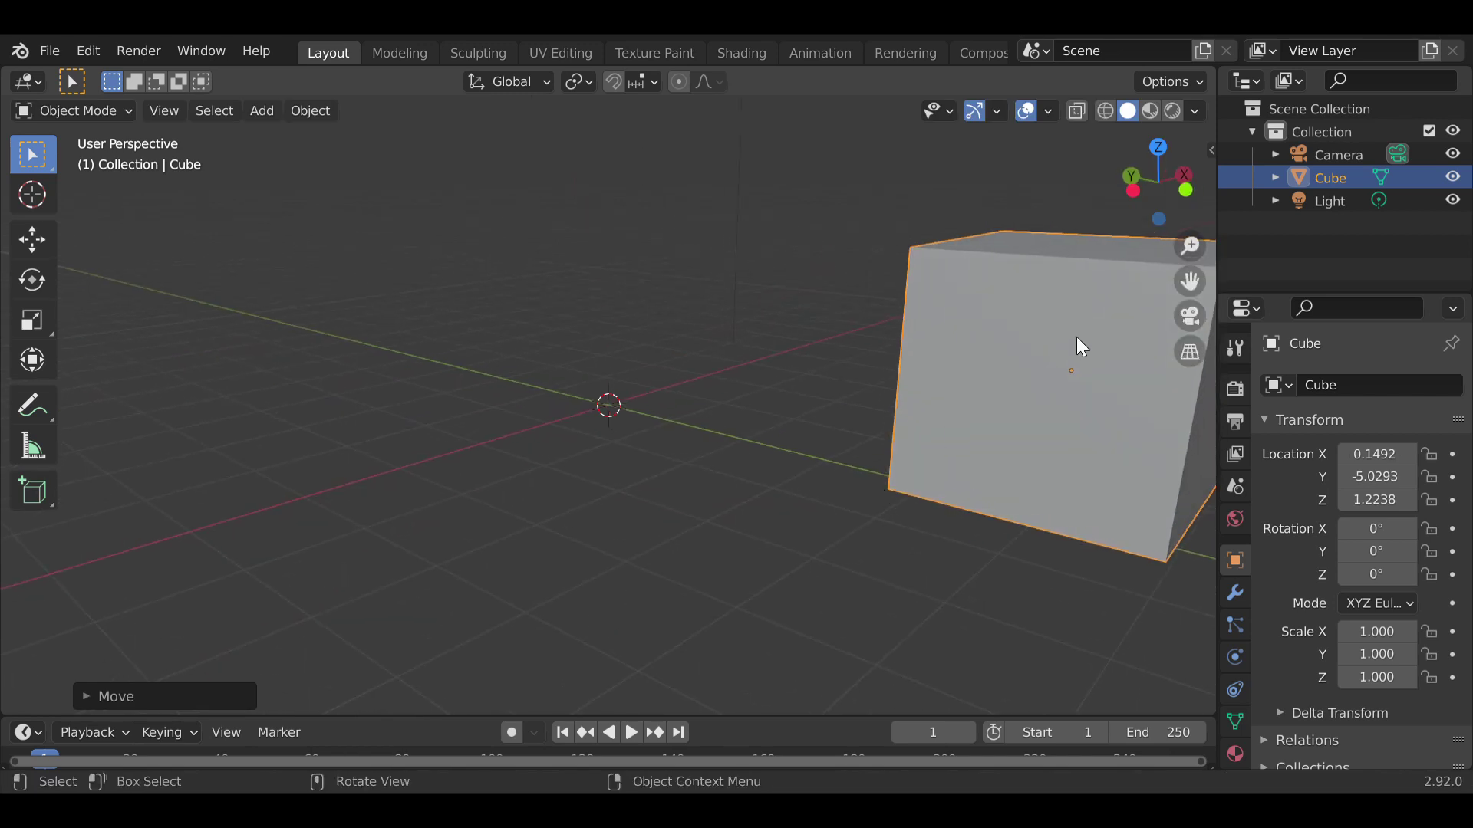
middle_click_drag(881, 263, 762, 450)
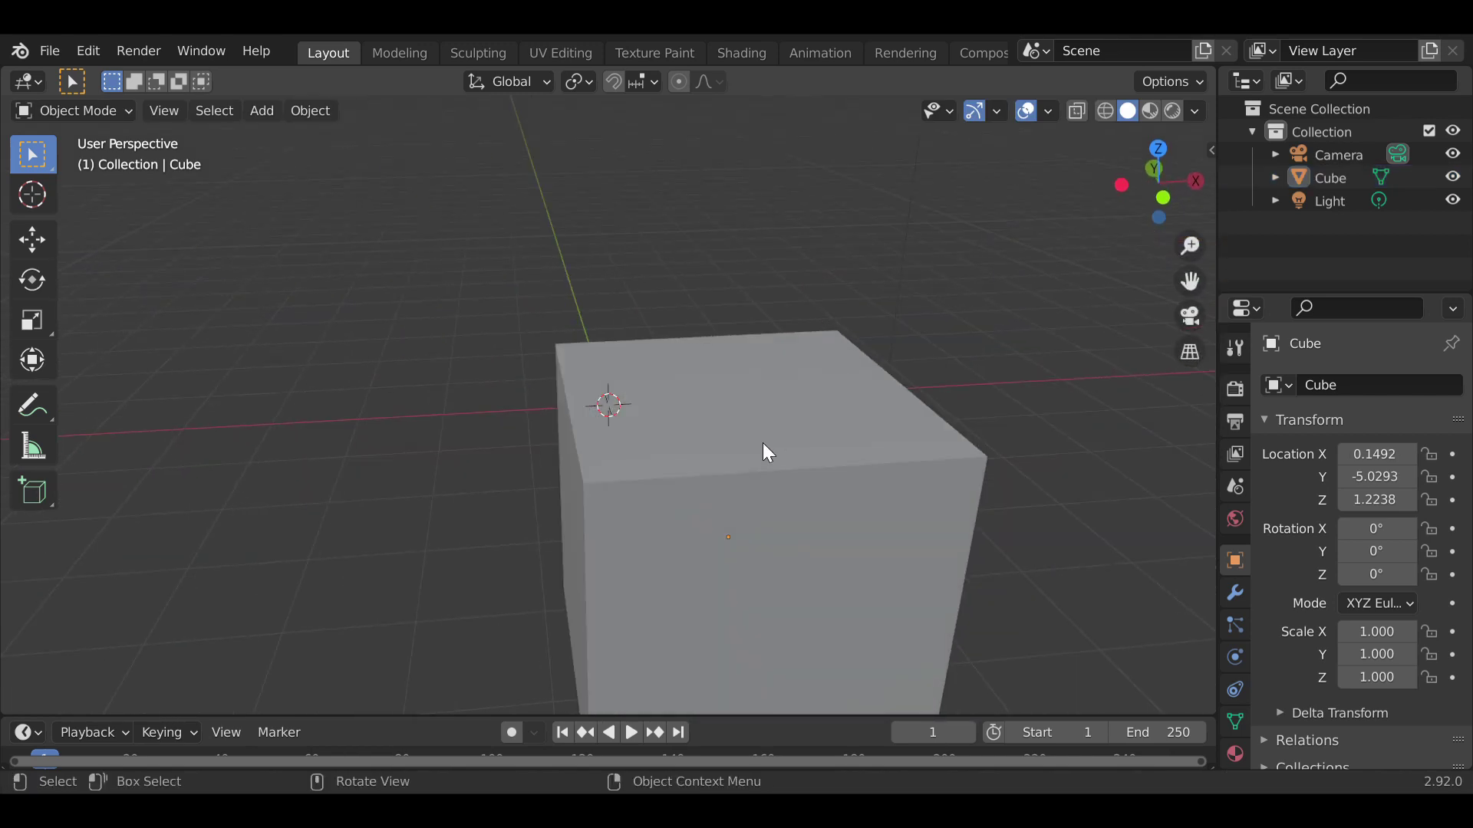
left_click(848, 321)
middle_click_drag(849, 321, 1108, 260)
middle_click_drag(968, 338, 956, 388)
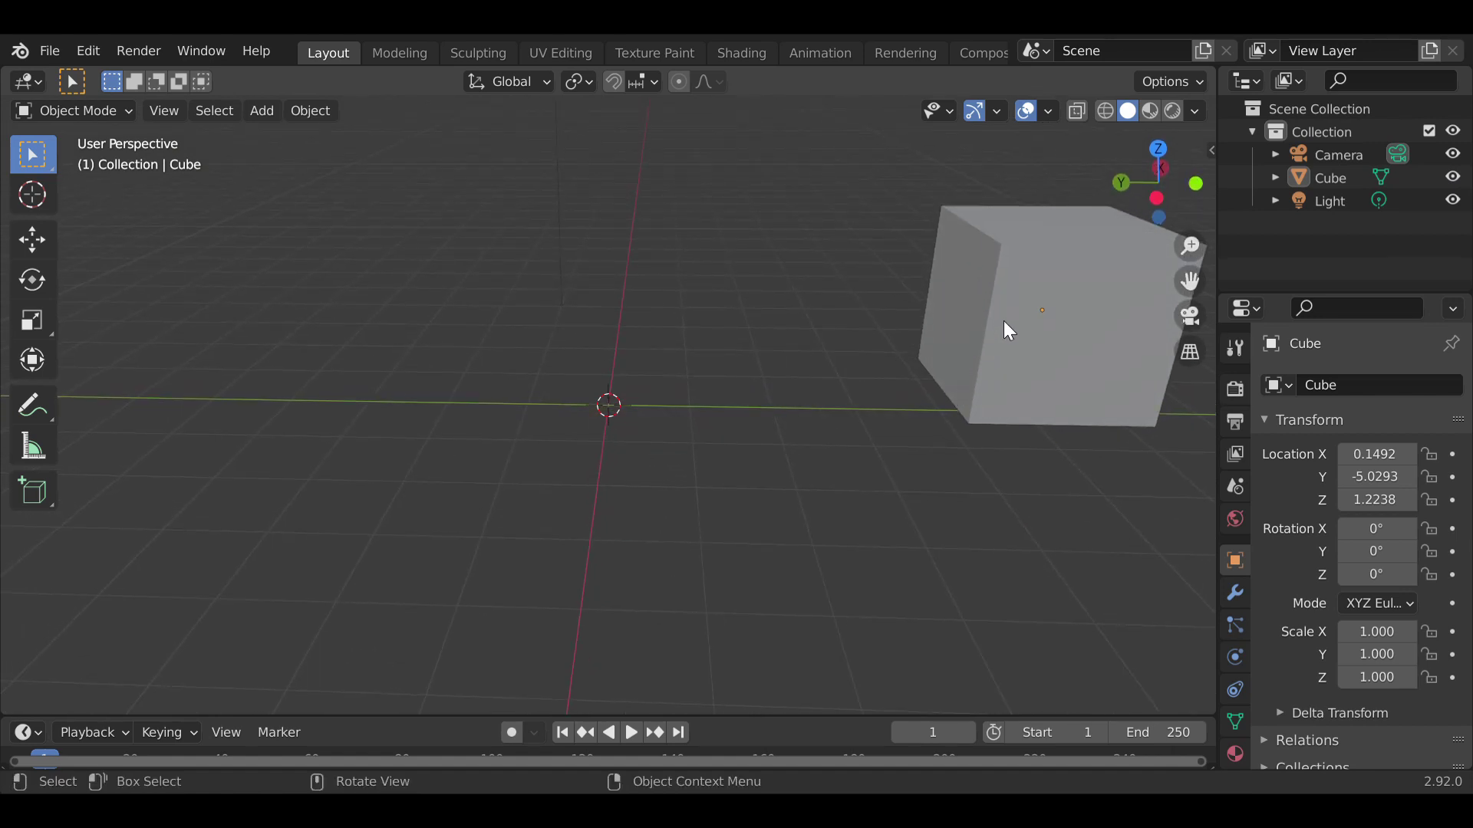
- Reselect the cube and clear its location to 0 m on X, Y and Z with Alt+G
left_click(967, 377, "shift")
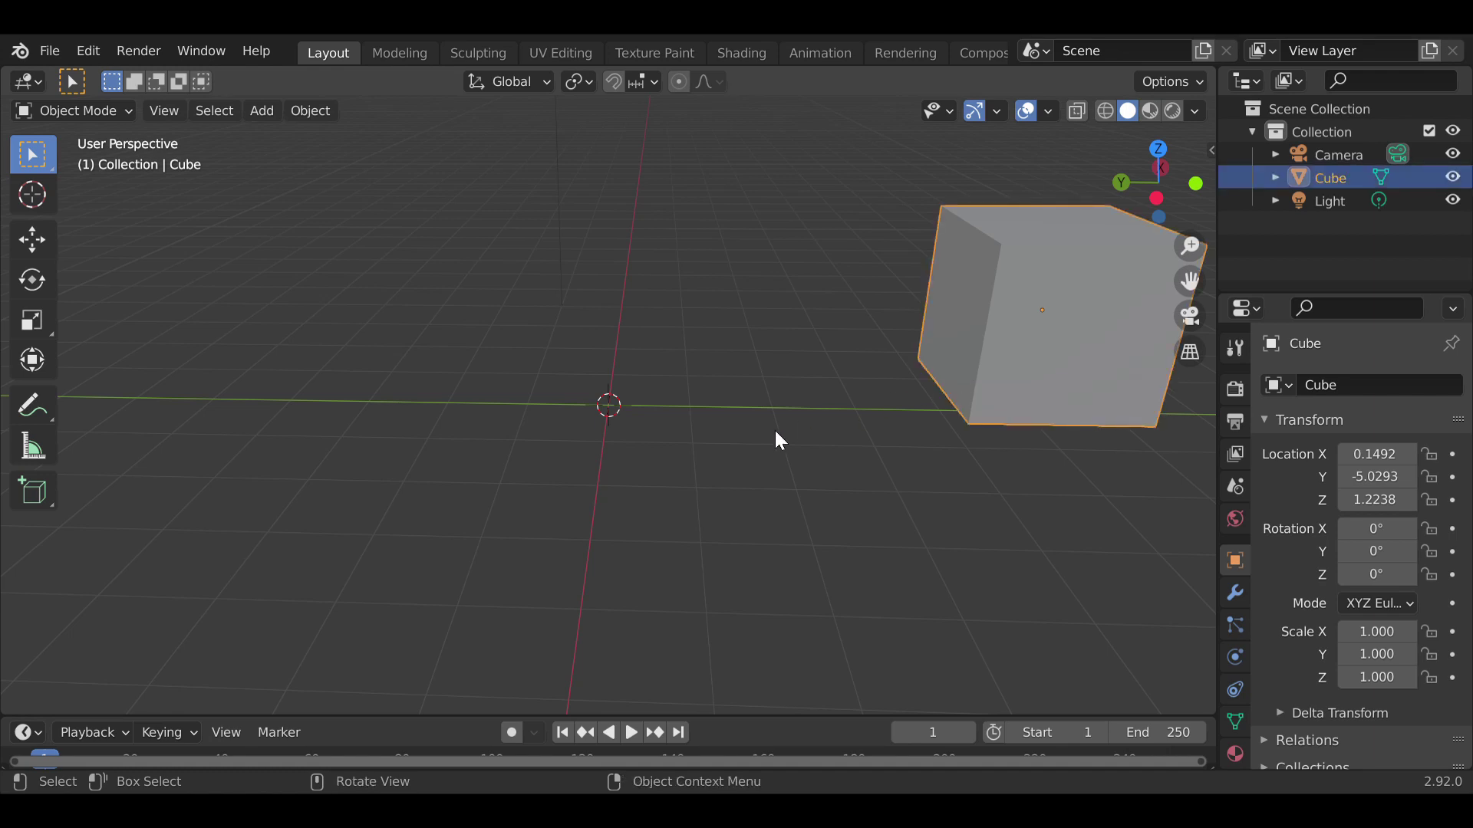
left_click(962, 377, "shift")
left_click(997, 345)
key("alt+g")
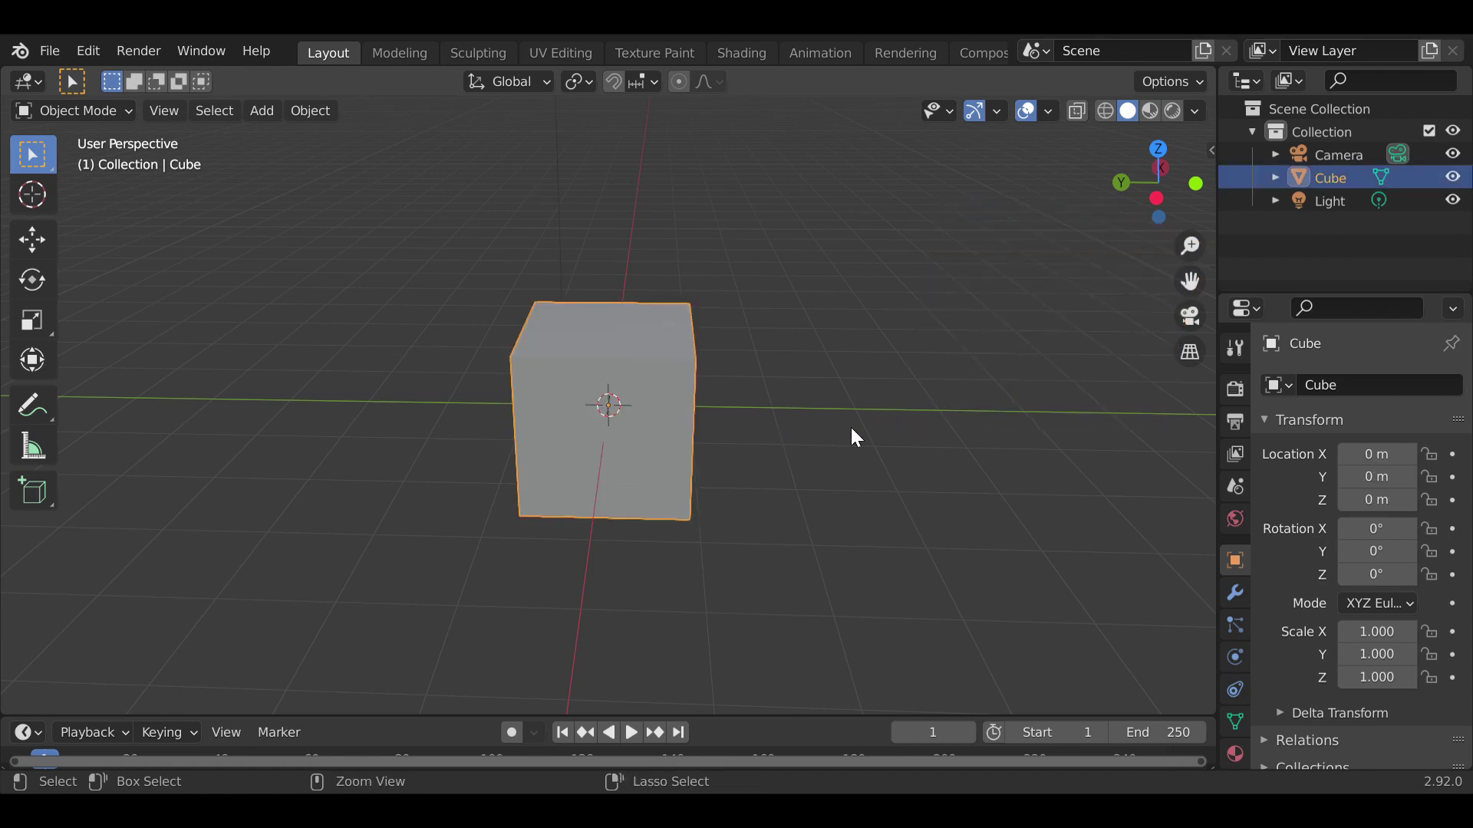
left_click(716, 431)
left_click(658, 431)
key("g")
key("x")
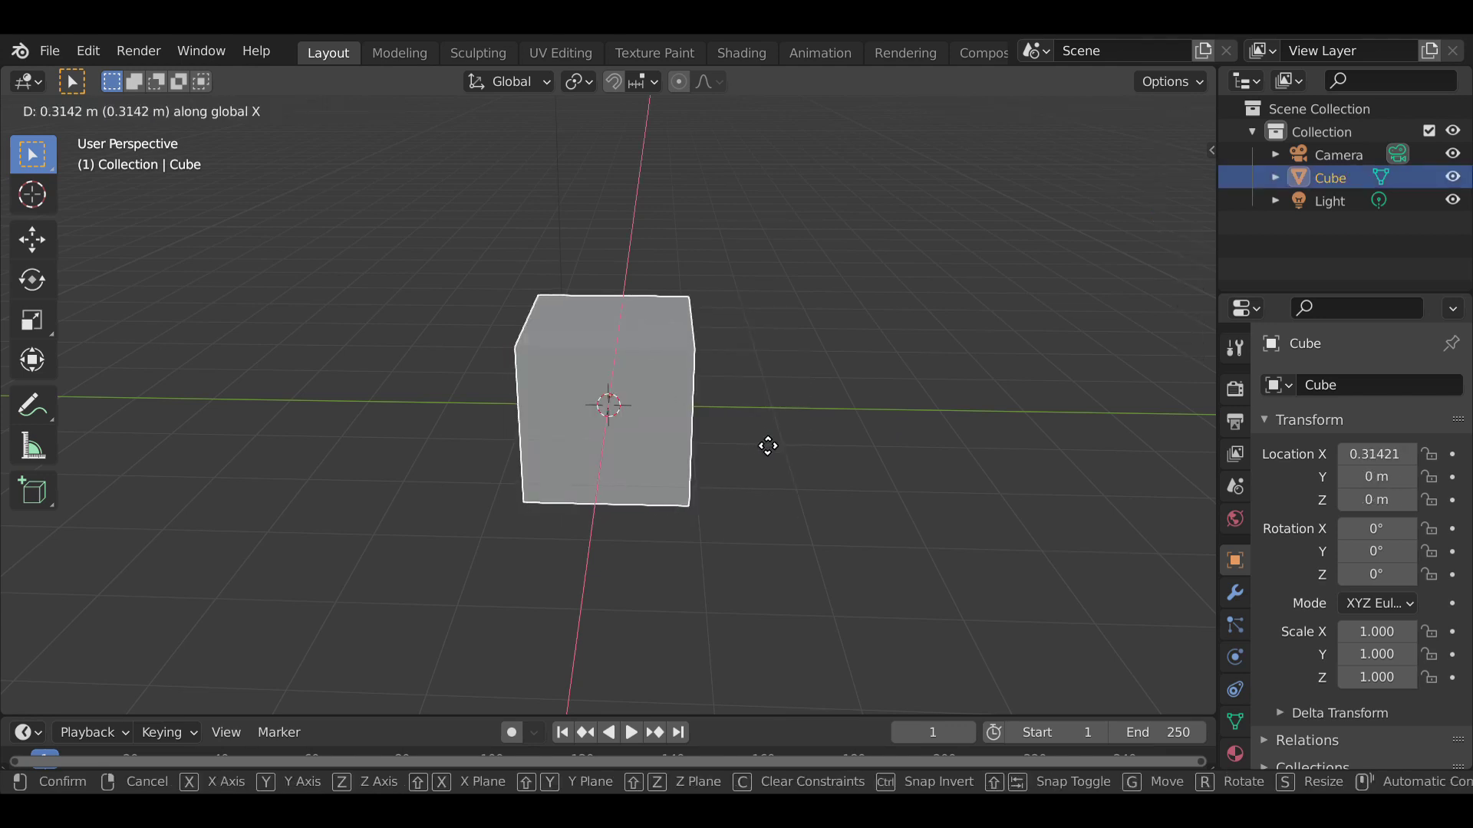
key("y")
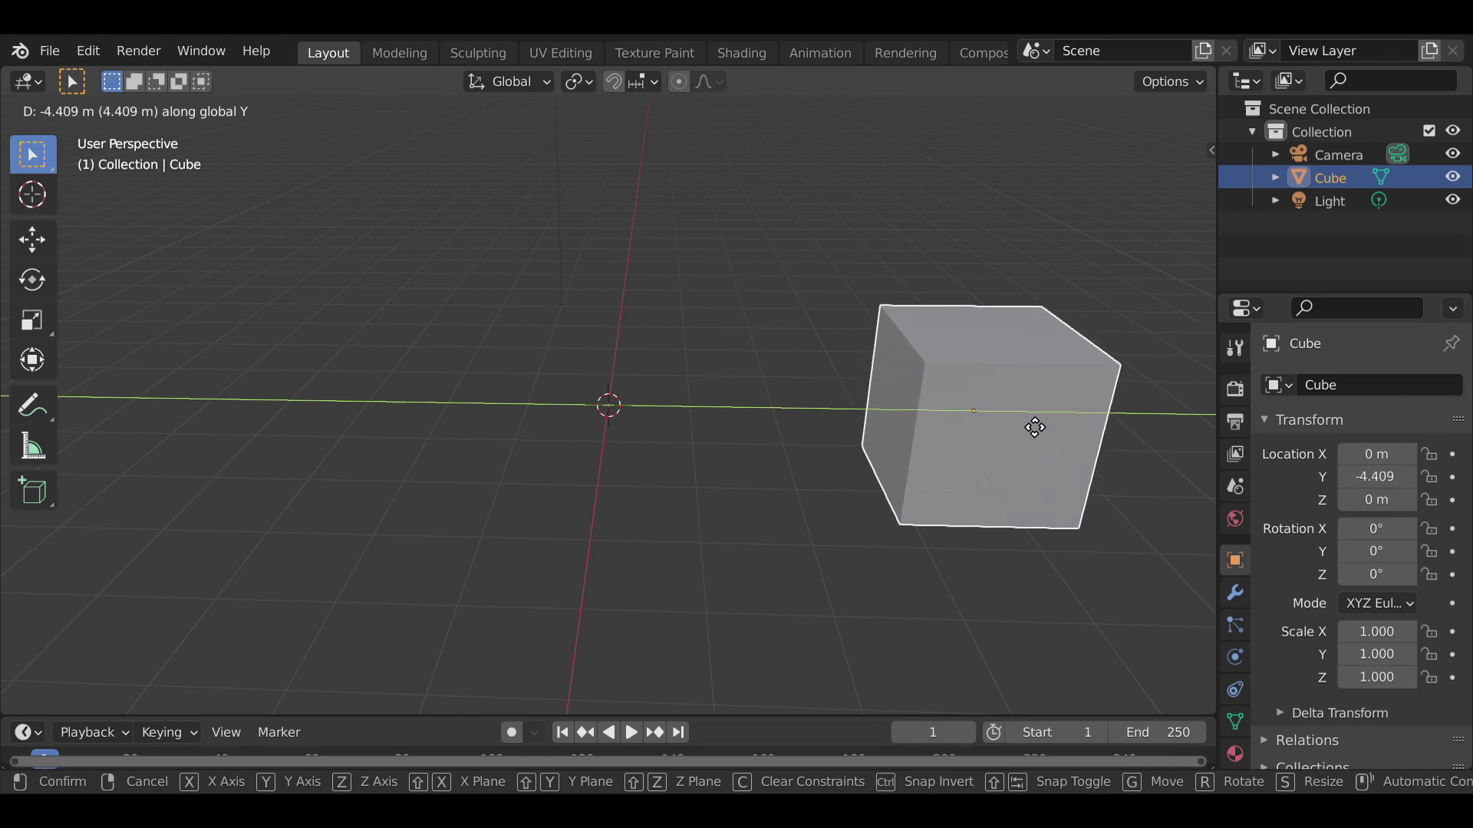
right_click(1035, 427)
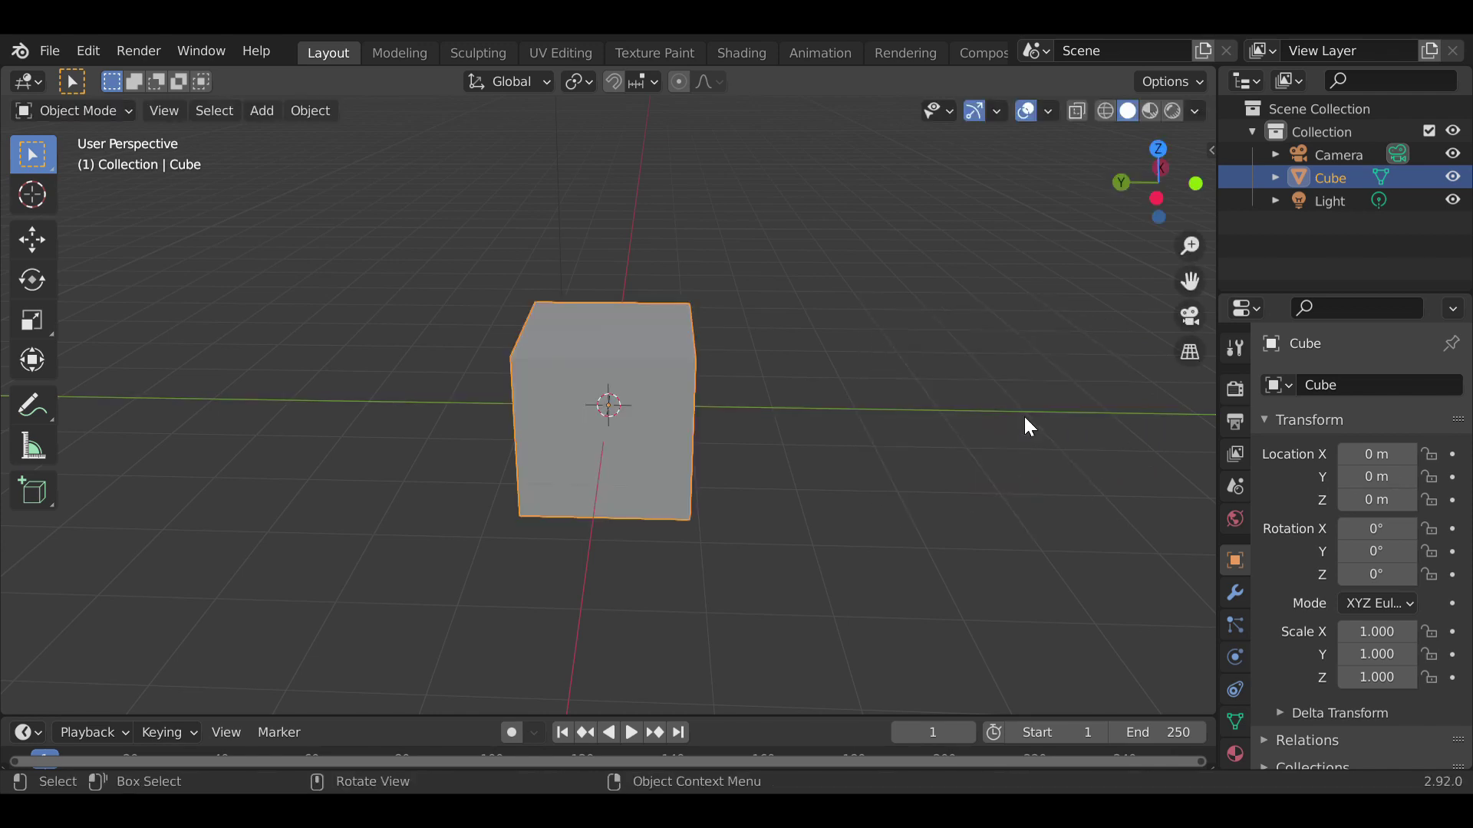
key("g")
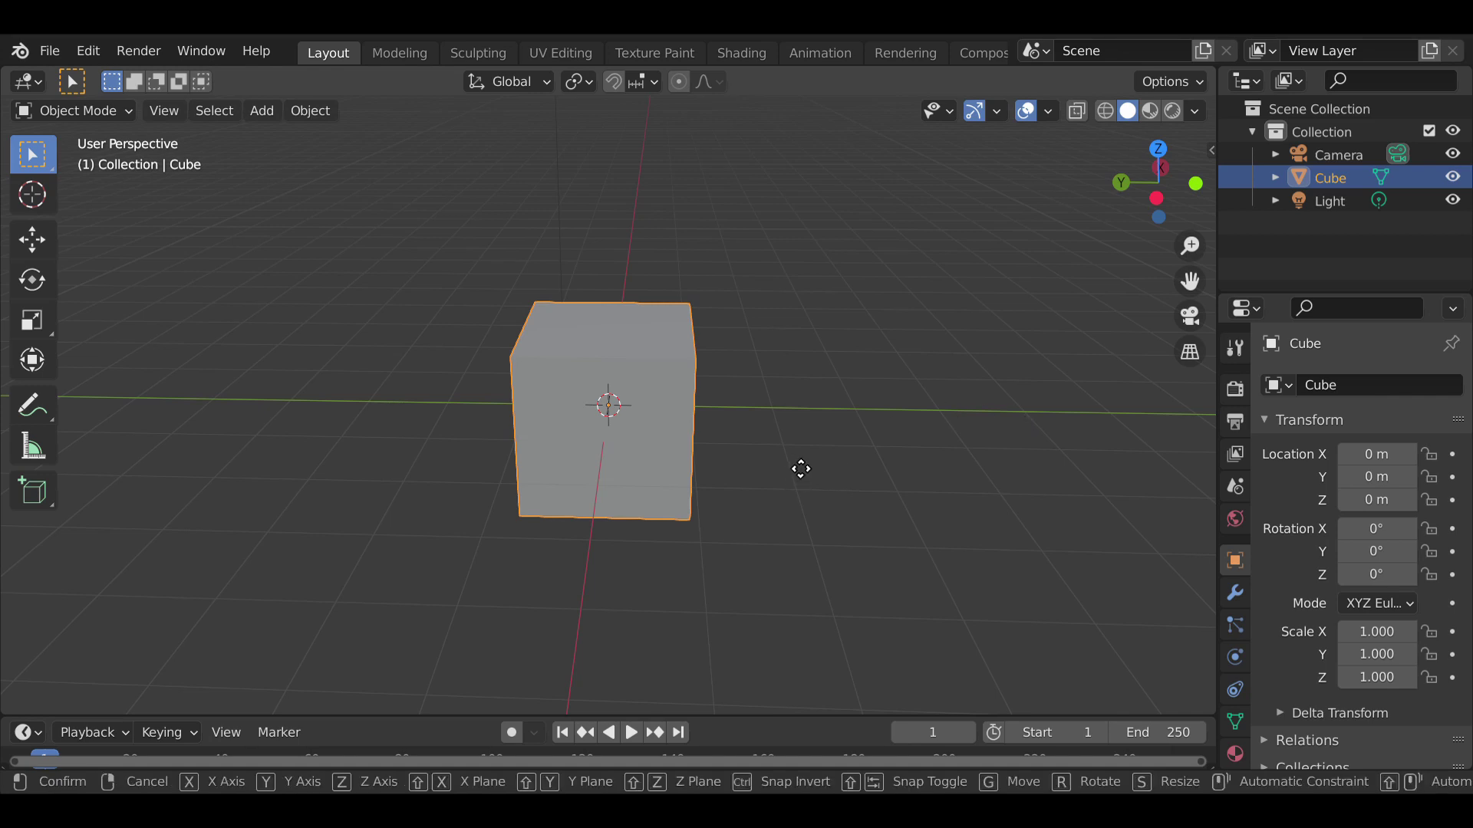
key("y")
left_click(1162, 452)
middle_click_drag(1163, 457, 891, 443)
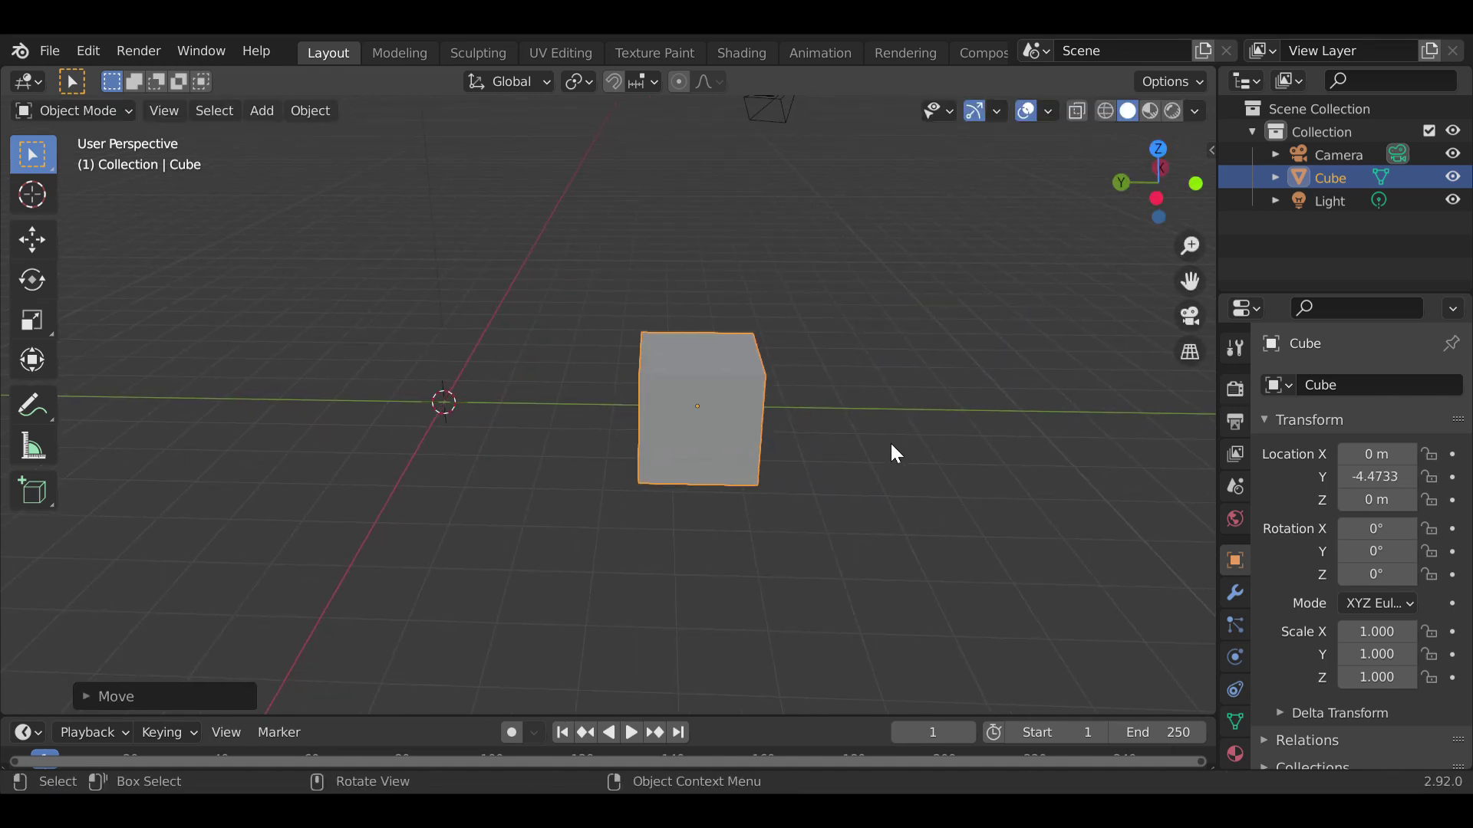
key("g")
key("z")
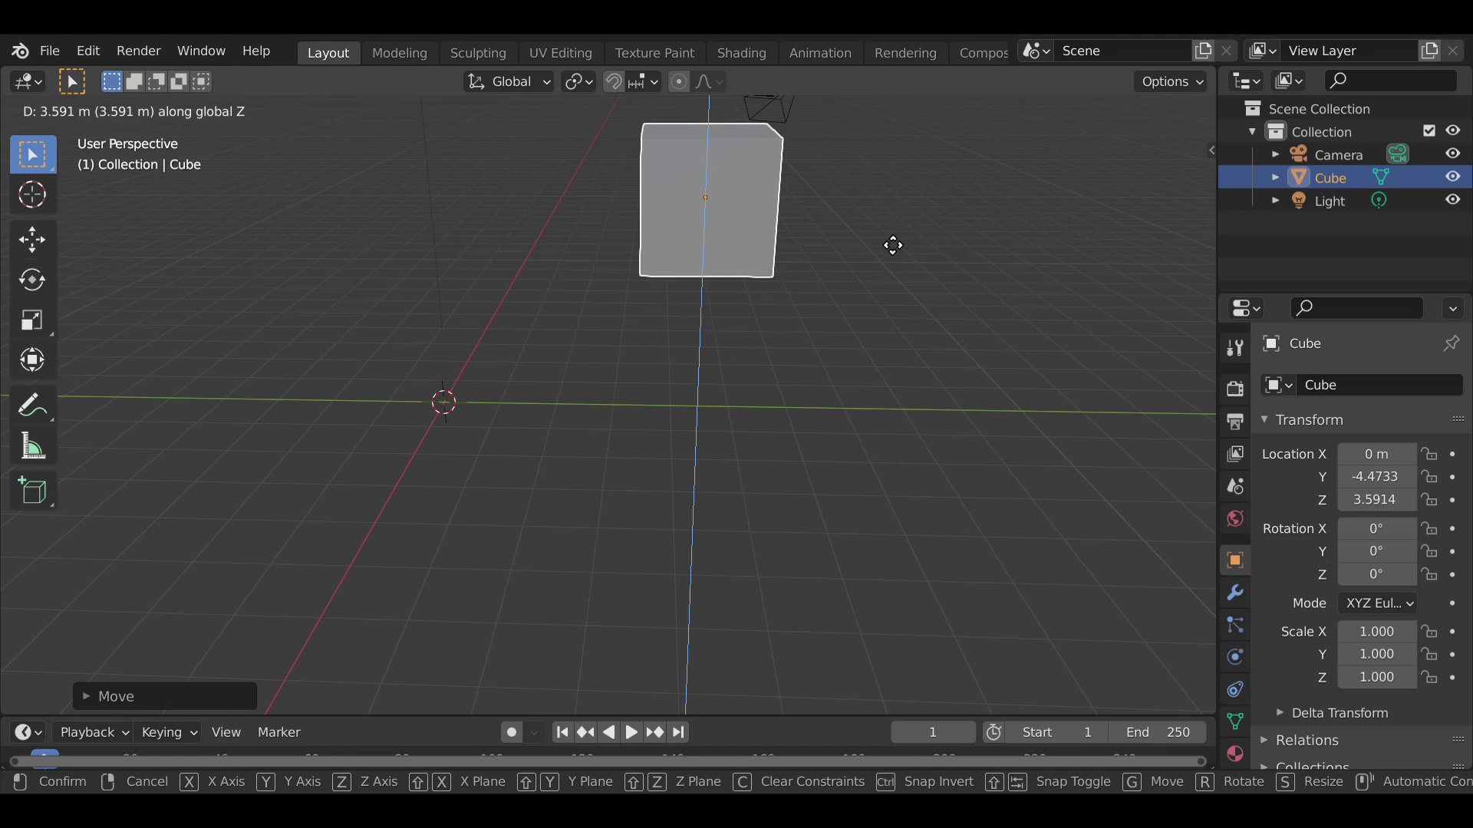
key("c")
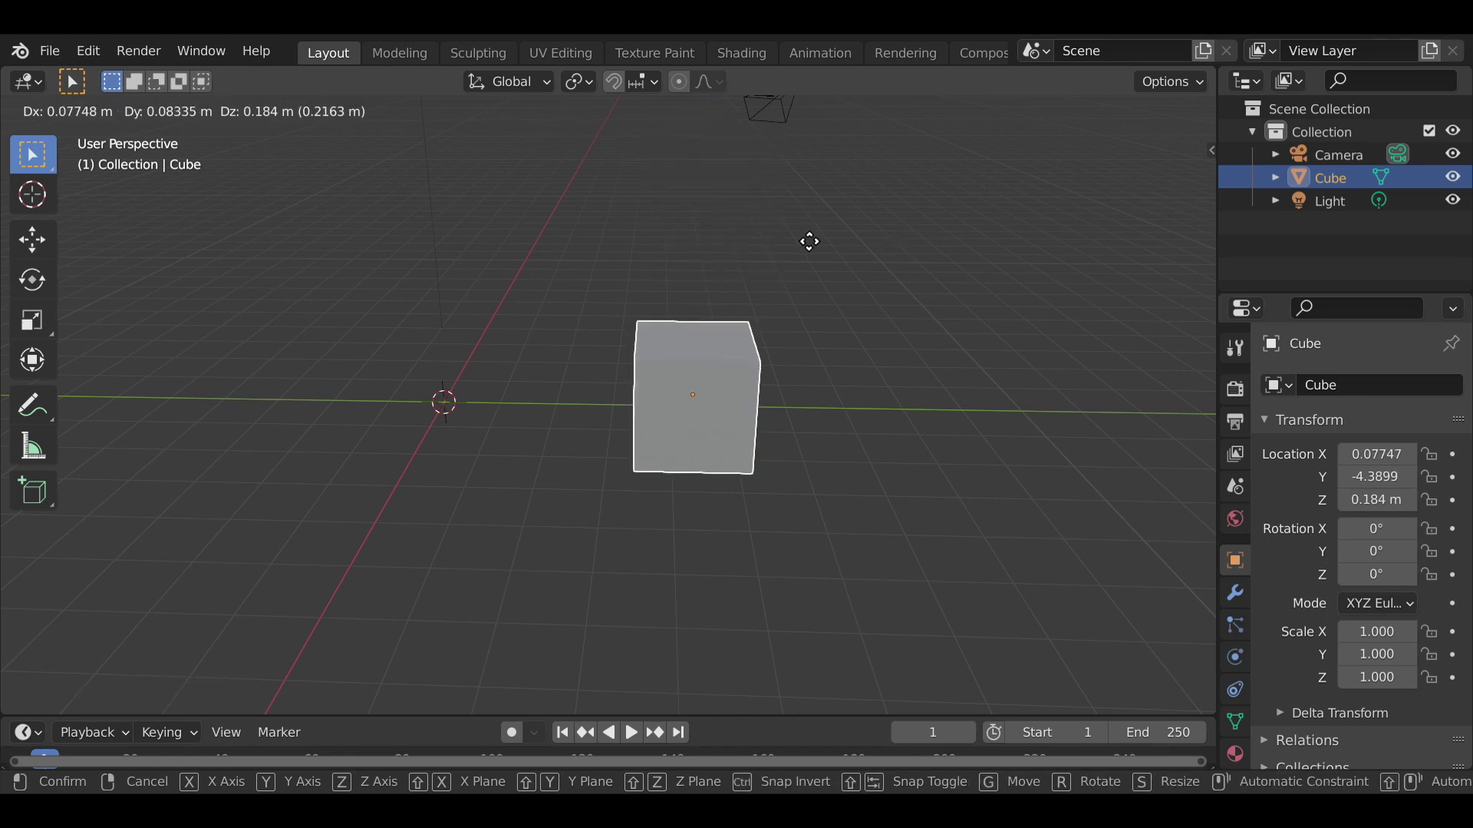
key("Escape")
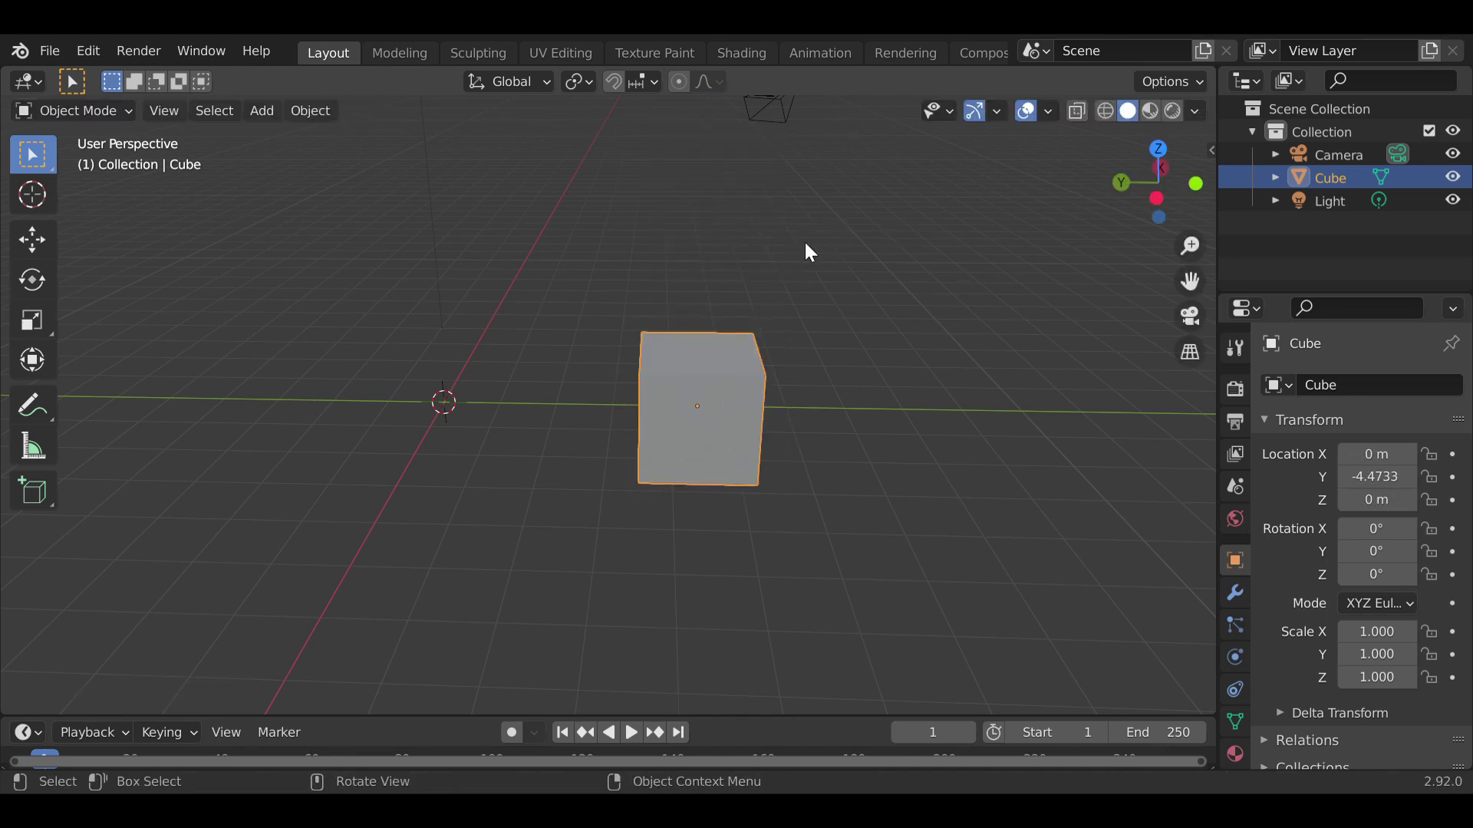
key("g")
key("z")
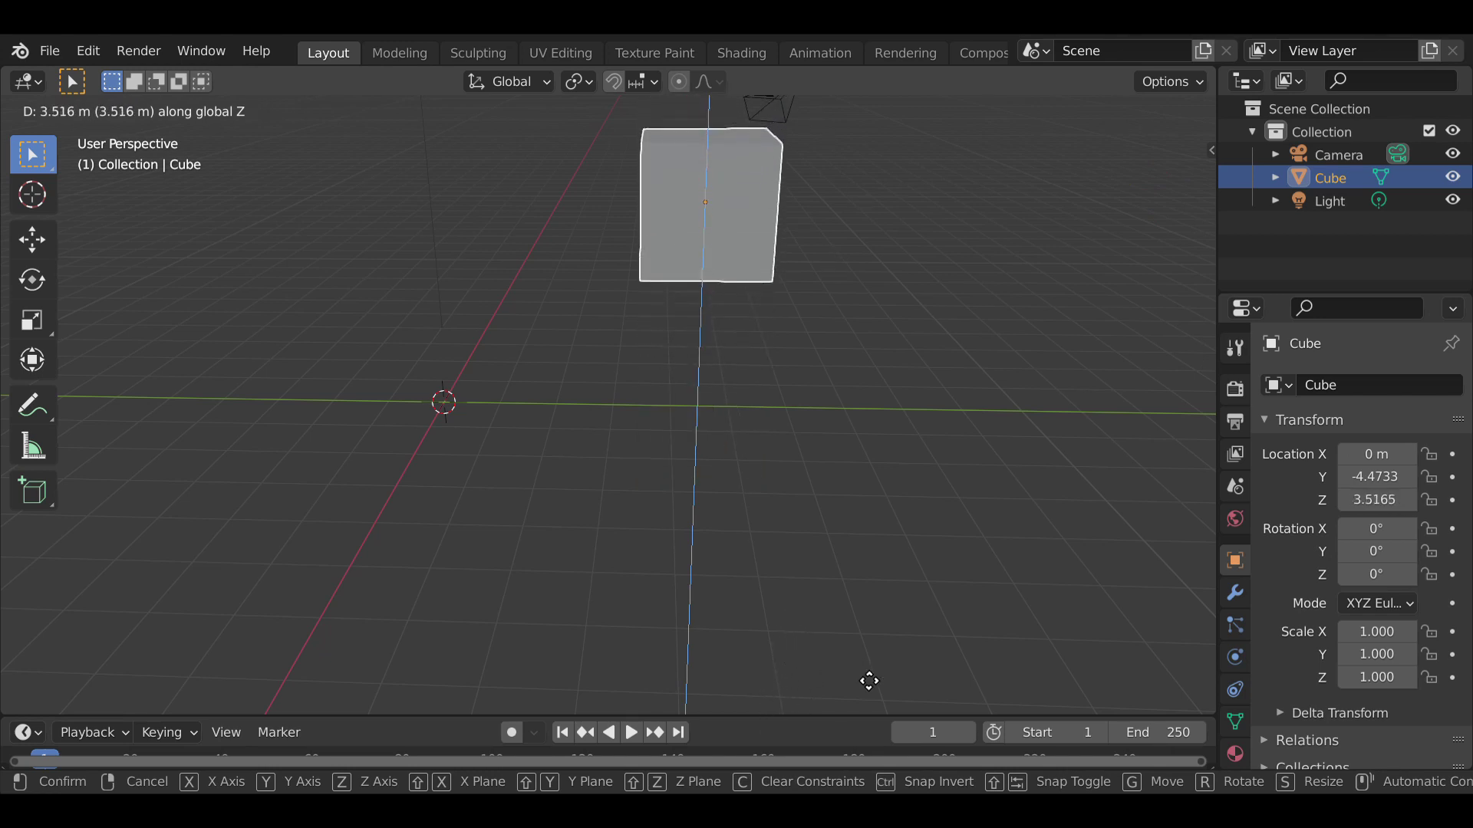
key("Escape")
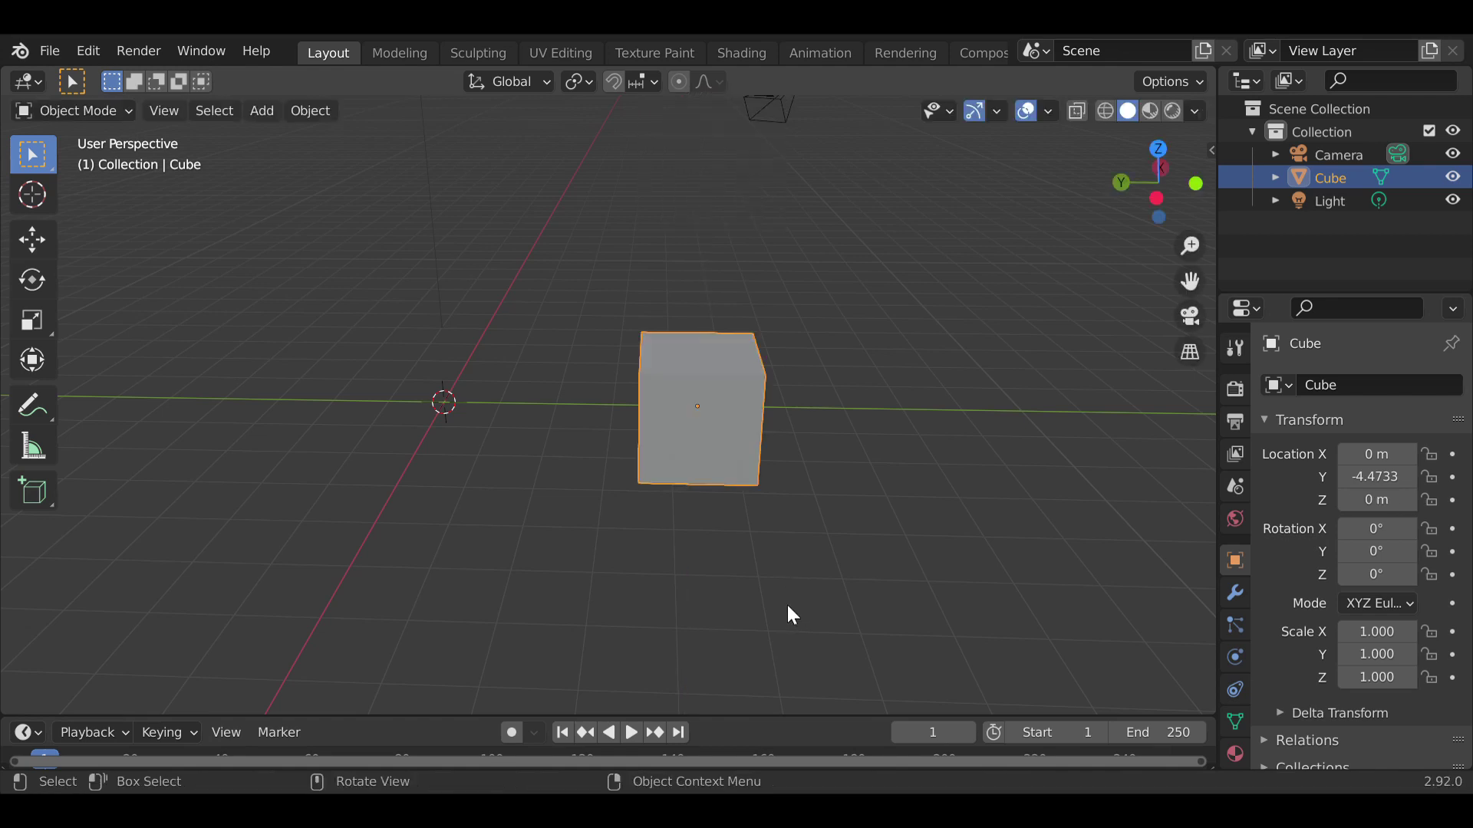
key("g")
key("z")
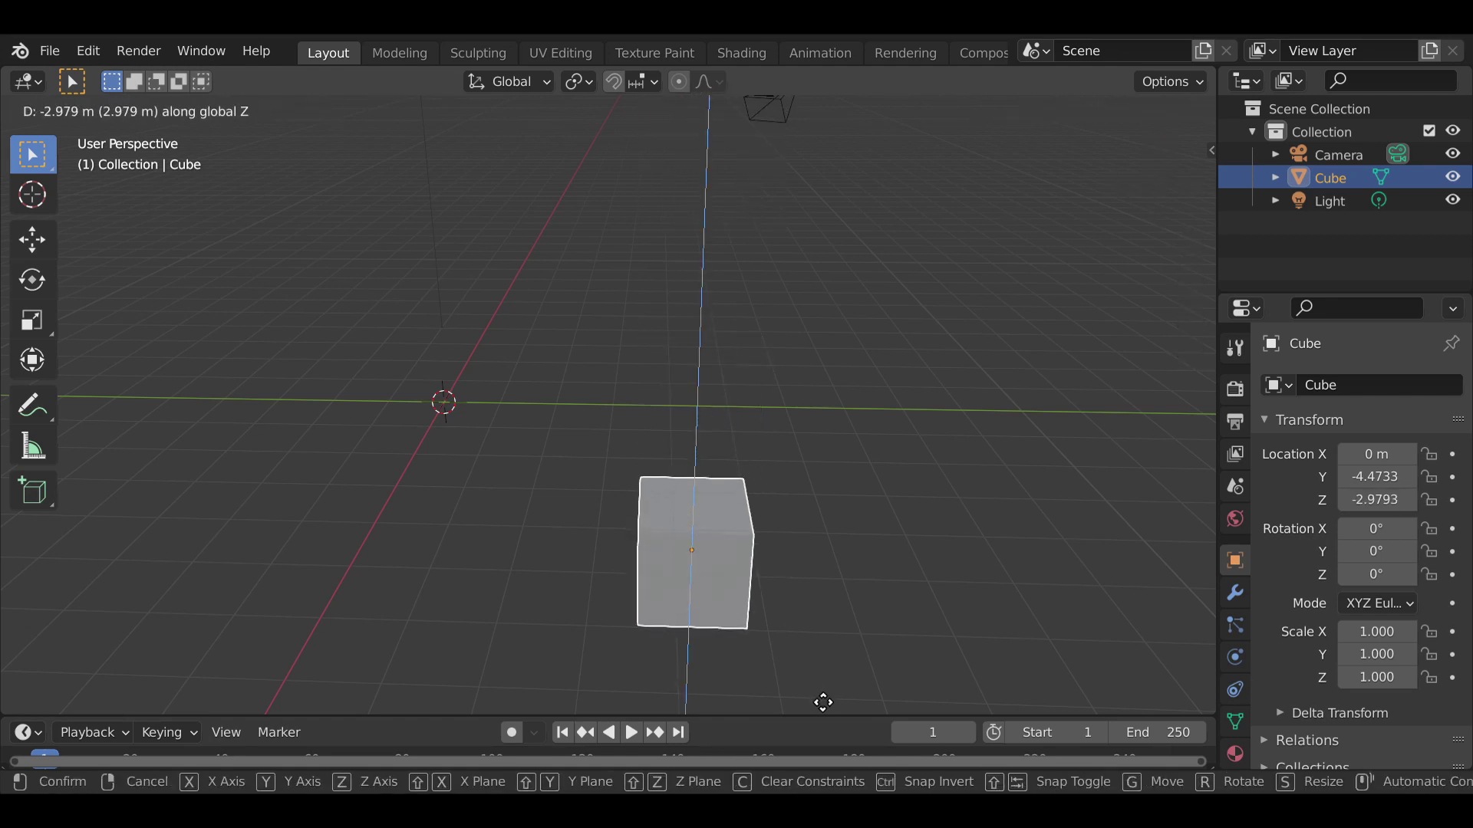
key("Escape")
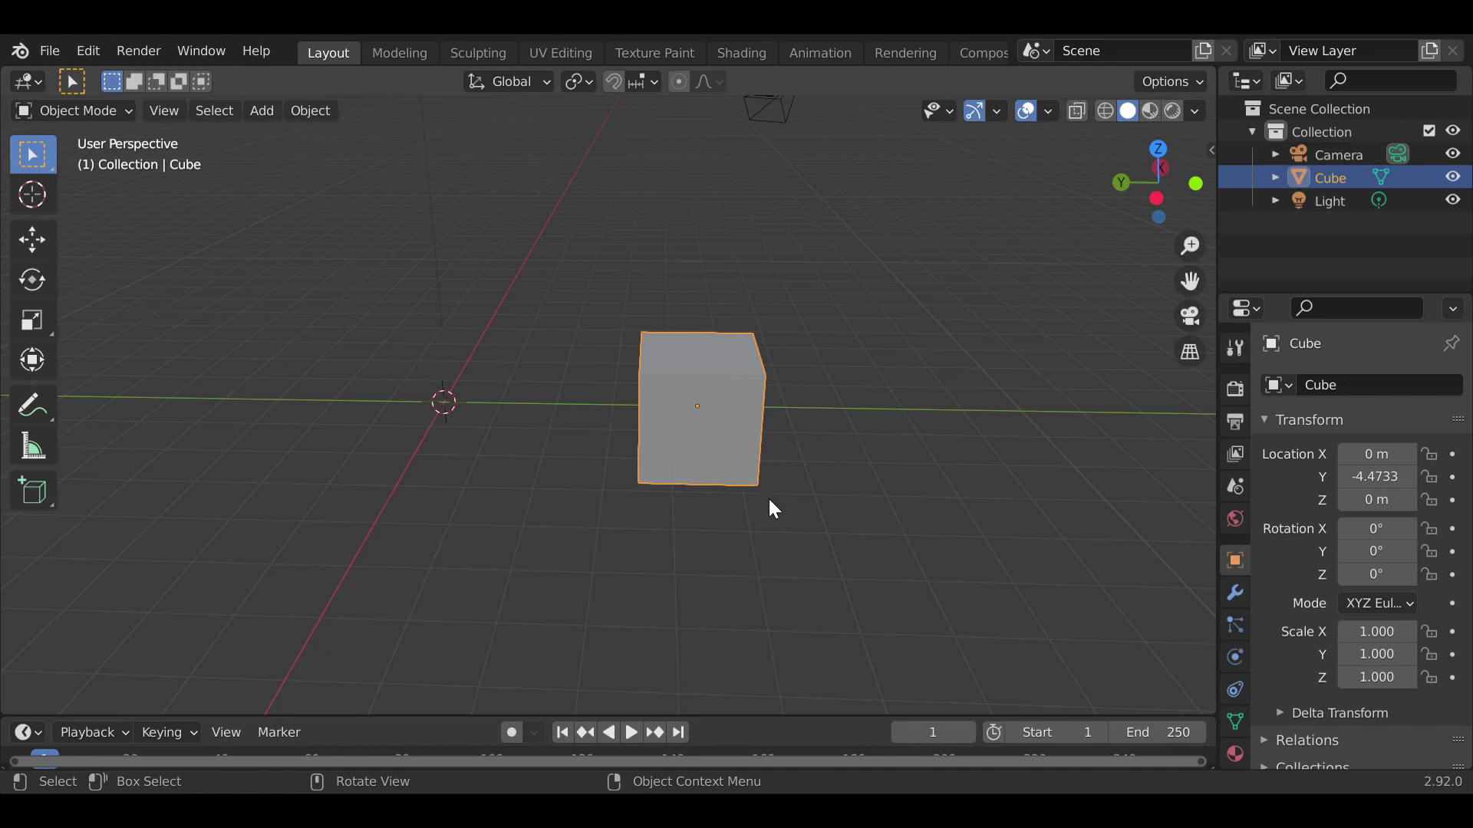
key("alt+g")
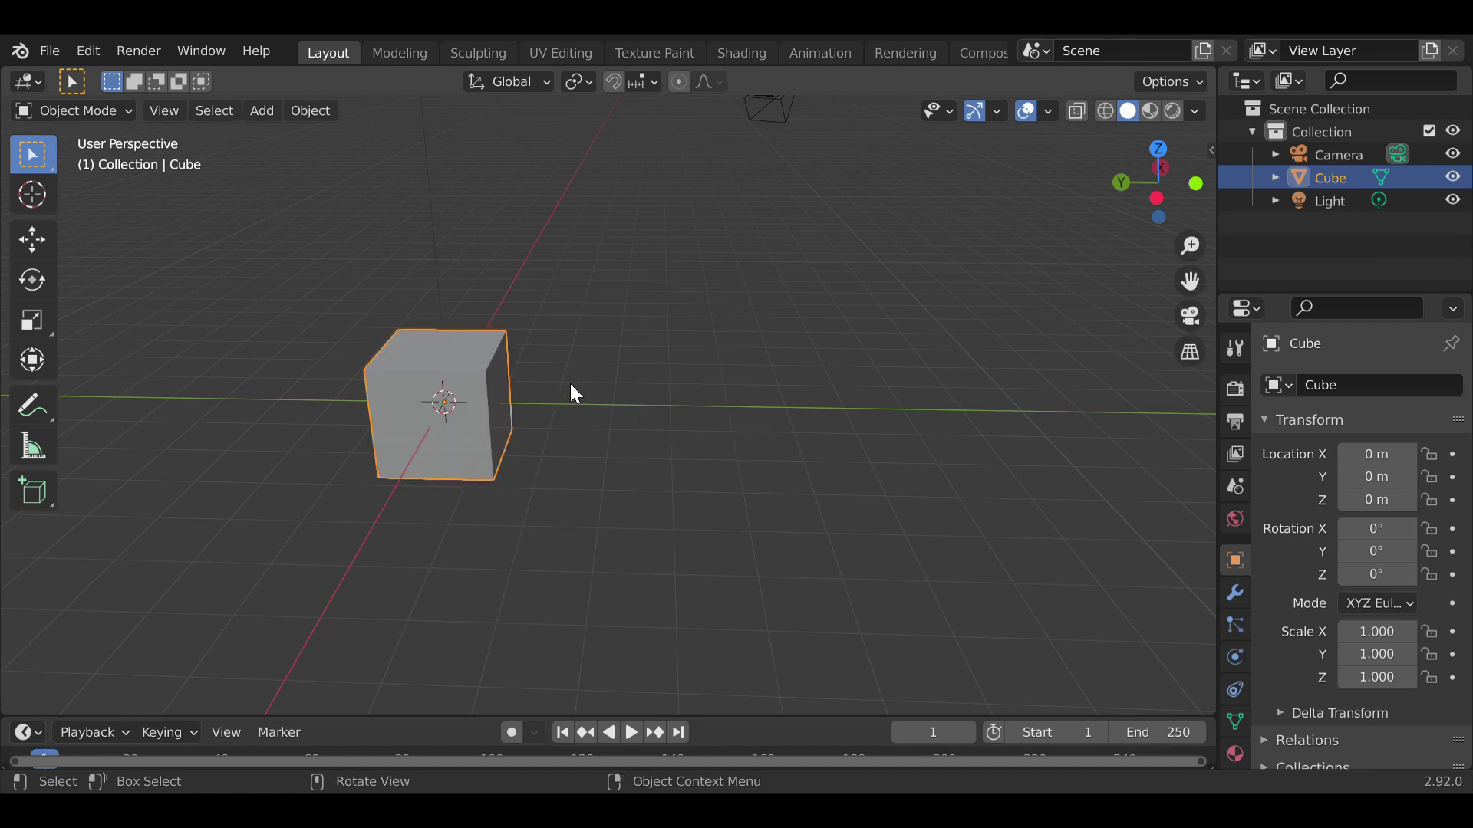
middle_click_drag(632, 385, 819, 331)
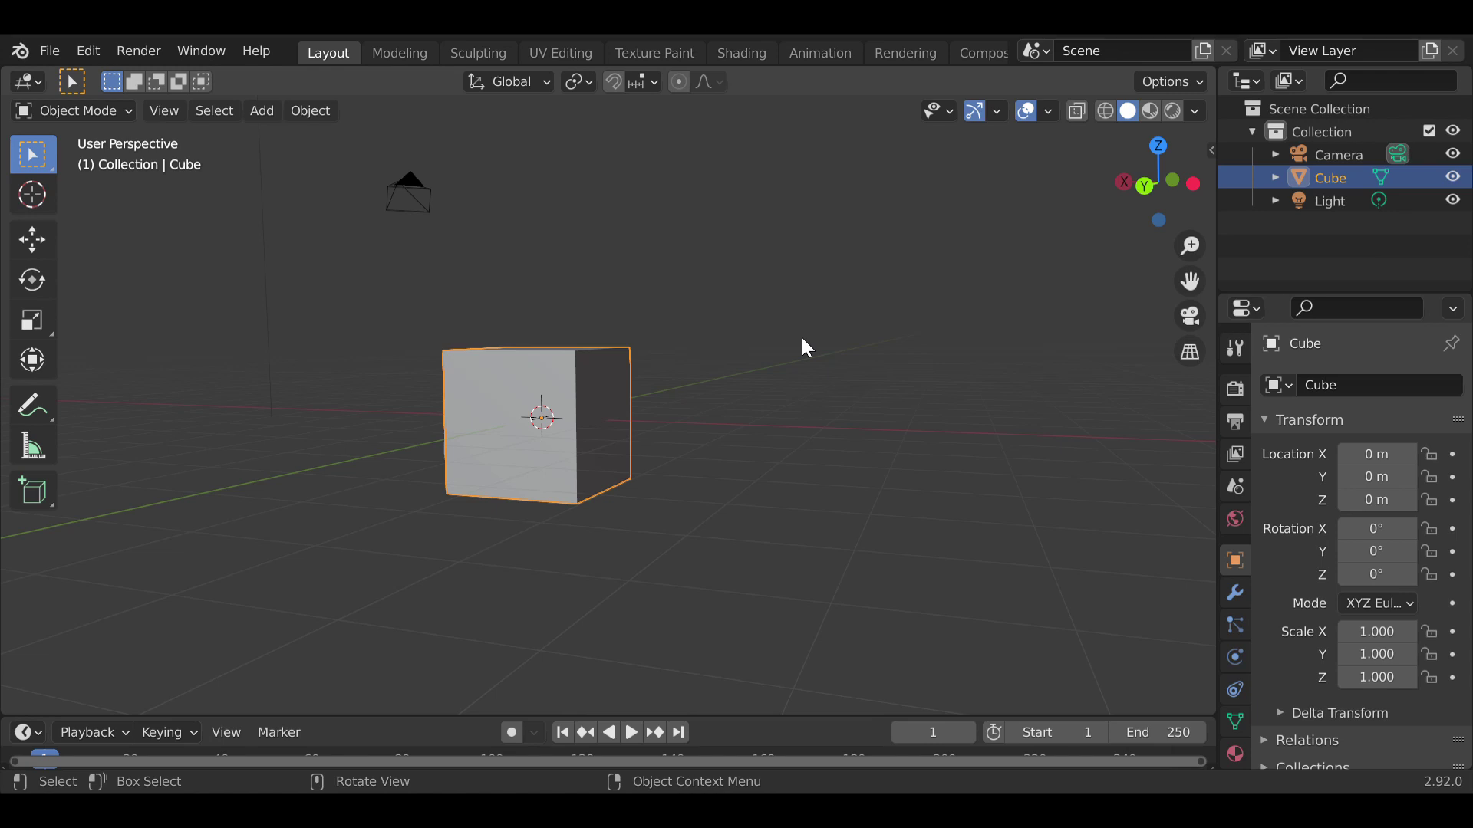
key("s")
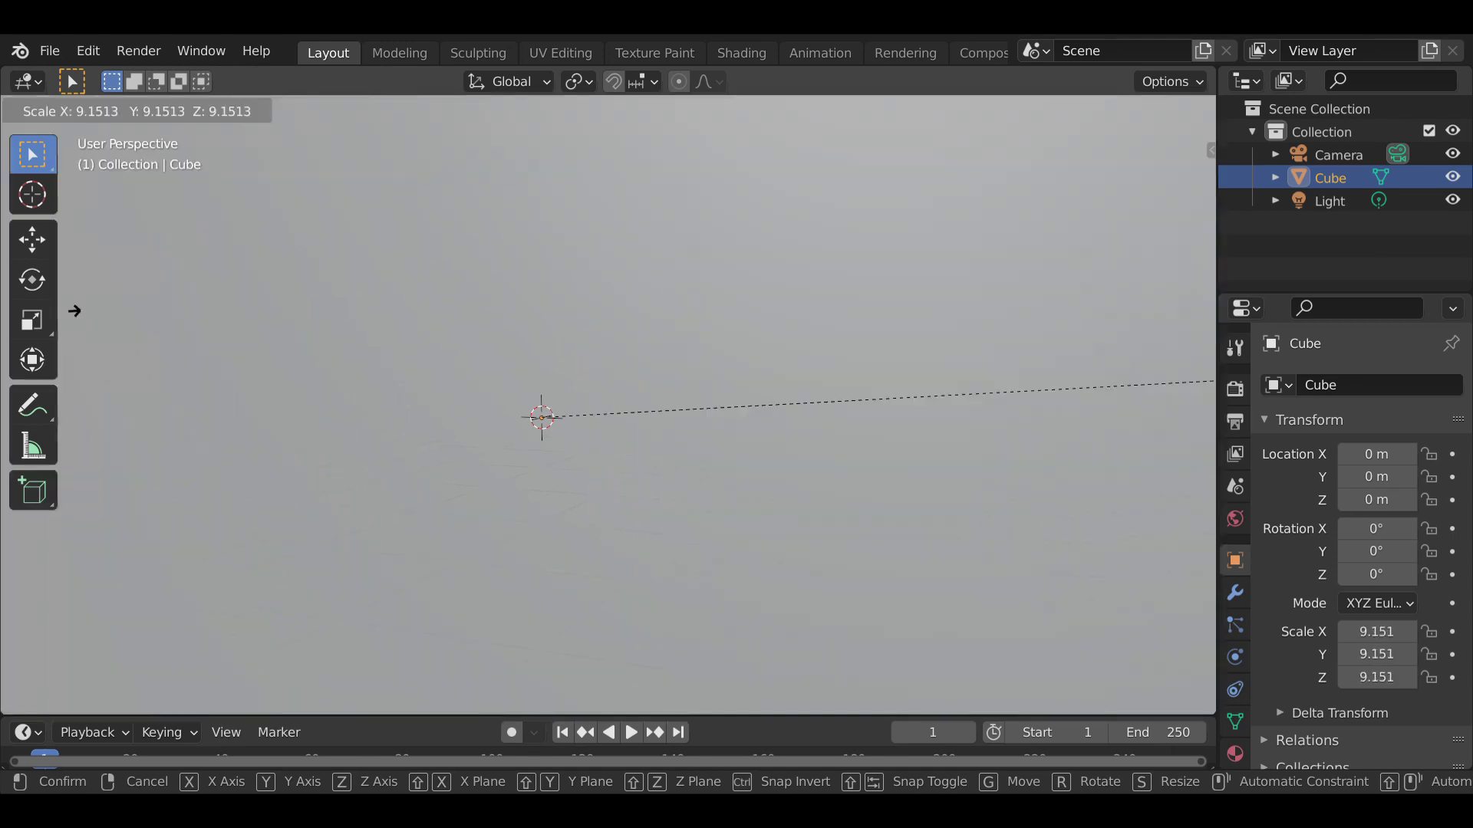
key("Escape")
key("s")
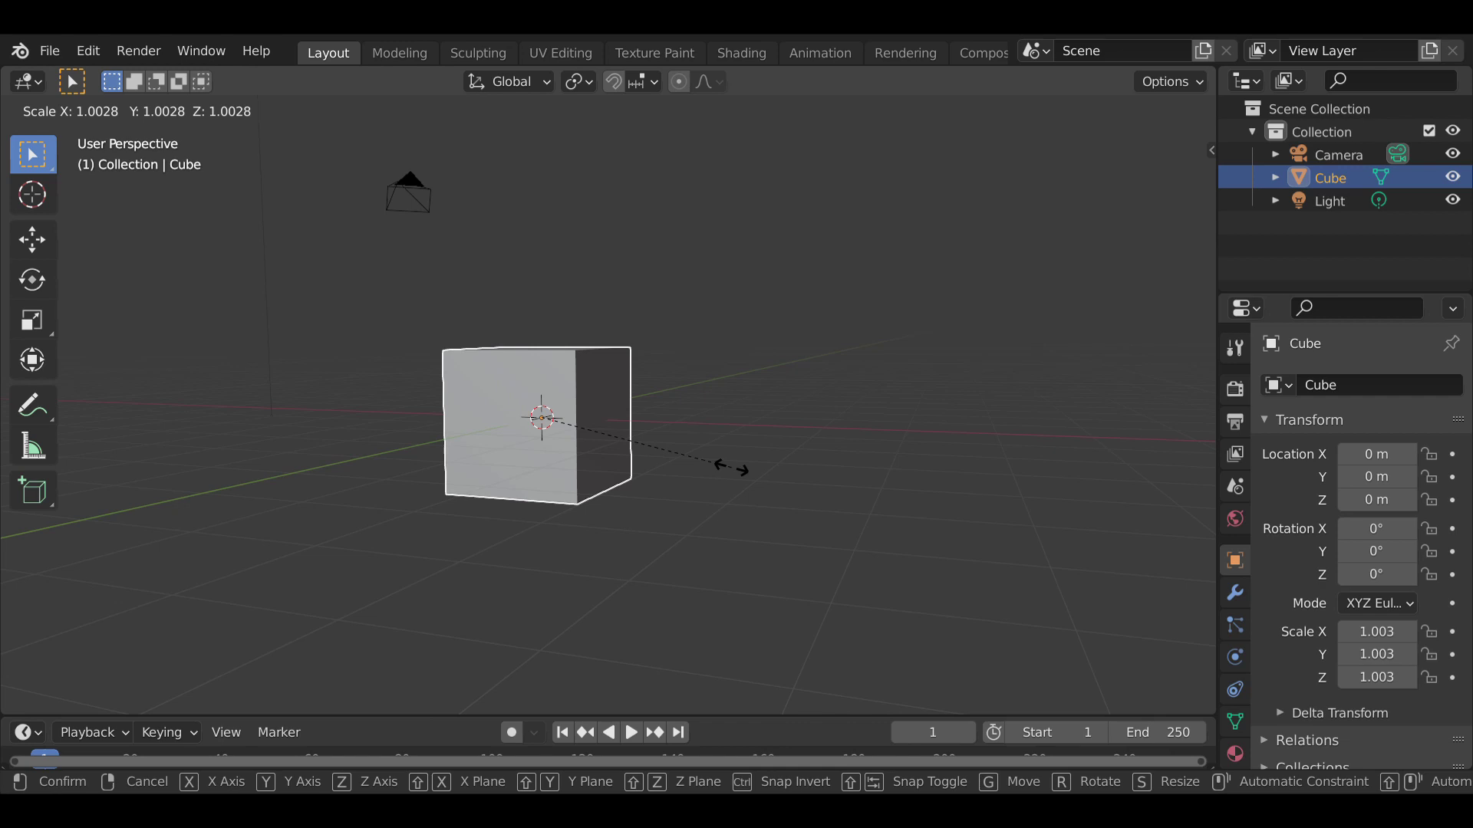
key("x")
key("Escape")
key("s")
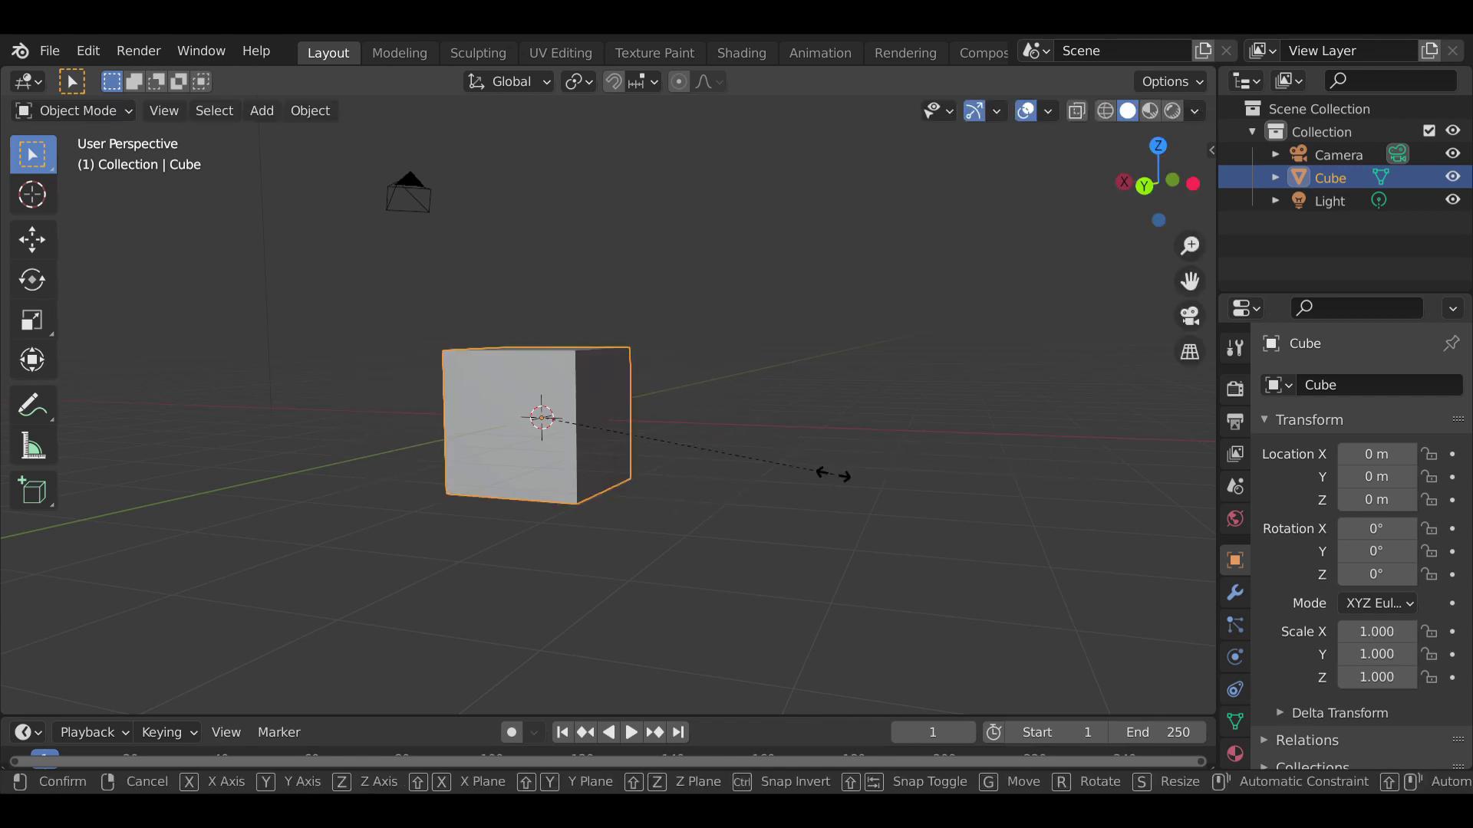
key("z")
key("Escape")
key("s")
key("y")
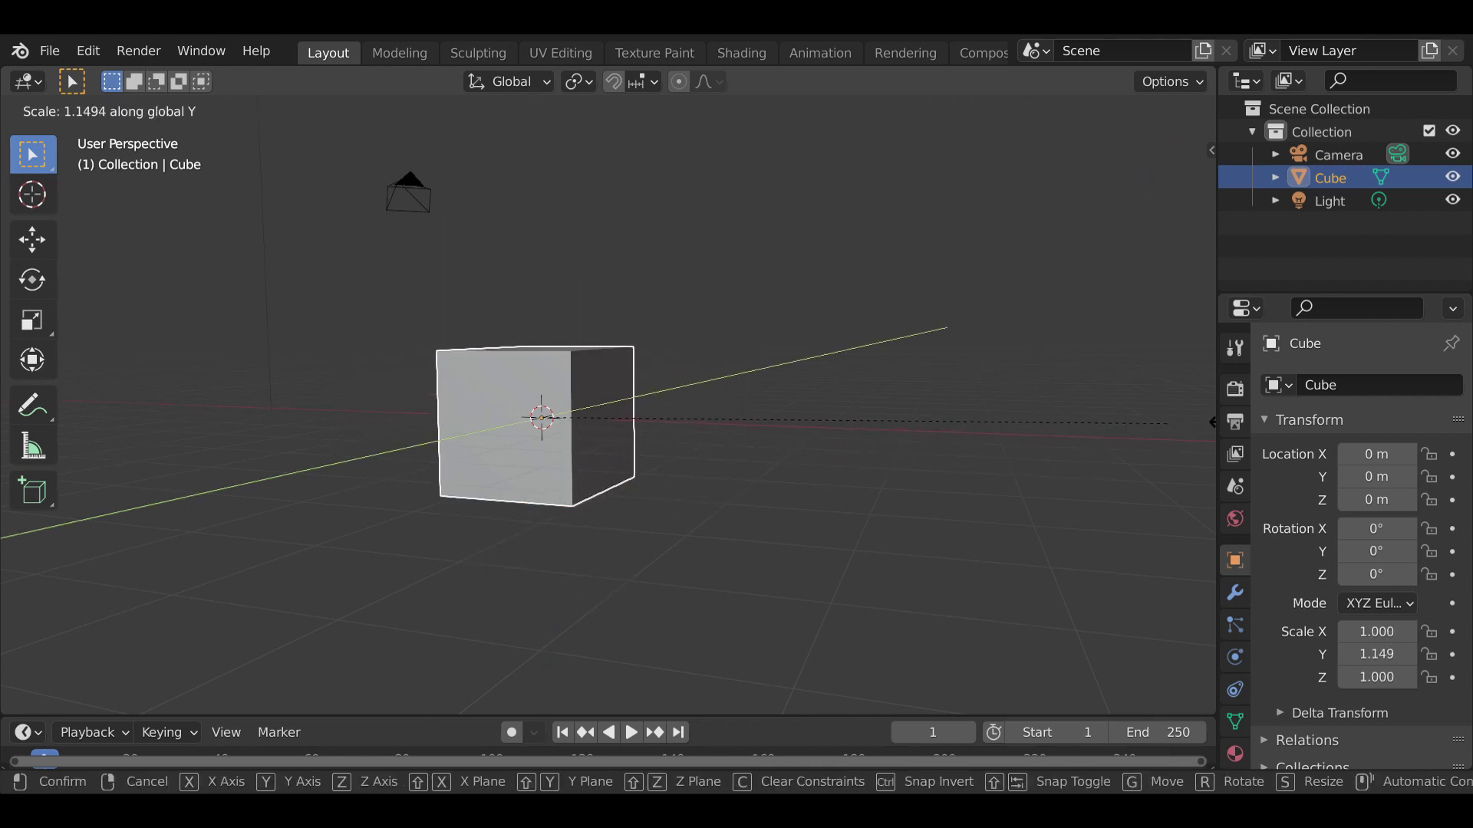
key("Escape")
key("s")
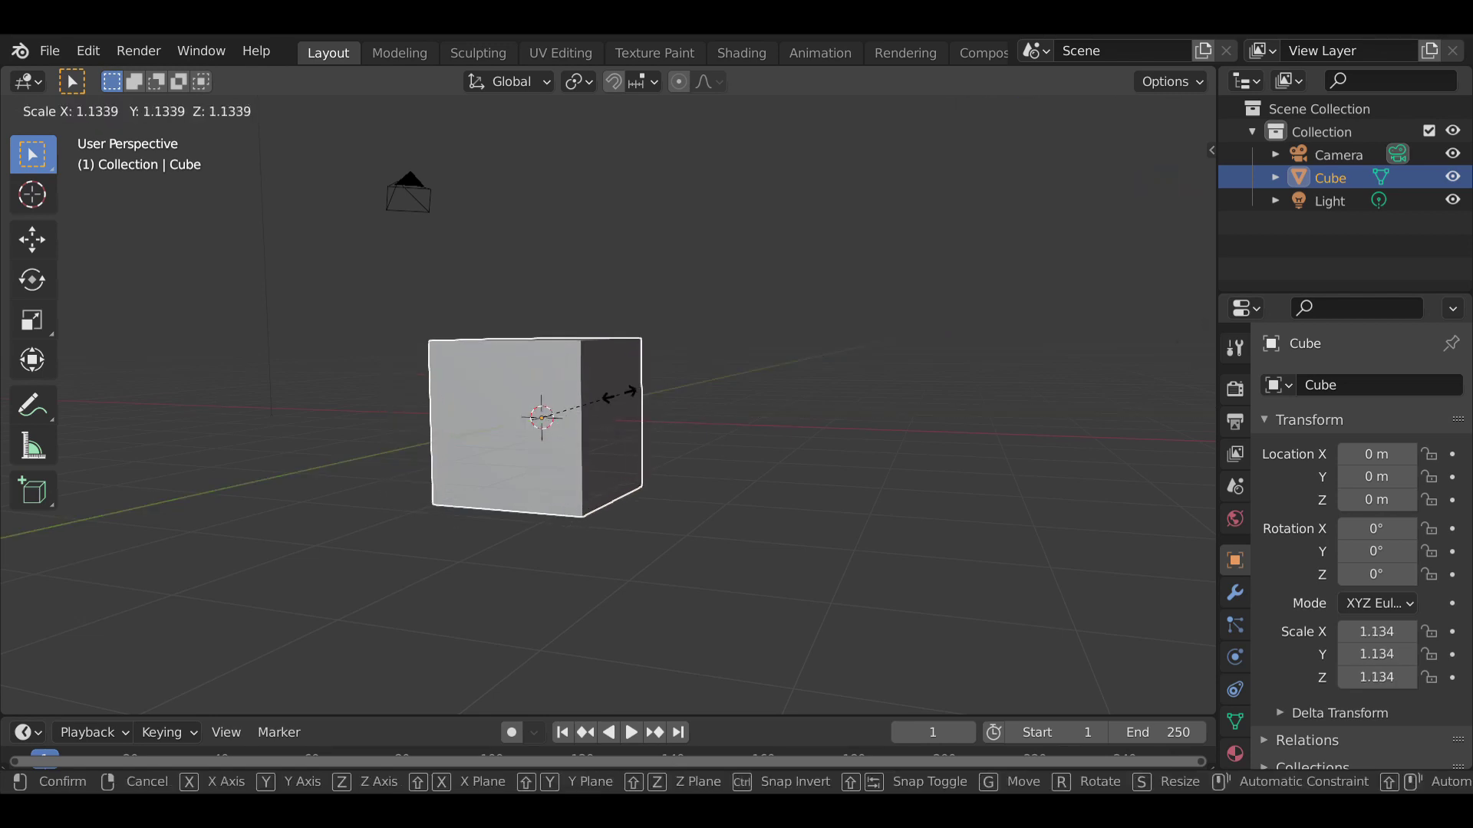
type("x")
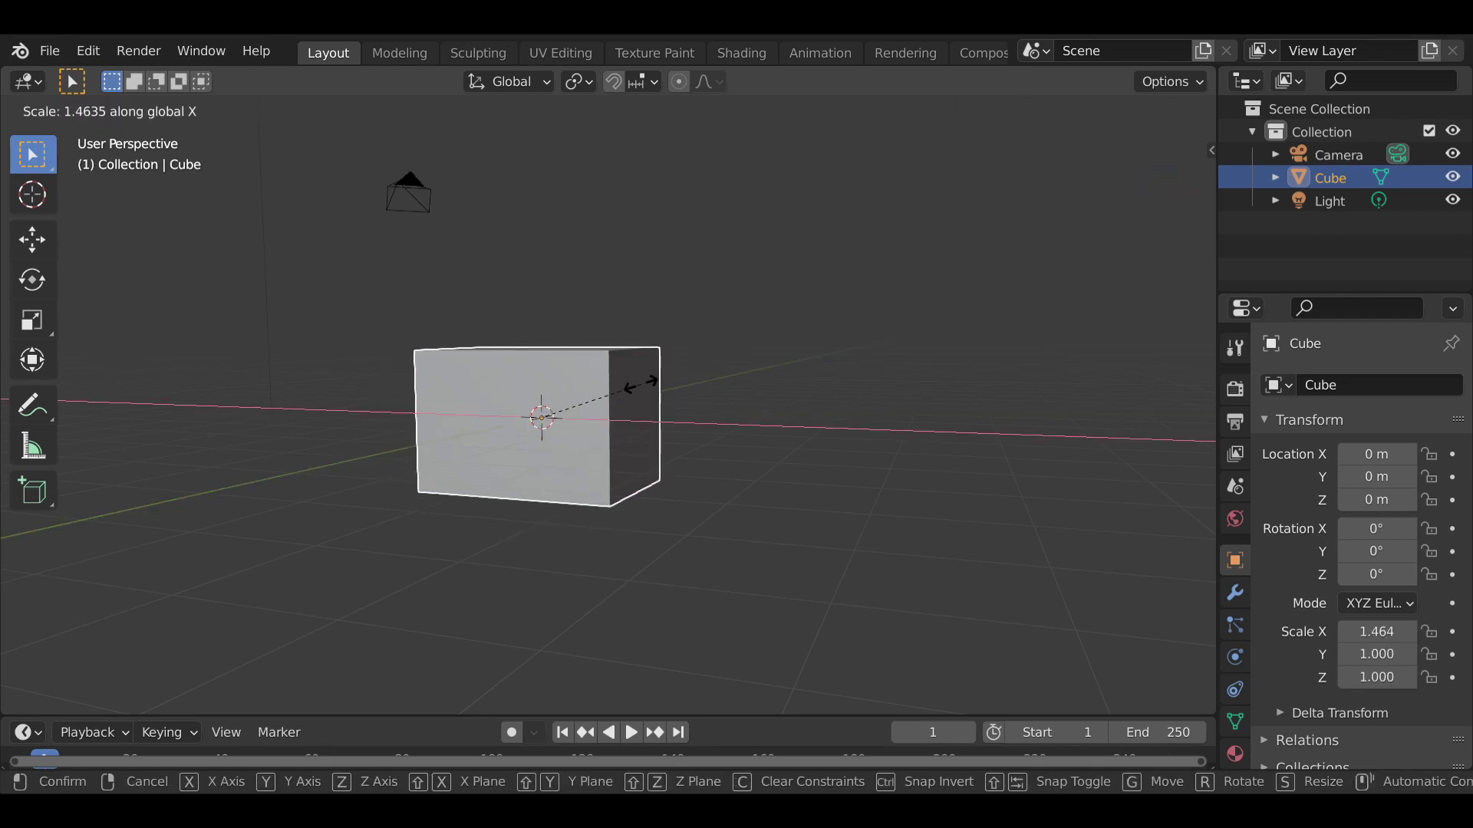
type("10")
key("Escape")
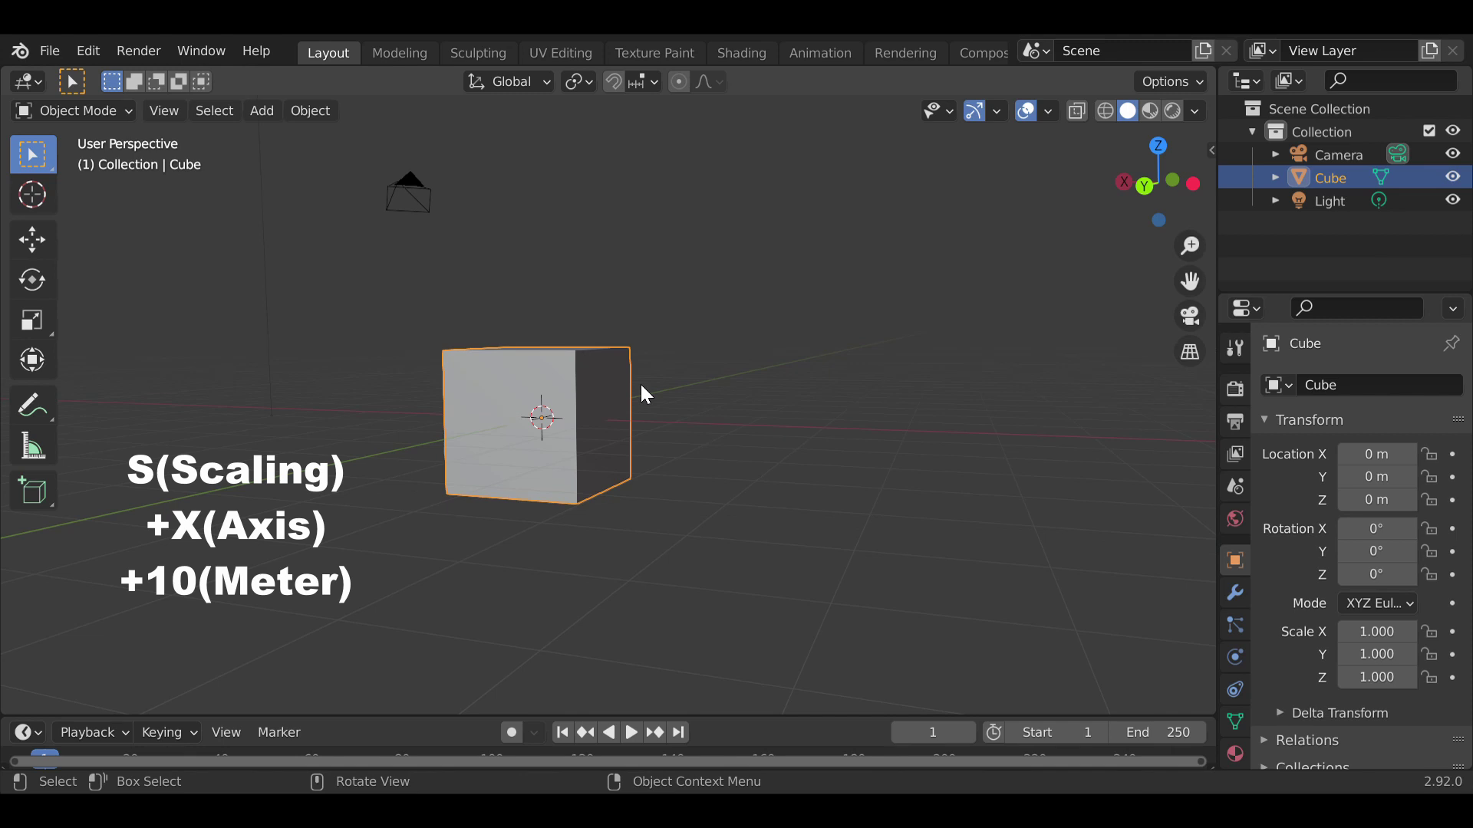
middle_click_drag(822, 454, 943, 427)
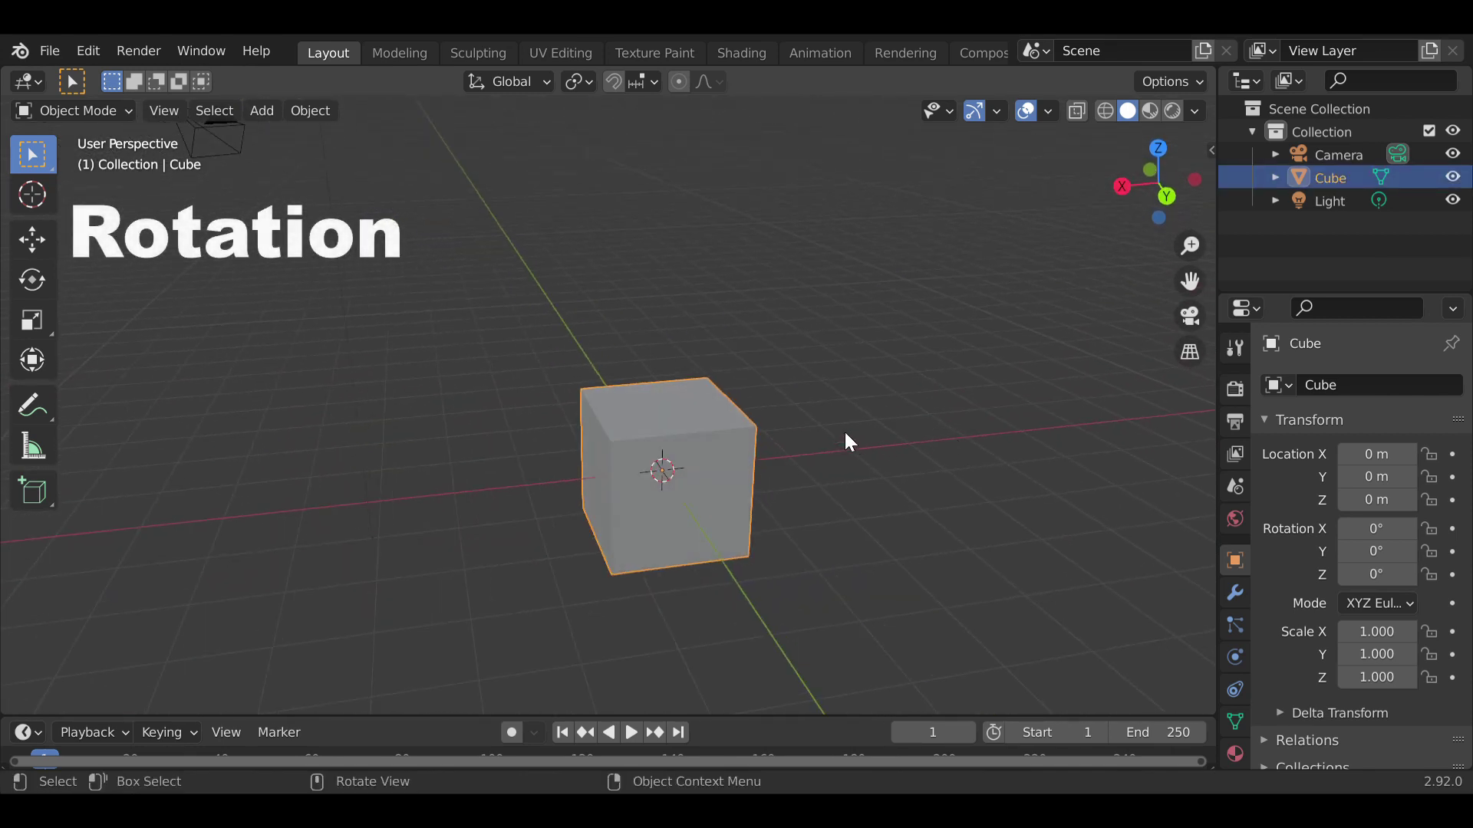
- After cancelling a free rotation, rotate the cube exactly 90° around X
middle_click_drag(855, 437, 821, 414)
key("r")
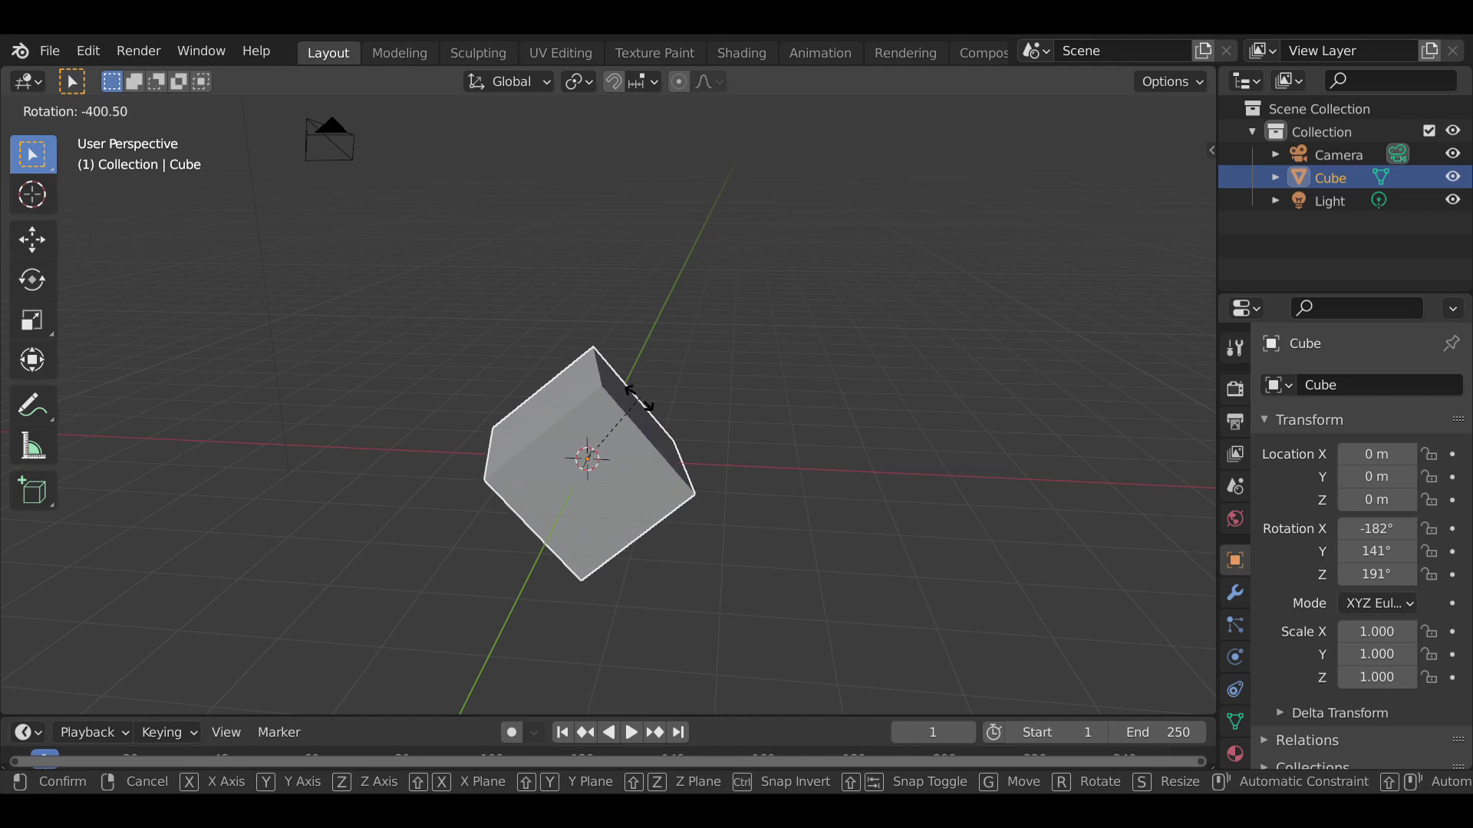
right_click(721, 422)
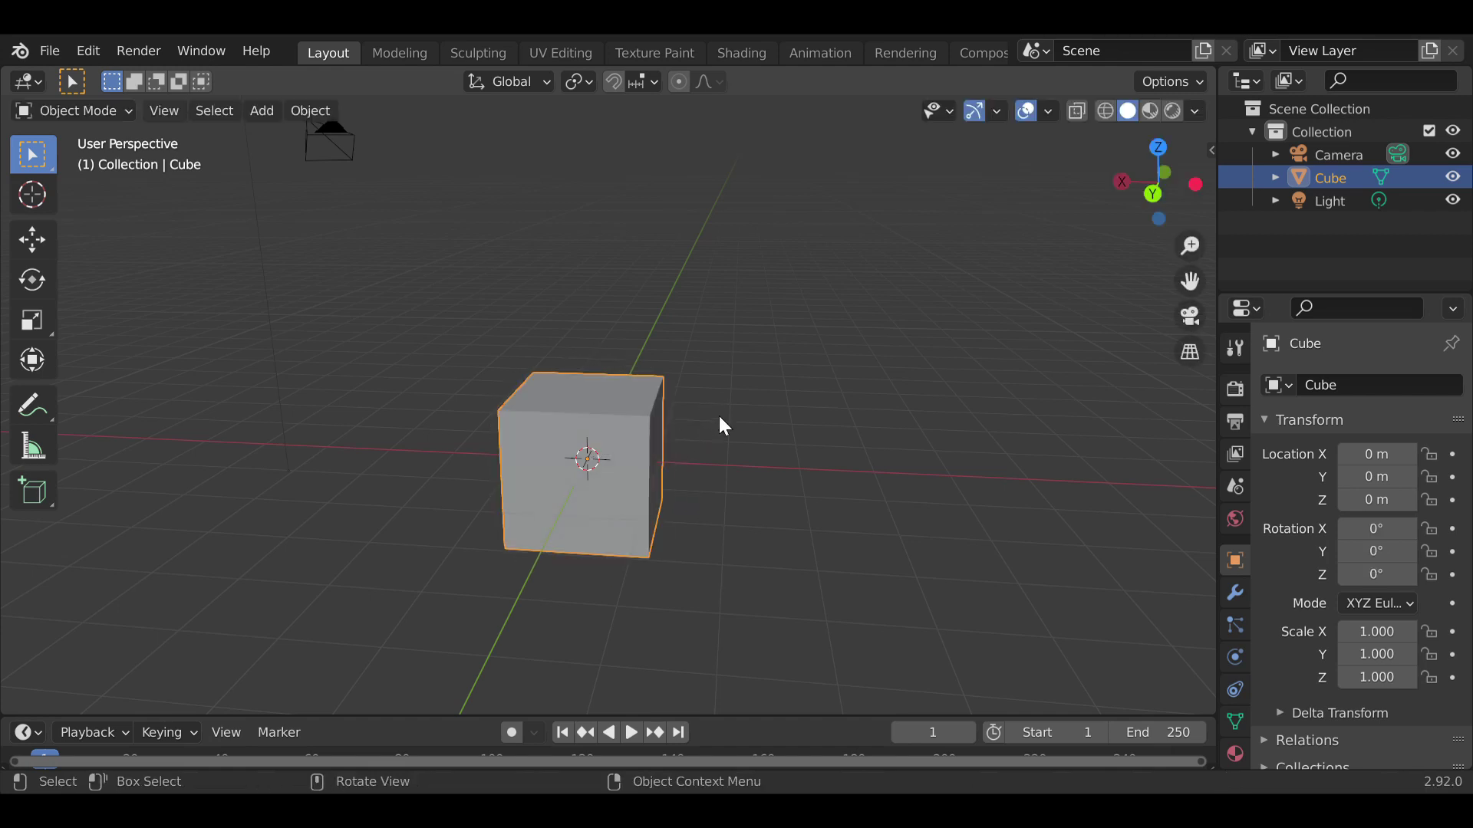
key("r")
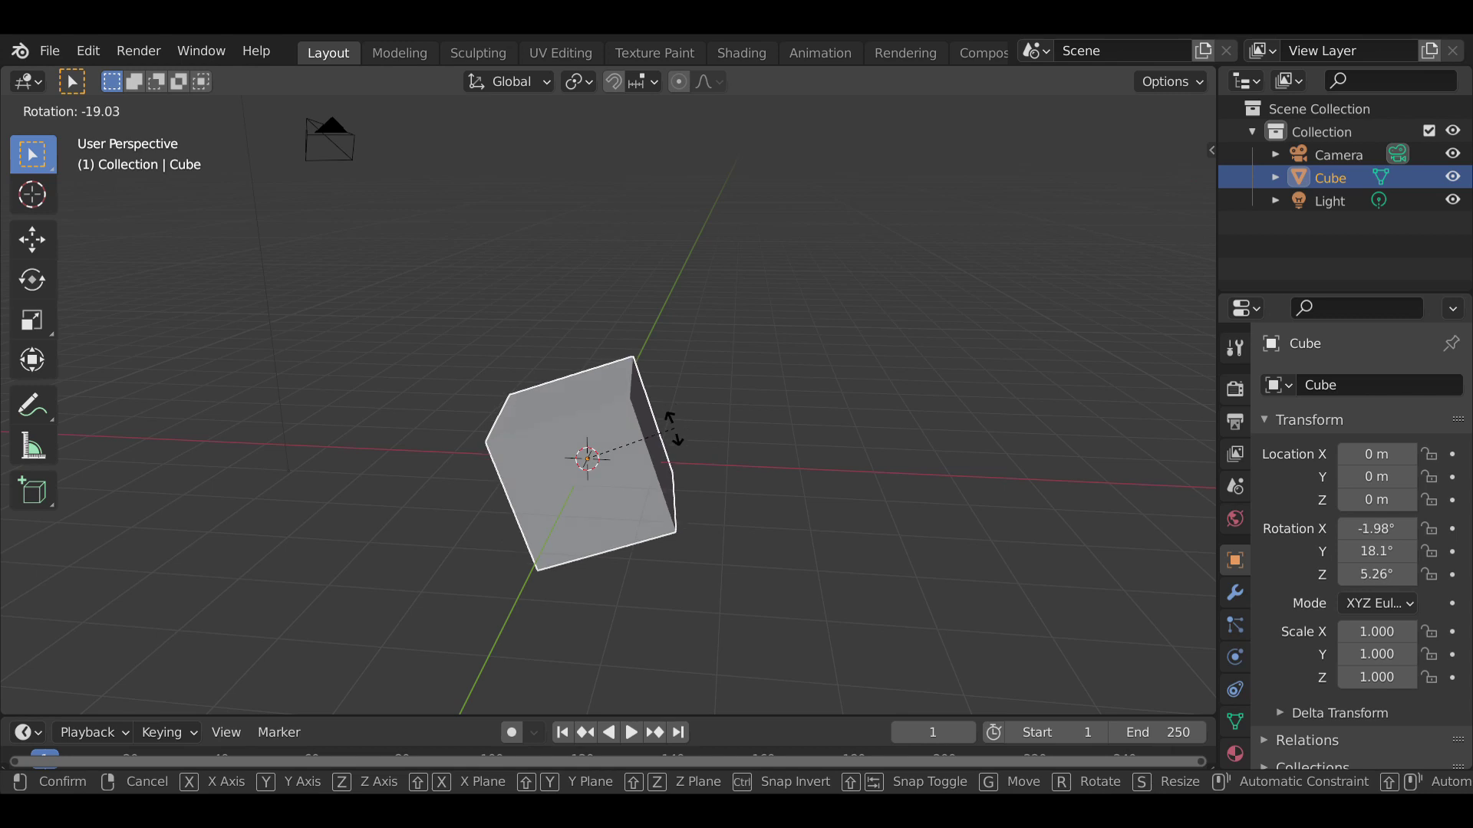
type("x")
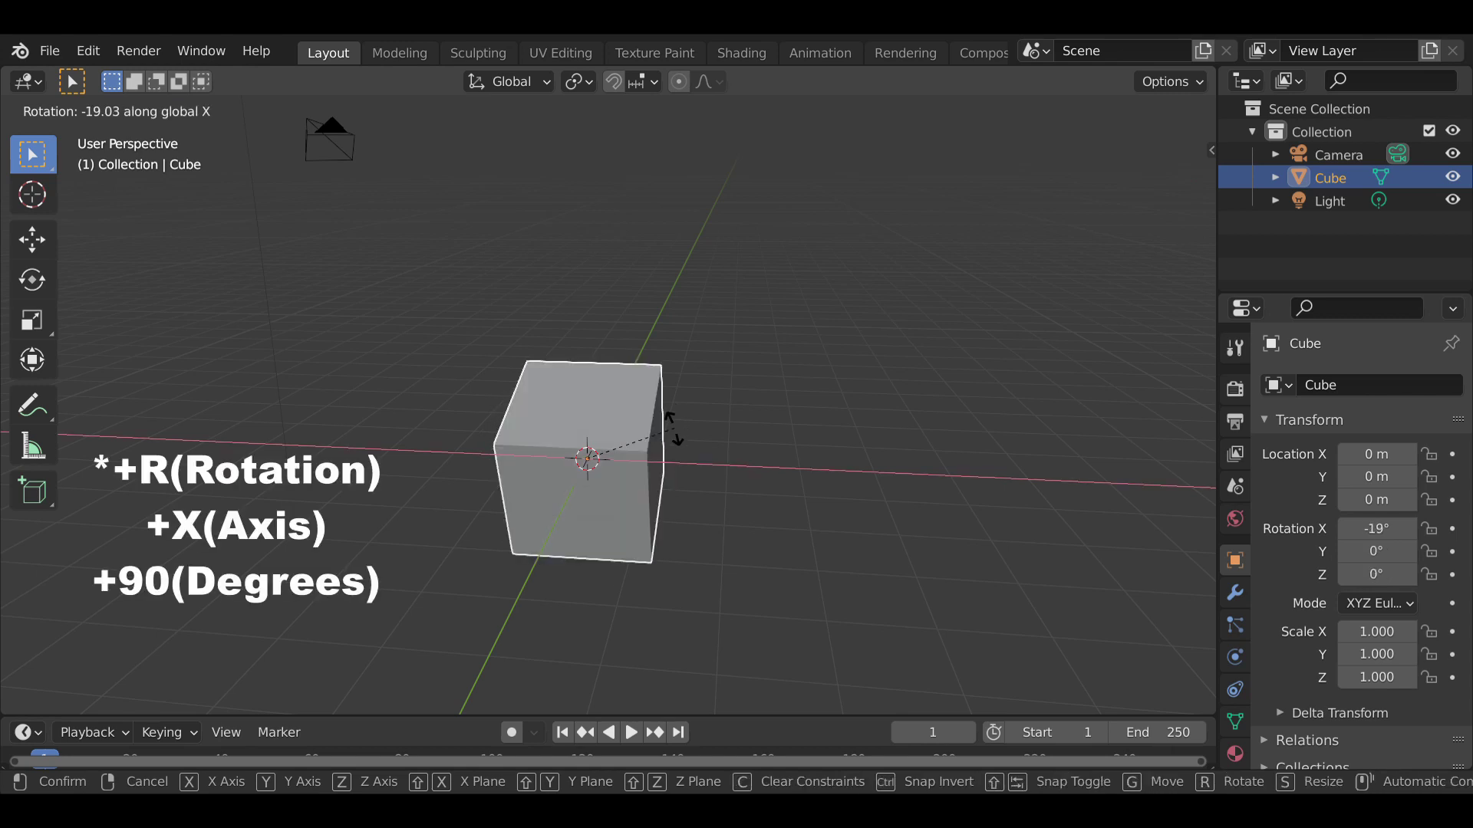
type("90")
key("Return")
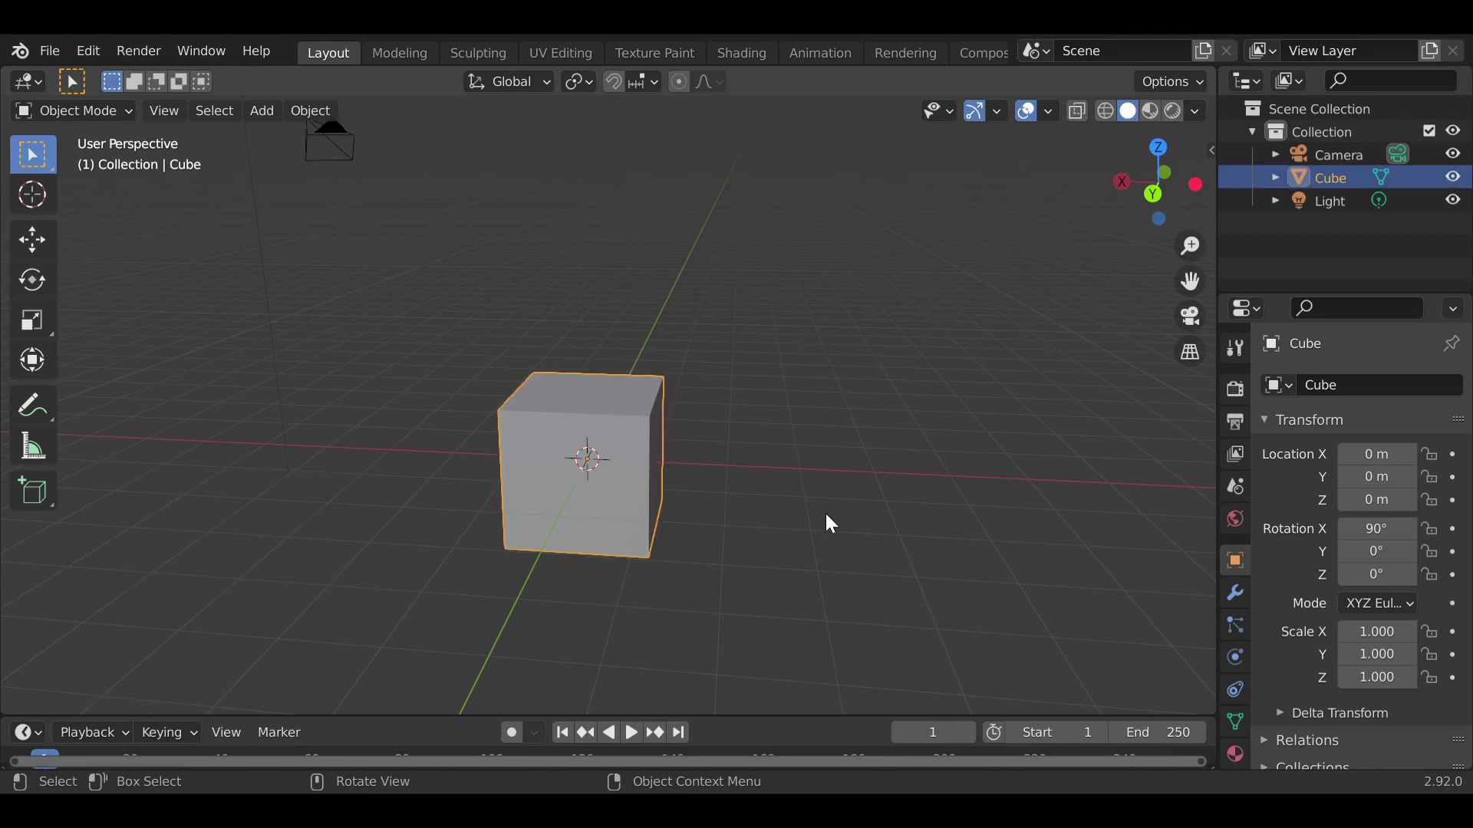
- Start another free rotation and cancel it, keeping the 90° X rotation
key("r")
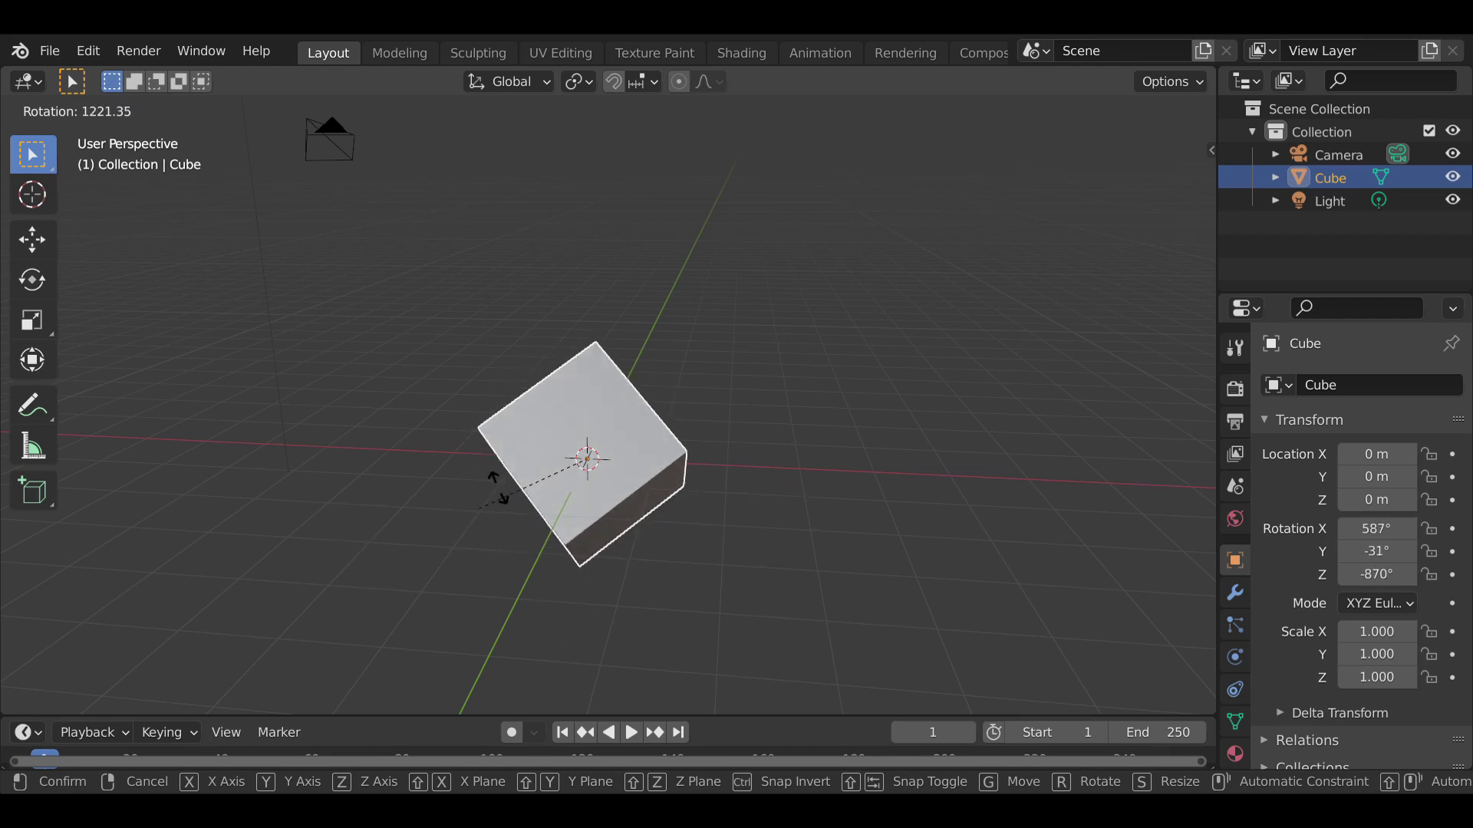
key("Escape")
middle_click_drag(913, 451, 550, 459)
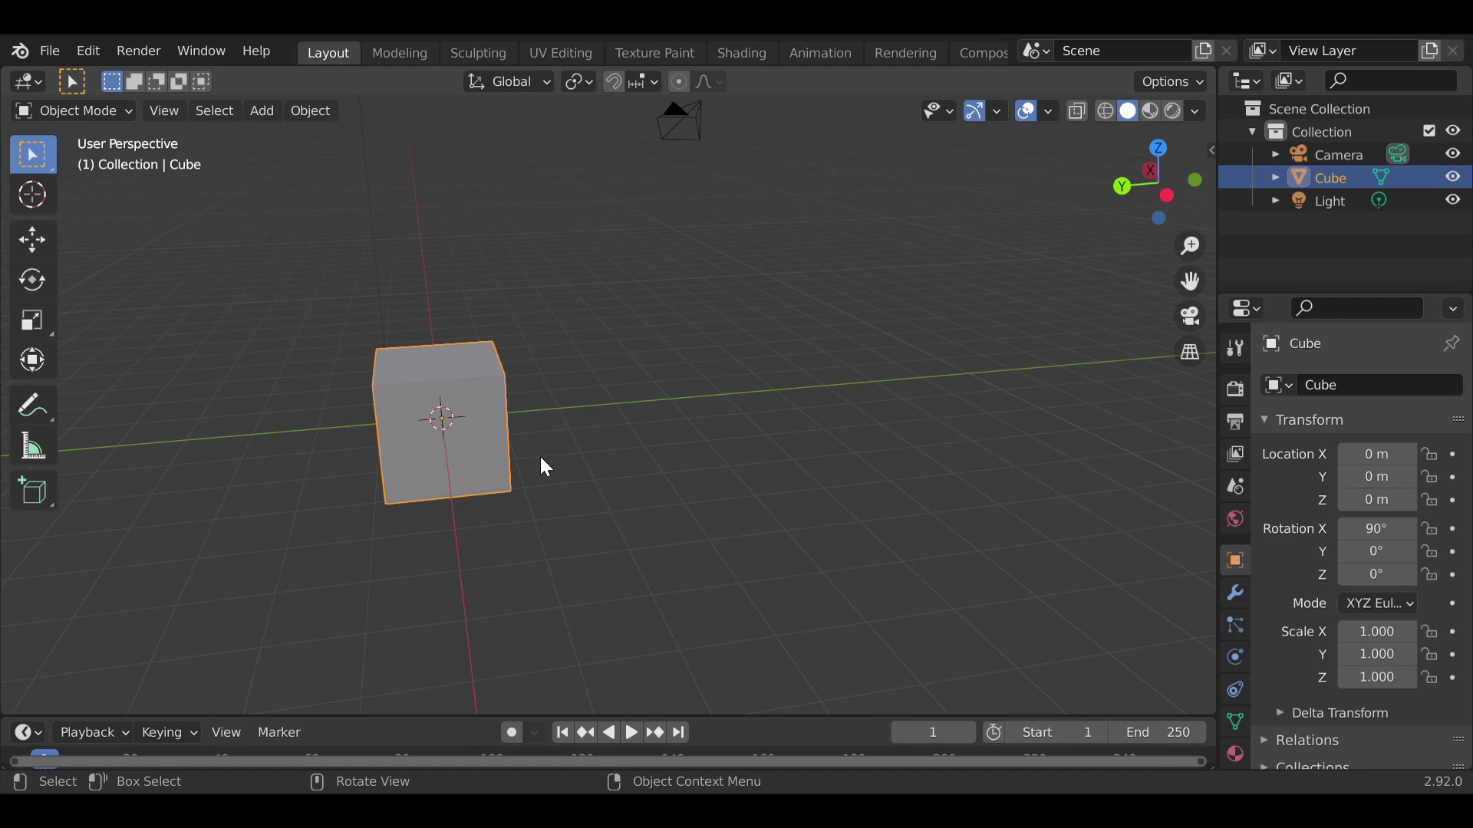
- Rotate the cube a further 90° around X, bringing its X rotation to 180°
key("r")
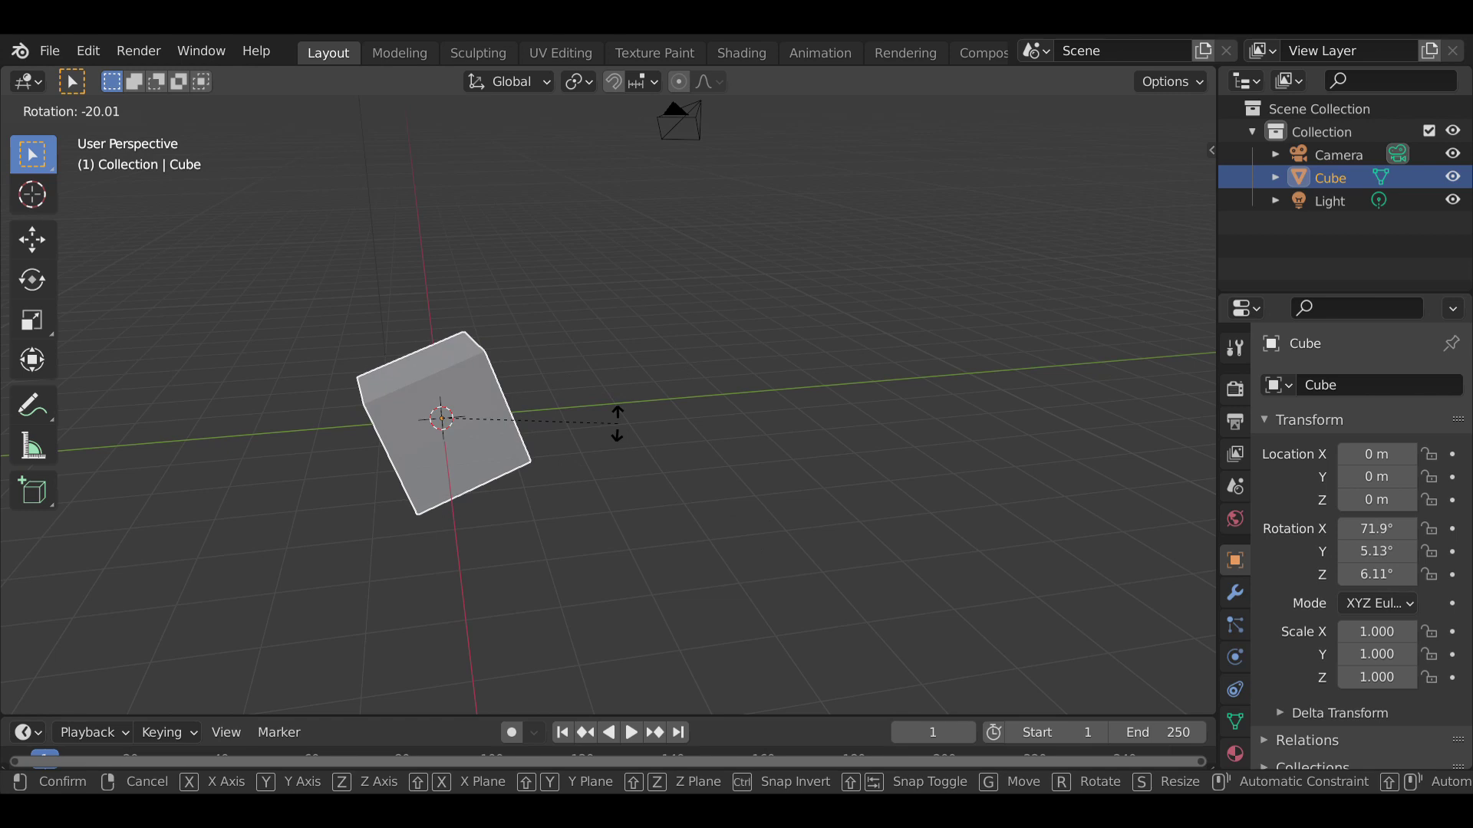
right_click(617, 423)
middle_click_drag(678, 451, 829, 474)
key("r")
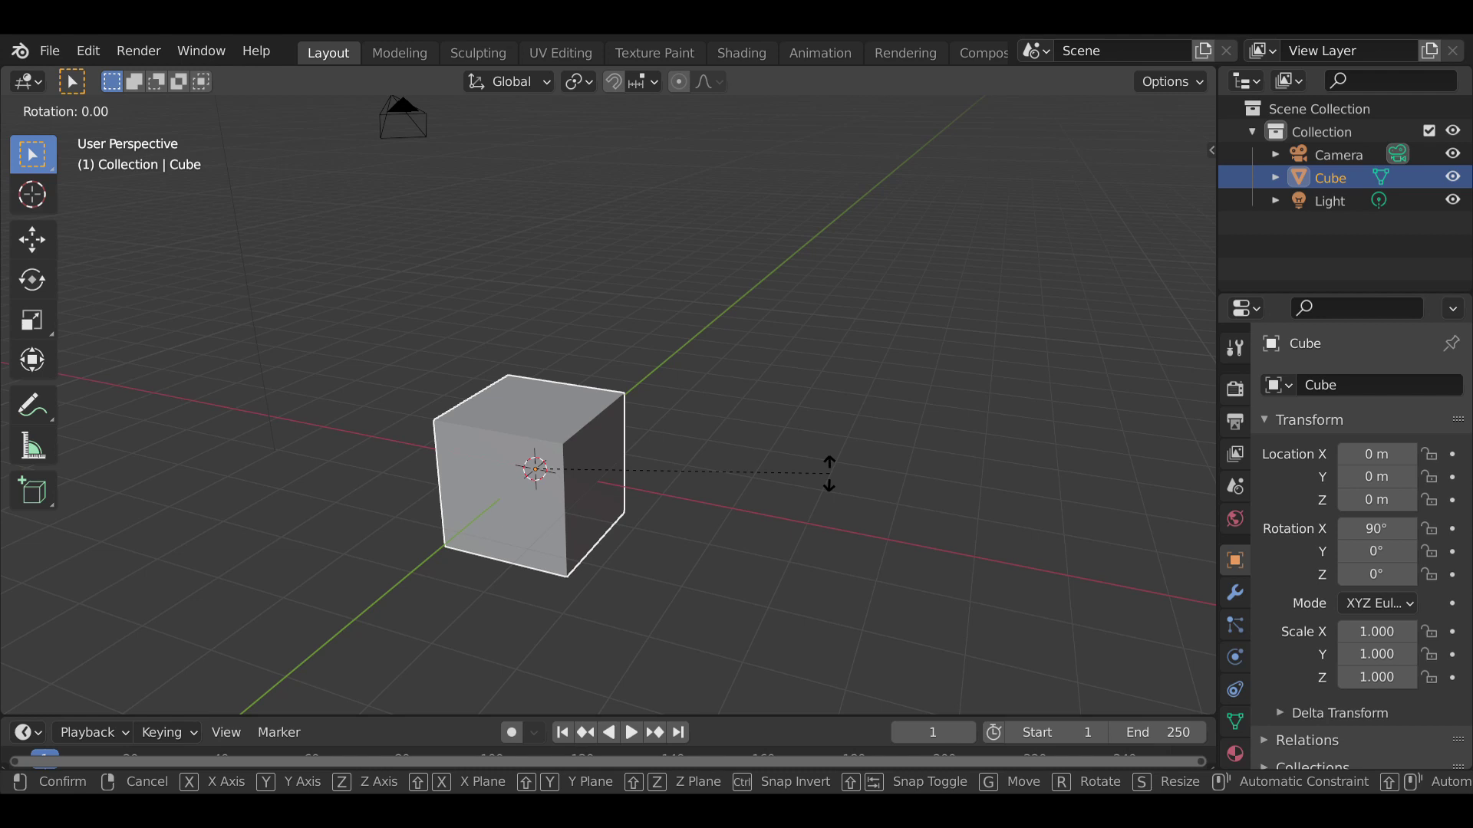
type("x")
type("90")
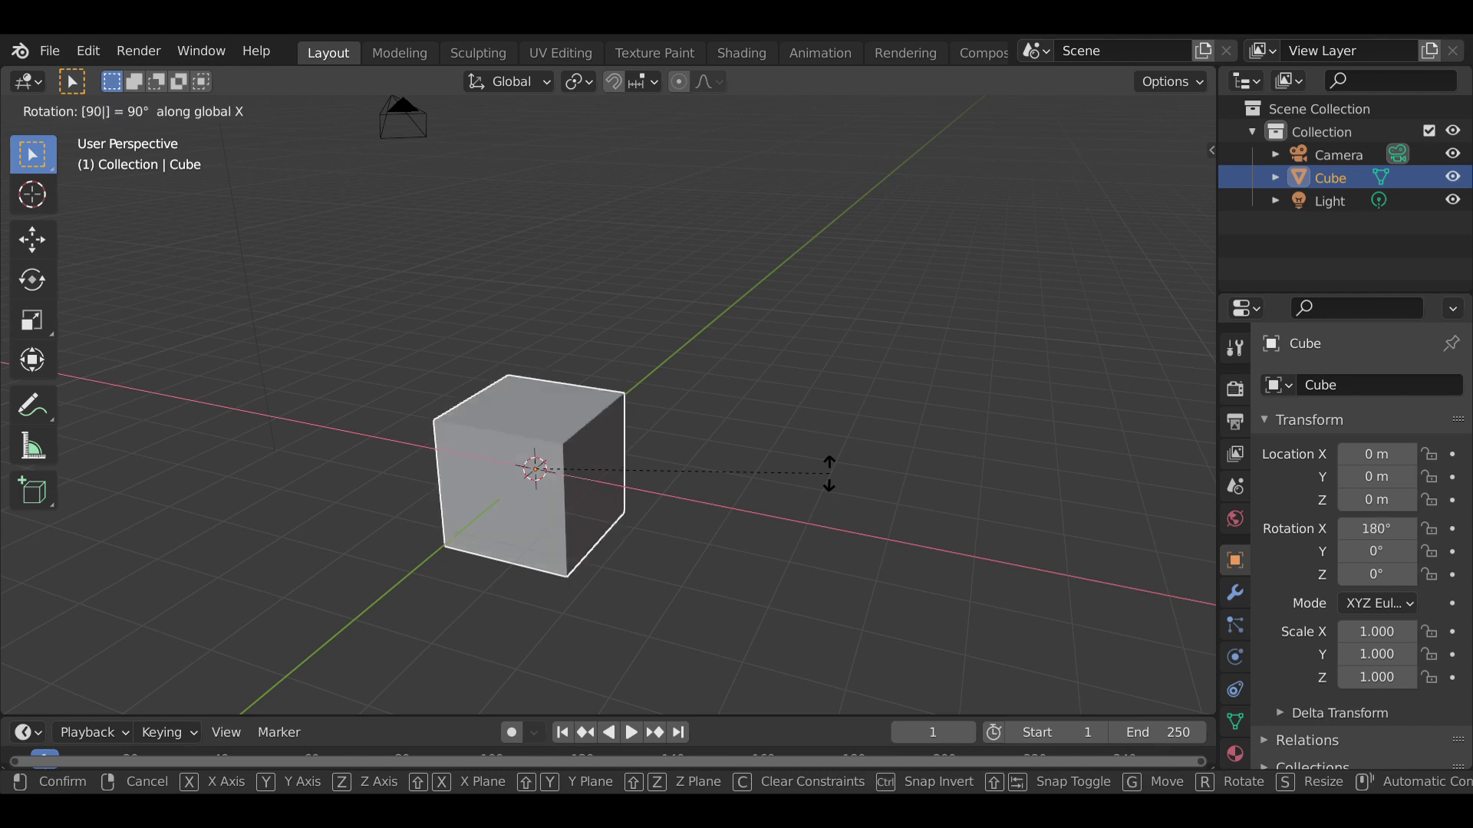
key("Return")
- Reselect the cube and preview a typed 90° free rotation, cancelling it
left_click(630, 509)
left_click(591, 491)
key("r")
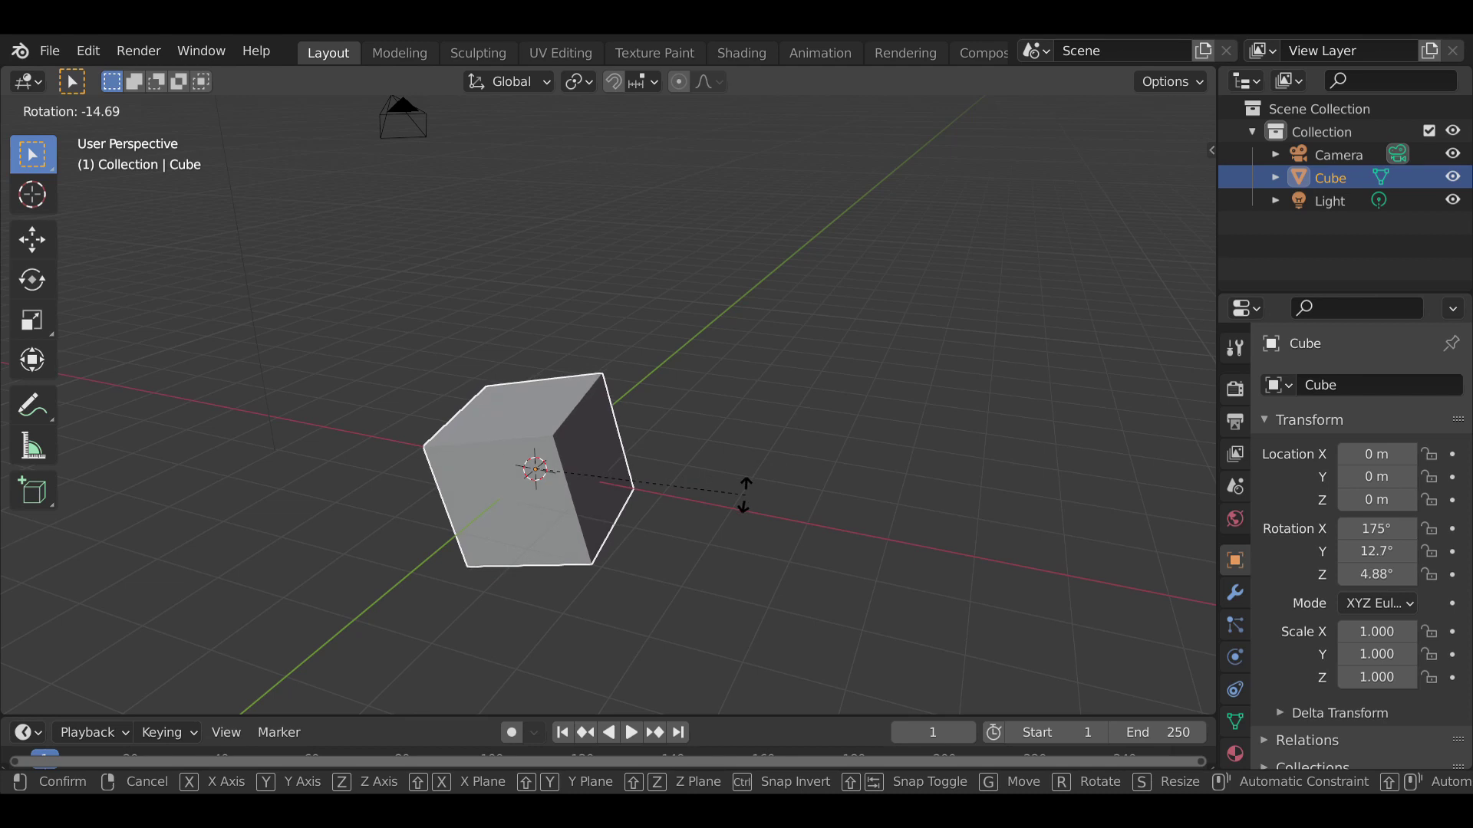
type("90")
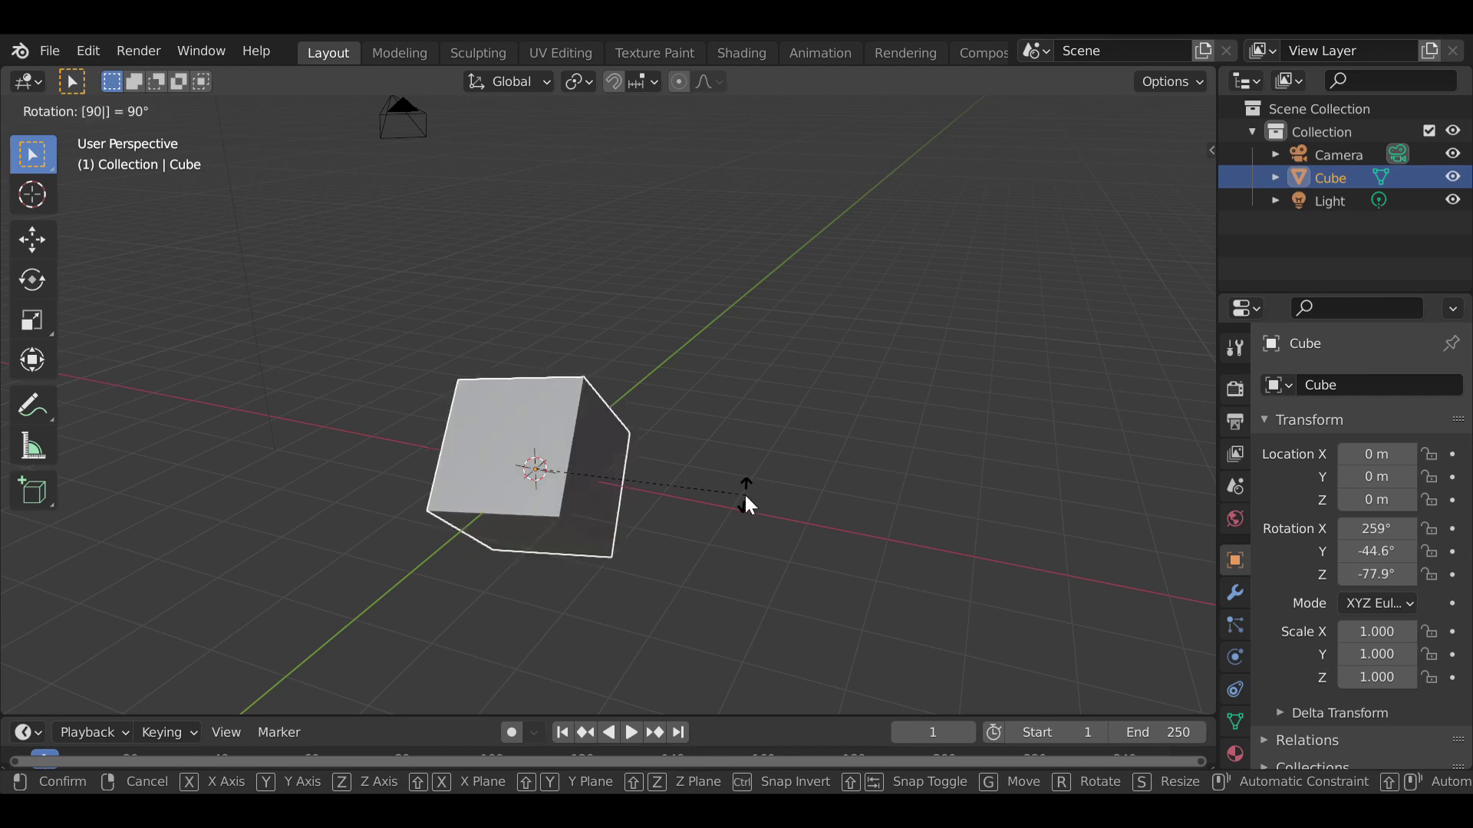
key("Escape")
left_click(773, 414)
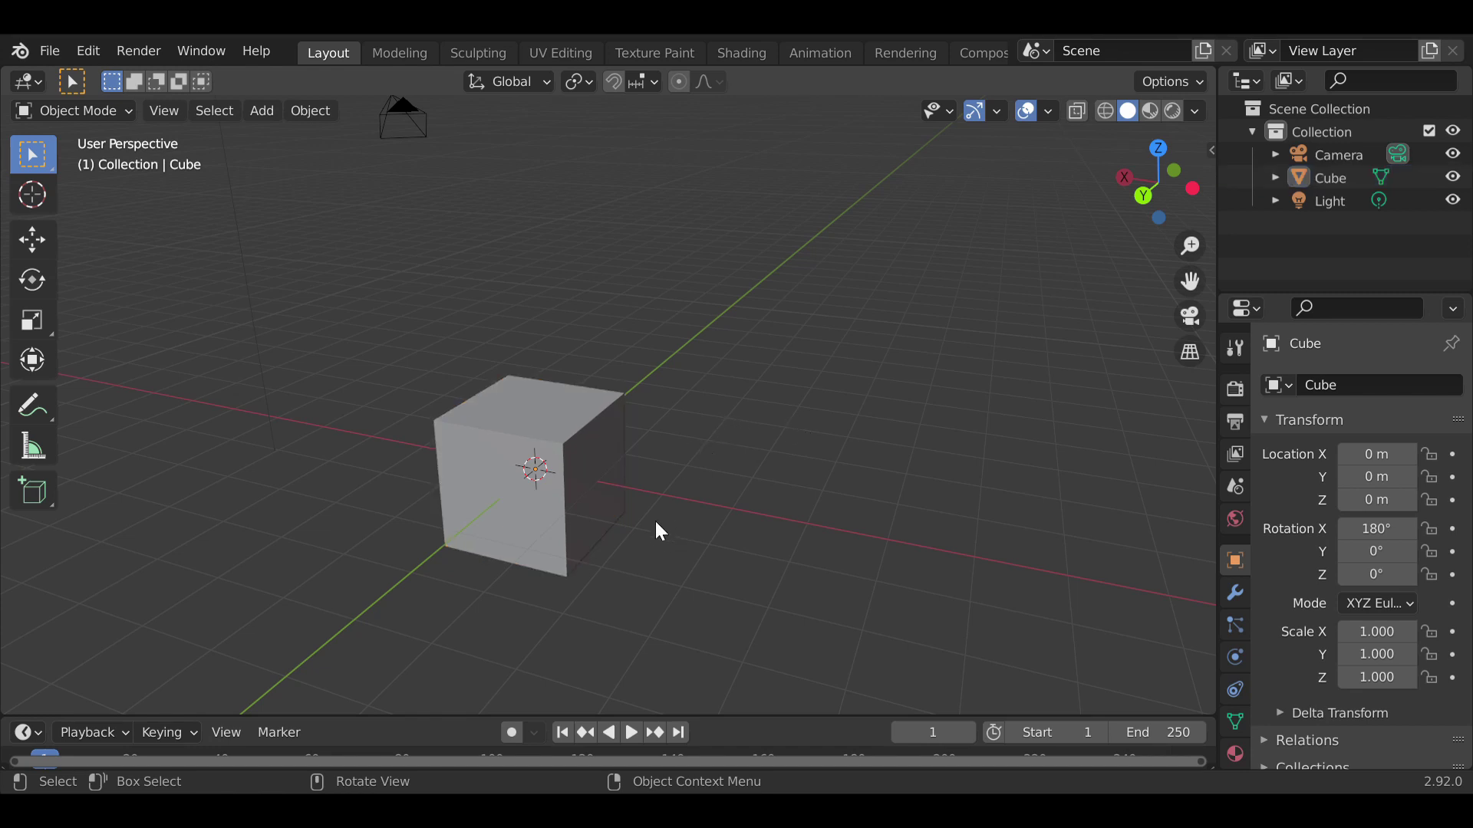
left_click(595, 485)
- Toggle Edit Mode with Tab, then choose Edit Mode for the cube from the mode dropdown
left_click(757, 430)
middle_click_drag(757, 430, 839, 383)
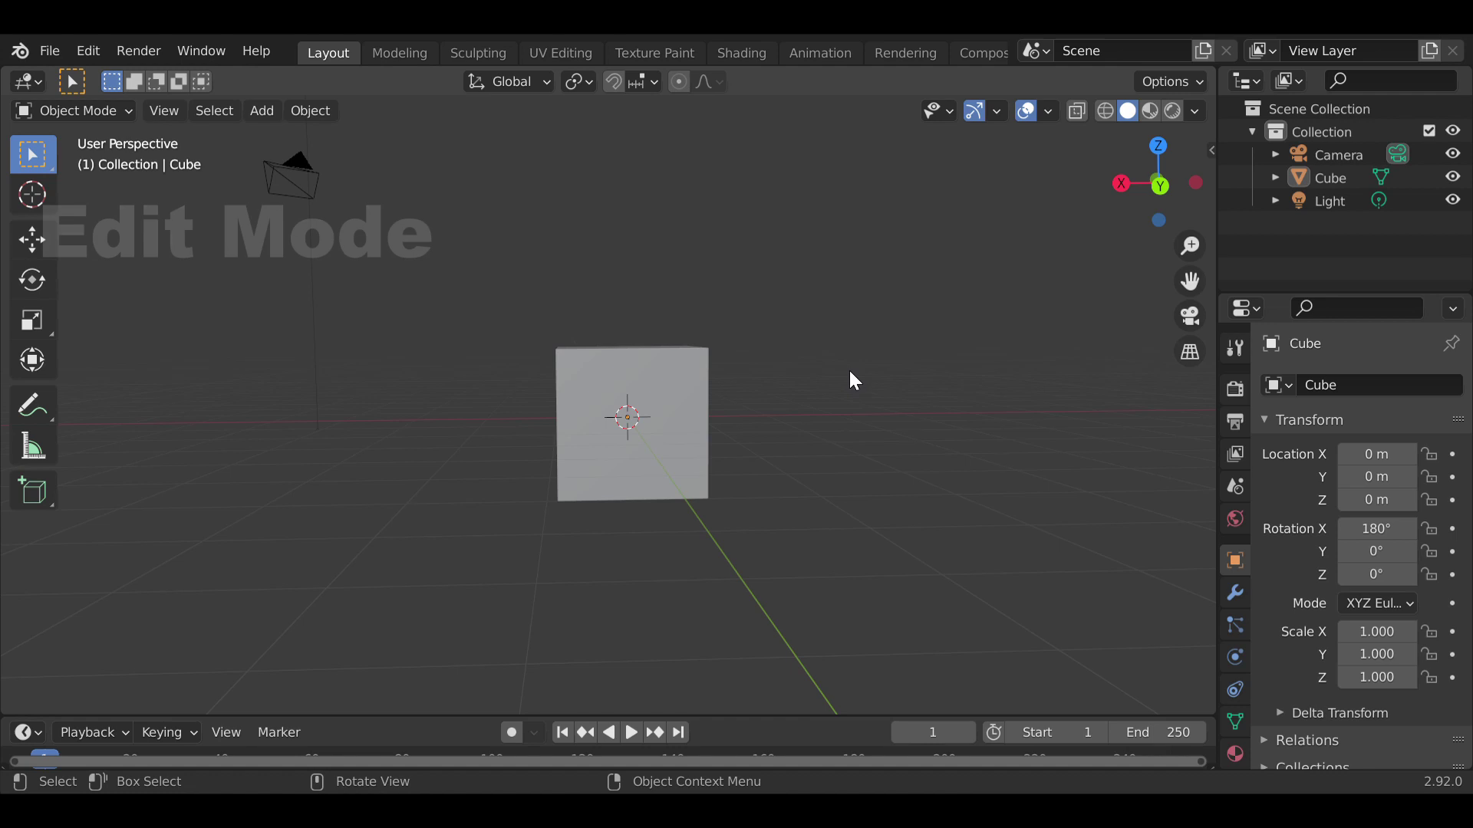
key("Tab")
middle_click_drag(819, 401, 844, 451)
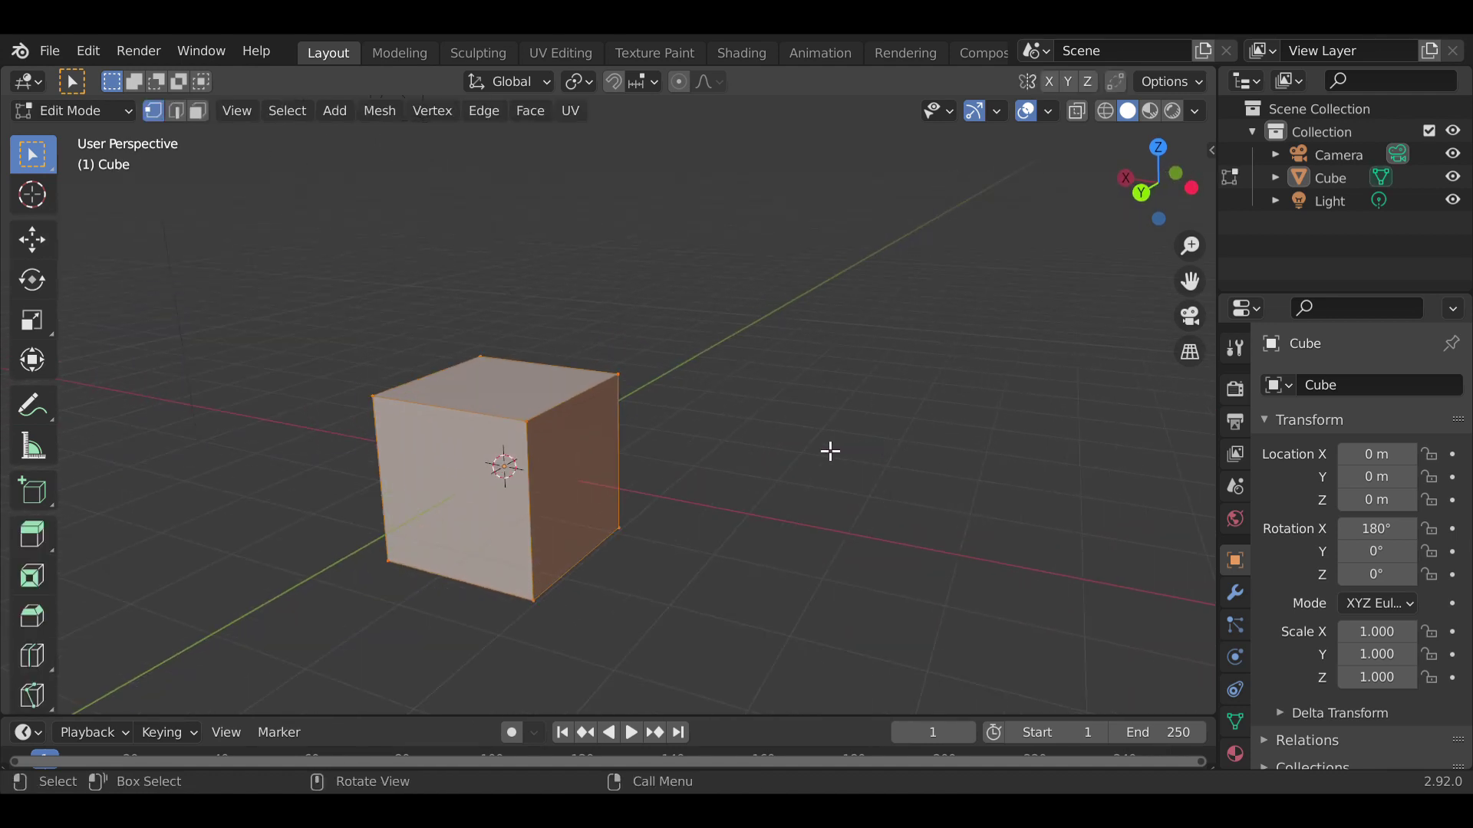
key("Tab")
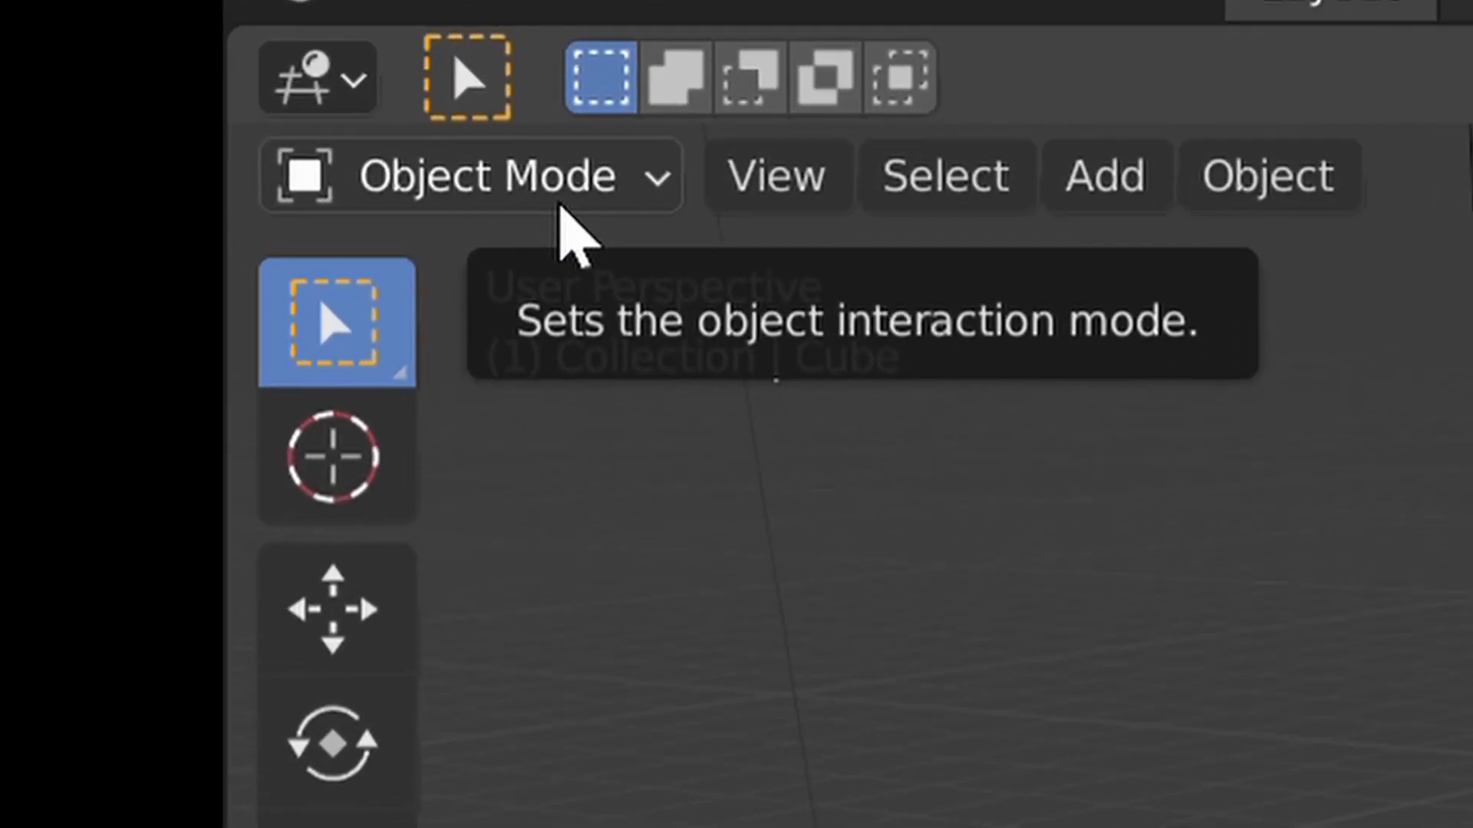
left_click(559, 206)
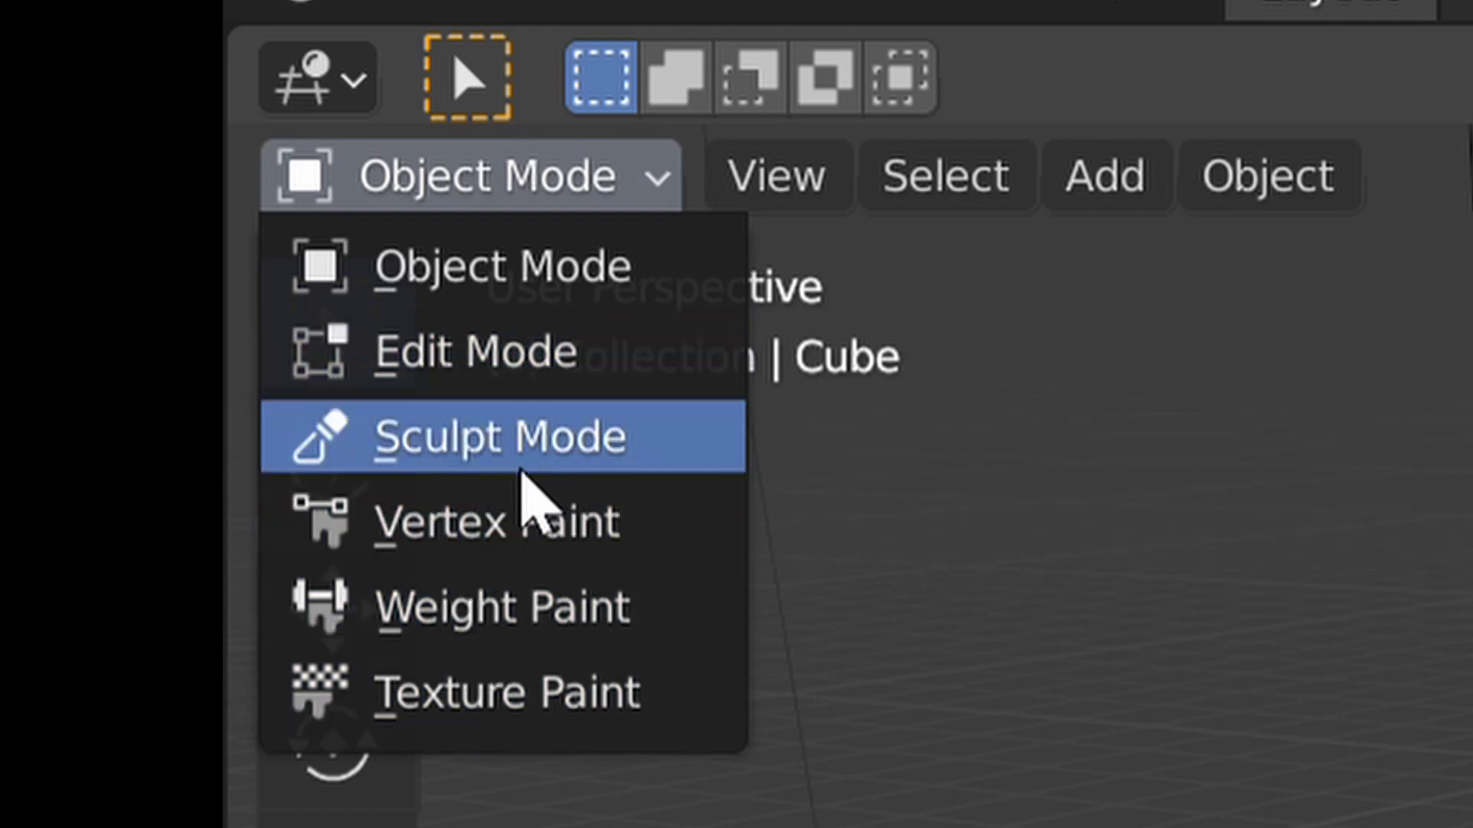
left_click(551, 360)
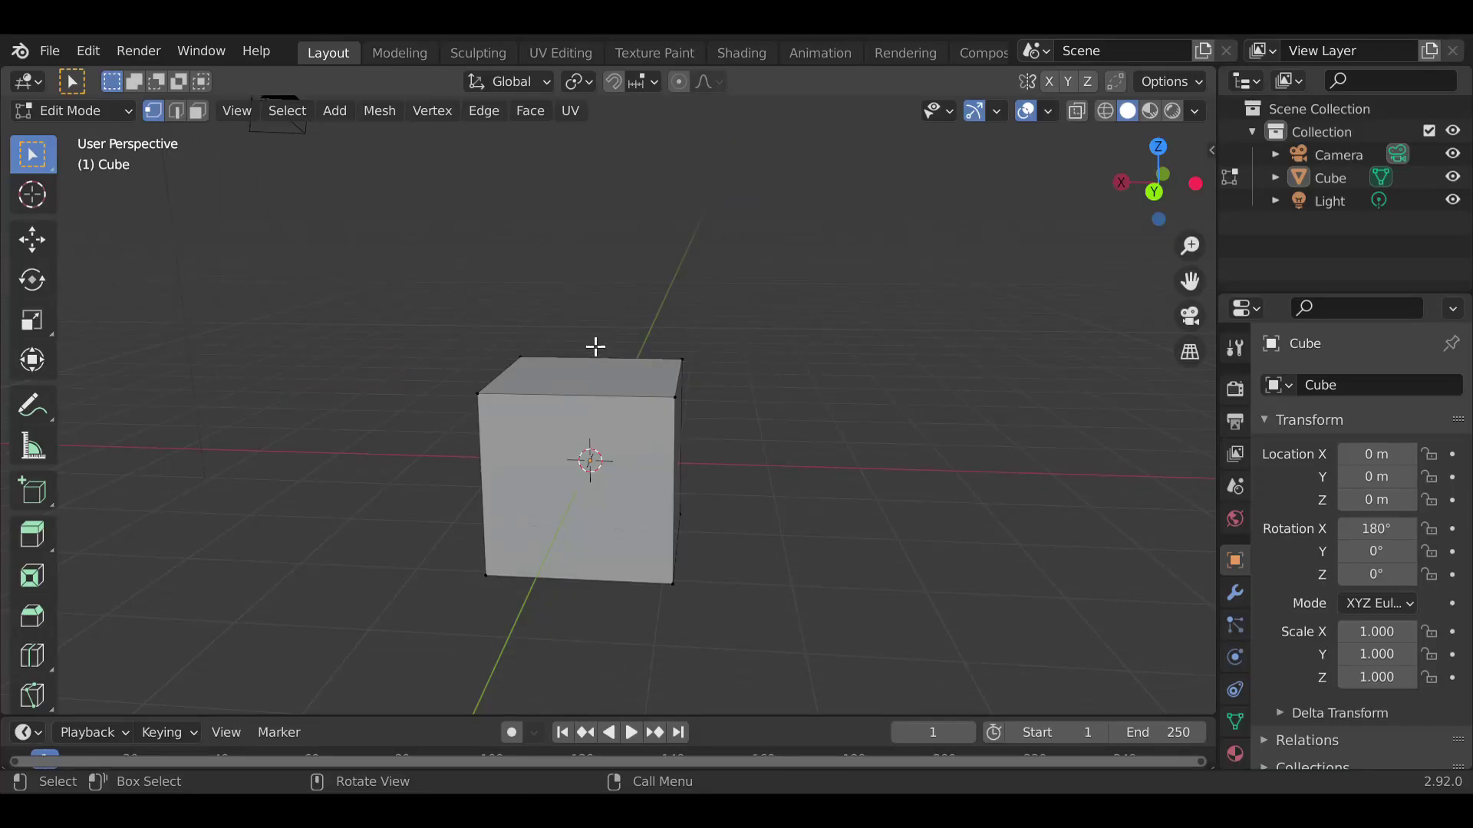
left_click(491, 392)
middle_click_drag(711, 411, 585, 401)
key("b")
left_click_drag(586, 441, 585, 438)
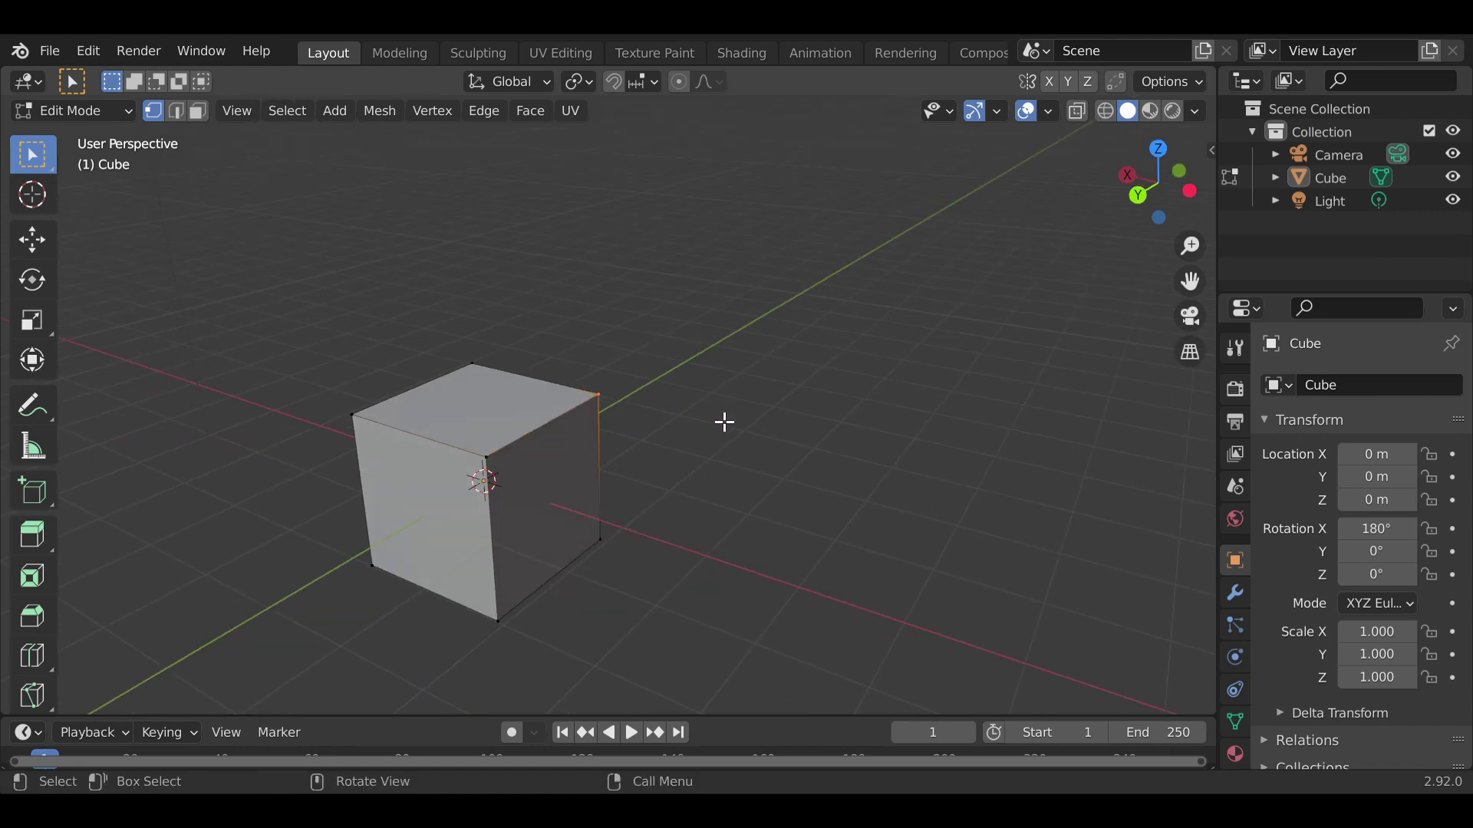
left_click(620, 385)
key("g")
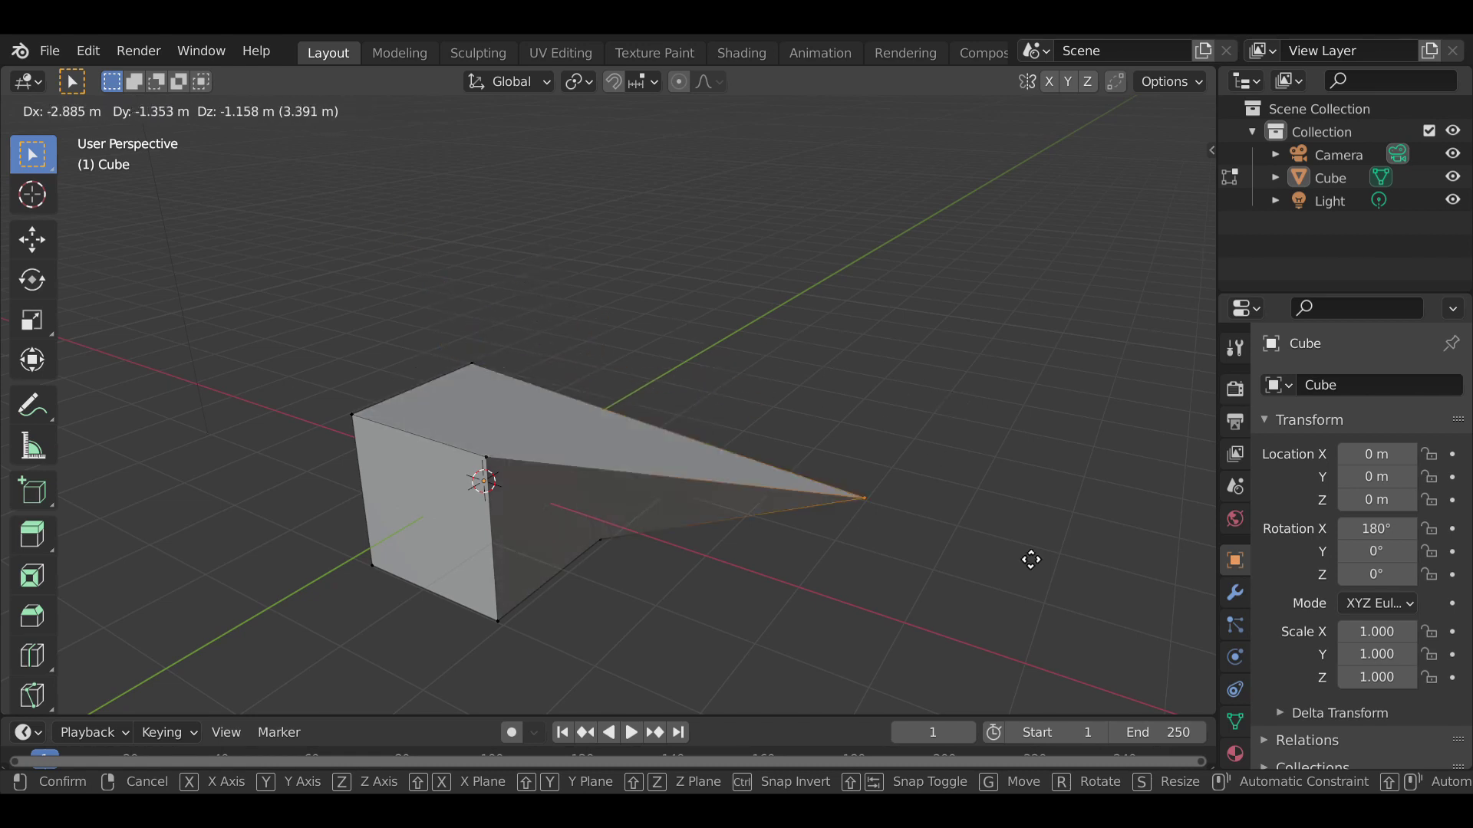
key("Escape")
left_click(524, 453)
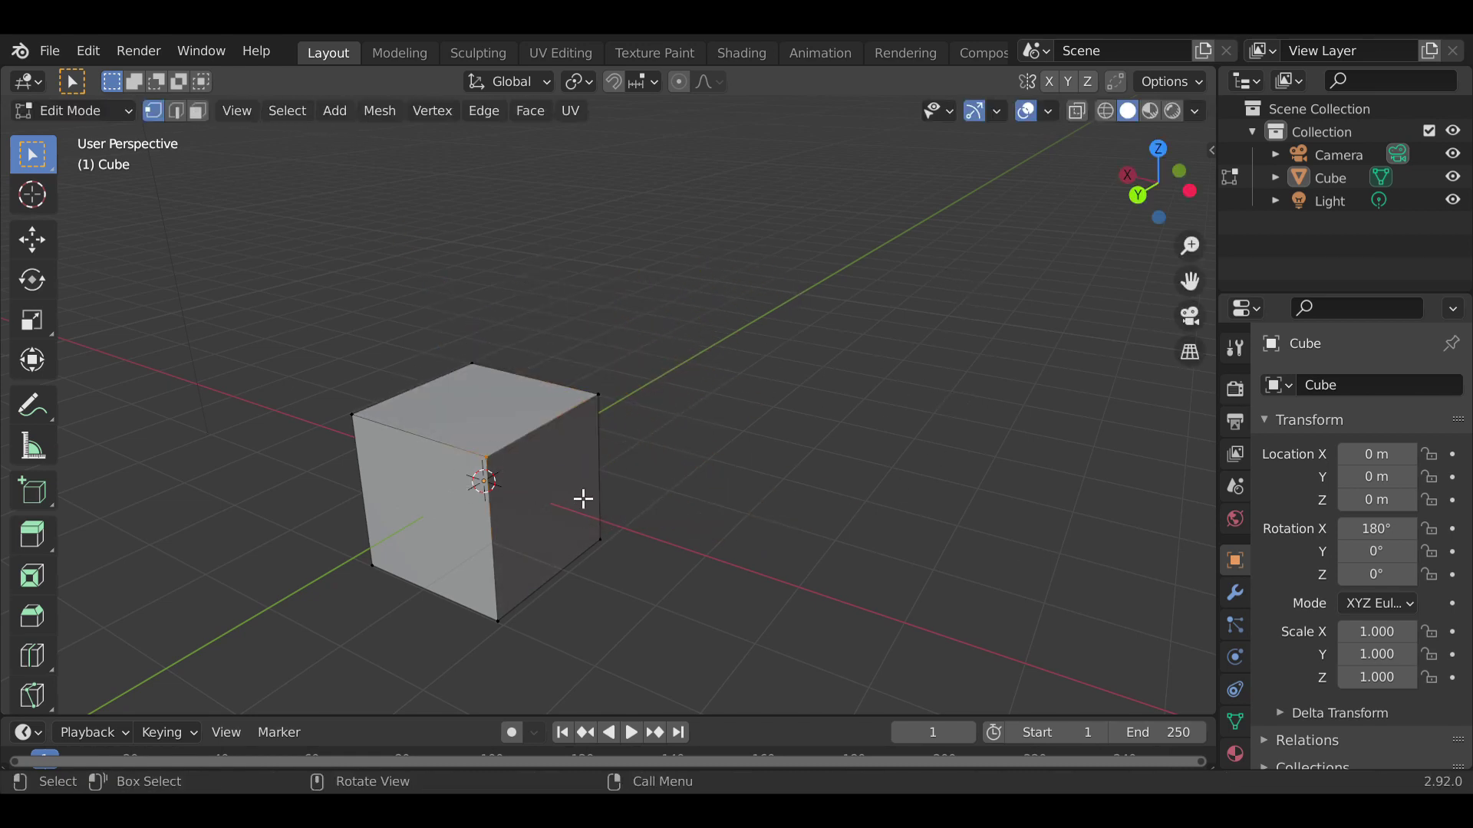
key("s")
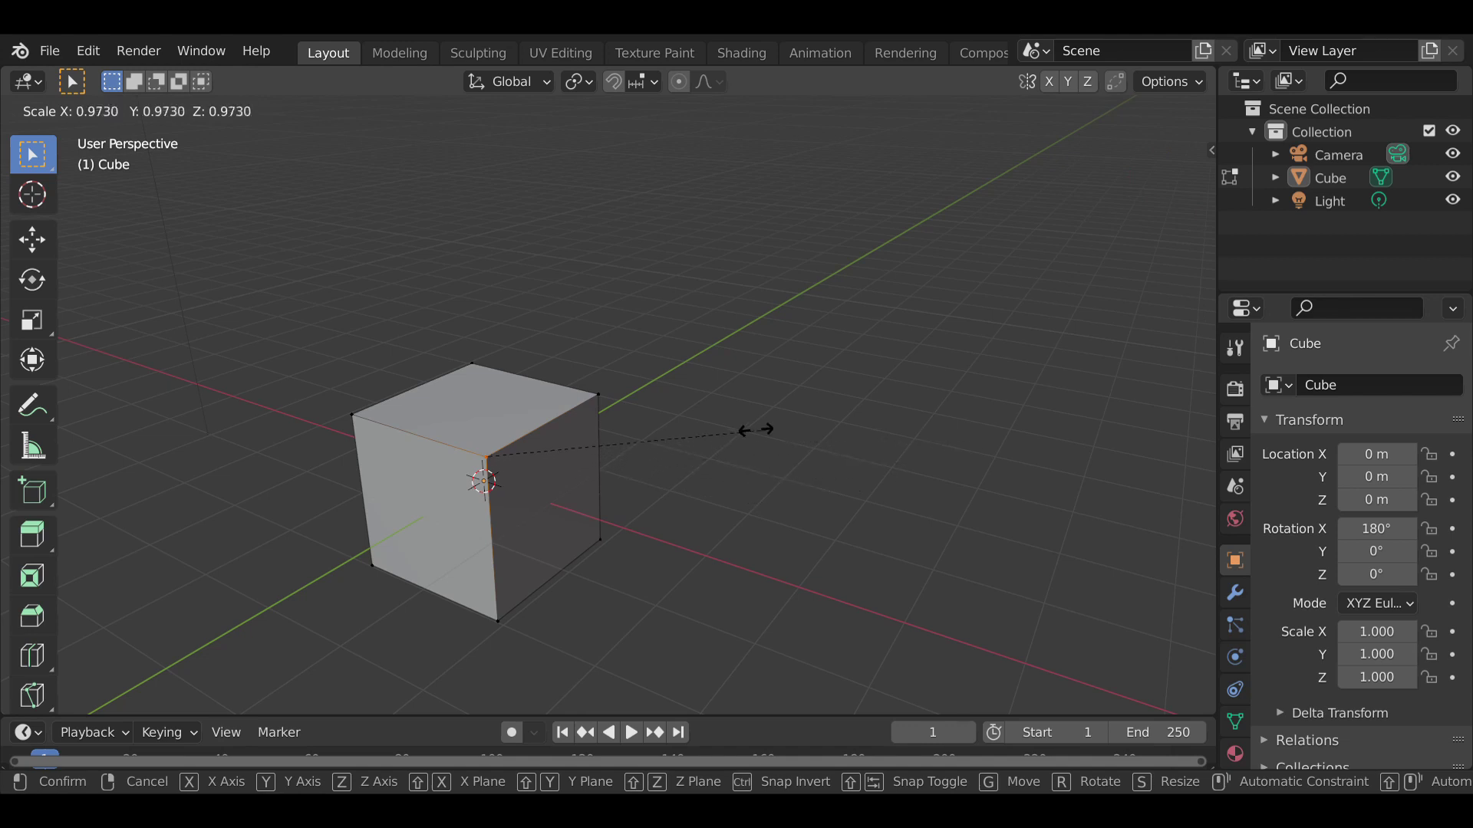
key("Escape")
key("r")
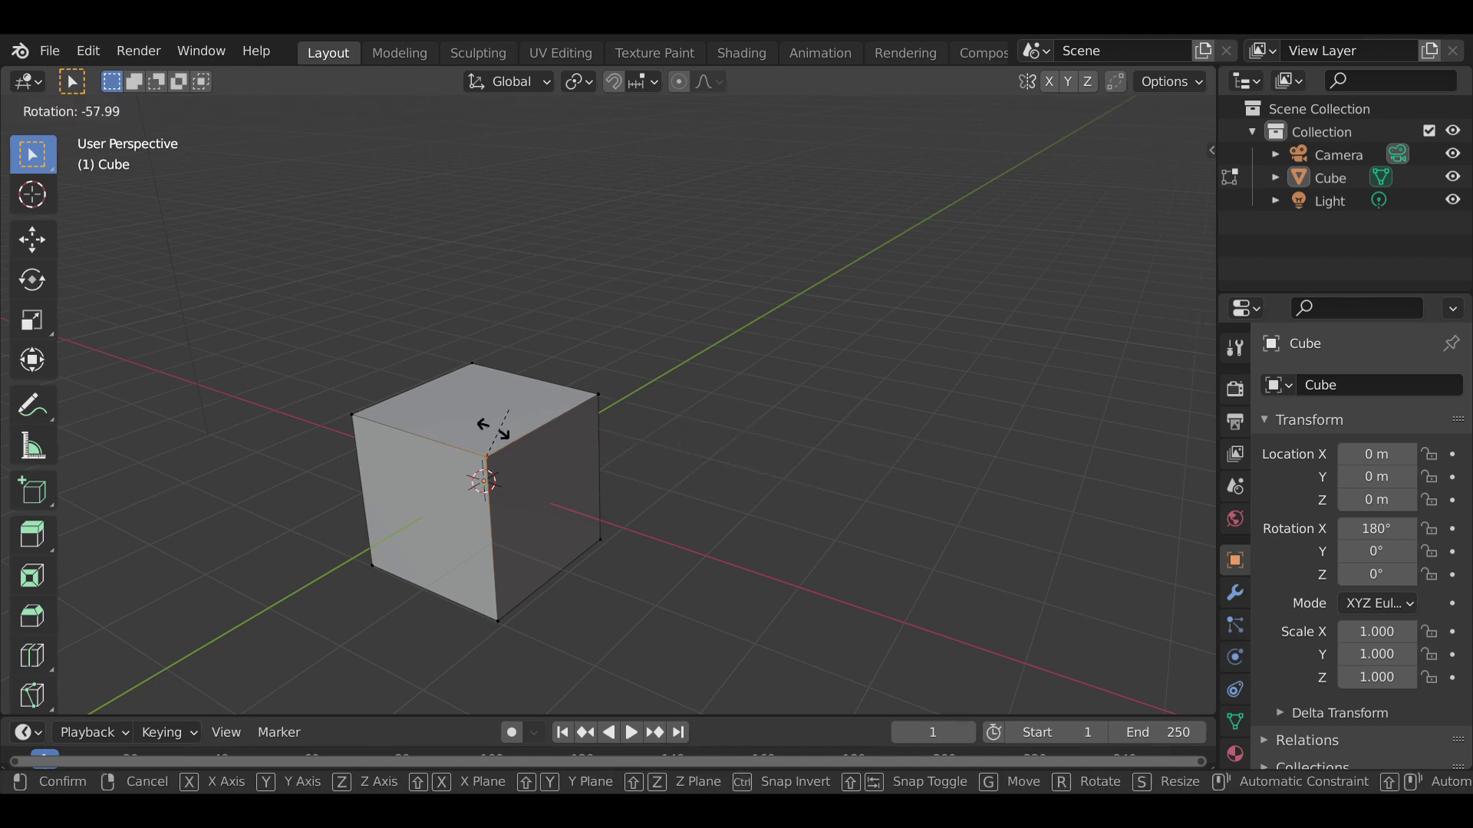
key("Escape")
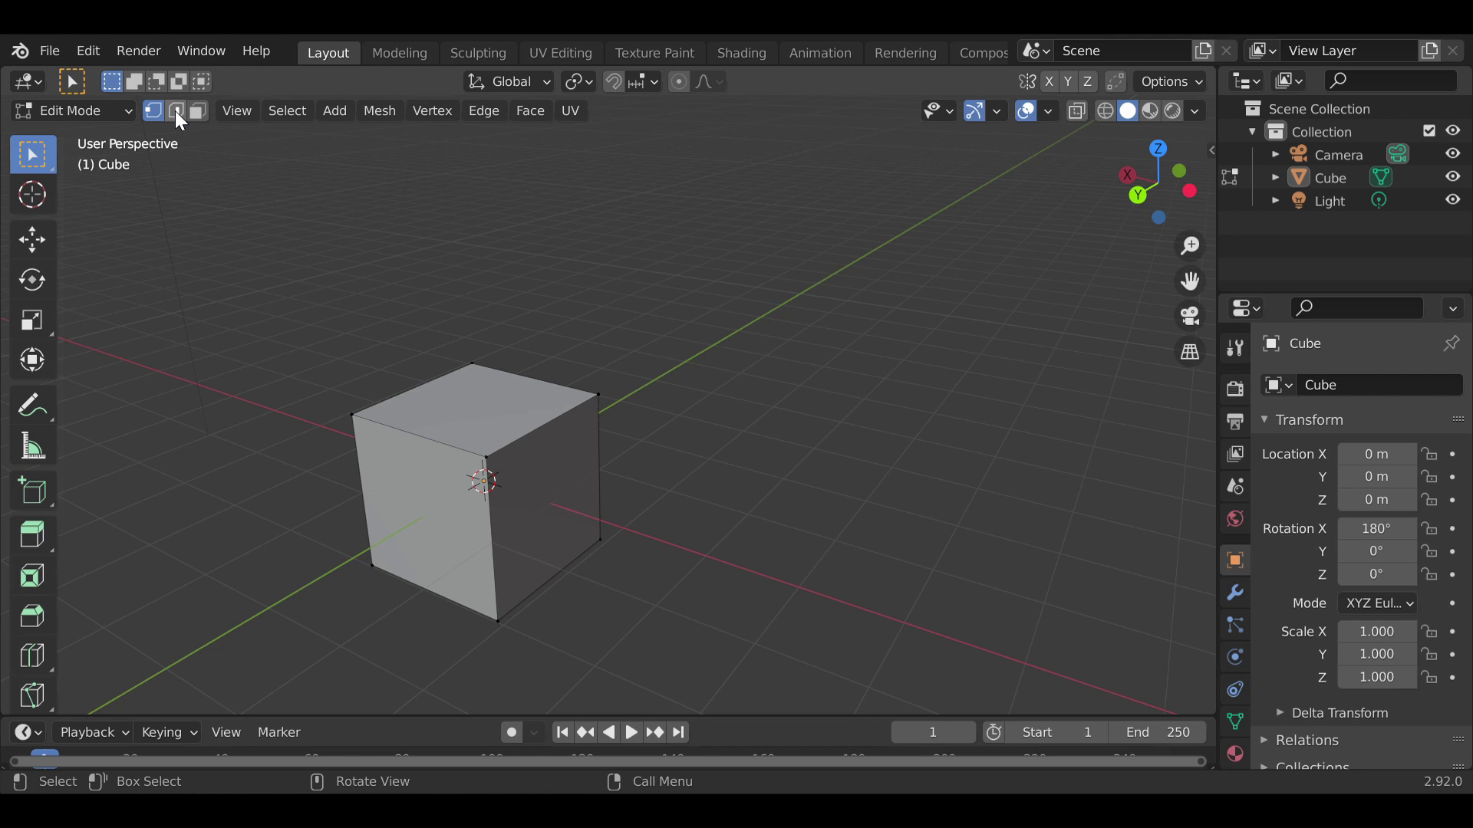
left_click(100, 108)
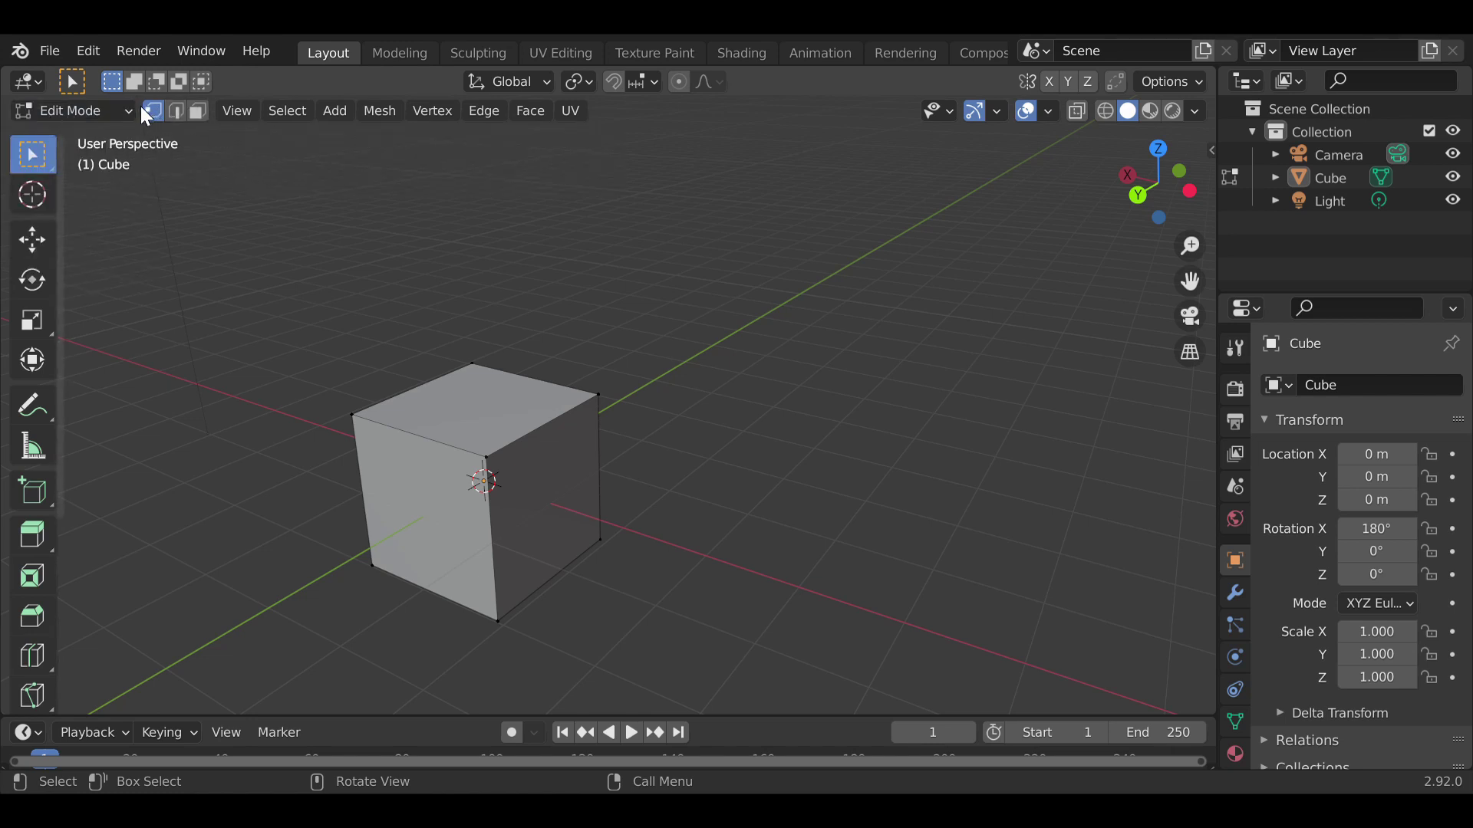
scroll(40, 460, "down", 5)
scroll(40, 461, "down", 4)
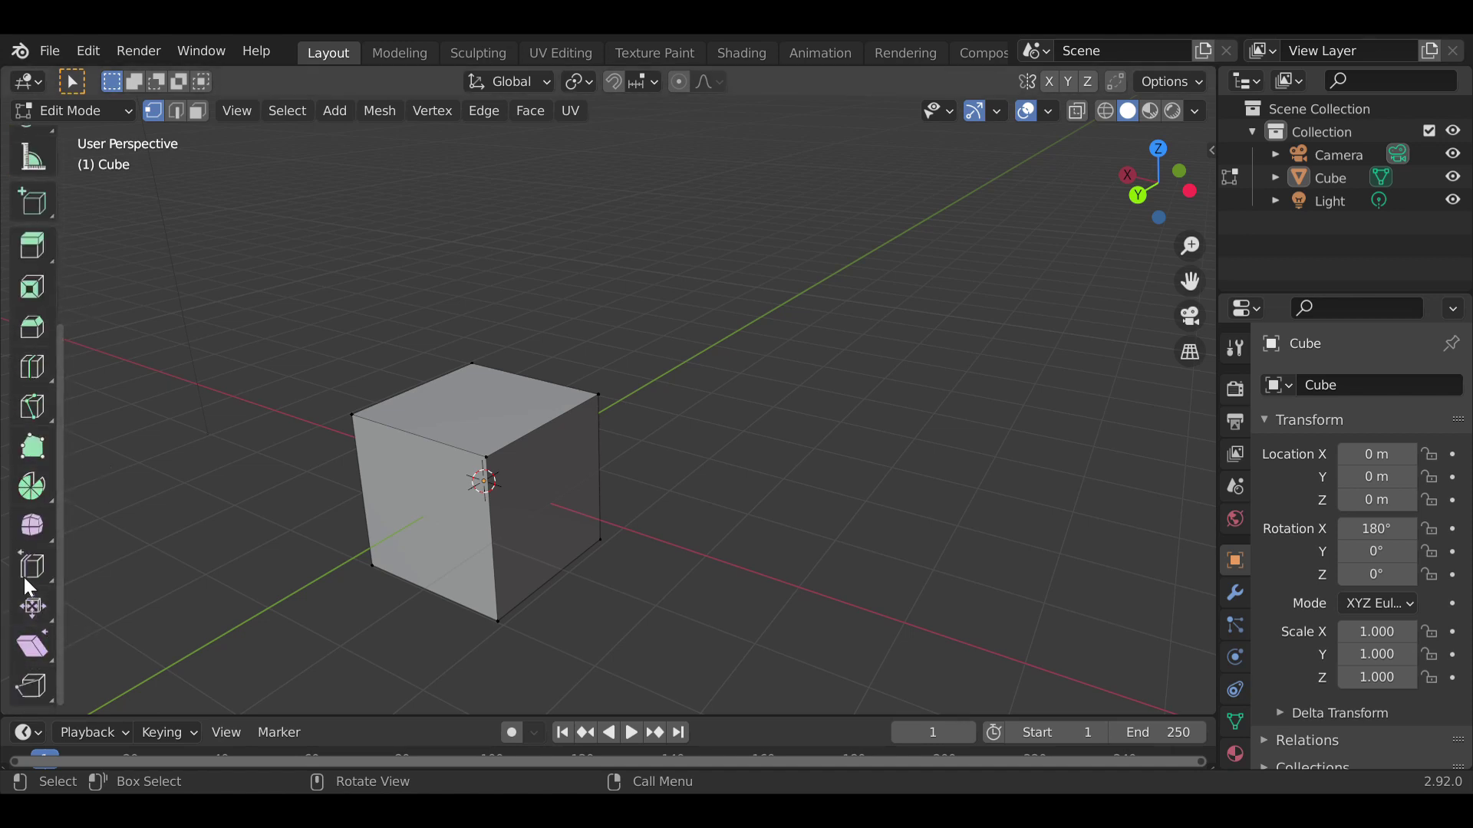
scroll(38, 560, "up", 9)
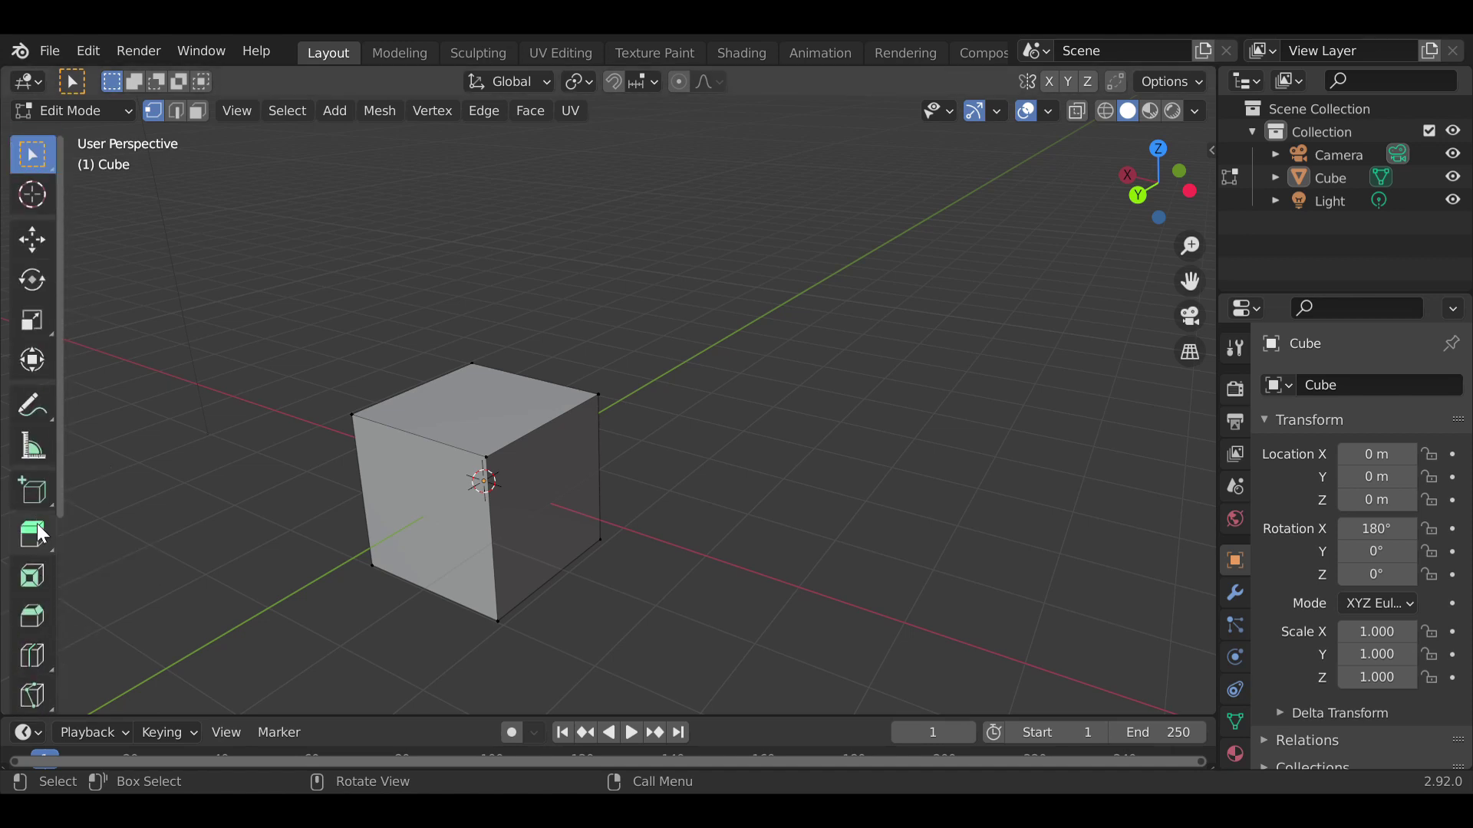
left_click_drag(663, 384, 568, 460)
key("g")
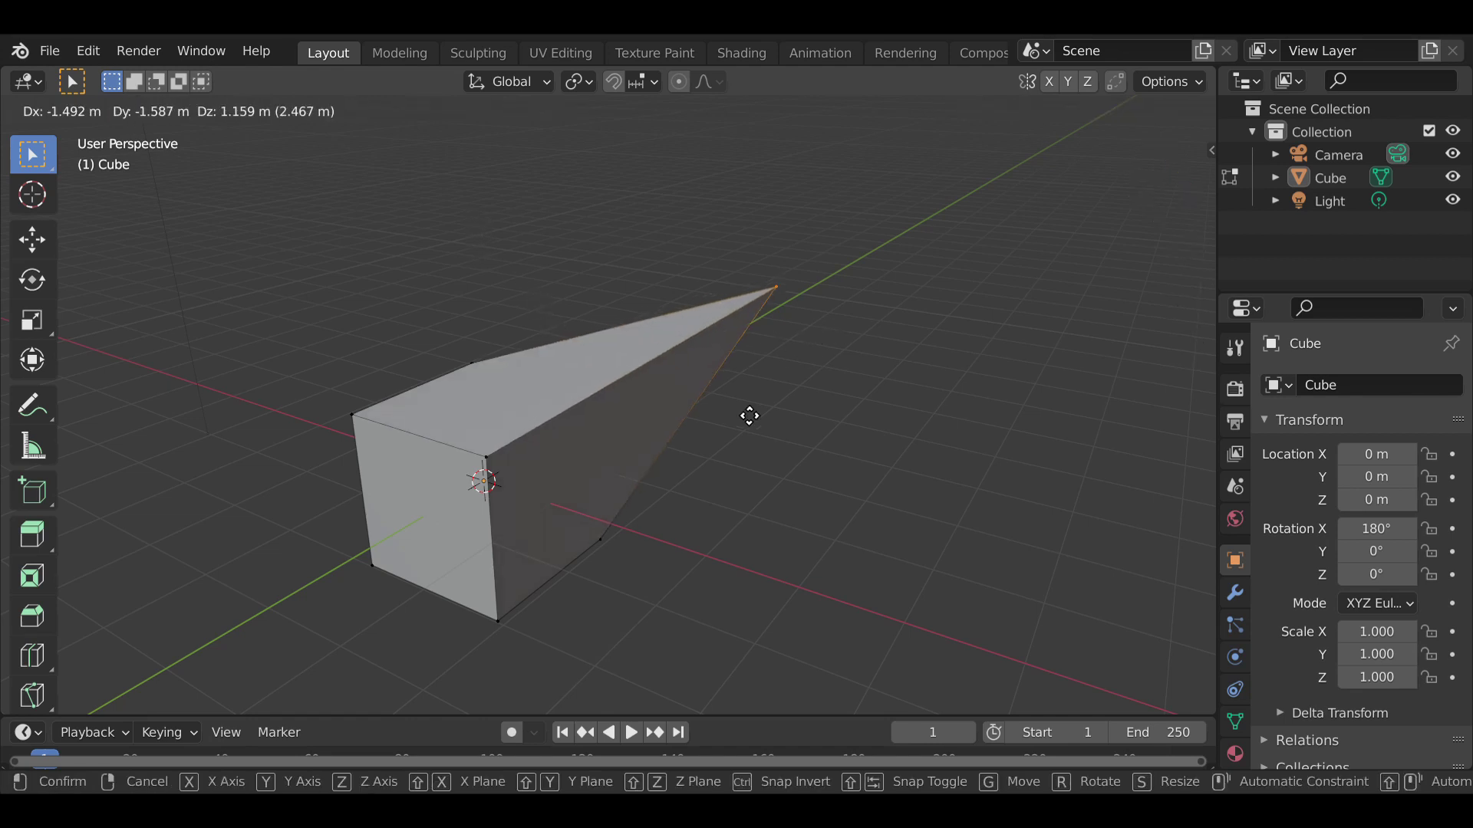
key("Escape")
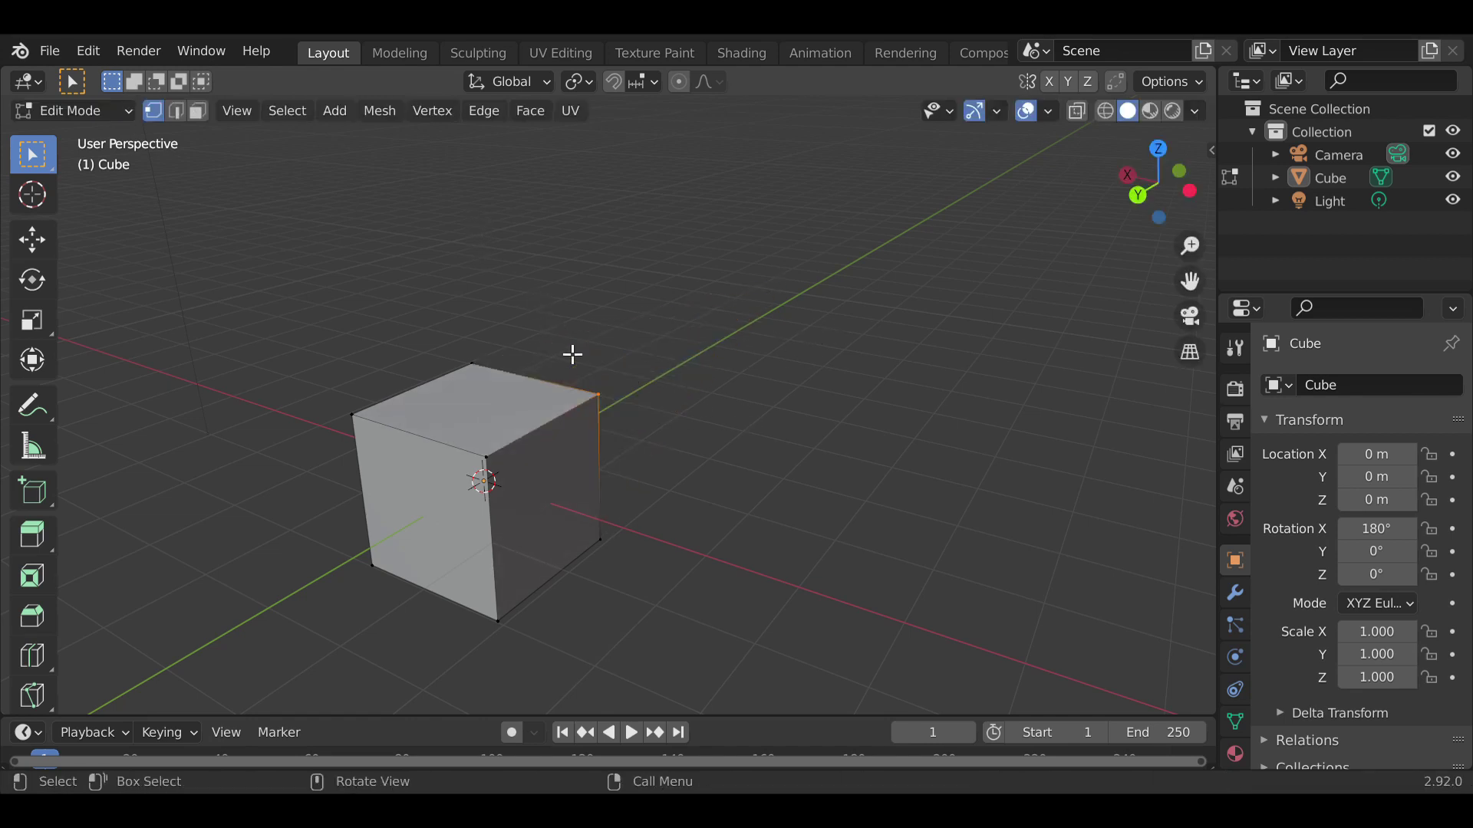
left_click(175, 115)
middle_click_drag(865, 493, 812, 460)
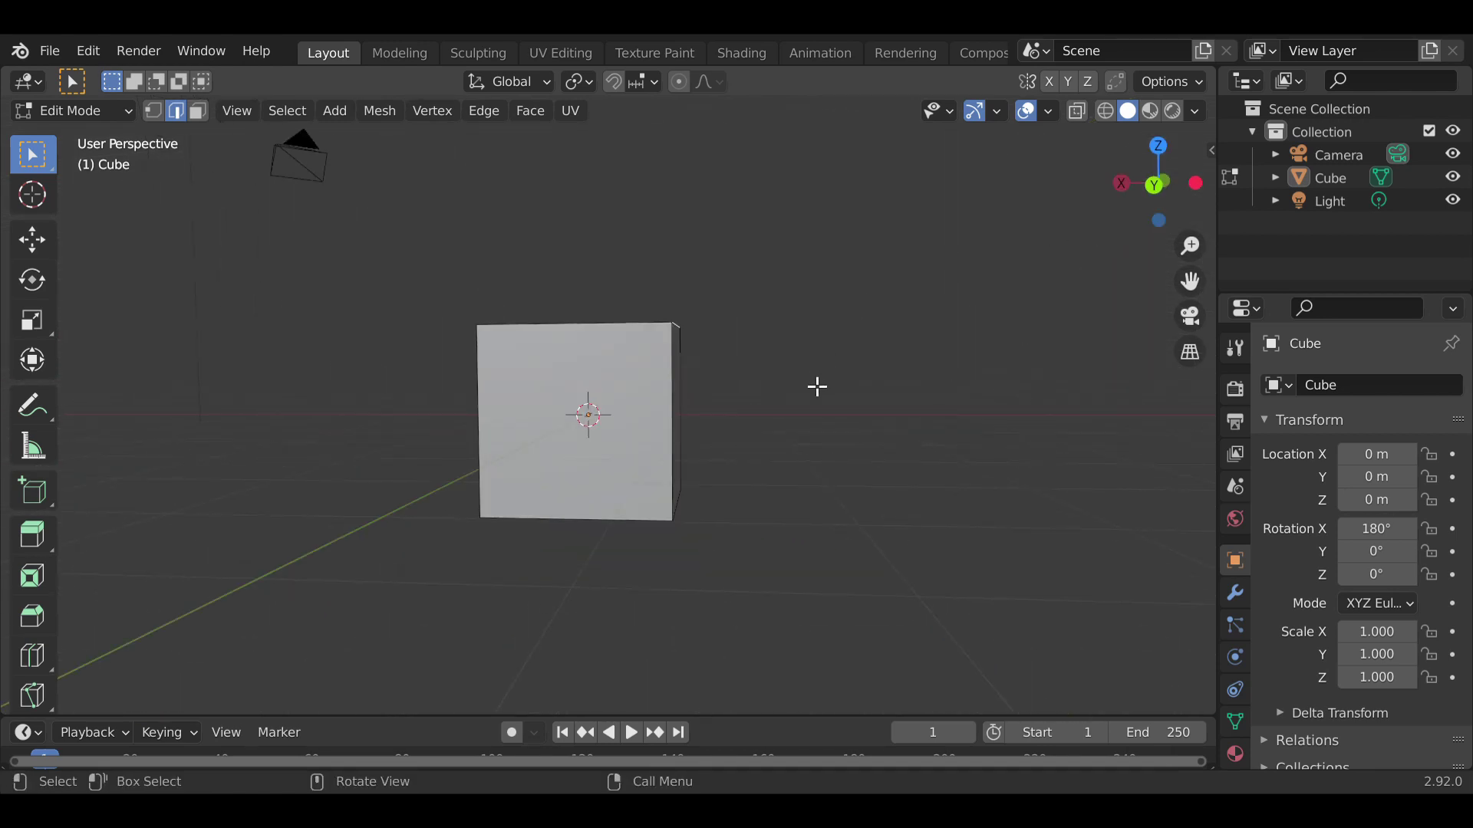
key("g")
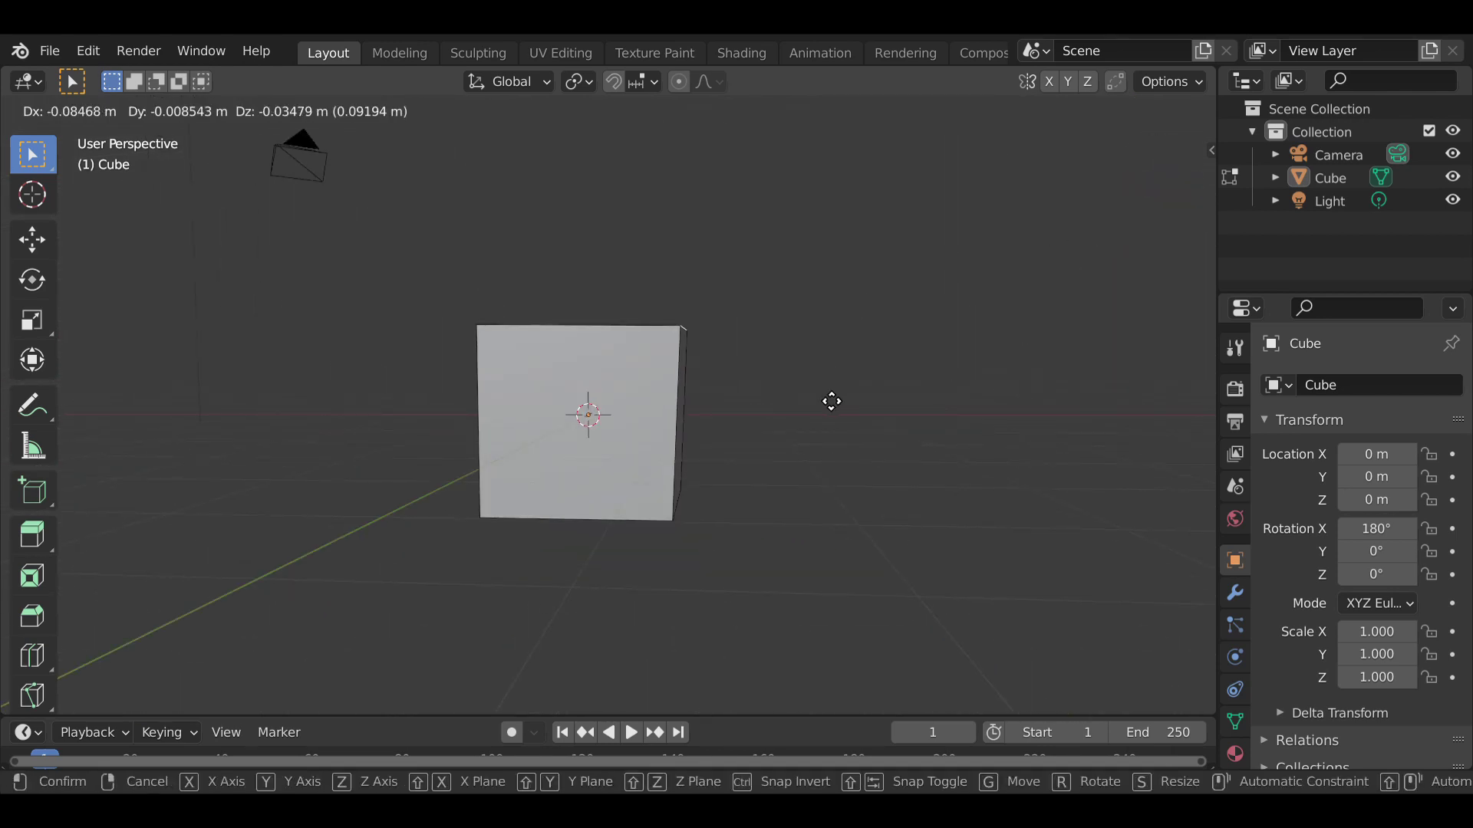
key("x")
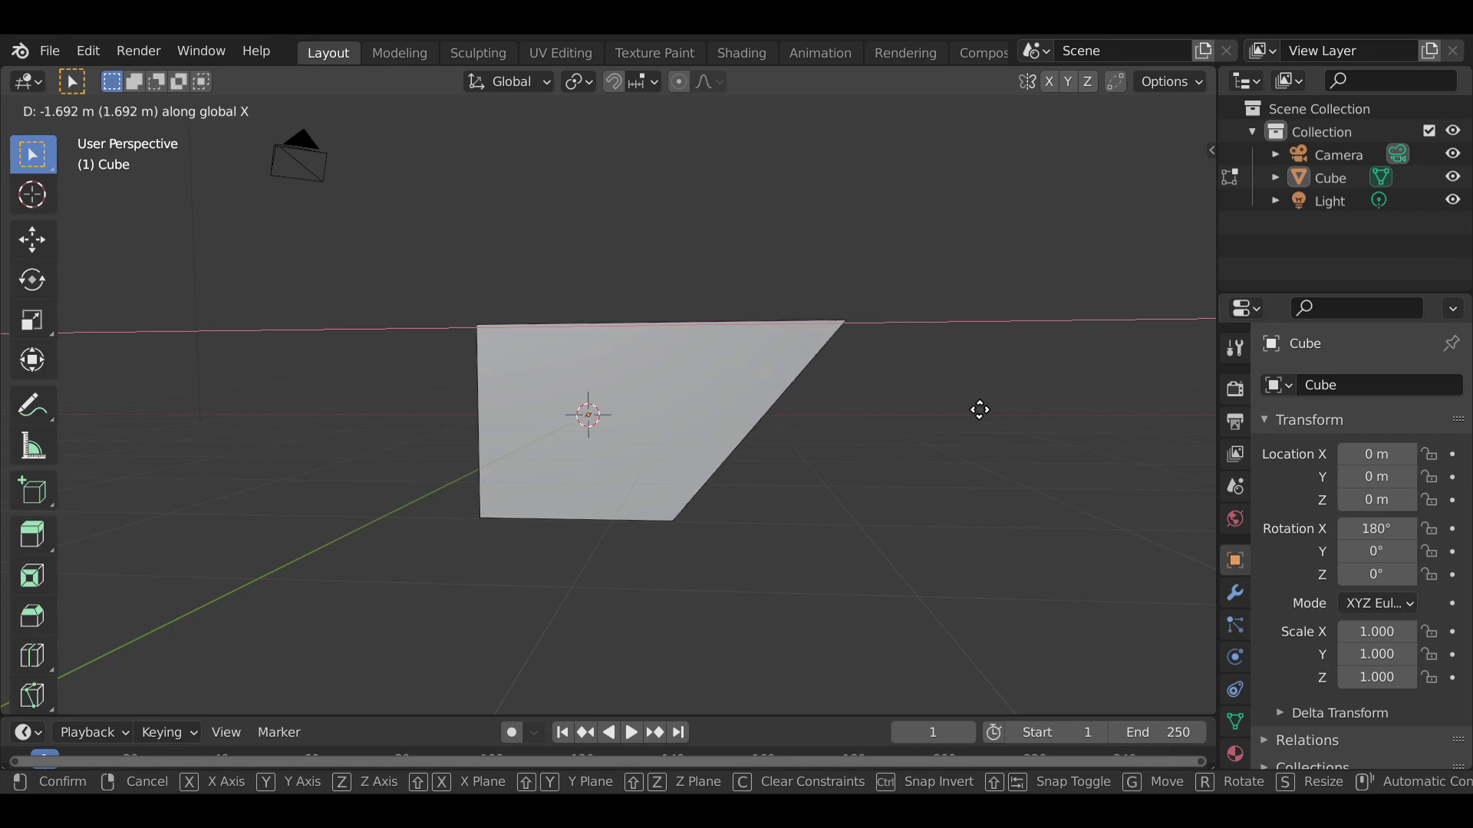
right_click(963, 417)
middle_click_drag(963, 417, 867, 422)
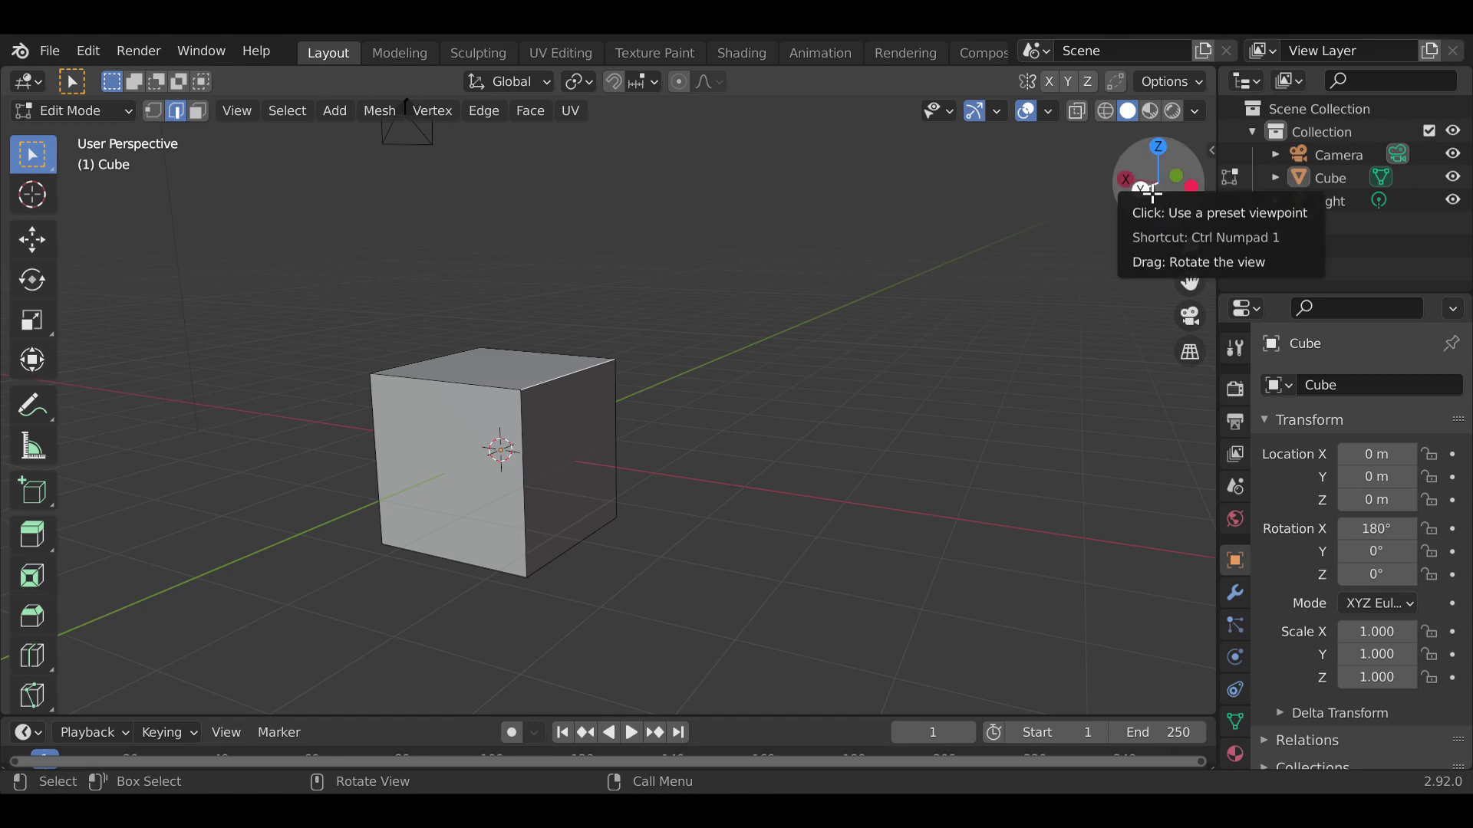
middle_click_drag(785, 388, 877, 373)
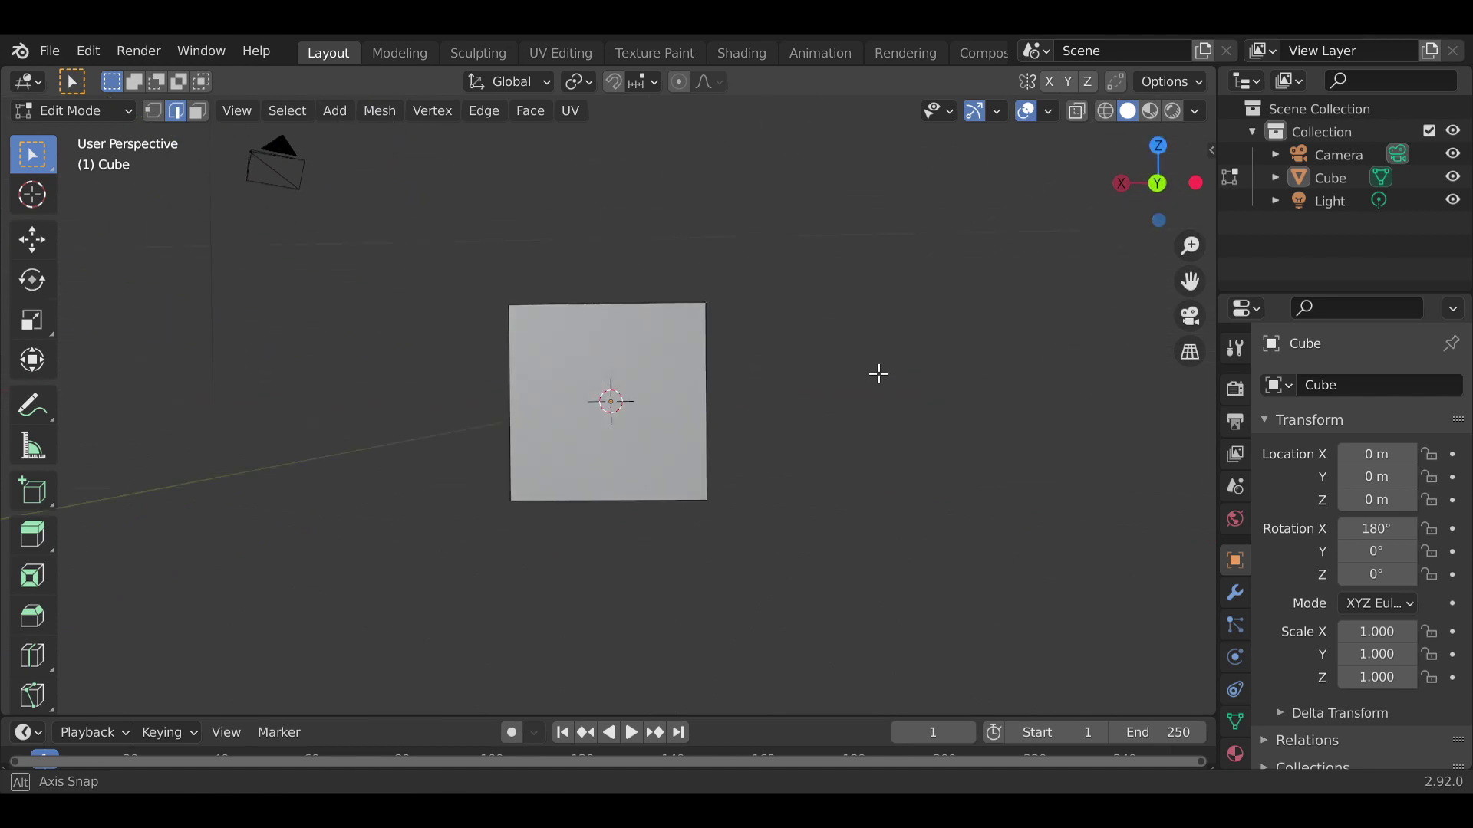
left_click(1158, 183)
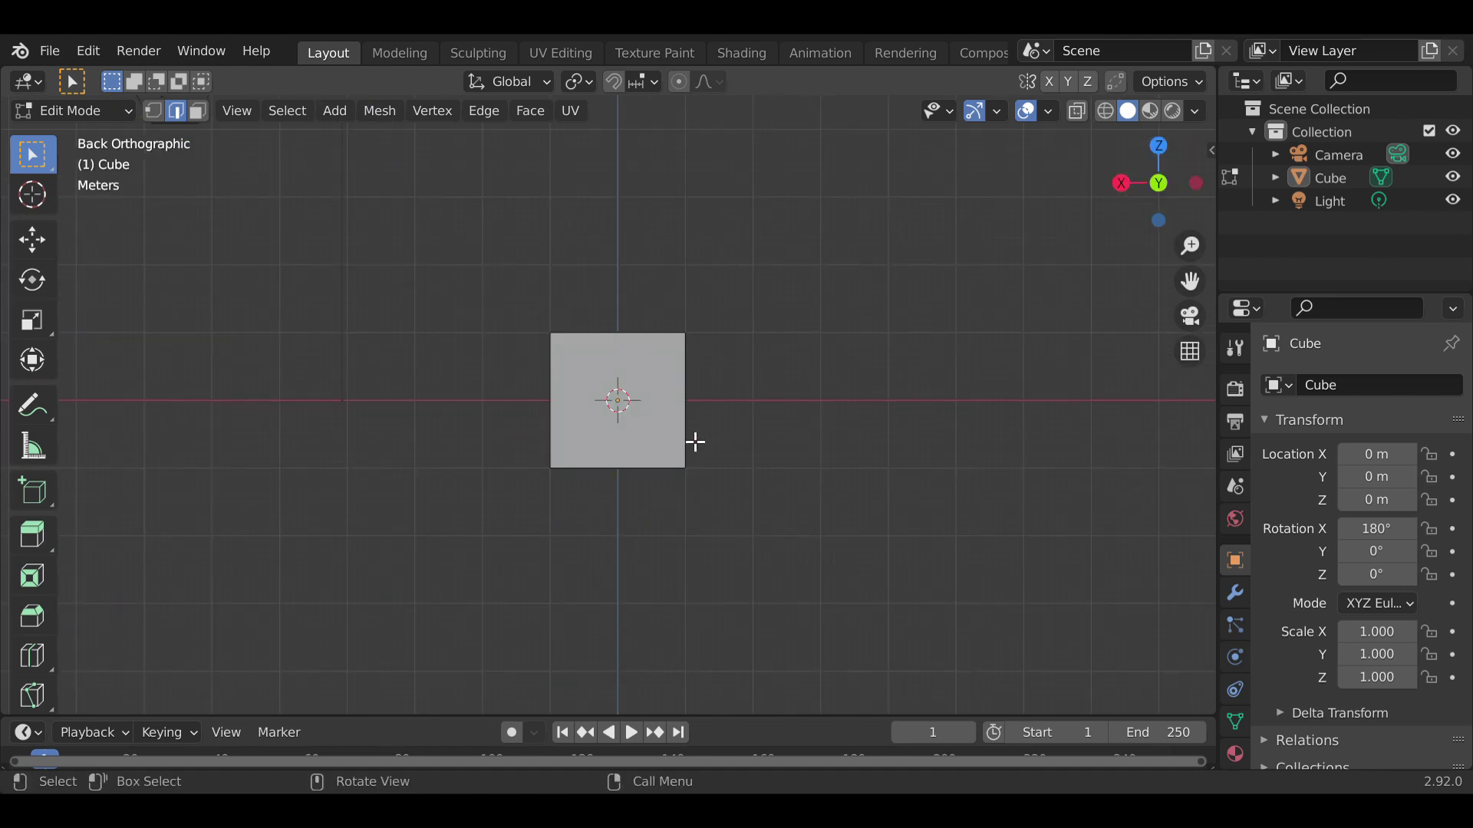
scroll(743, 376, "up", 4)
scroll(752, 373, "down", 2)
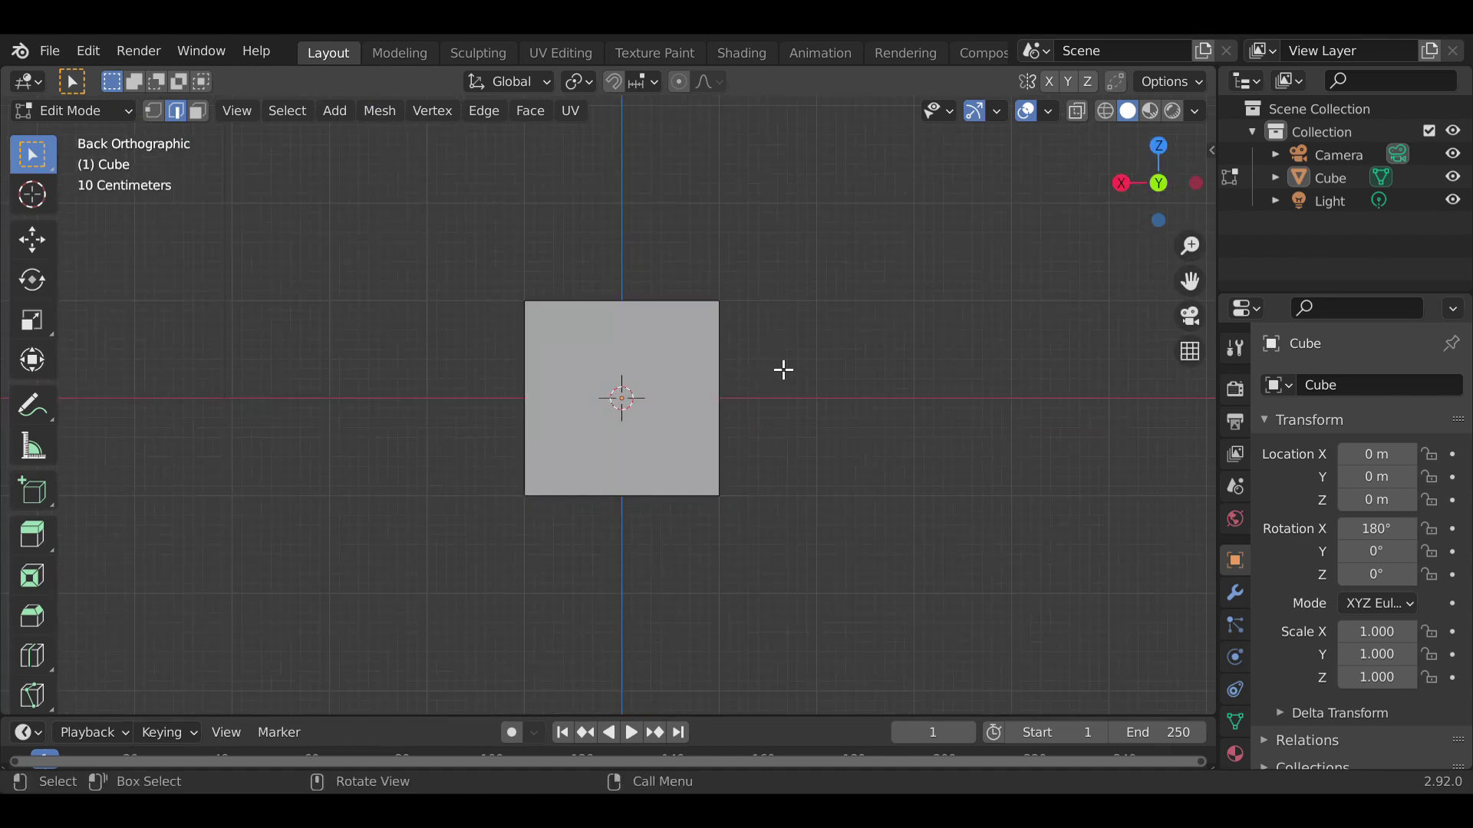
left_click(737, 289)
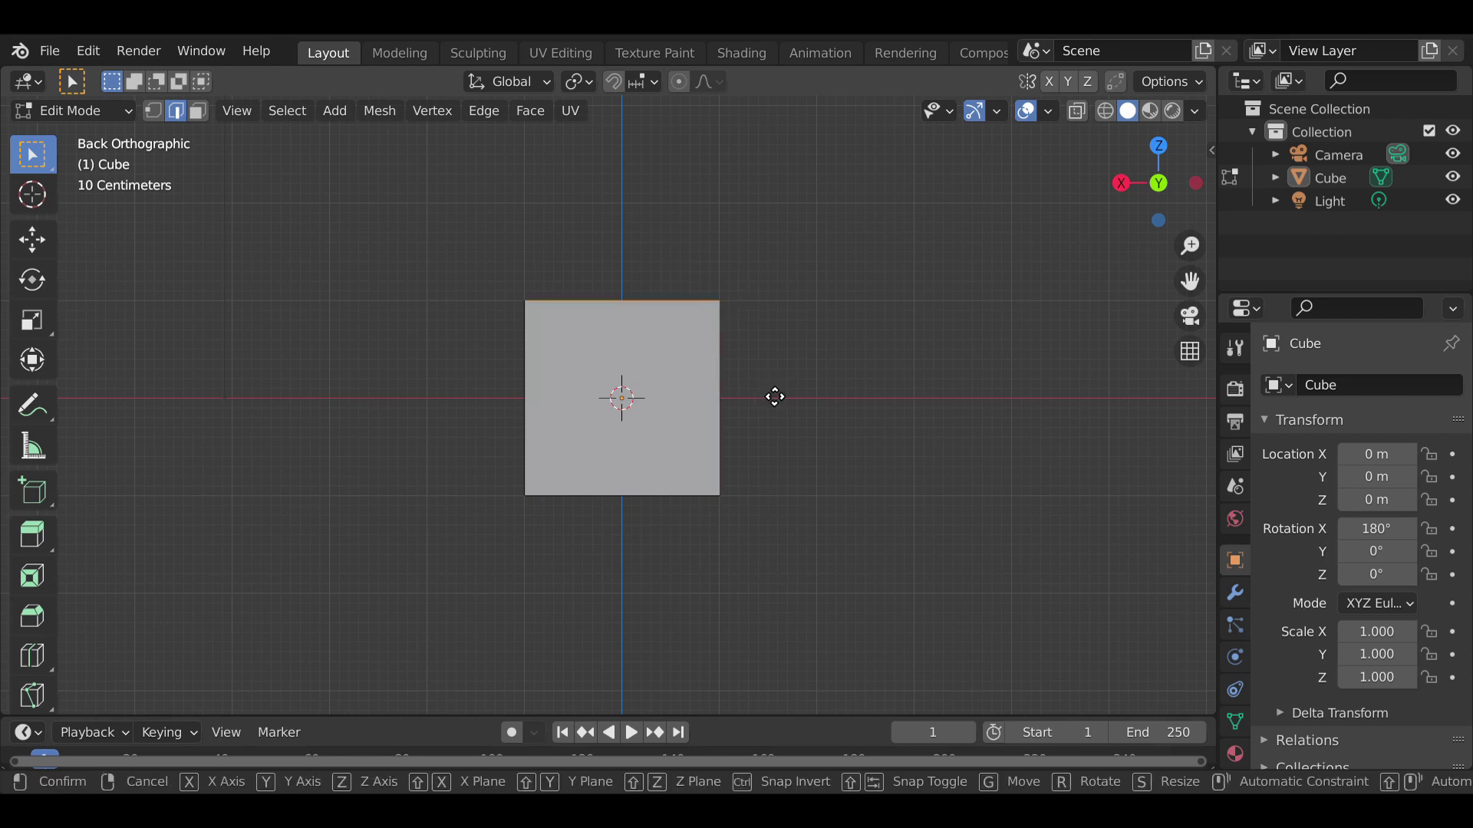
key("Escape")
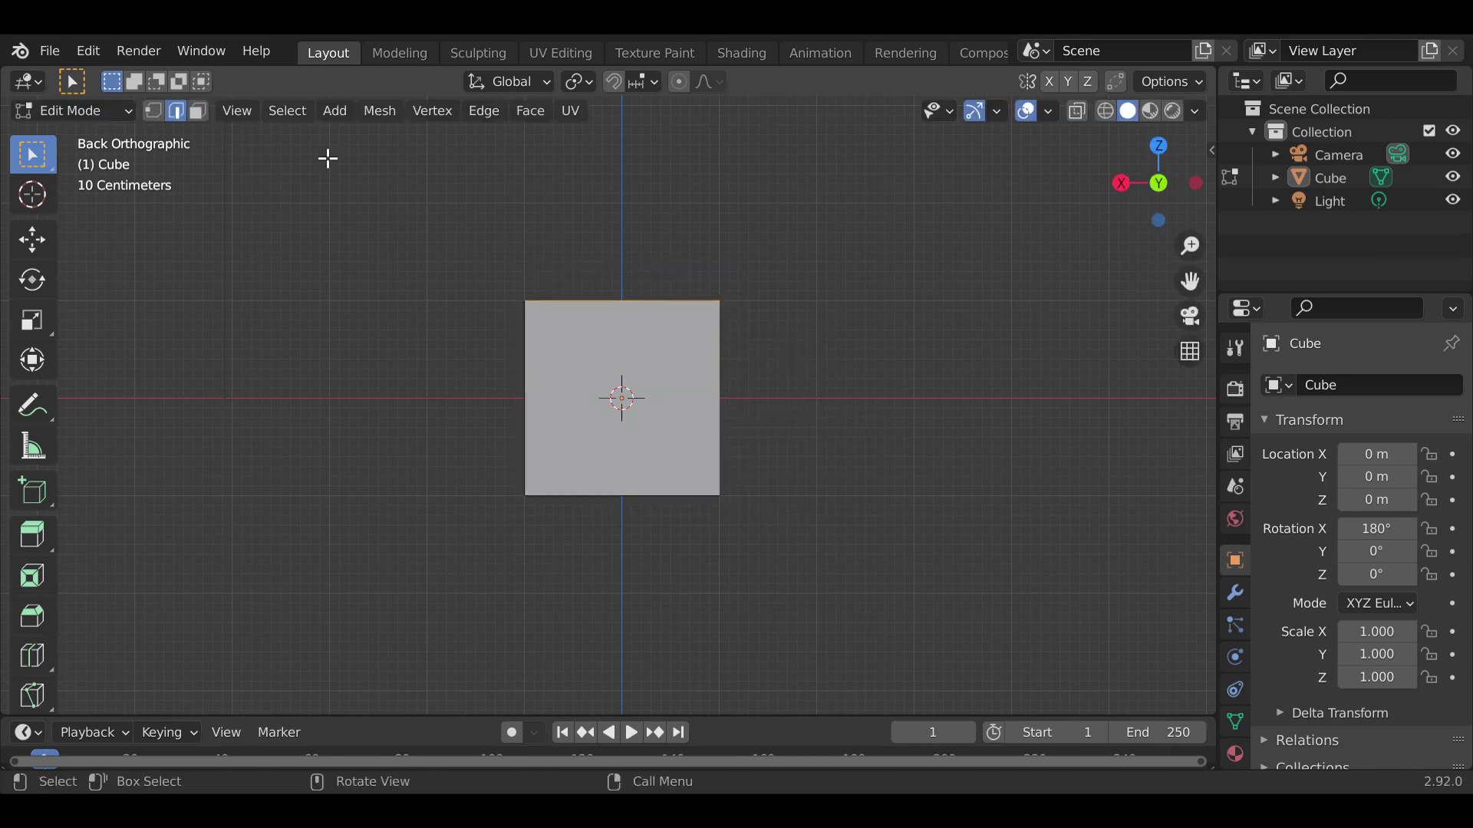
middle_click_drag(929, 300, 728, 378)
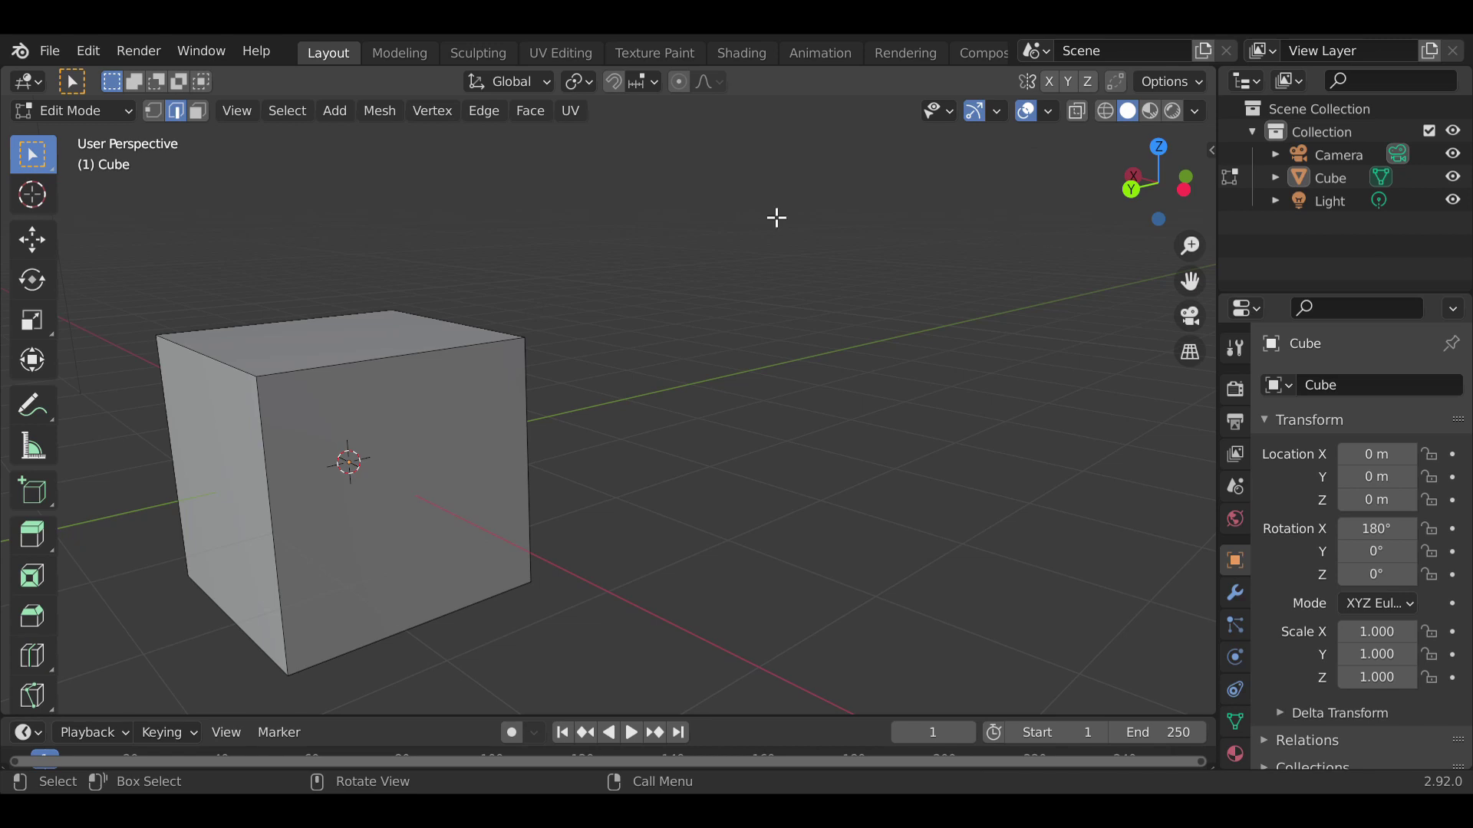
left_click(1138, 196)
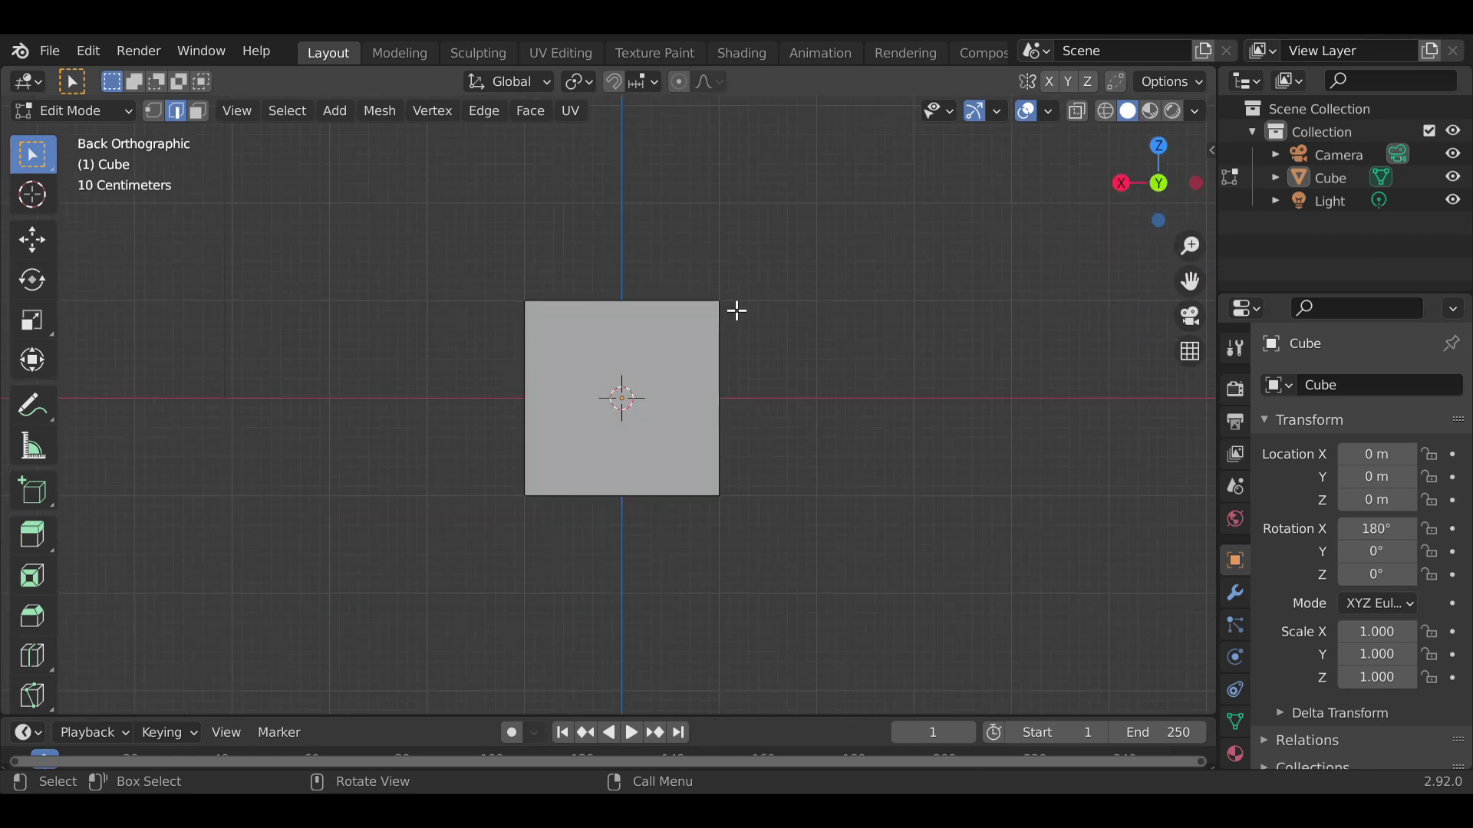
middle_click_drag(737, 309, 476, 397)
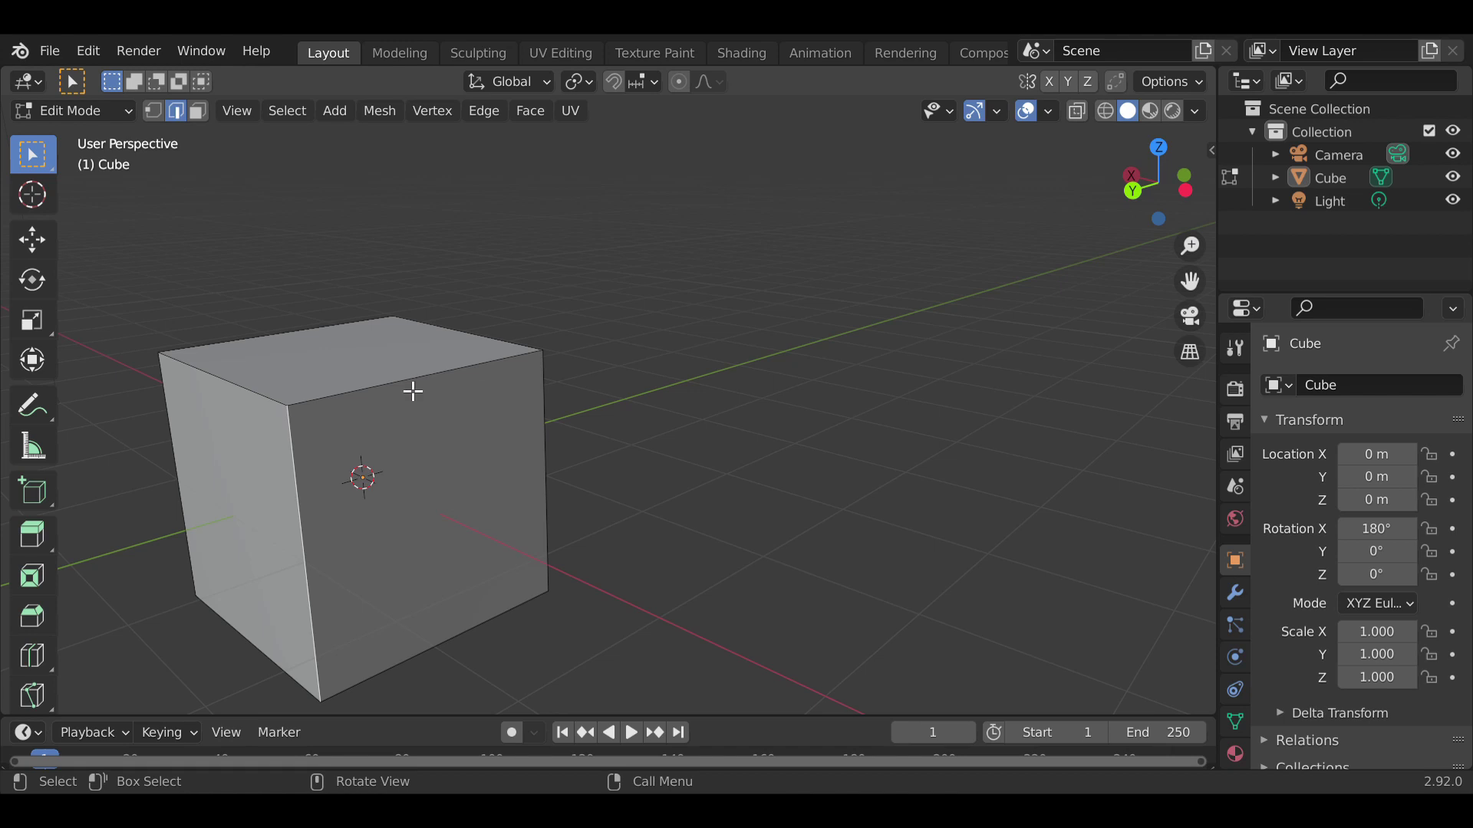
left_click(1135, 192)
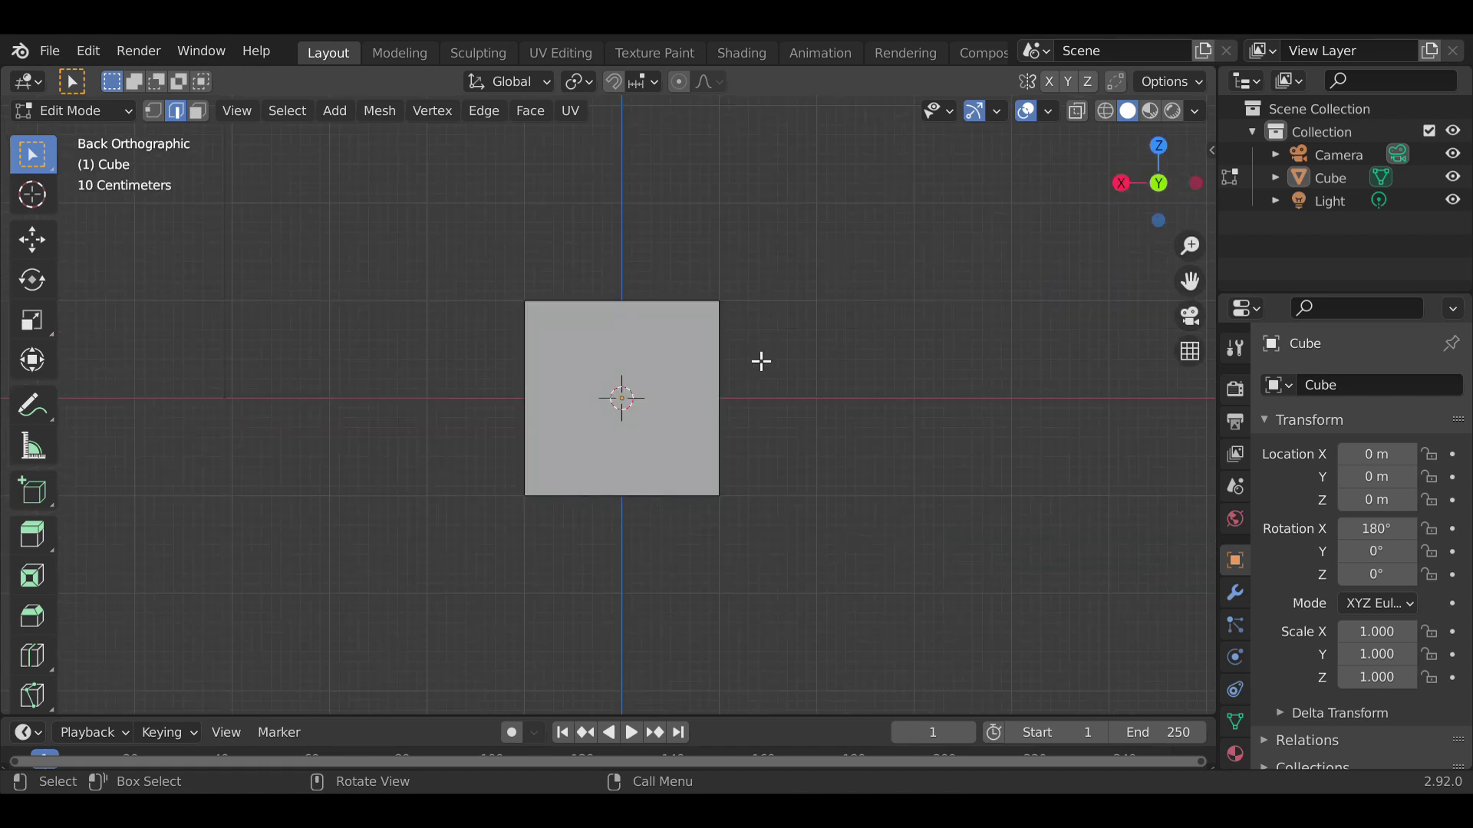
key("g")
key("y")
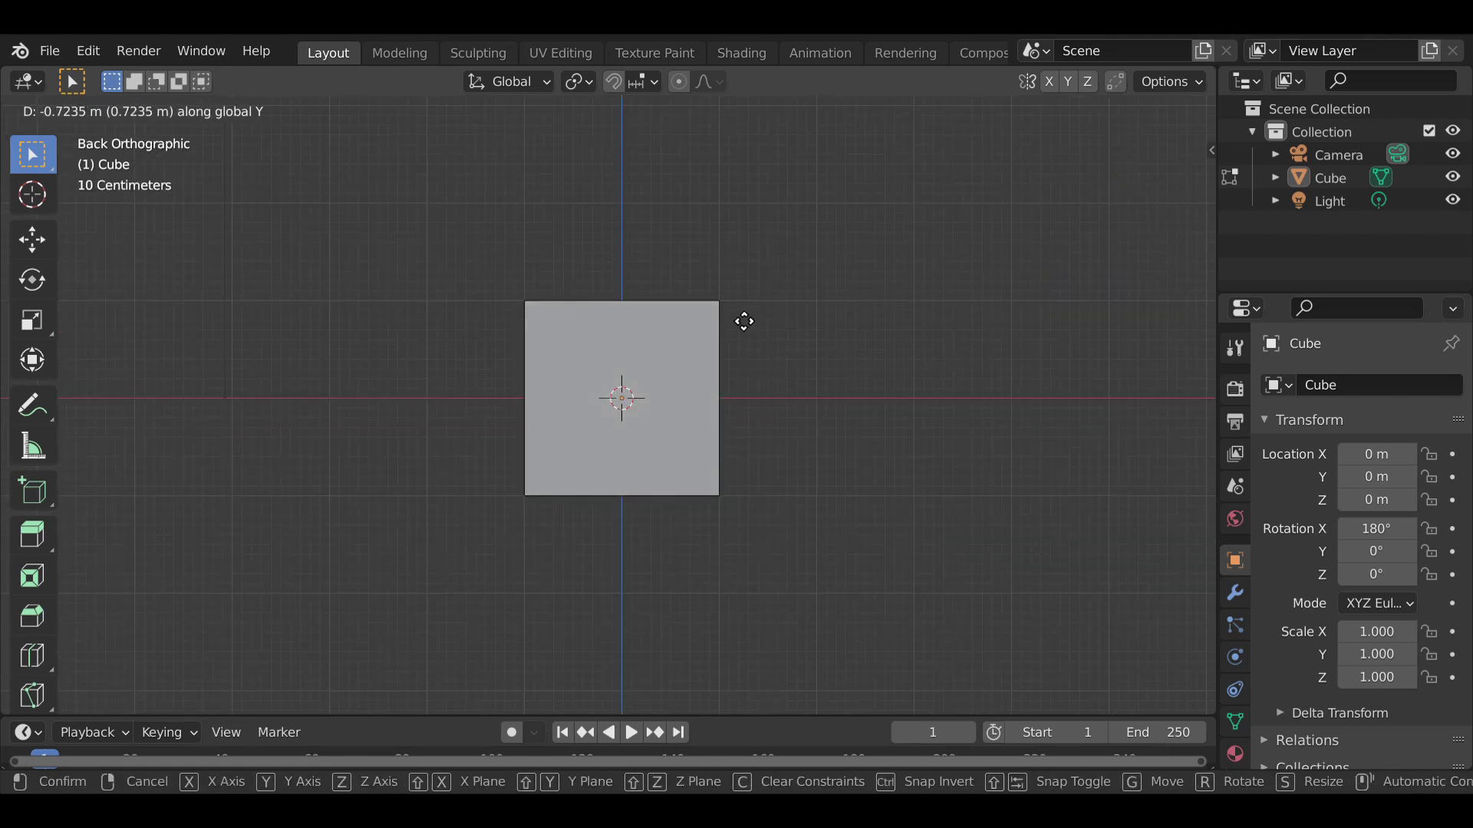
key("x")
key("Escape")
middle_click_drag(867, 283, 781, 325)
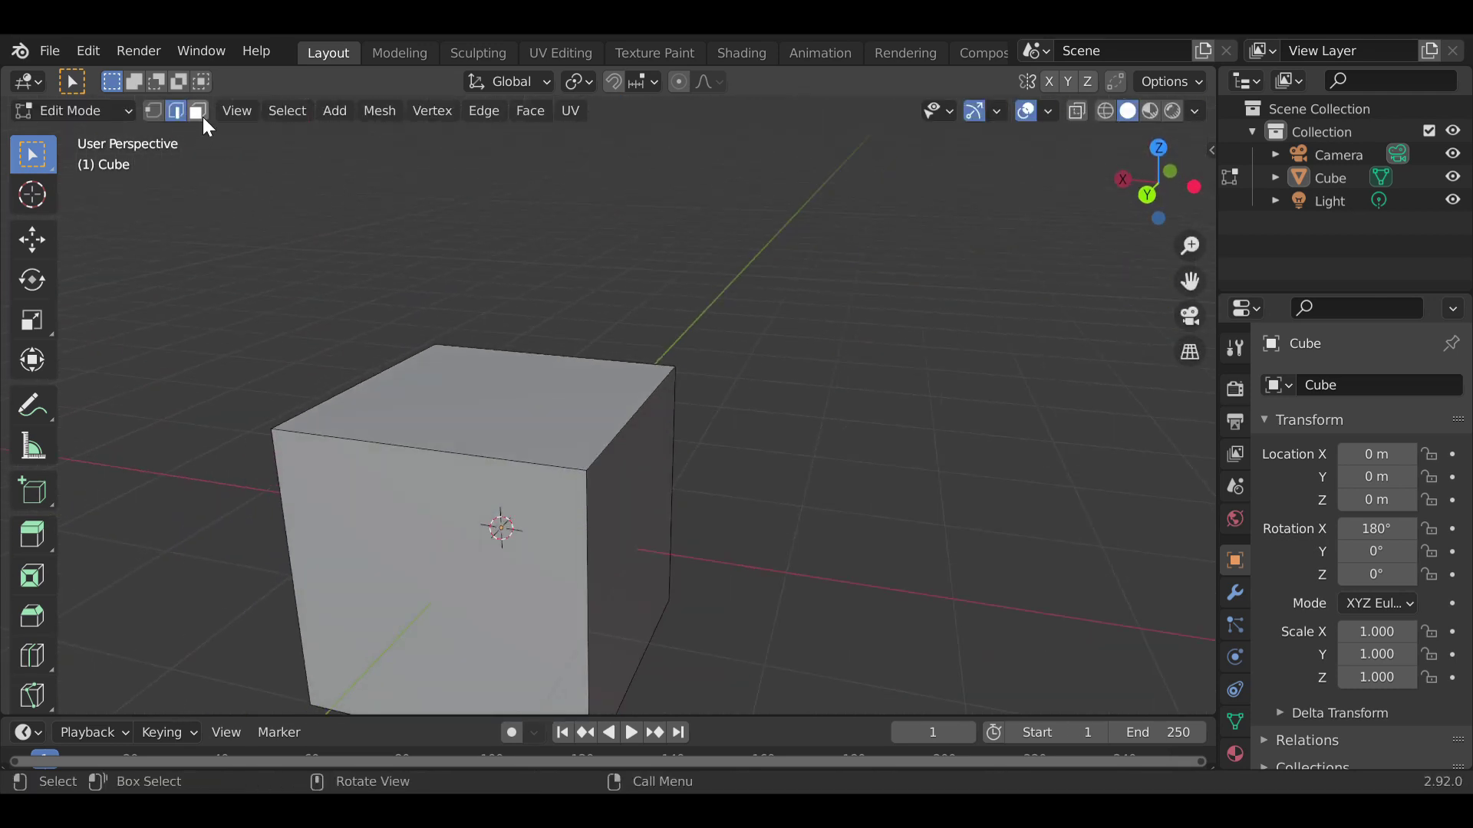
- Switch Edit Mode to face selection and select the cube's top face
left_click(201, 114)
left_click(617, 398)
scroll(617, 397, "down", 4)
middle_click_drag(834, 440, 460, 393)
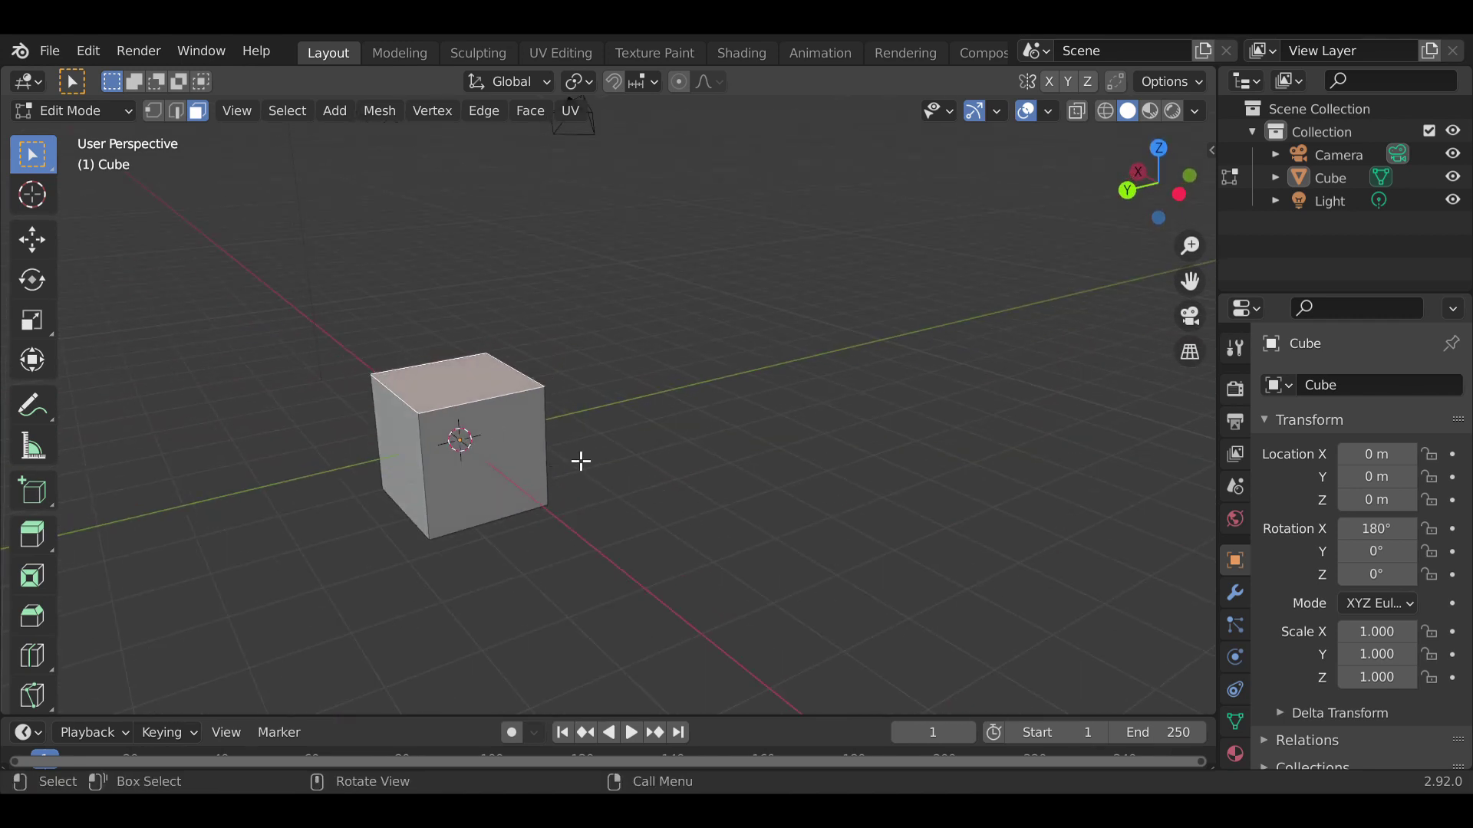
key("g")
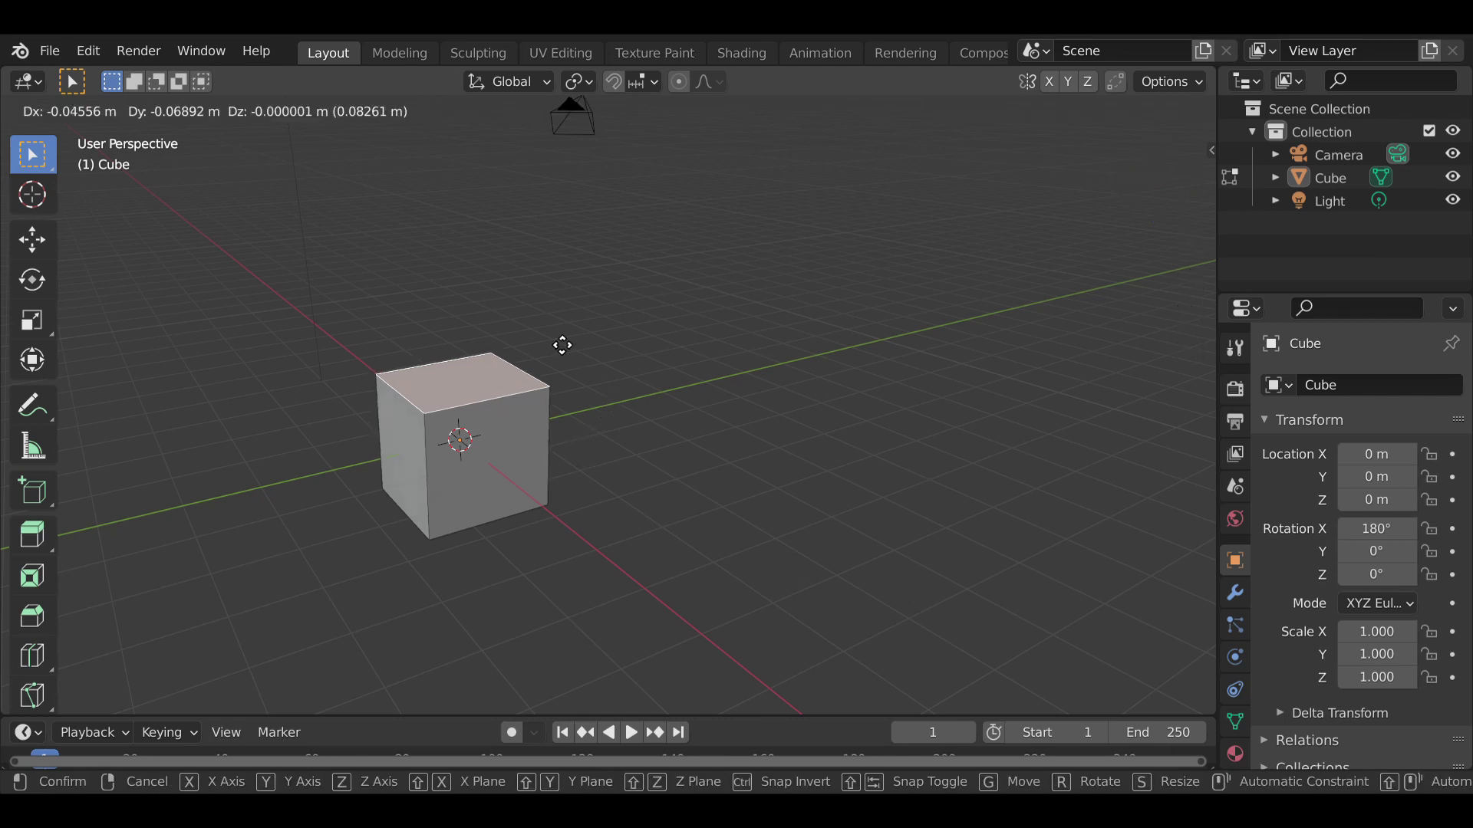
key("Escape")
middle_click_drag(683, 421, 753, 338)
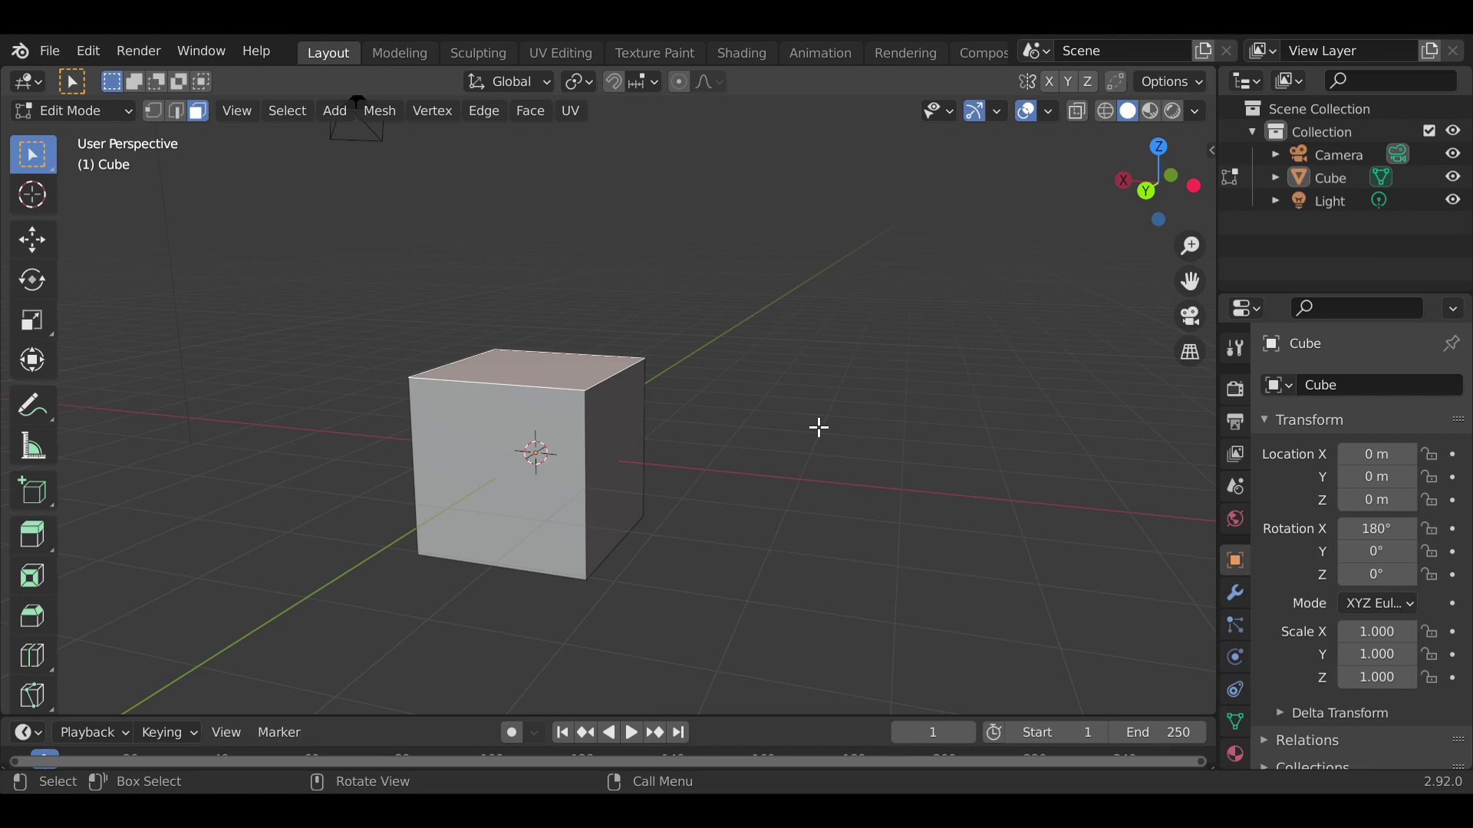
- Lower the cube's top face along Z into a slab and scale it down to taper
key("g")
key("z")
left_click(790, 555)
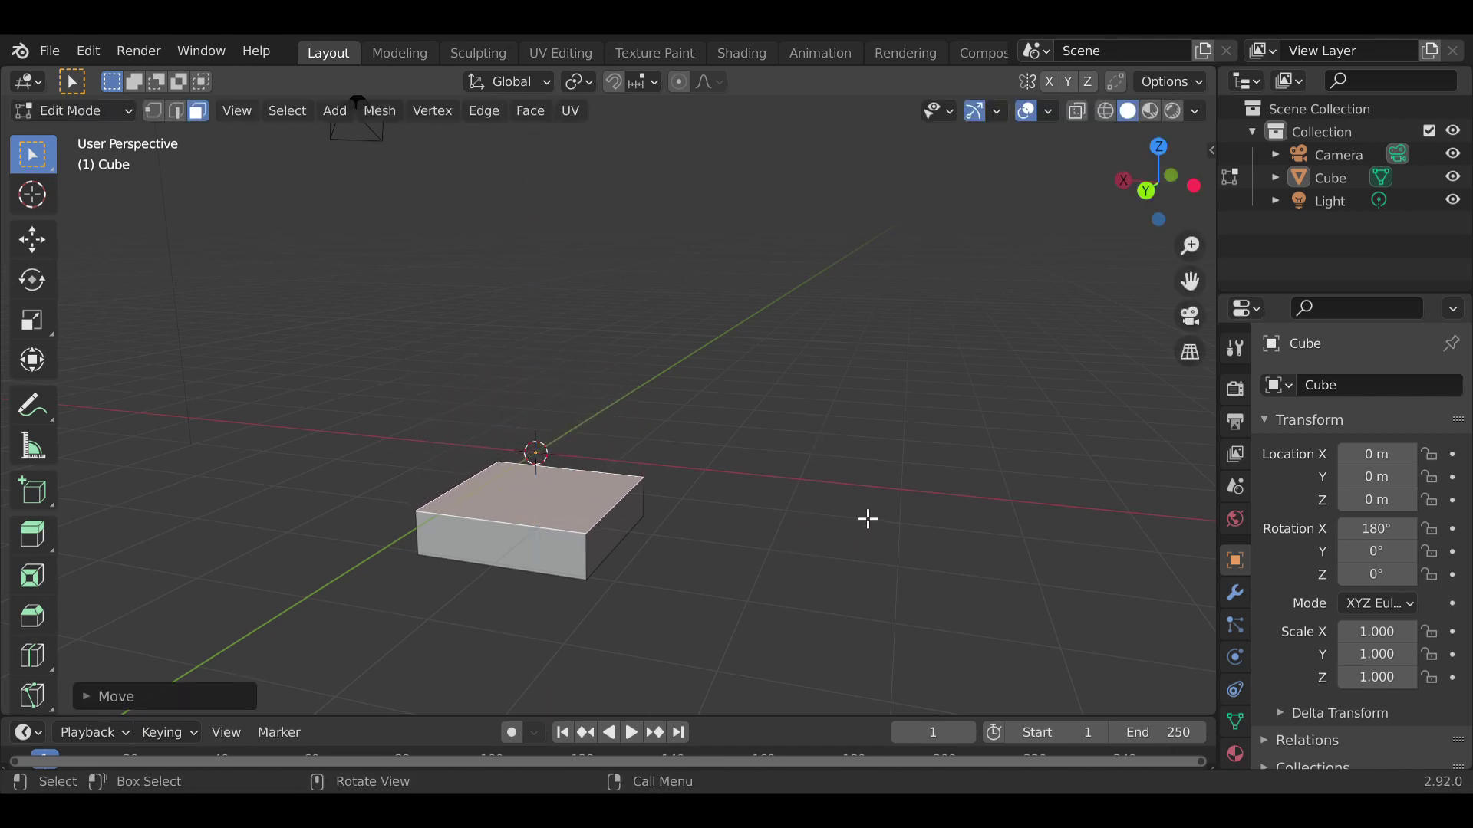
key("s")
left_click(794, 506)
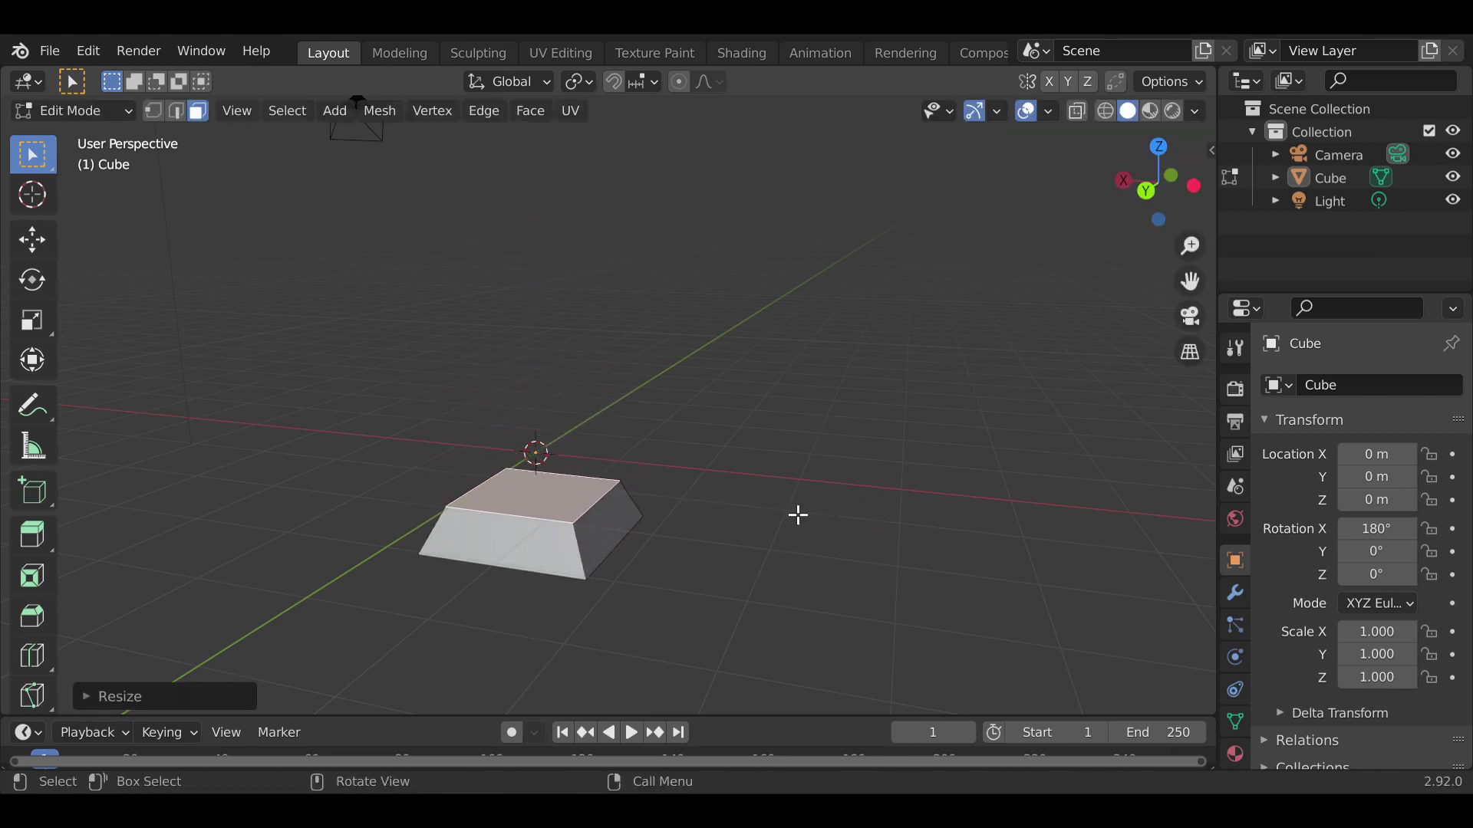
- Extrude the top face upward along Z and shrink the new top
key("e")
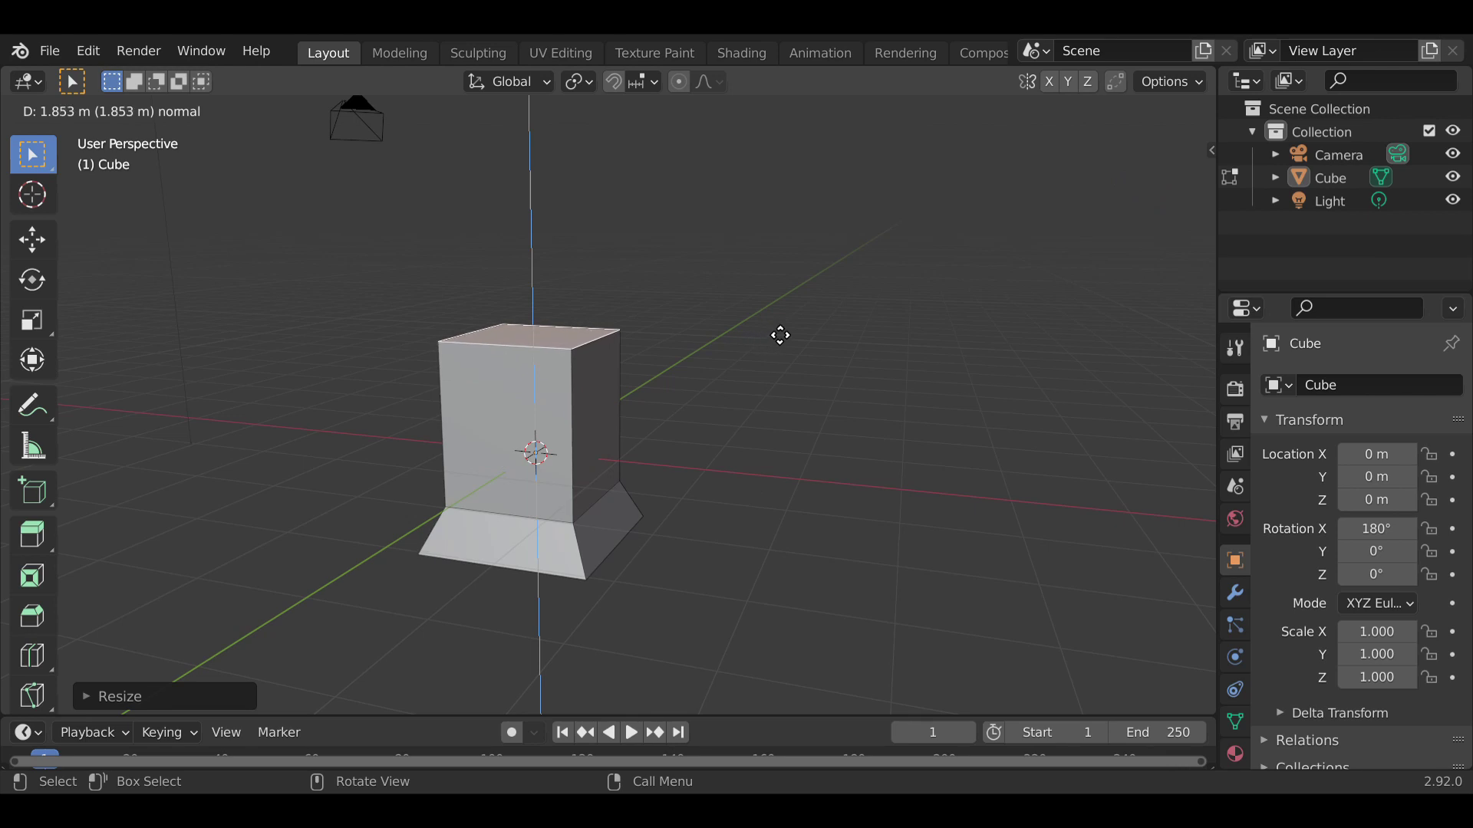
right_click(759, 374)
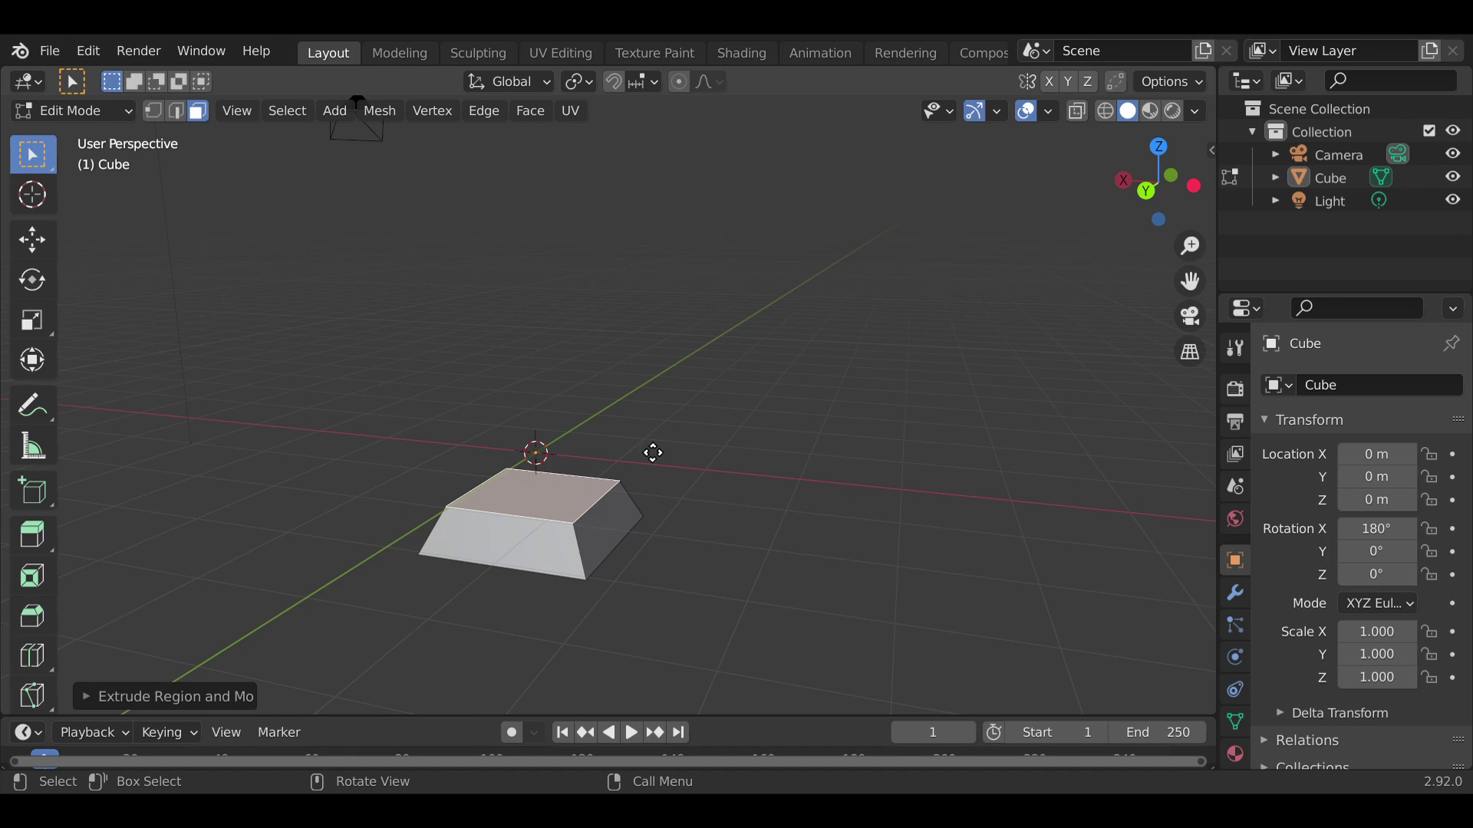
key("e")
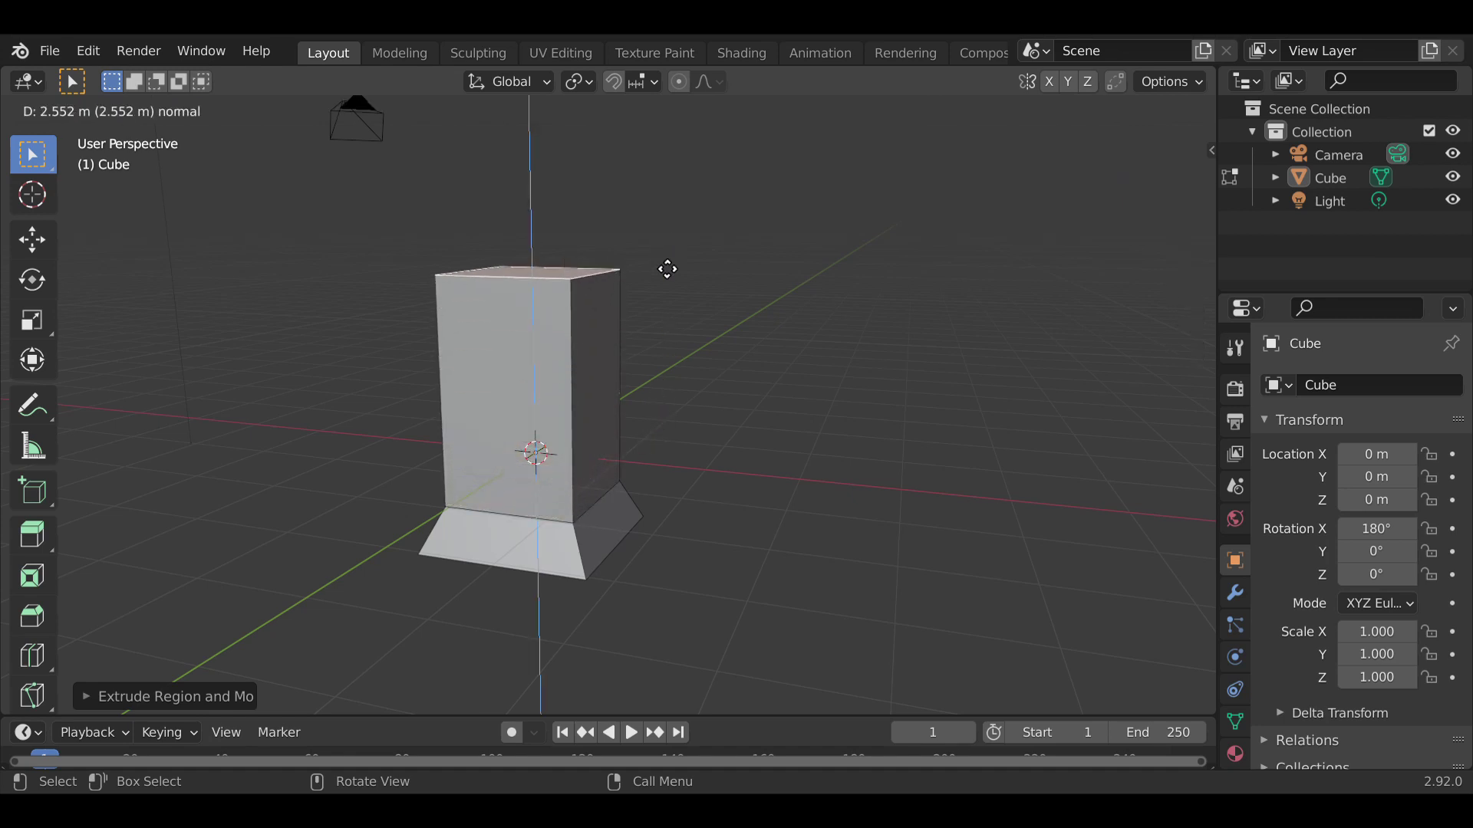
key("x")
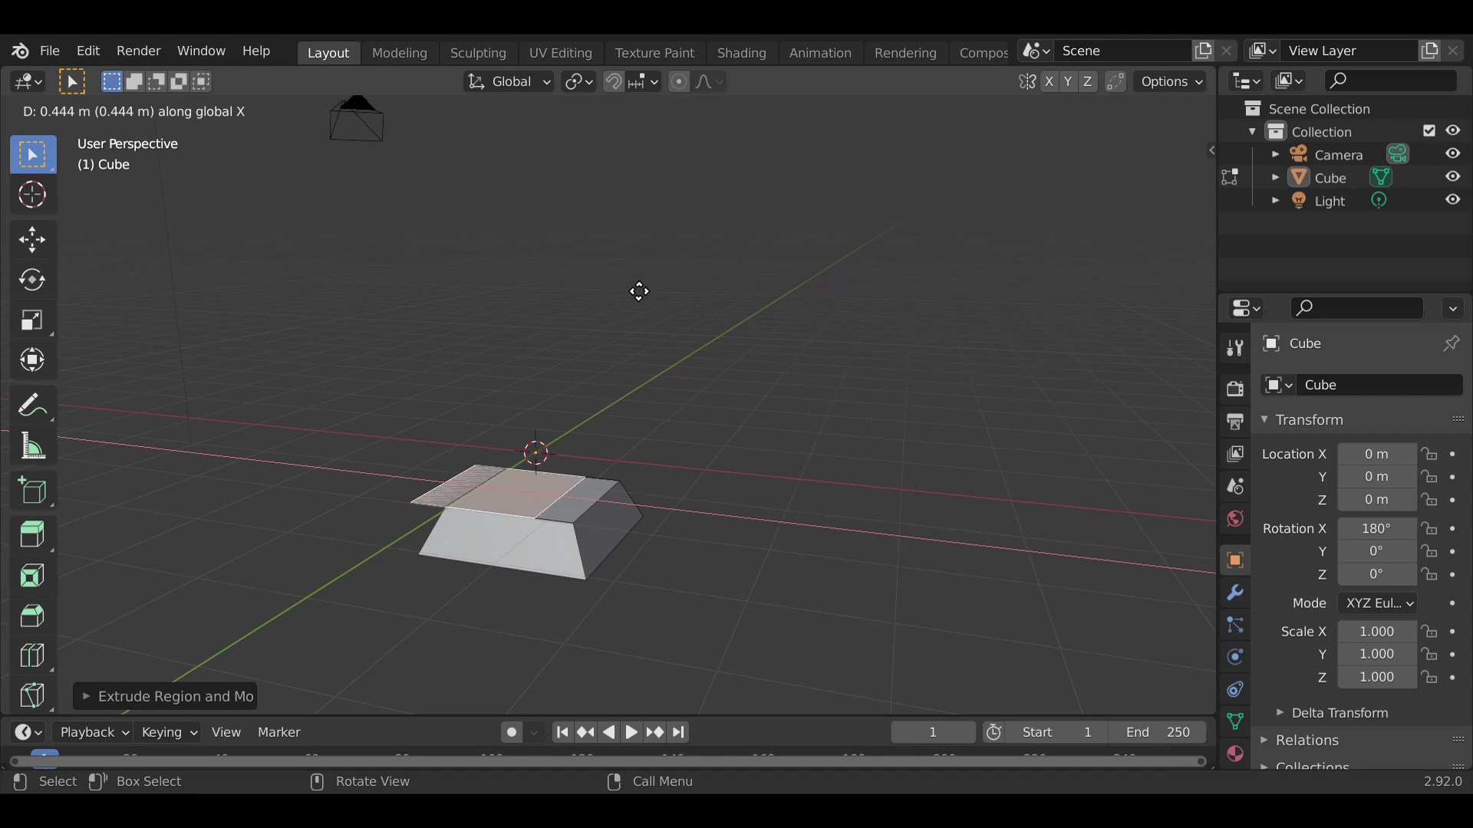
right_click(702, 364)
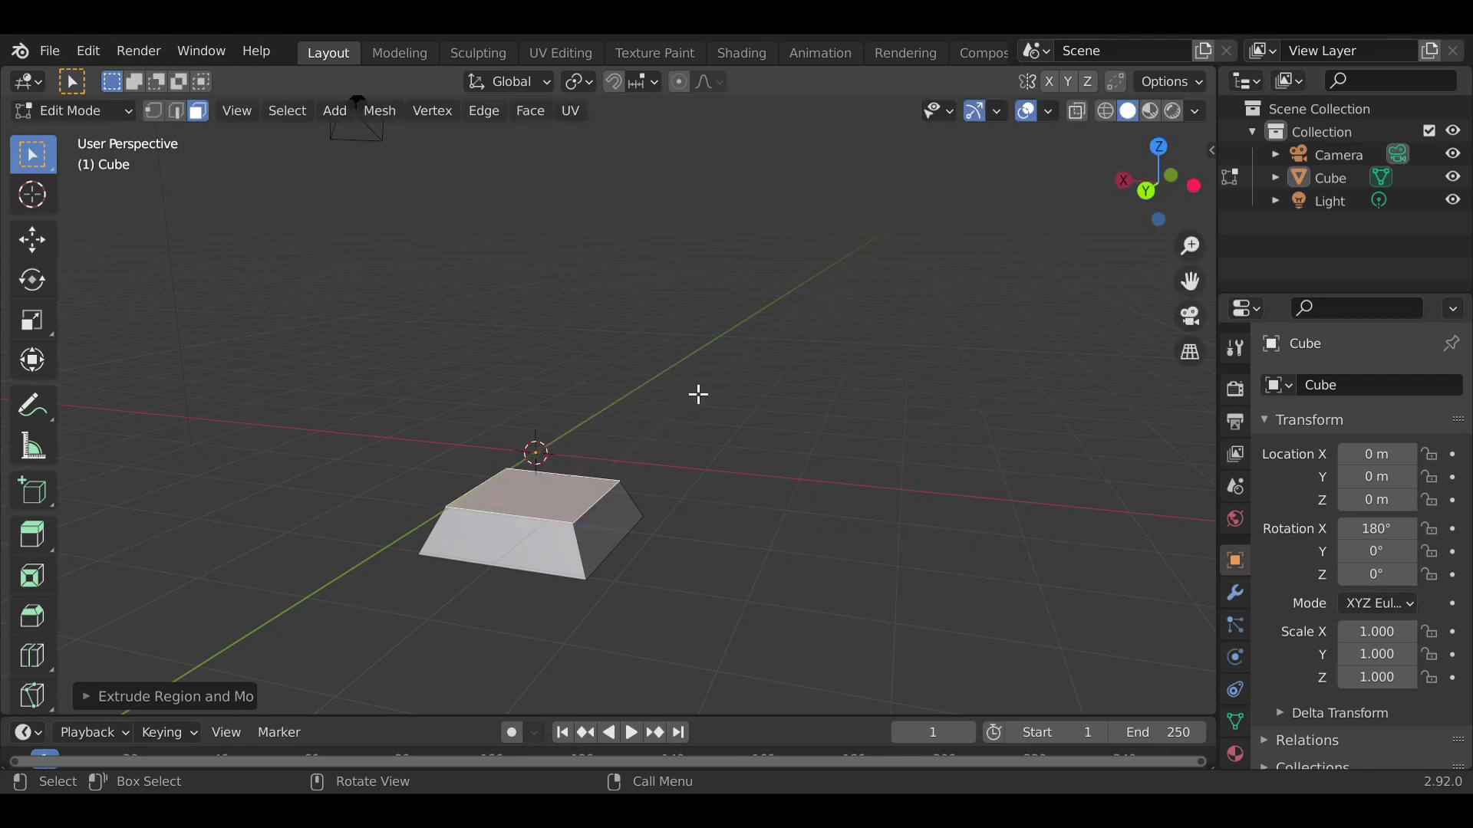
key("e")
key("z")
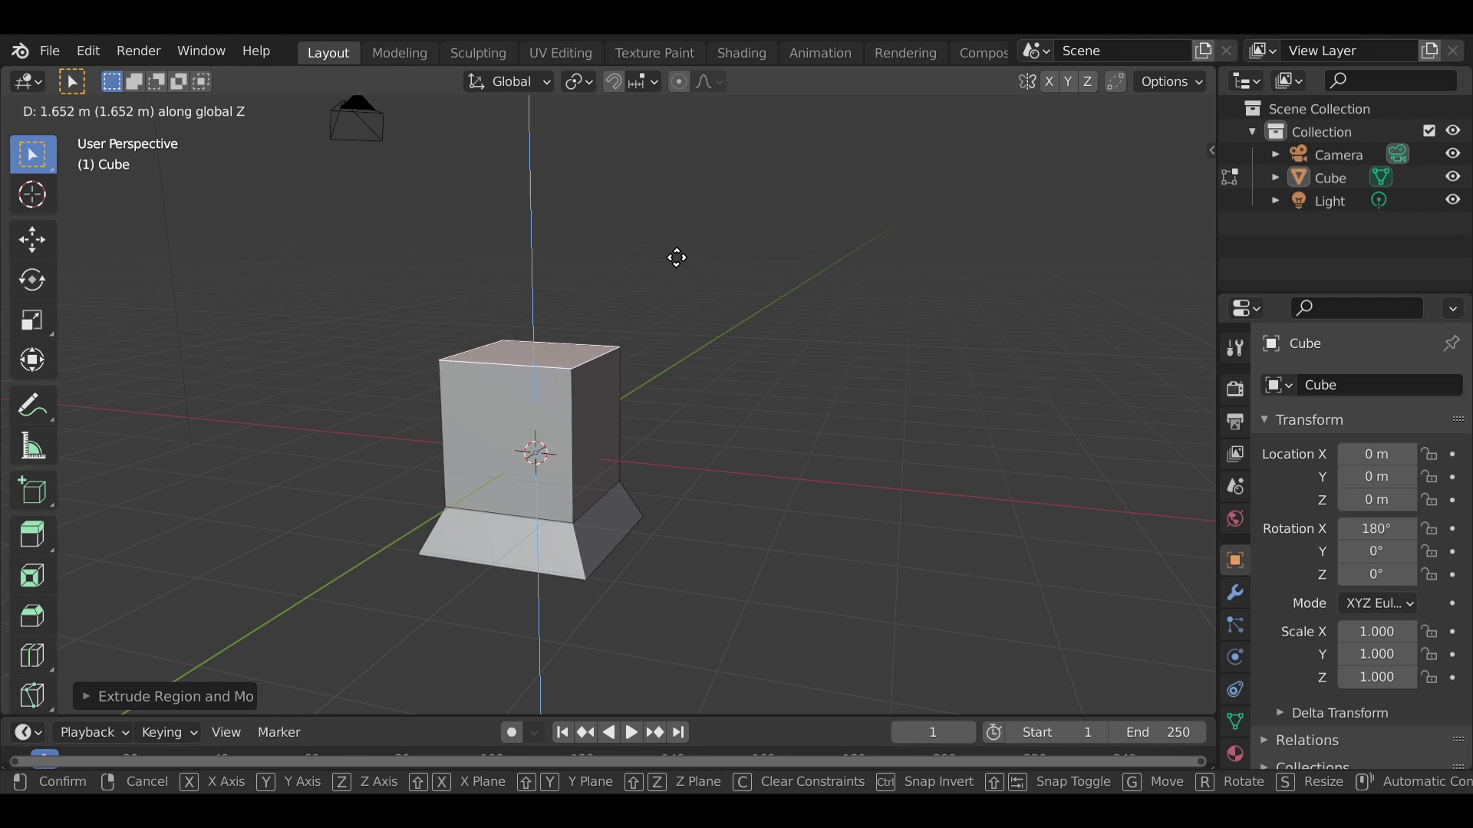
left_click(672, 343)
key("s")
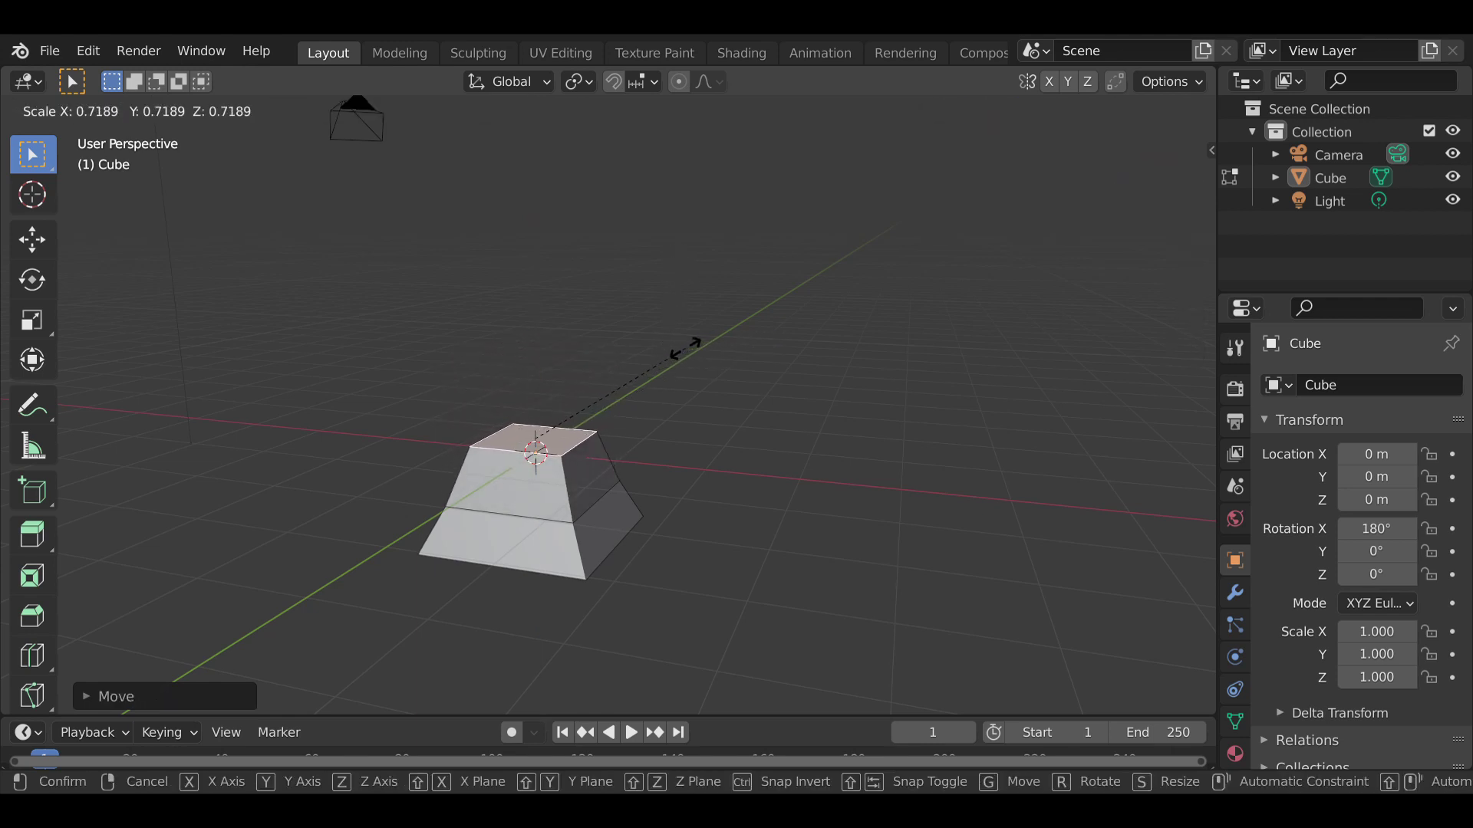
left_click(695, 357)
- Extrude three more upward sections, shrinking each until the spire ends in a point
key("e")
left_click(697, 263)
key("s")
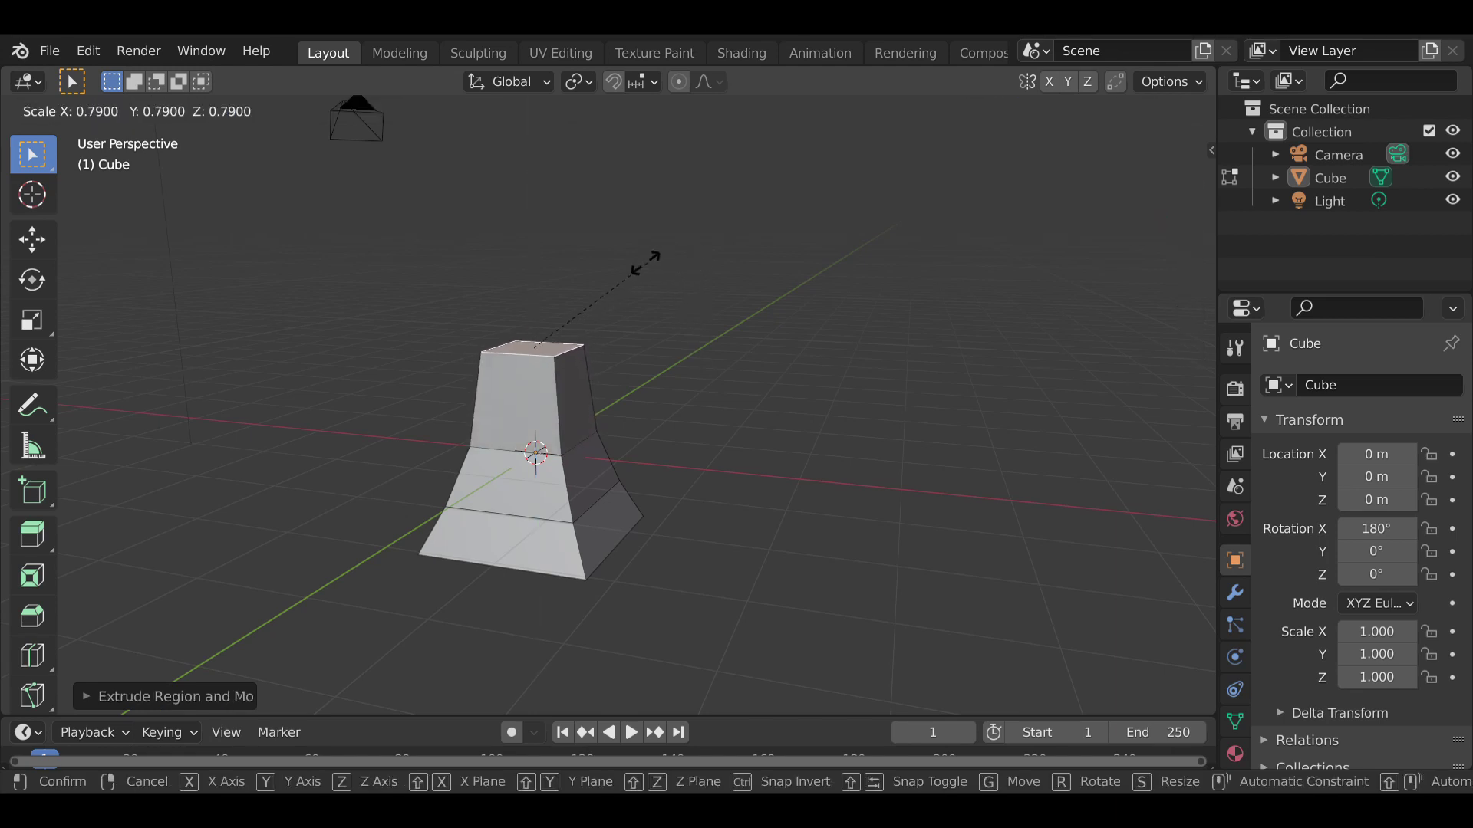
left_click(612, 260)
key("e")
left_click(623, 219)
key("s")
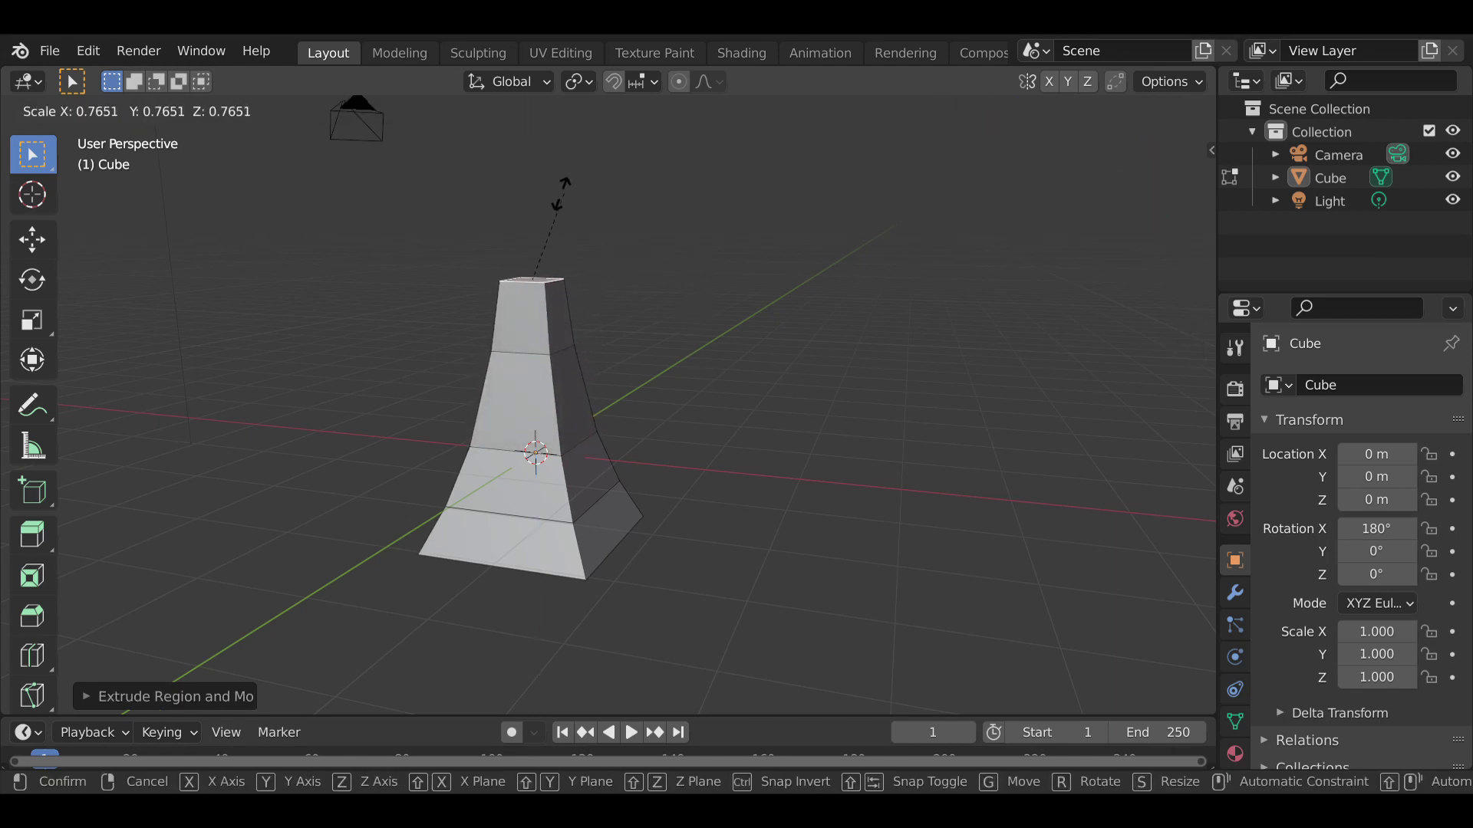
left_click(519, 210)
key("e")
left_click(661, 234)
key("s")
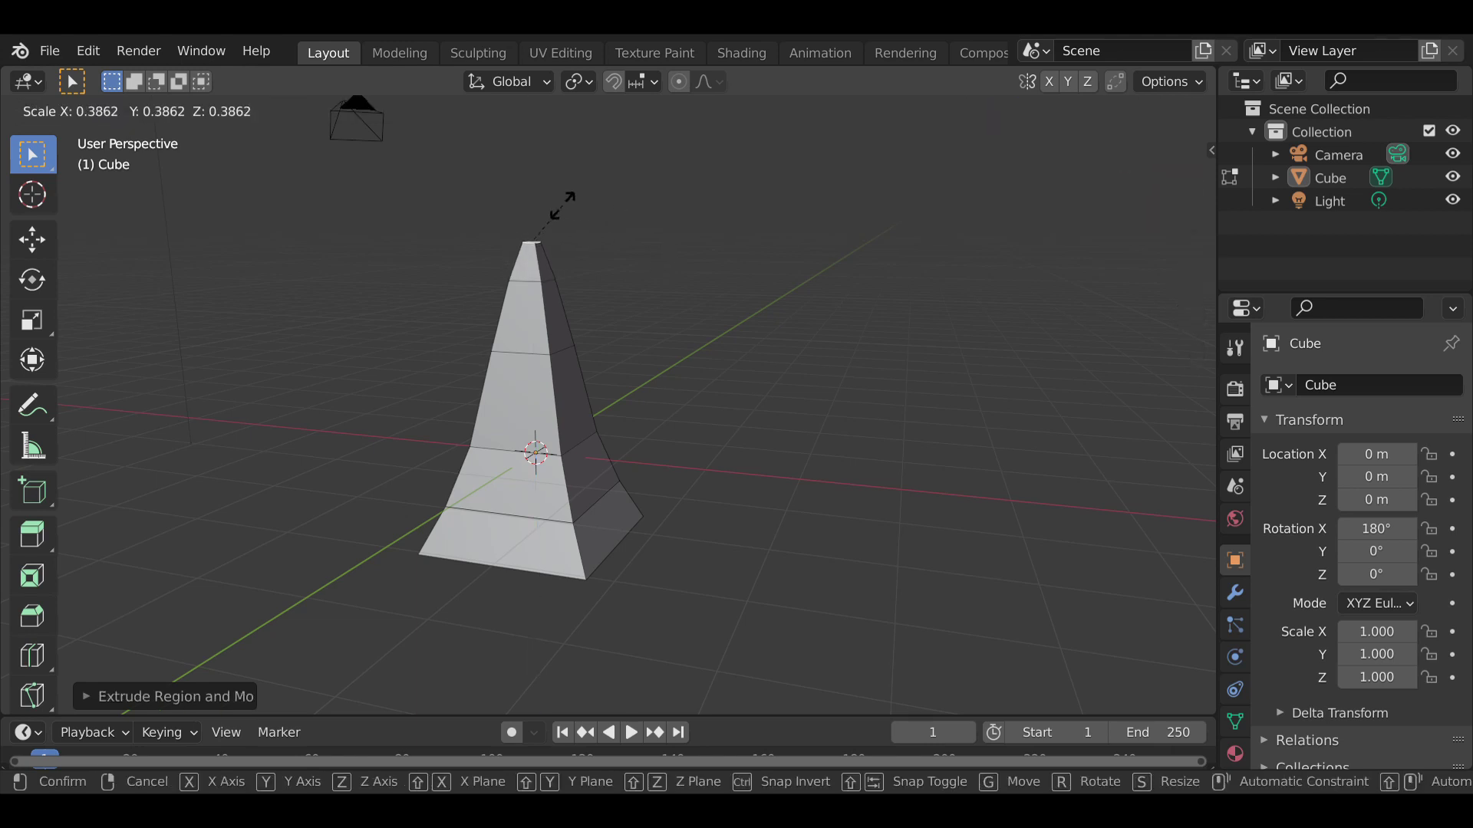
left_click(570, 212)
- Return to Object Mode and apply level-1 subdivision smoothing to the spire
key("Tab")
key("ctrl+1")
middle_click_drag(790, 385, 745, 413)
key("Tab")
key("Tab")
key("Delete")
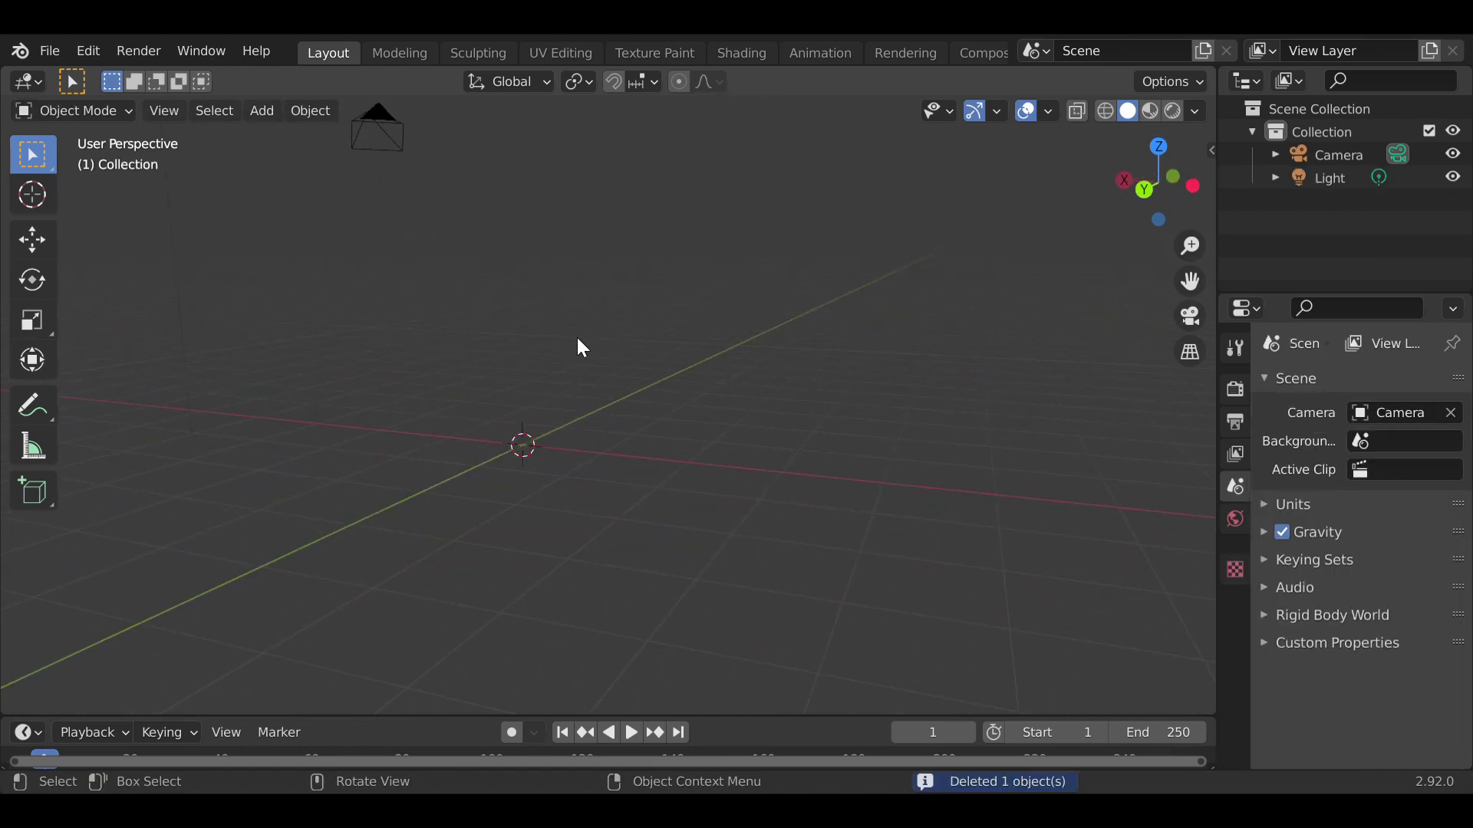
middle_click_drag(648, 391, 767, 399)
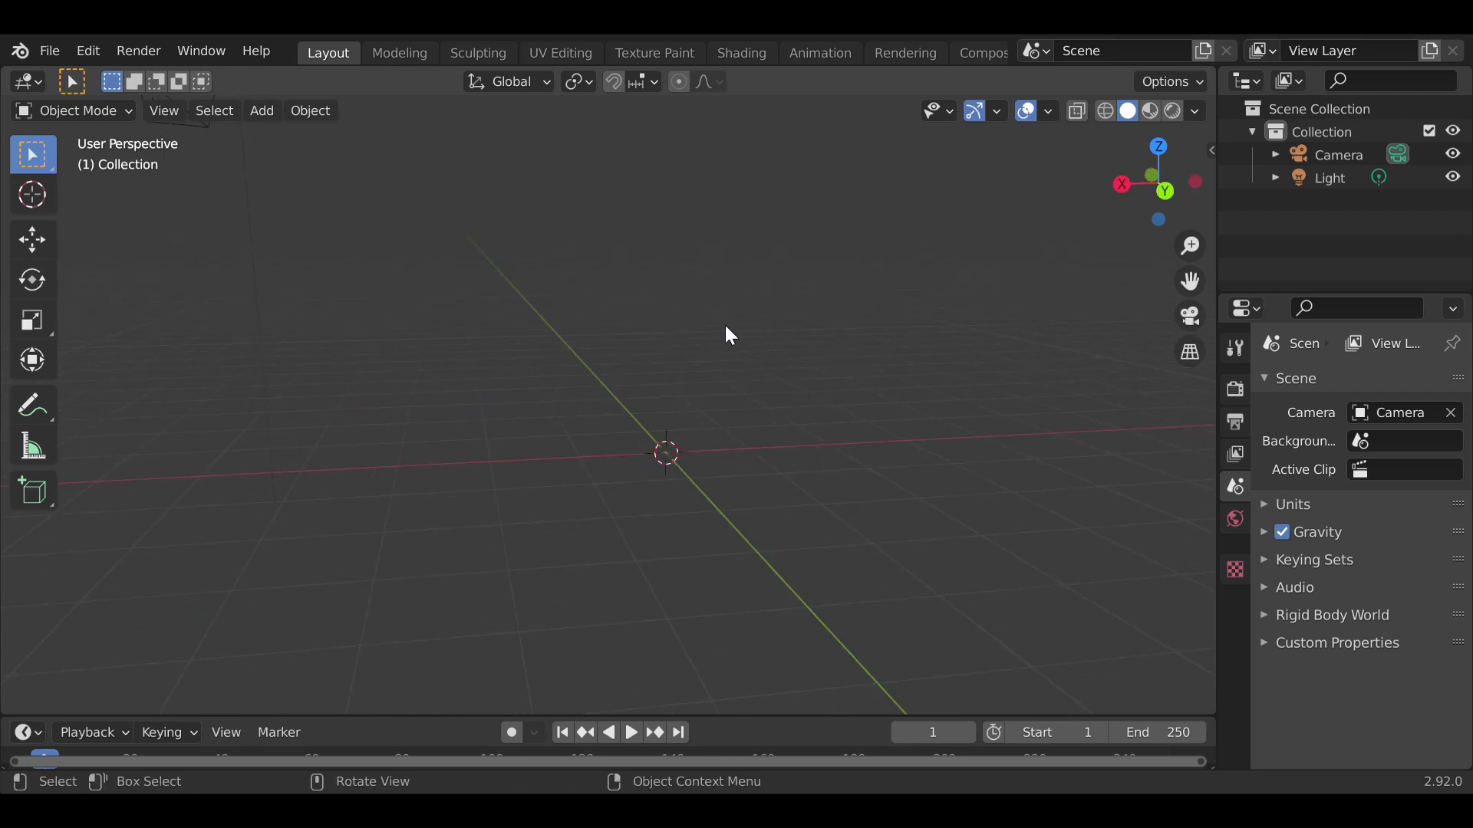
left_click(268, 113)
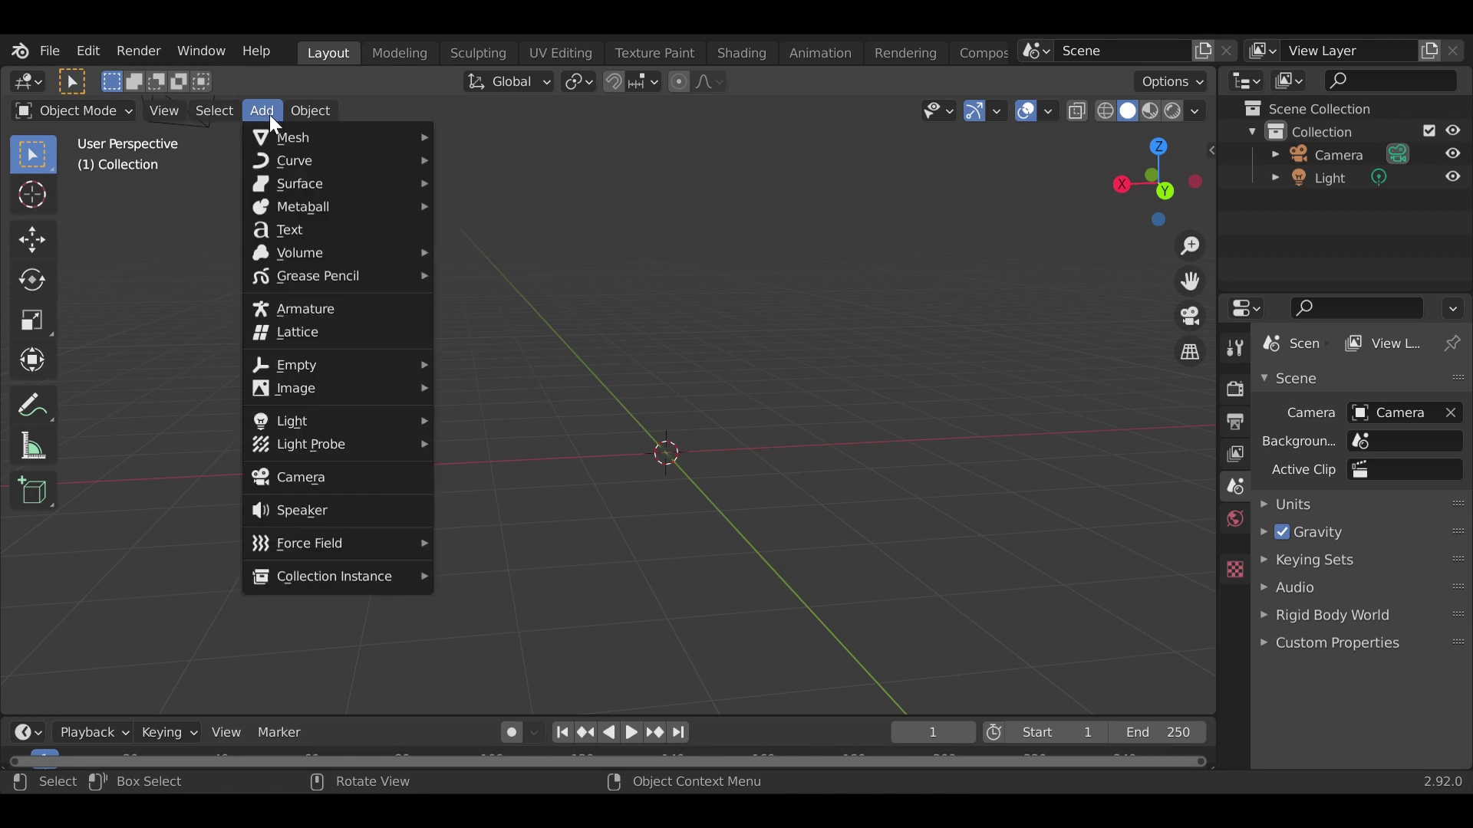
mouse_move(276, 132)
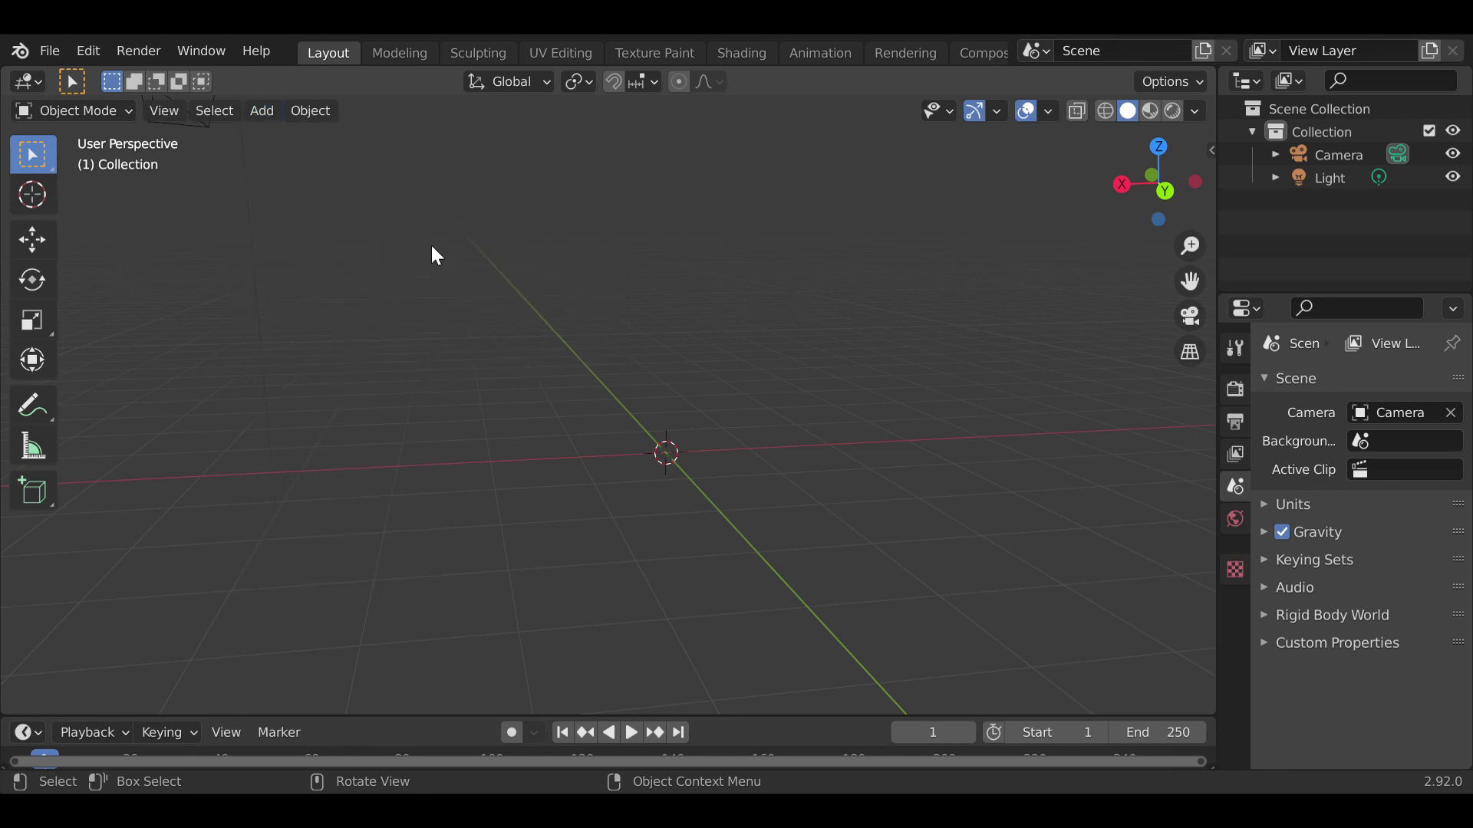
left_click(259, 112)
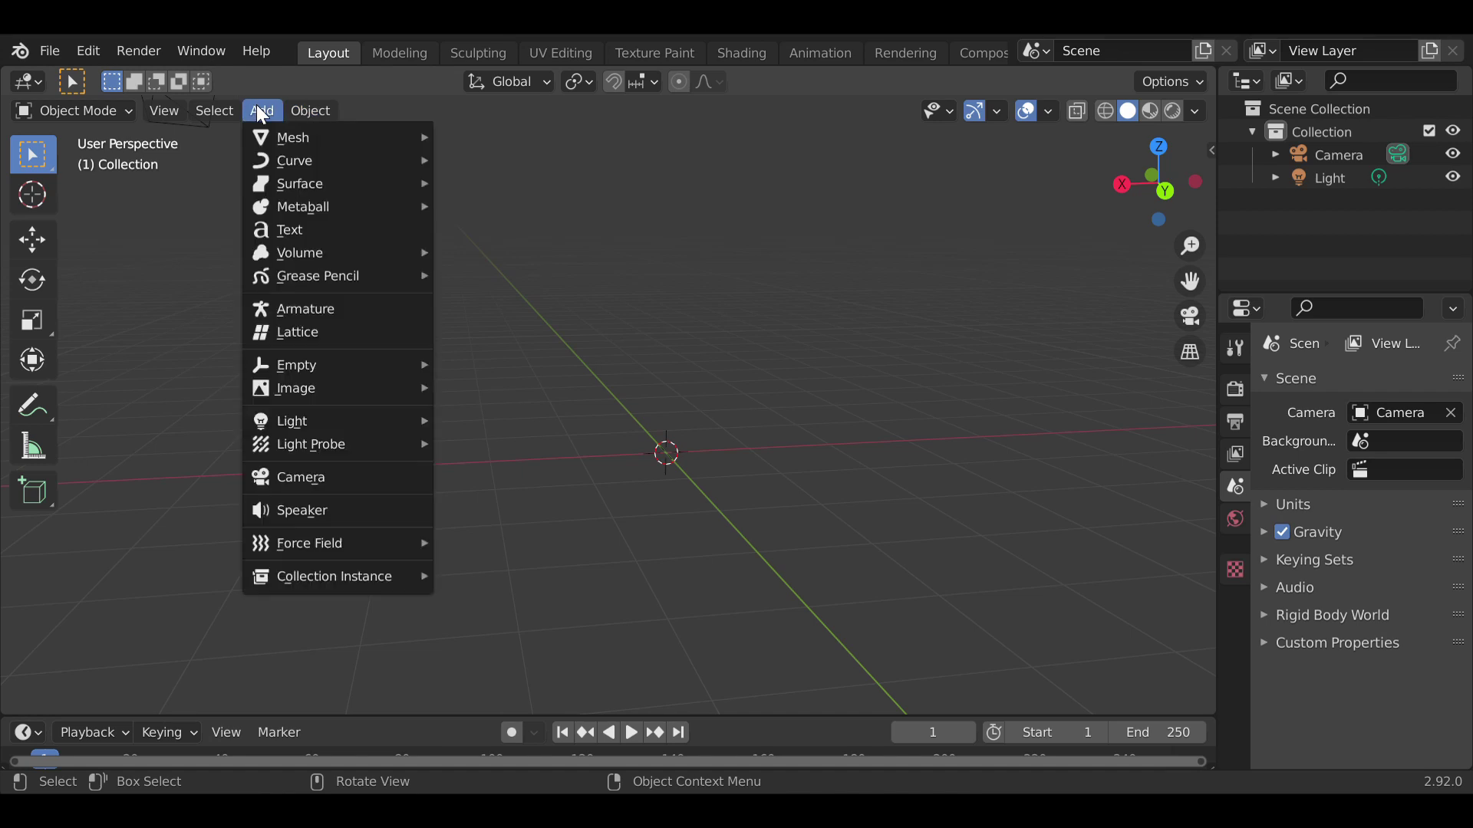
mouse_move(282, 137)
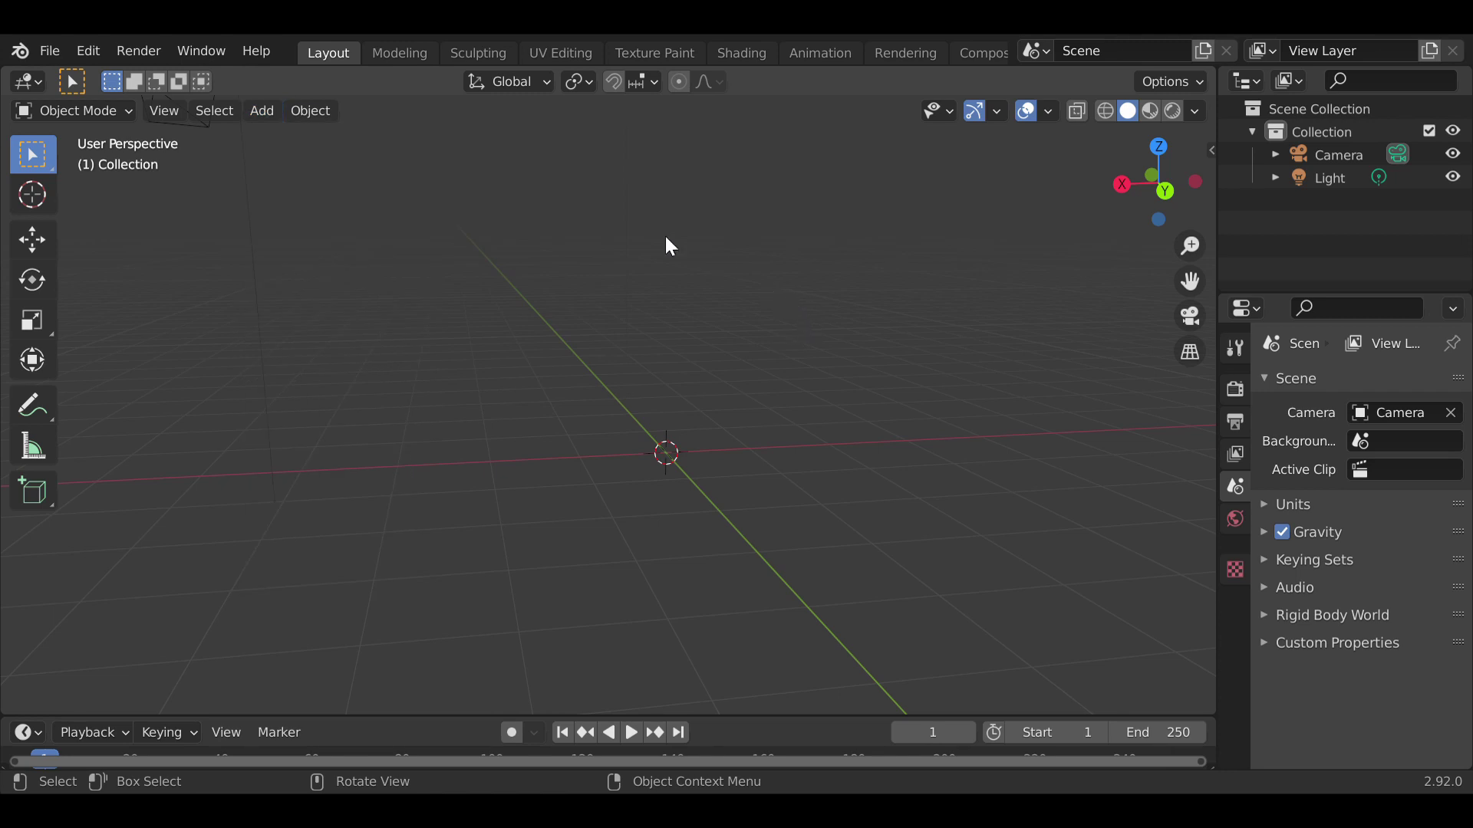
key("ctrl+a")
key("shift+a")
mouse_move(598, 279)
left_click(749, 300)
left_click(827, 259)
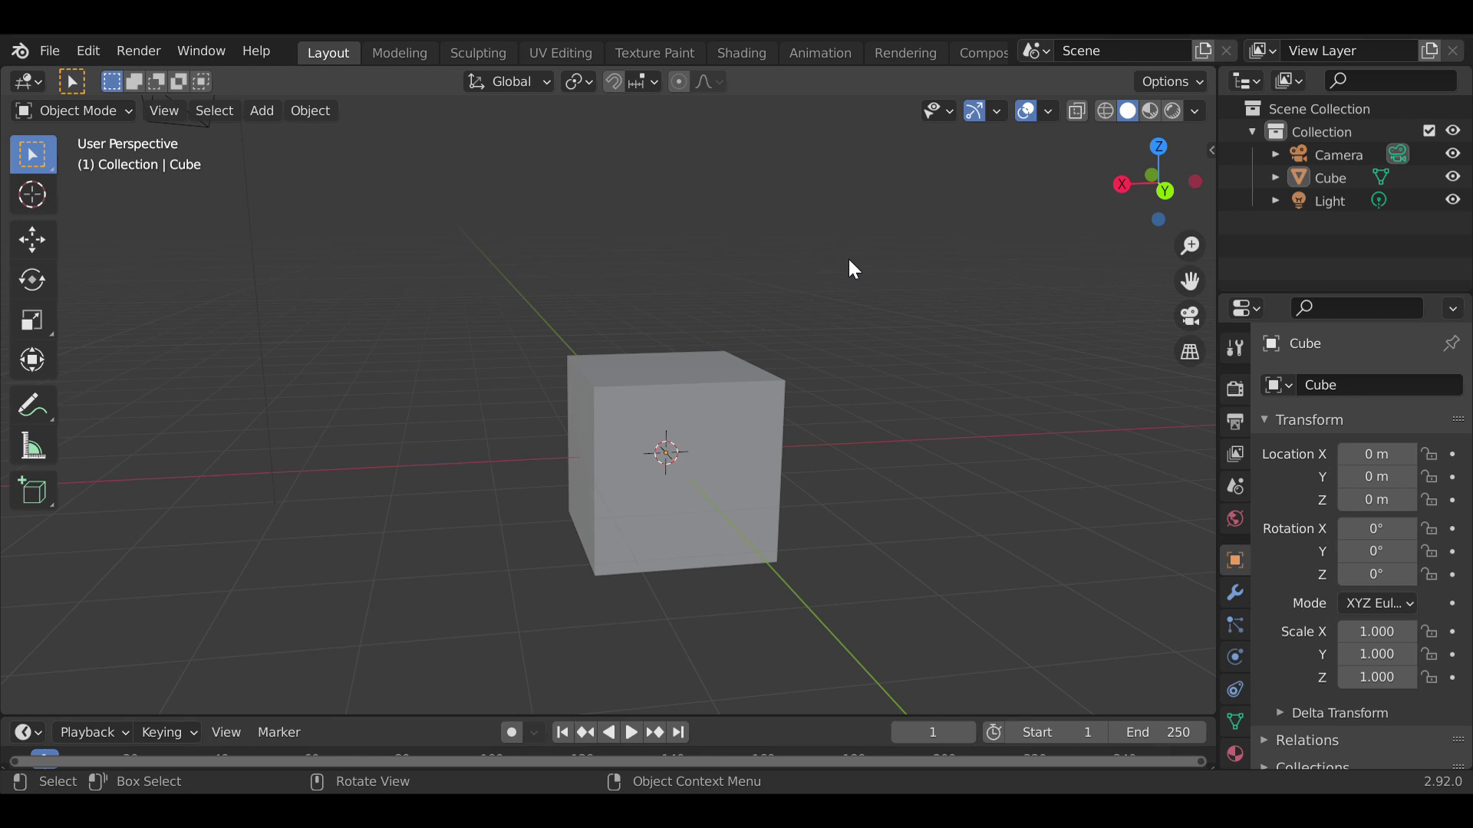
left_click(724, 452)
key("Delete")
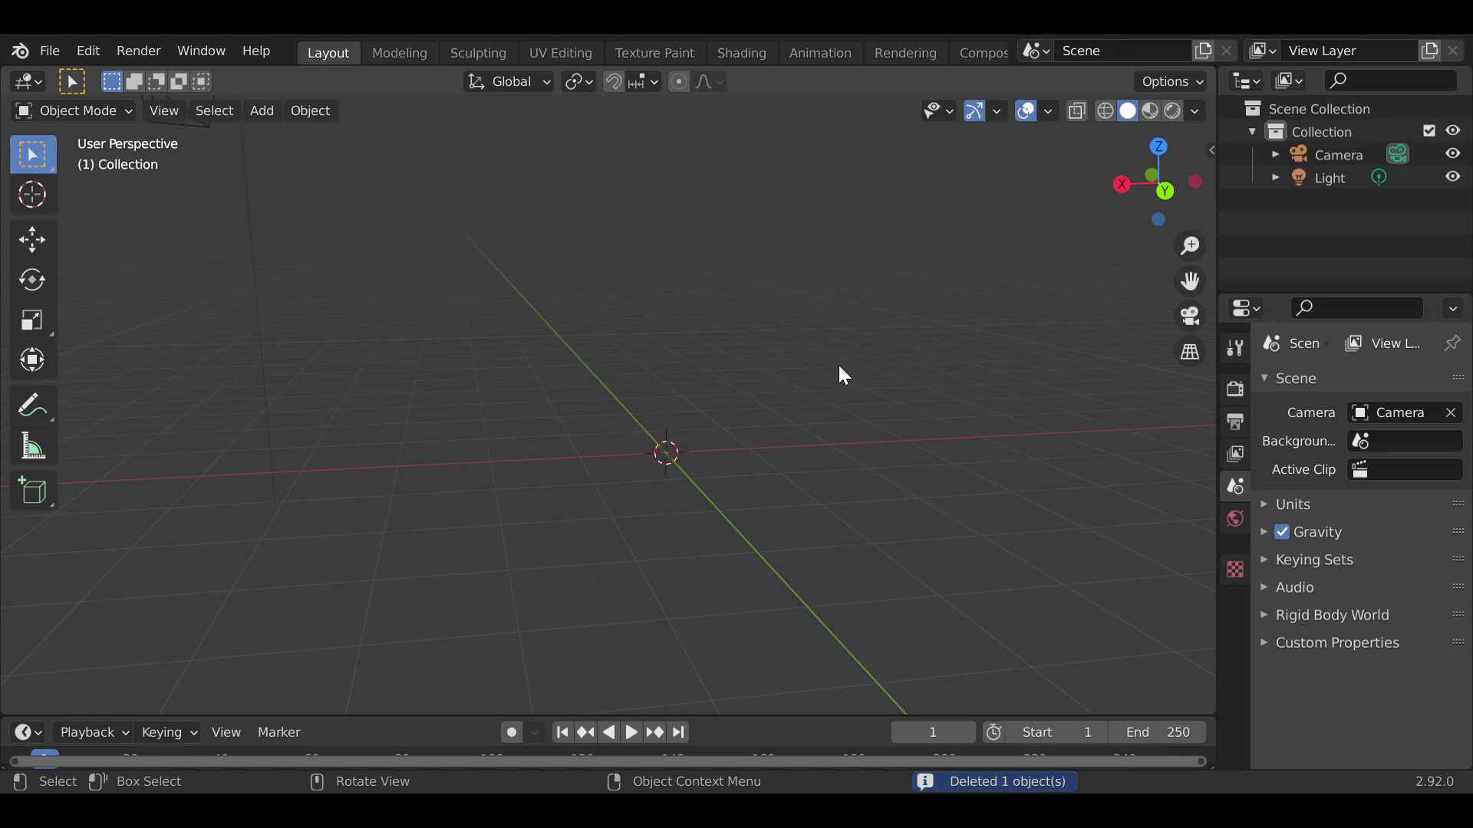
key("ctrl+z")
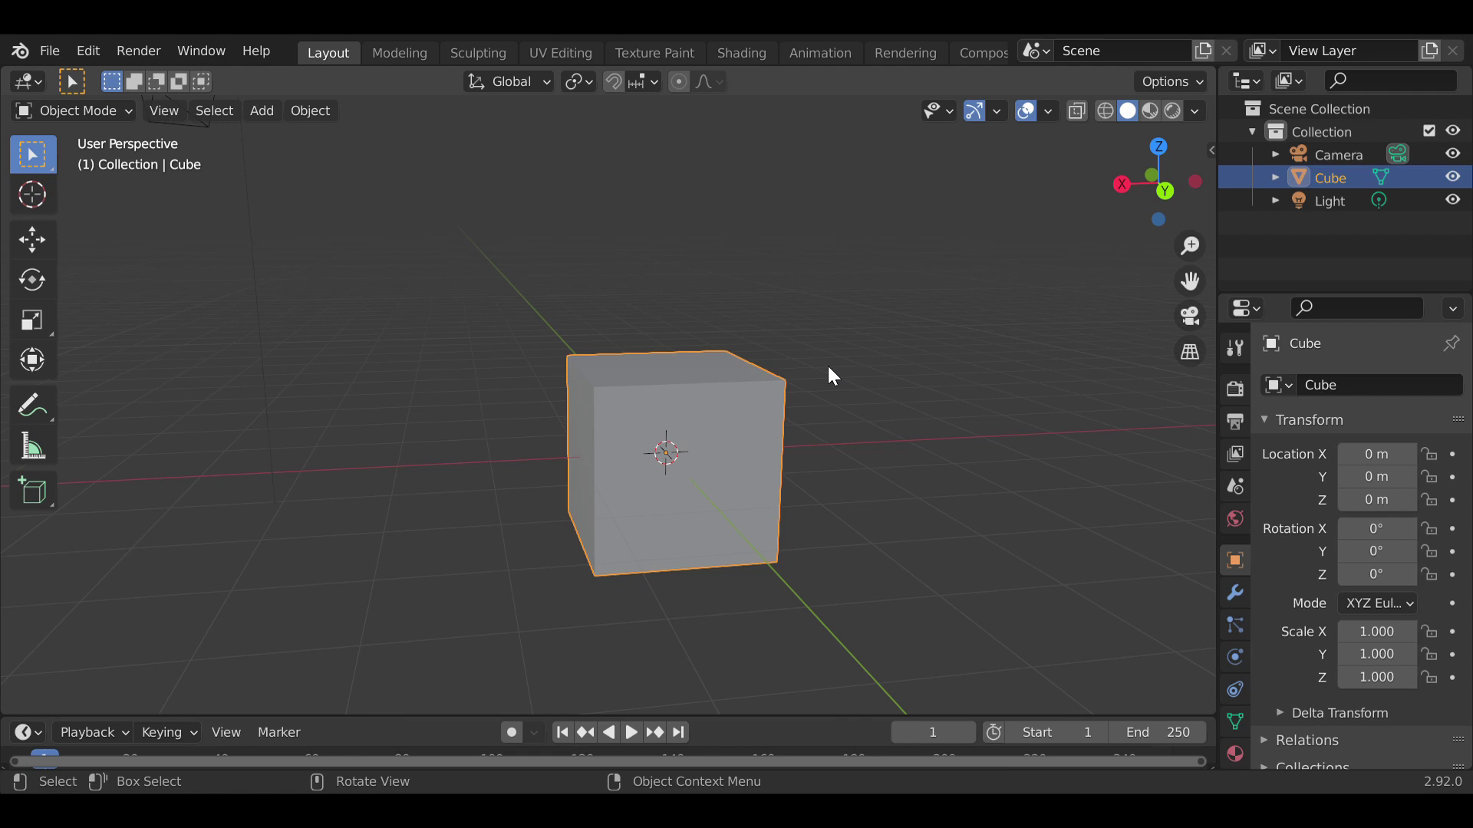
key("Delete")
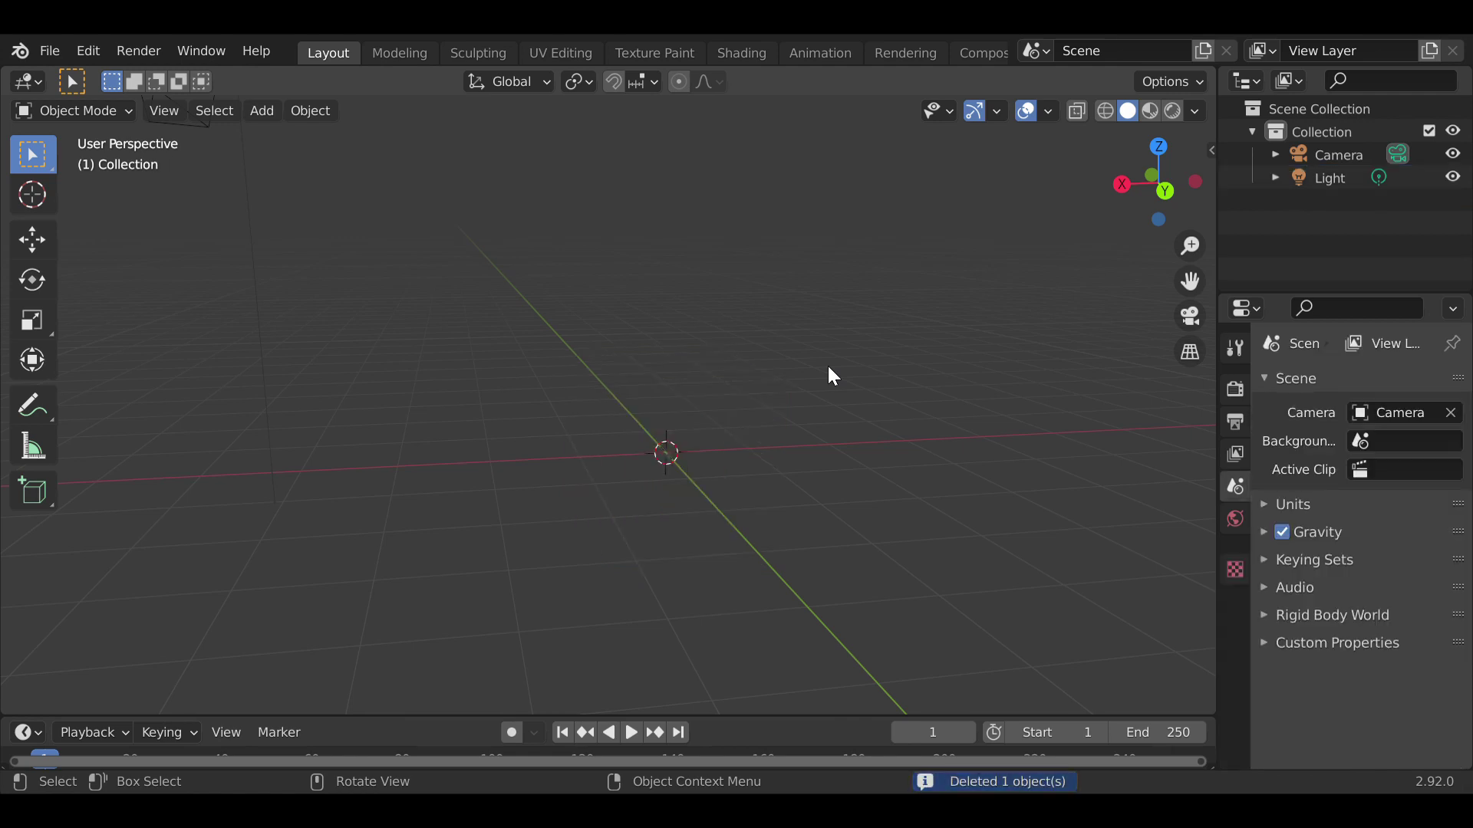
- Add a mesh plane at the origin and select it
left_click(265, 111)
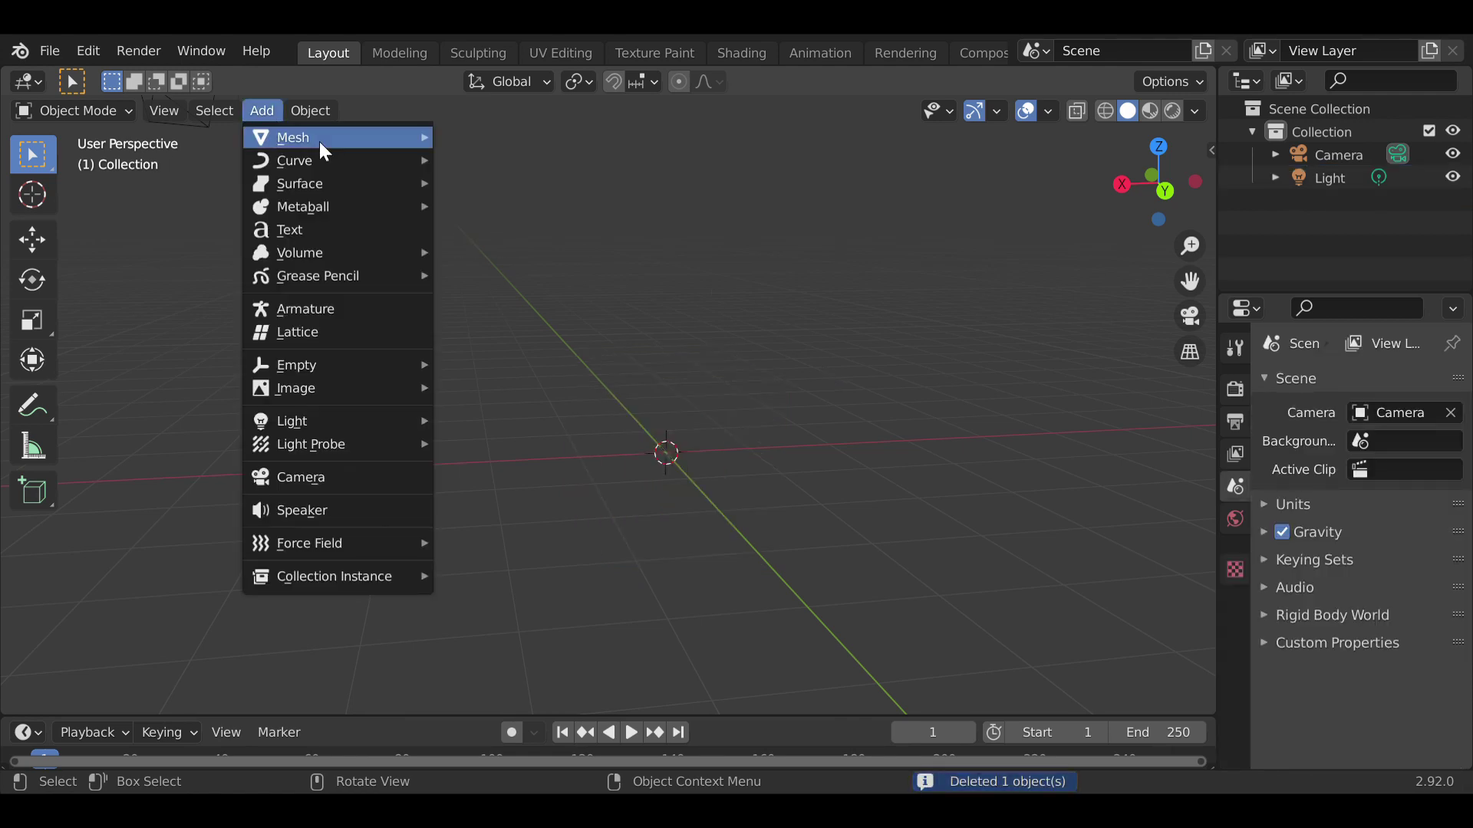
left_click(491, 136)
middle_click_drag(819, 312, 780, 291)
left_click(706, 371)
middle_click_drag(705, 371, 806, 469)
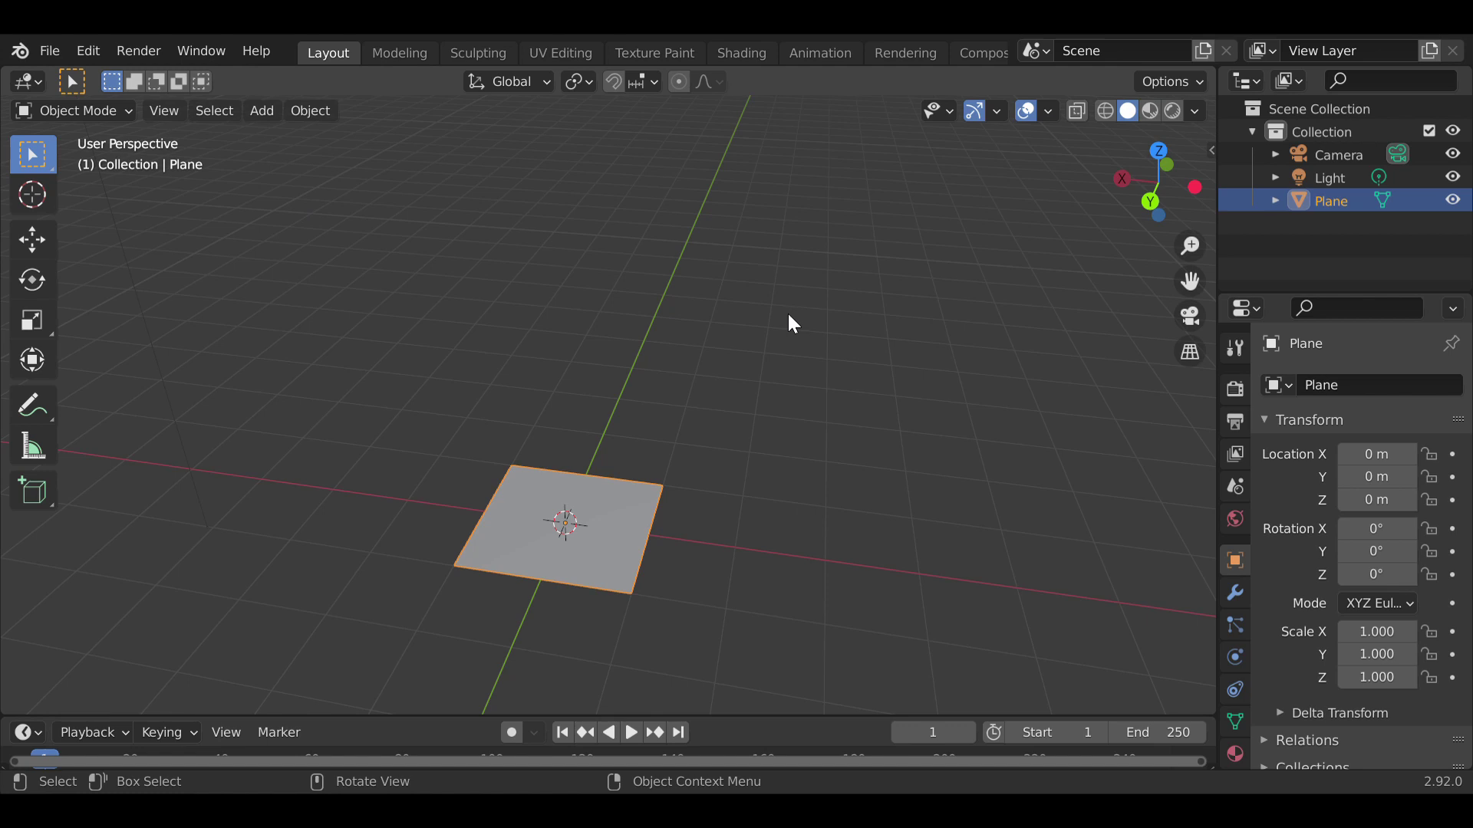
- In Edit Mode, extrude the plane's face upward about 1.98 m
key("Tab")
left_click(680, 499)
middle_click_drag(680, 499, 848, 394)
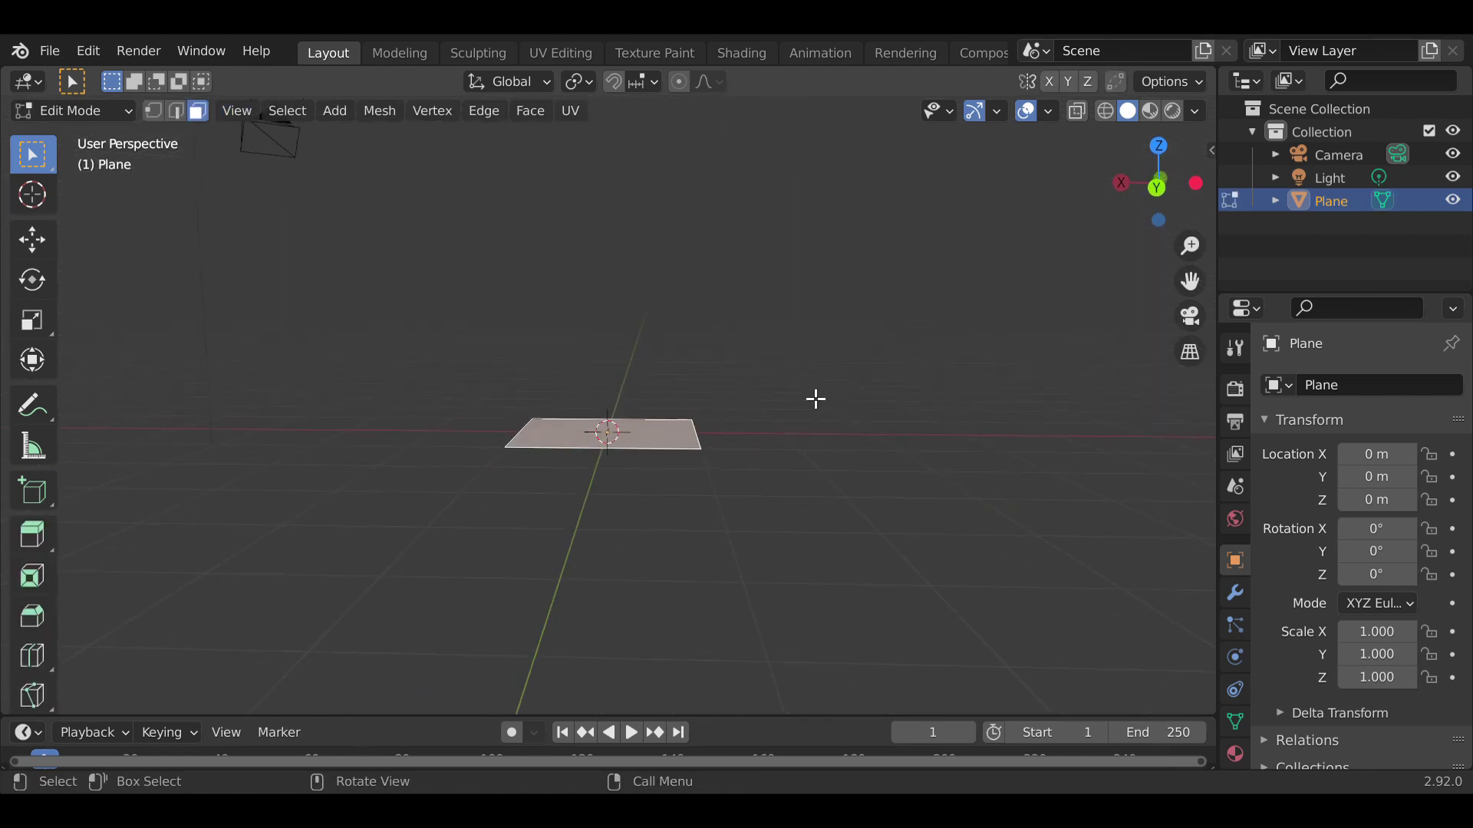
key("e")
left_click(798, 204)
- Return to Object Mode and delete the extruded block
middle_click_drag(783, 286, 443, 337)
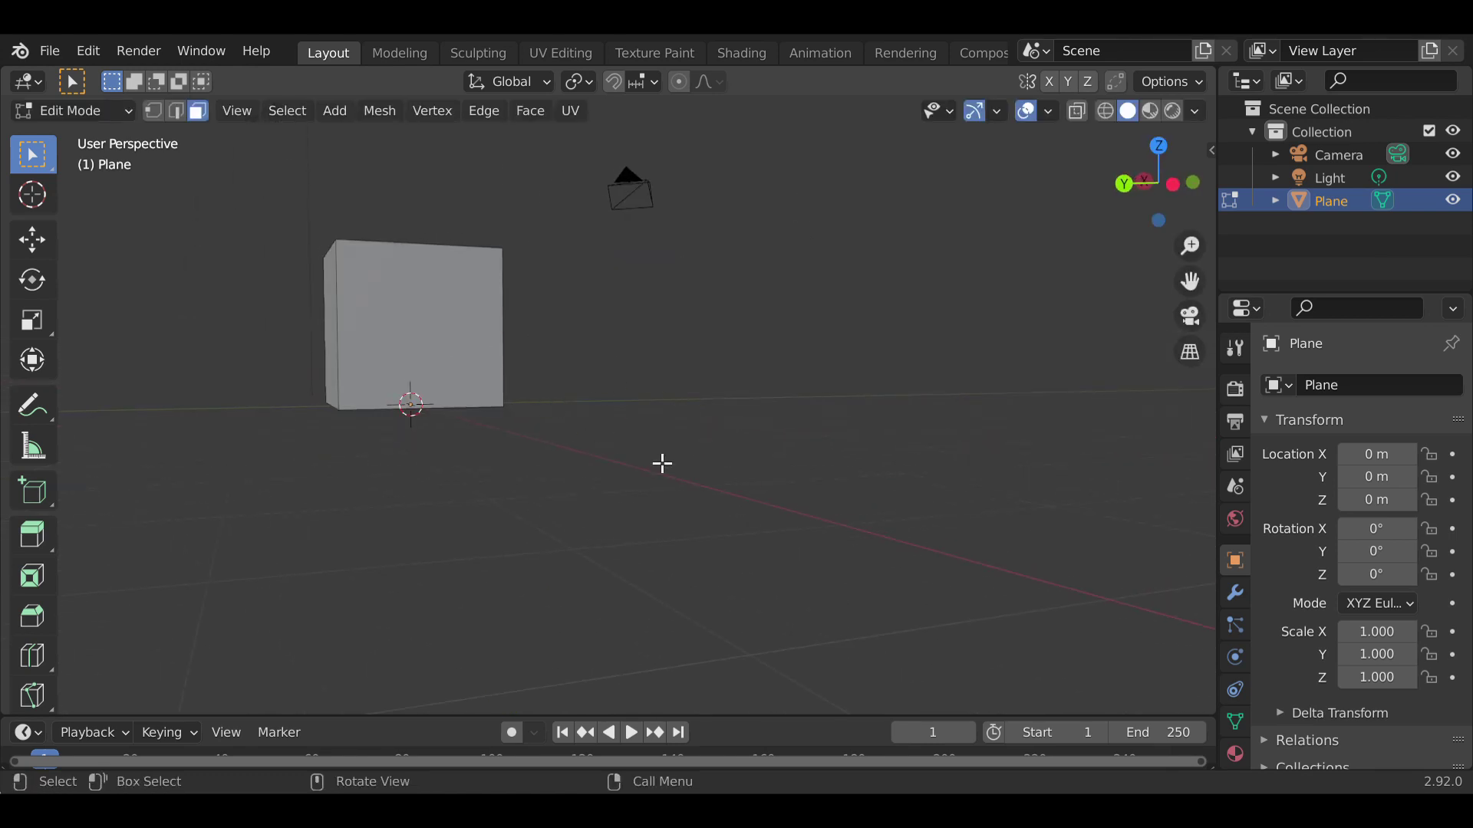
middle_click_drag(832, 534, 937, 549)
key("Tab")
key("Delete")
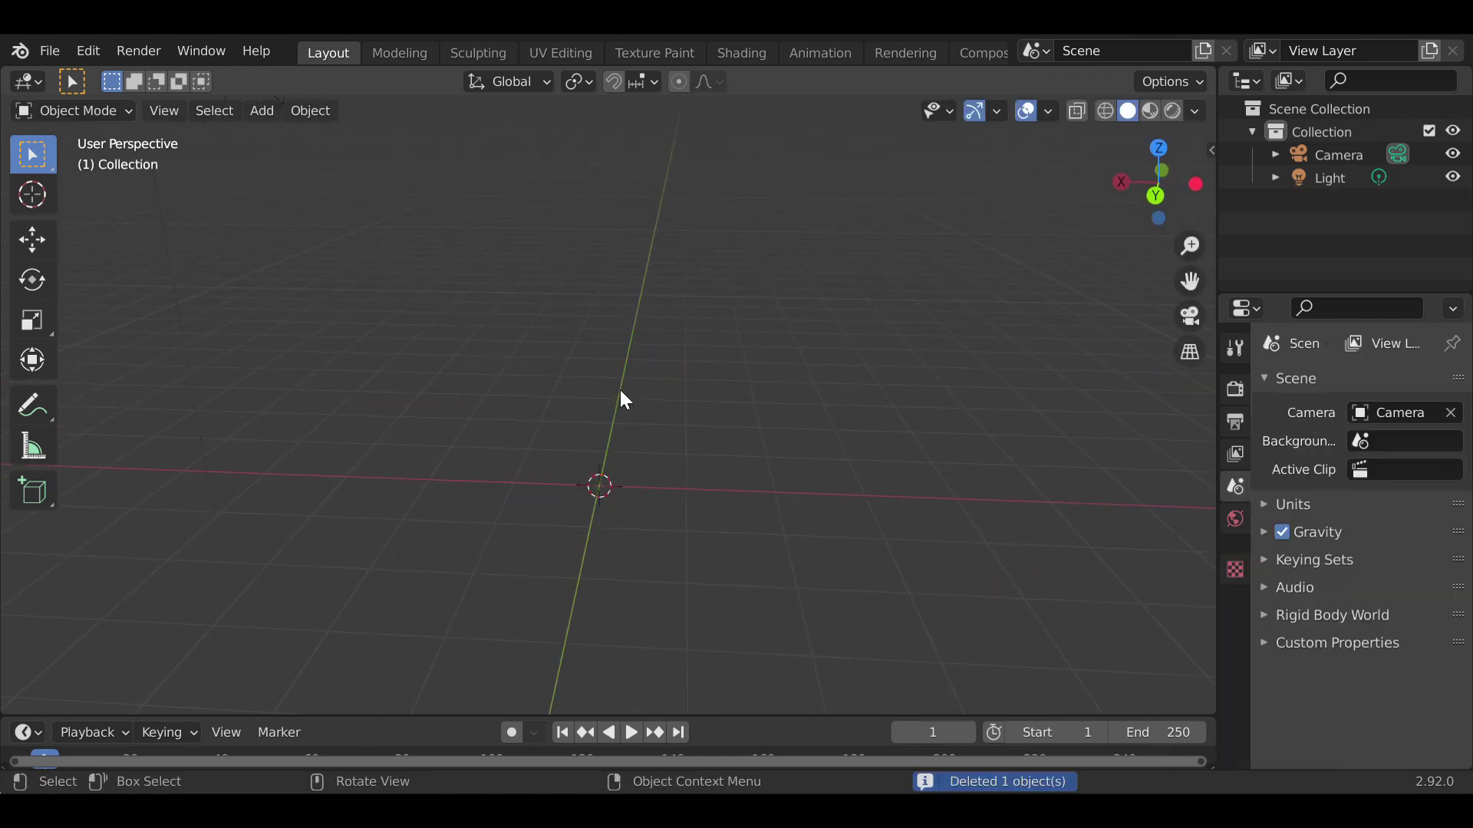
- Add a mesh circle, then select and delete it
left_click(263, 111)
mouse_move(278, 136)
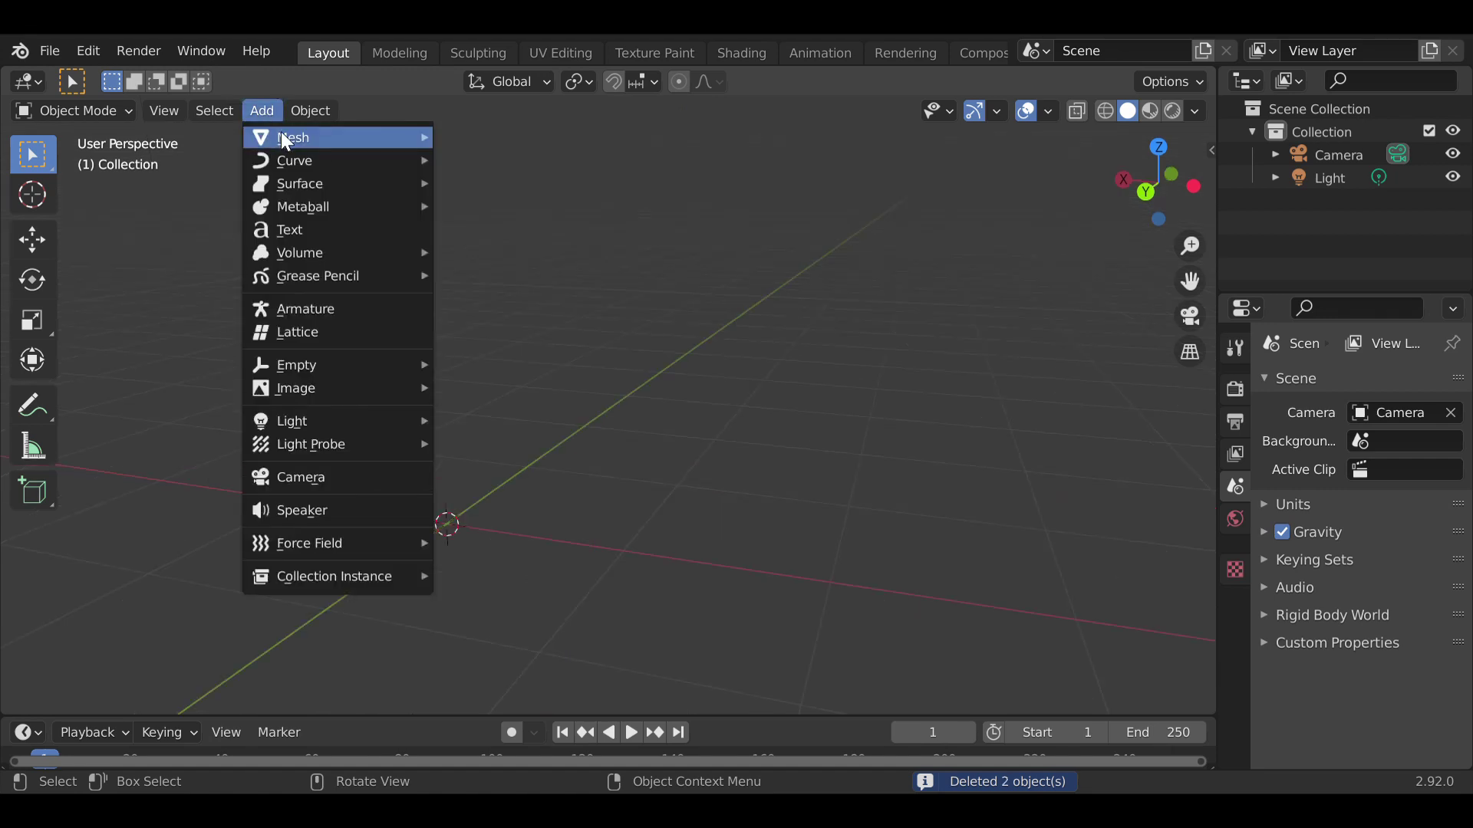
left_click(525, 184)
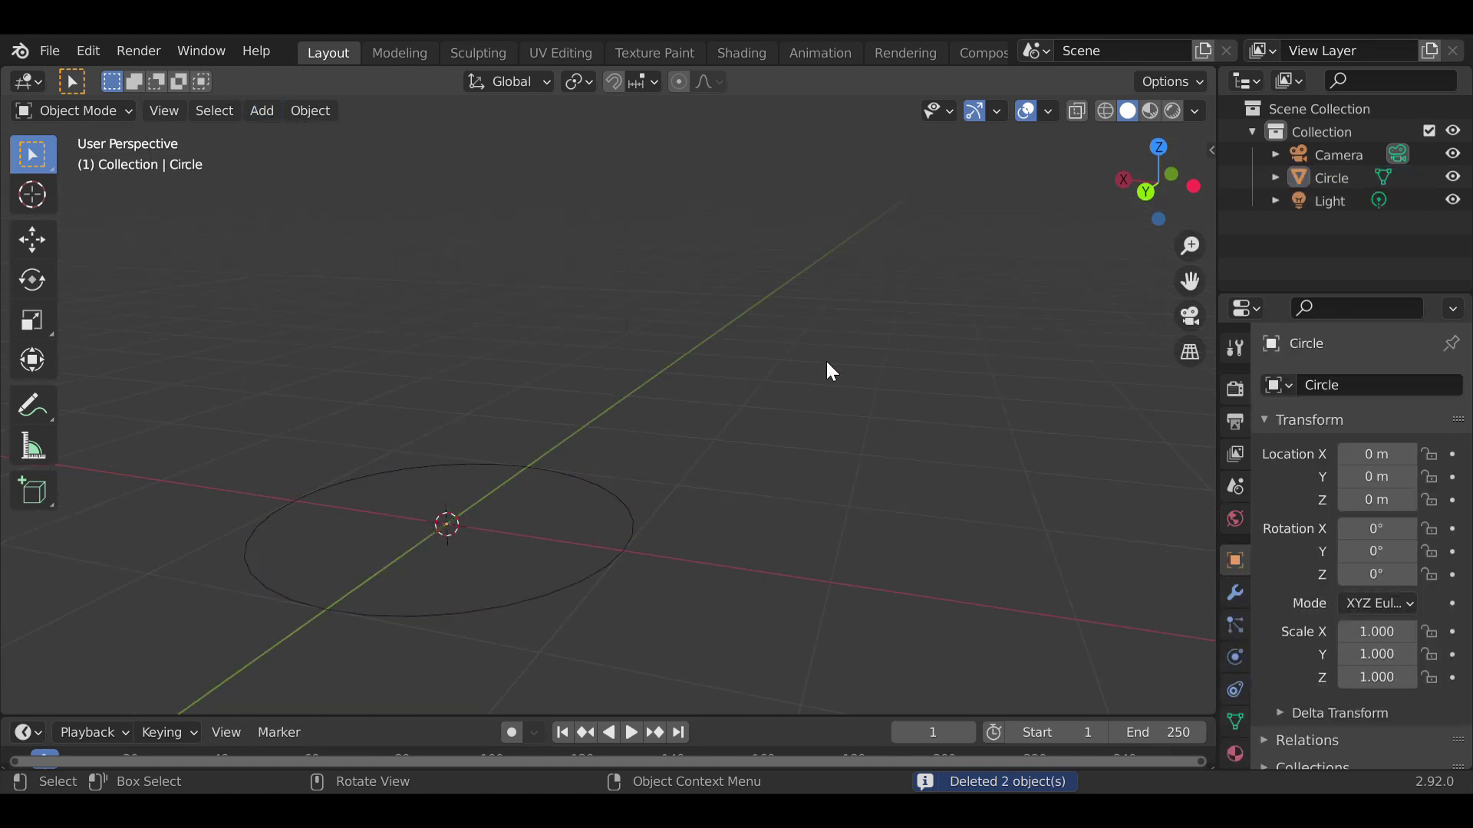
left_click(583, 485)
key("Delete")
- Add a UV sphere and frame the view on it
left_click(265, 112)
mouse_move(297, 137)
left_click(537, 204)
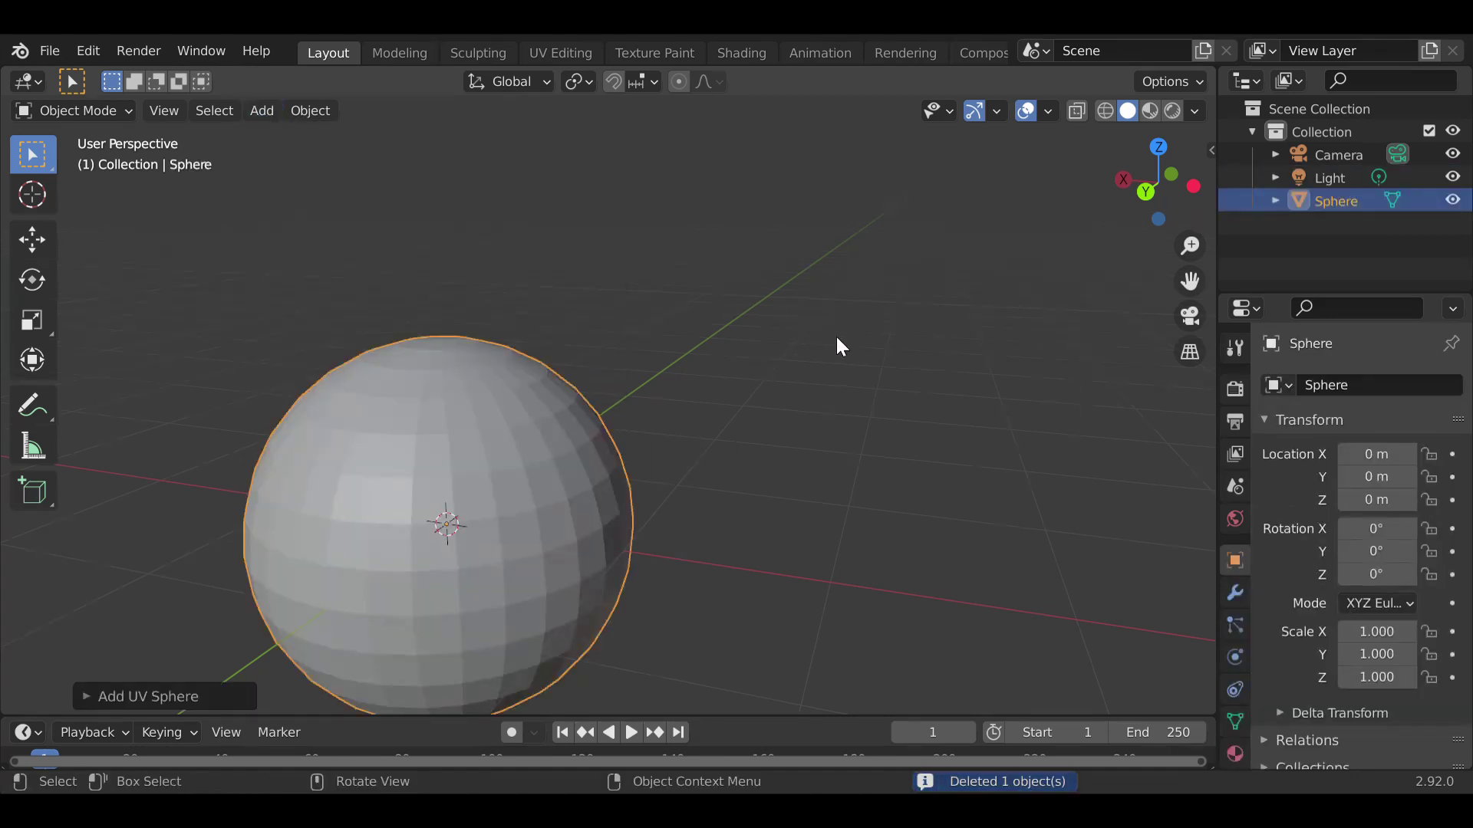
key("KP_Decimal")
middle_click_drag(880, 351, 932, 341)
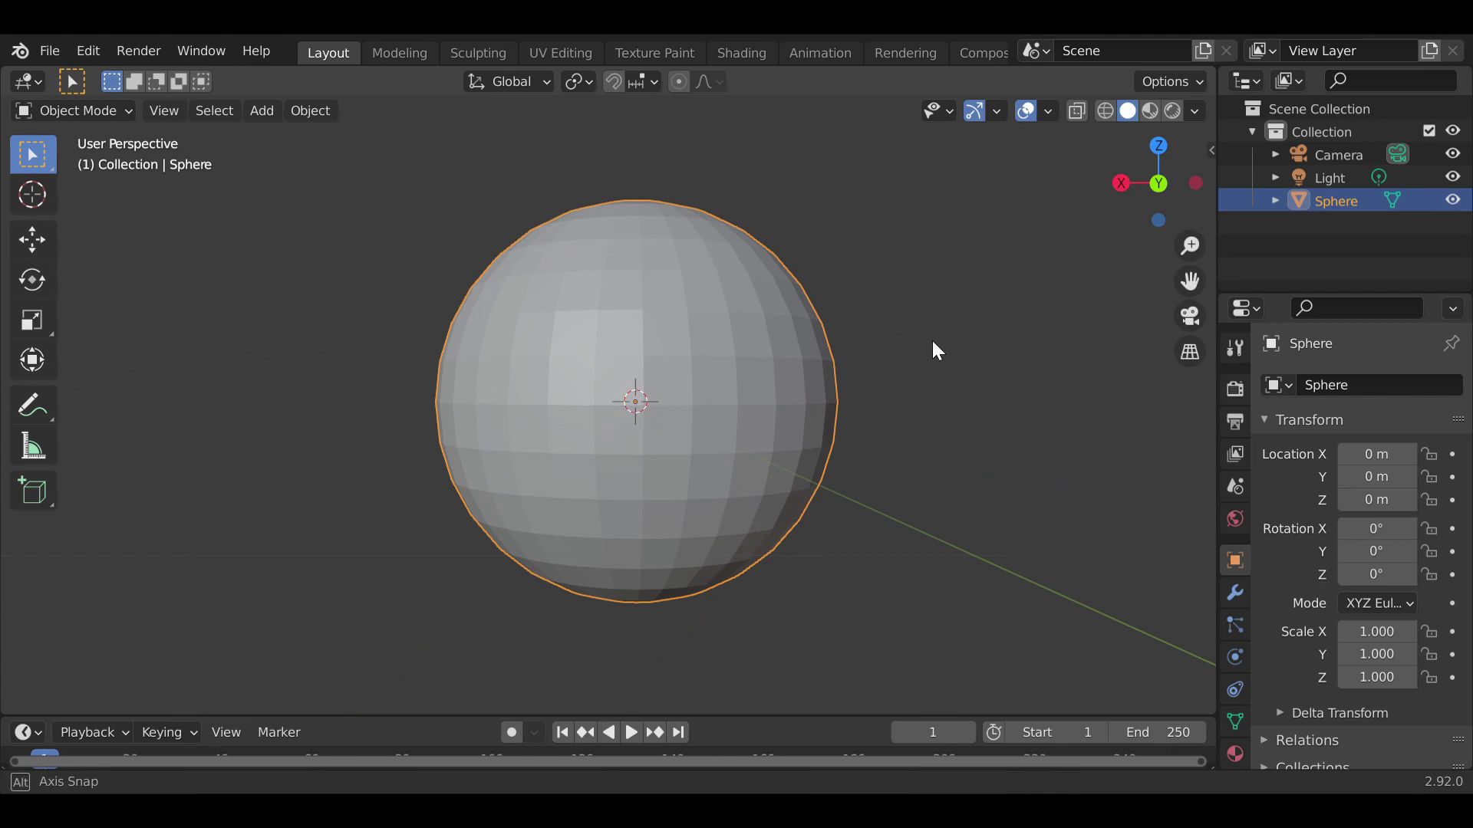
scroll(573, 273, "up", 5)
scroll(641, 328, "down", 3)
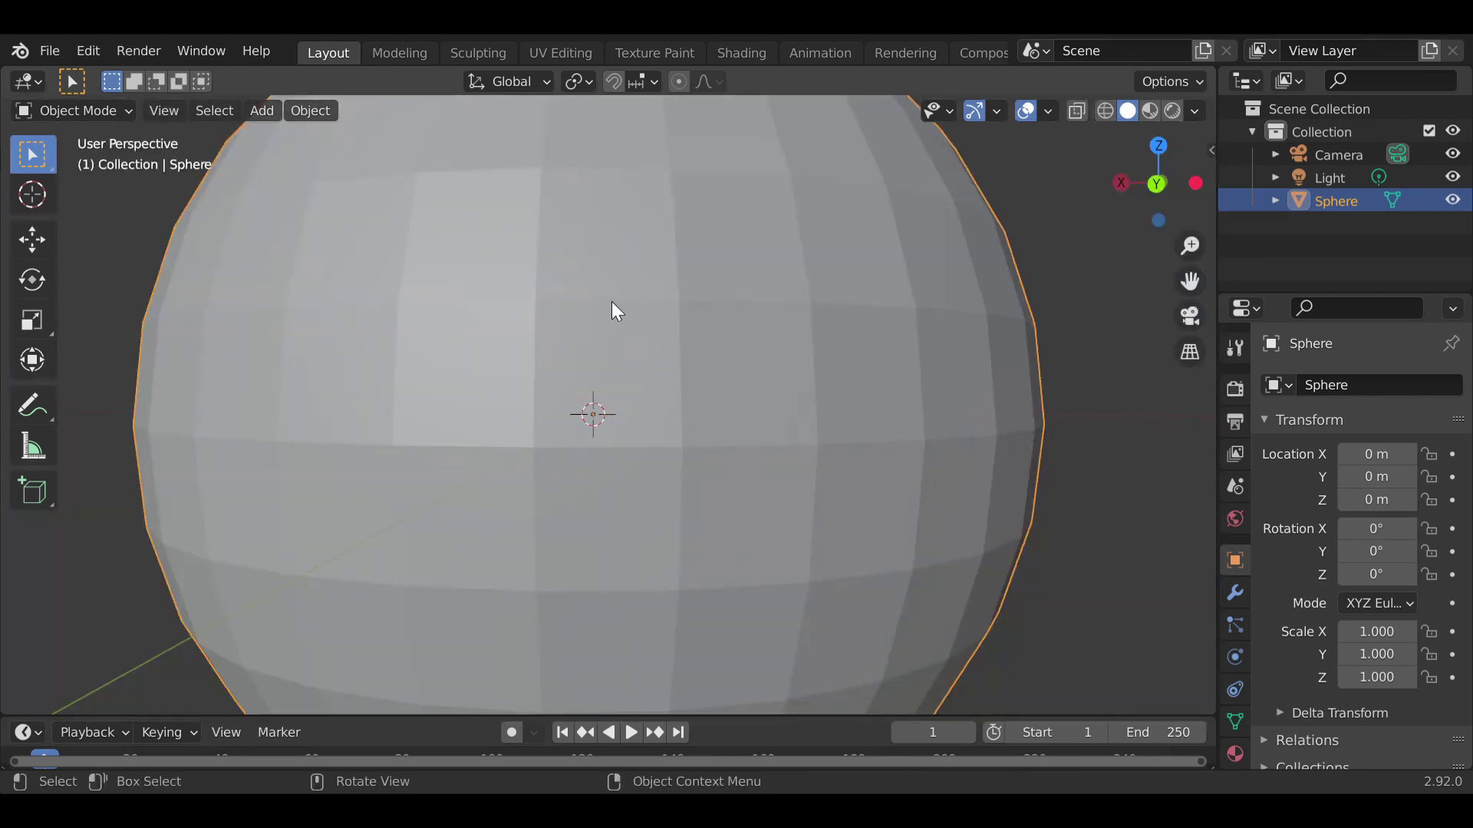
- Enter the sphere's Edit Mode in face select, deselect all, then exit and delete it
key("Tab")
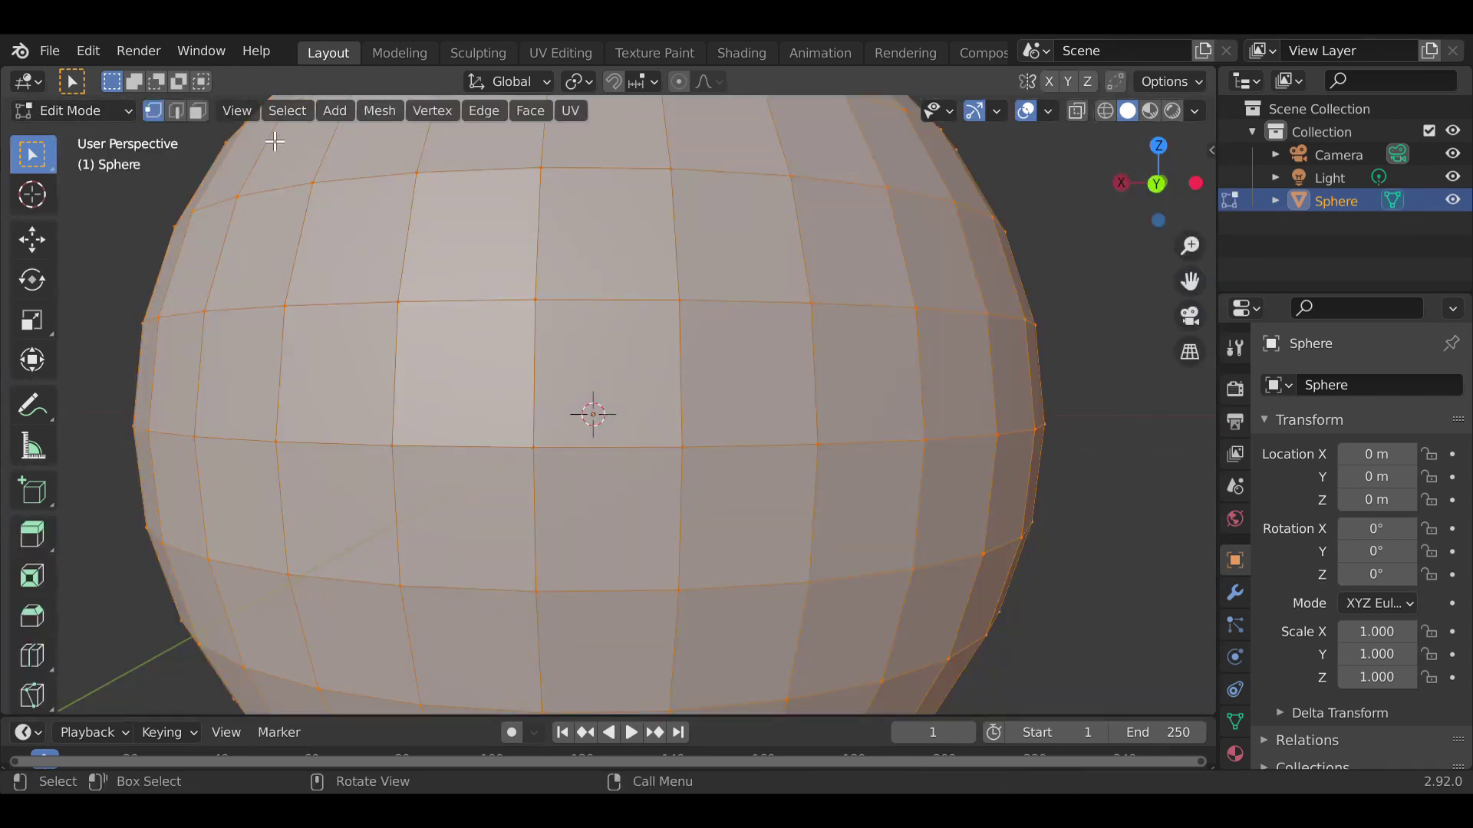
left_click(199, 111)
scroll(599, 353, "down", 4)
key("alt+a")
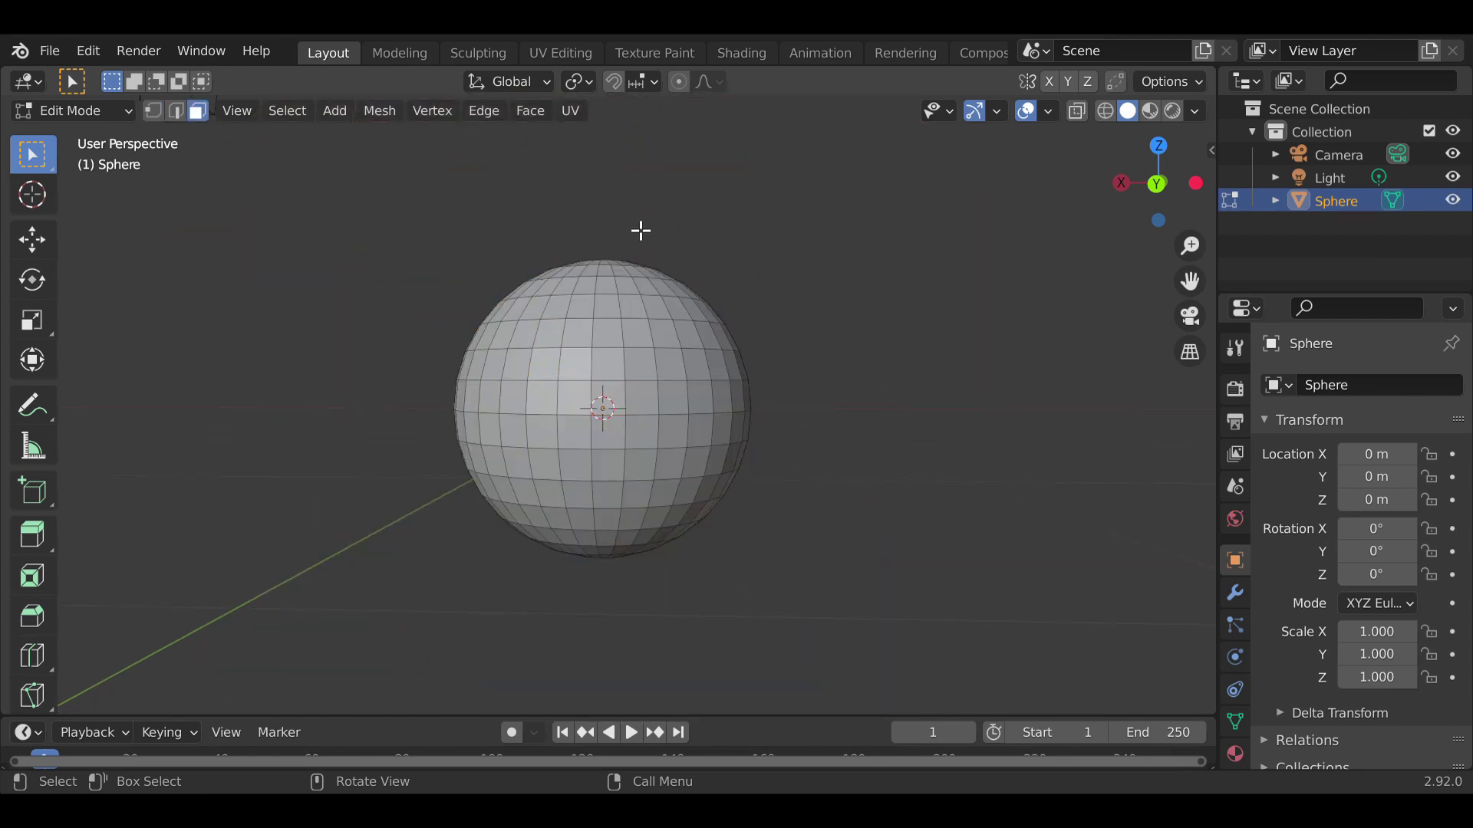
key("Tab")
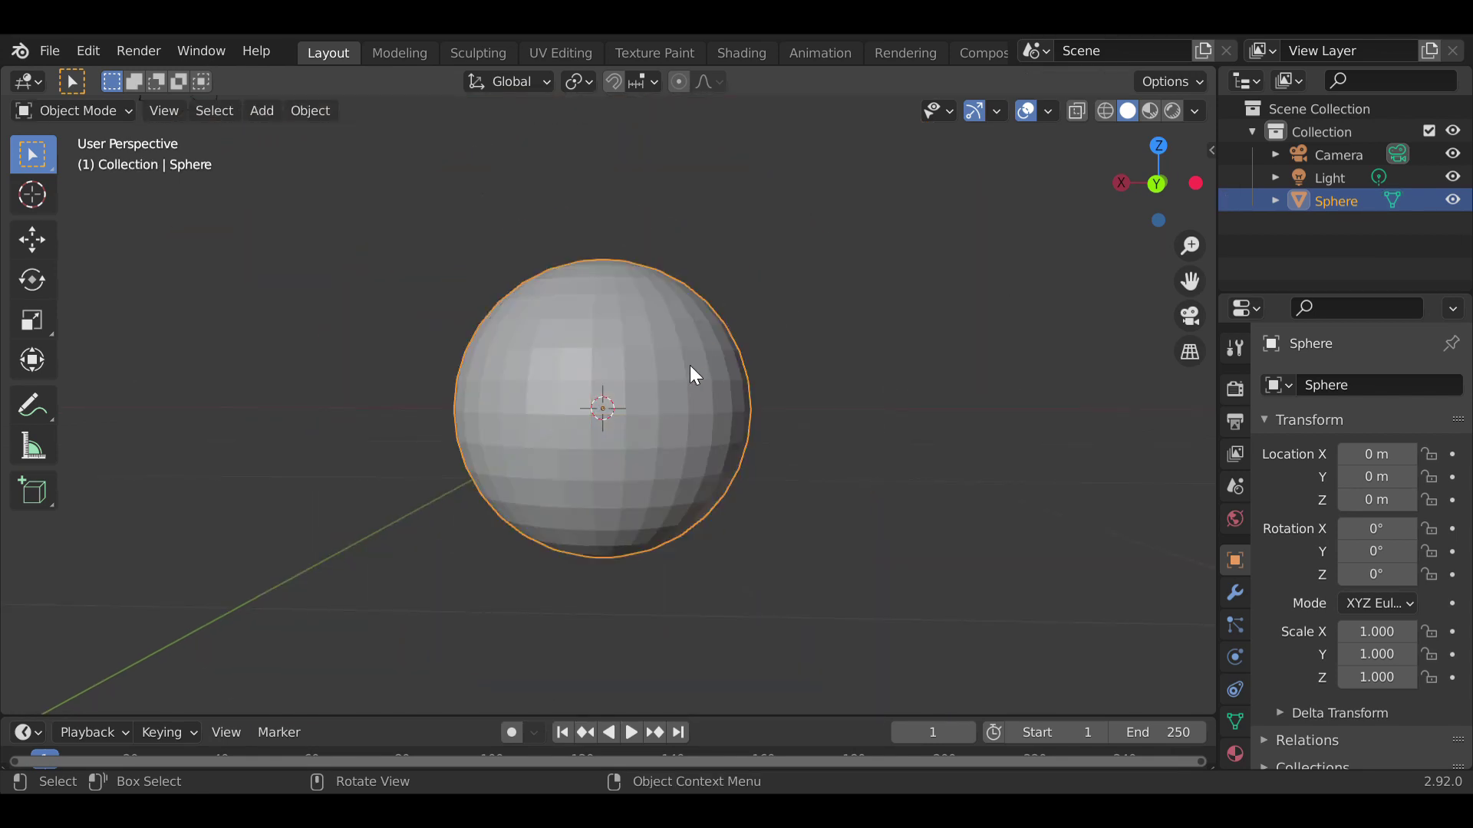
key("Delete")
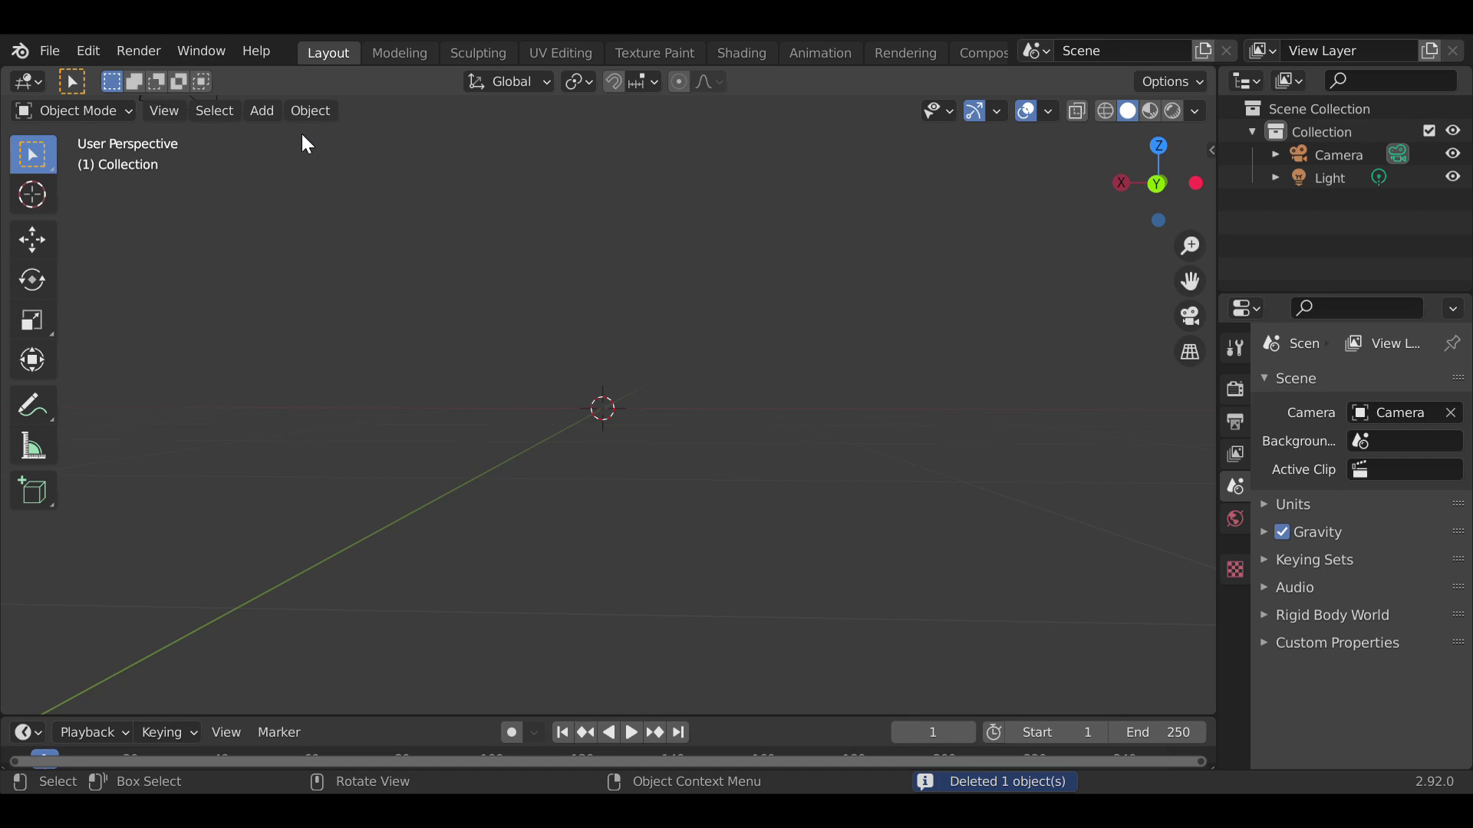
- Add an icosphere, delete it, and reopen the Add > Mesh list
left_click(262, 111)
mouse_move(292, 138)
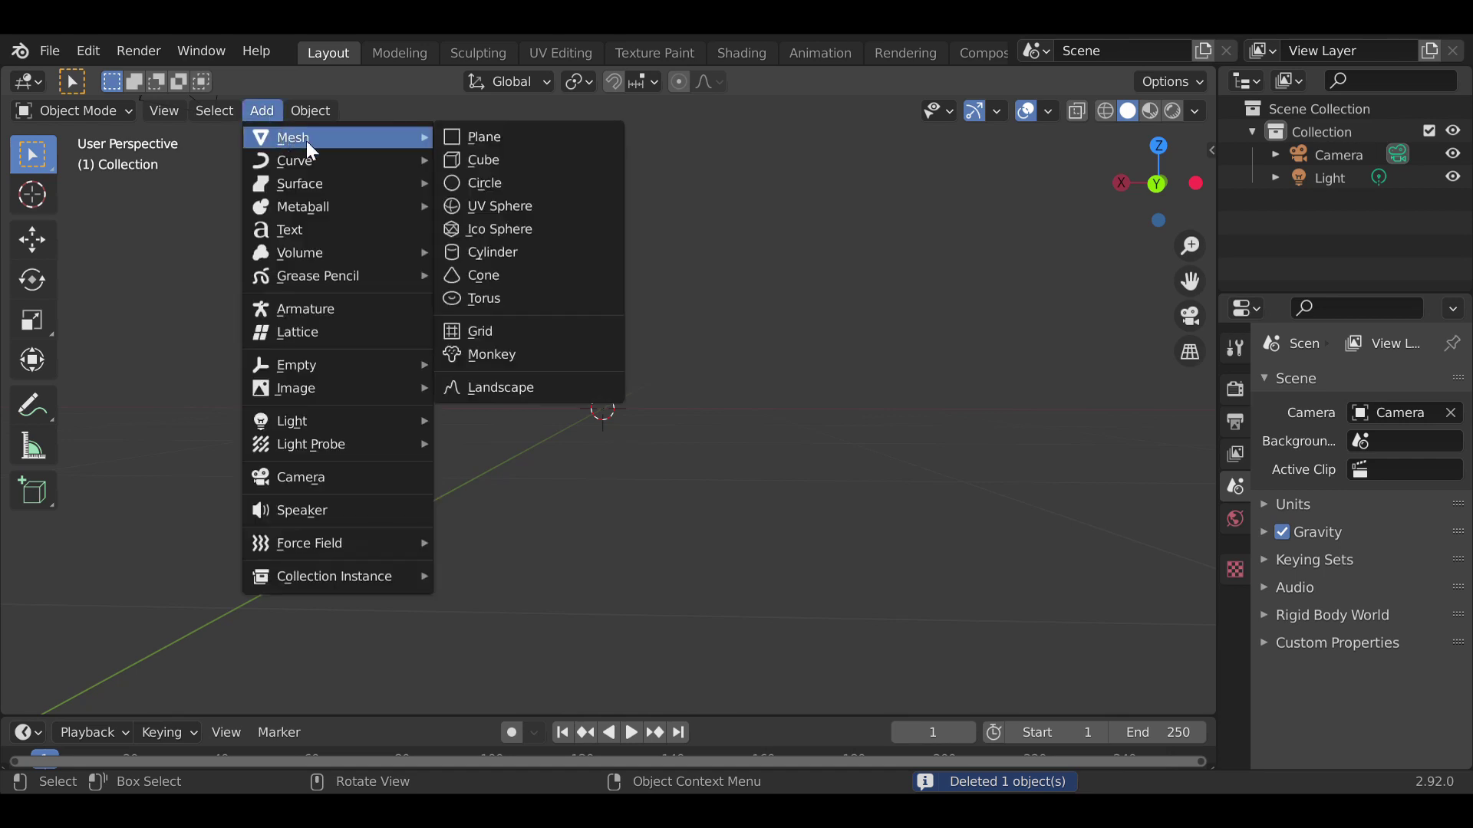
left_click(506, 230)
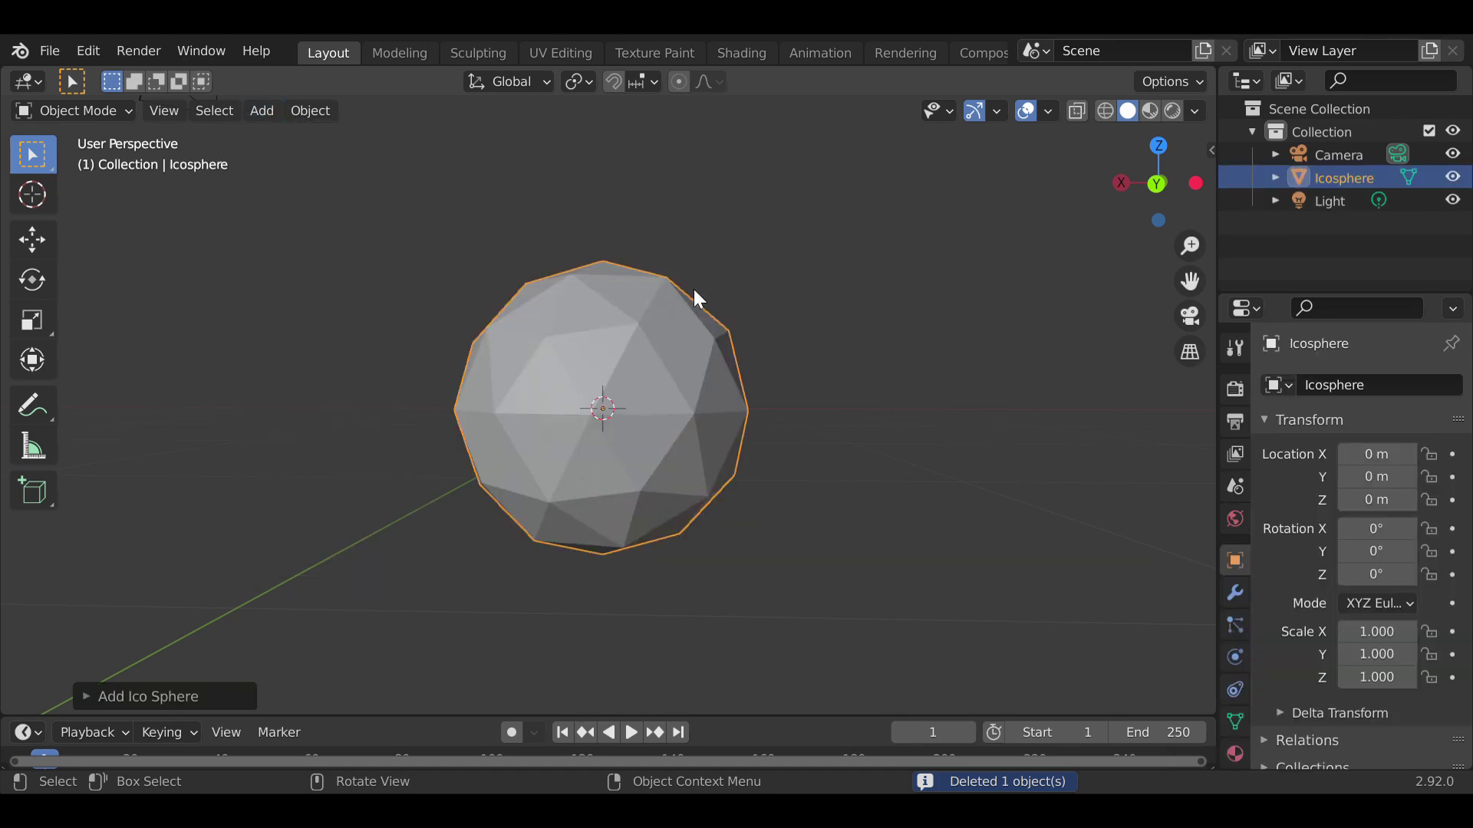
left_click(632, 383)
middle_click_drag(862, 335, 745, 334)
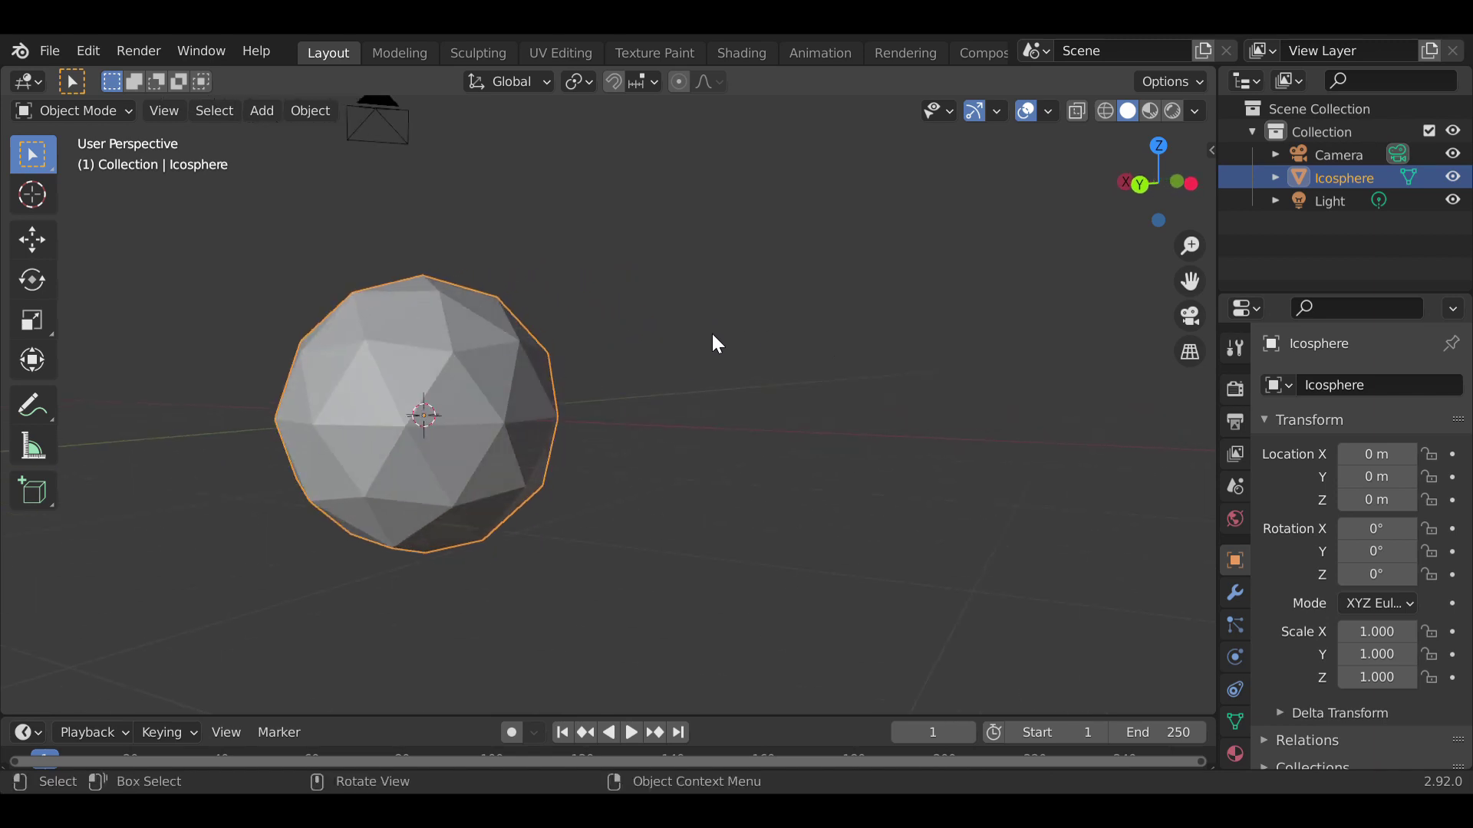
key("Delete")
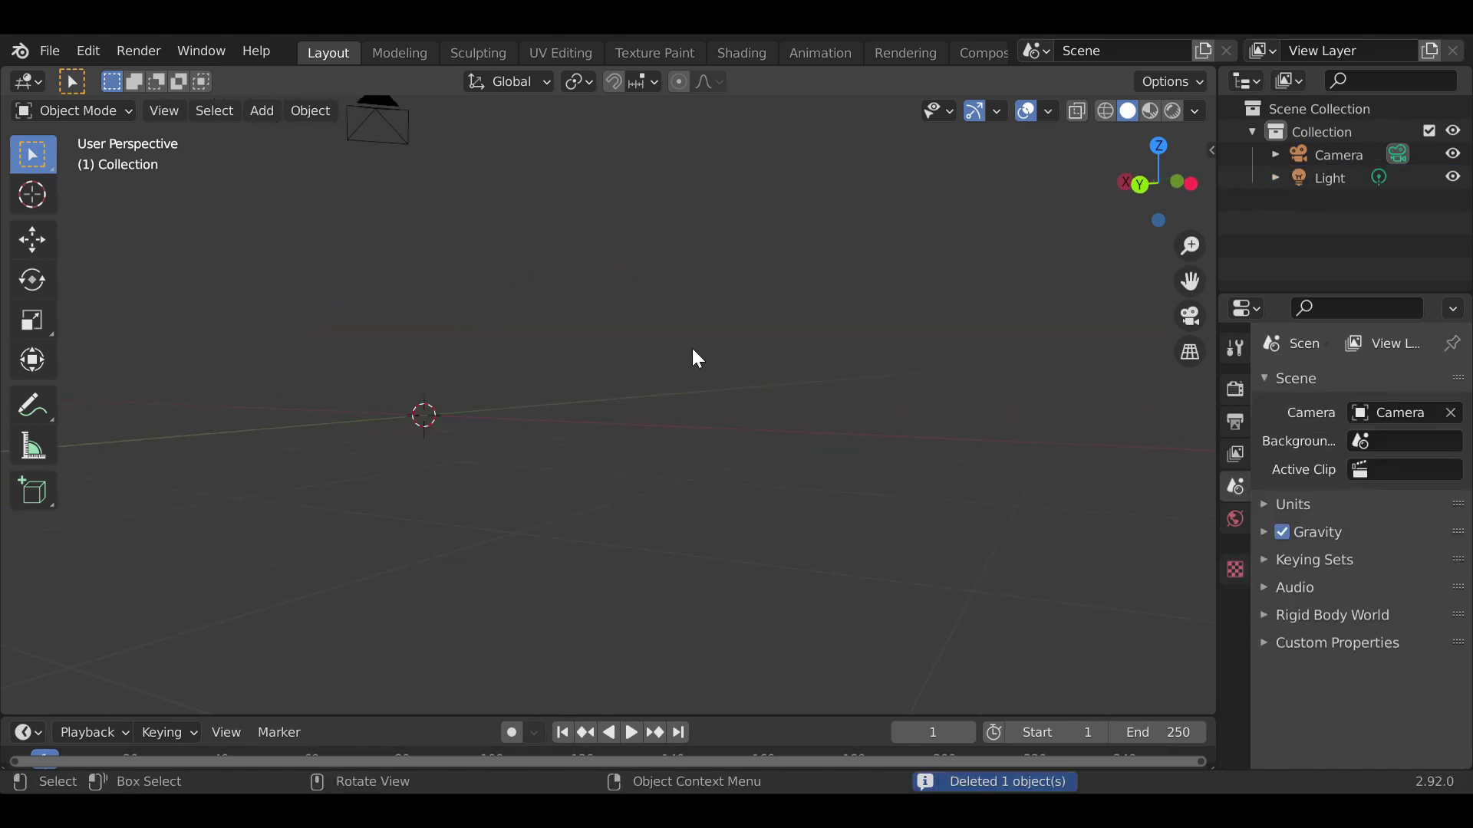
left_click(260, 113)
mouse_move(311, 142)
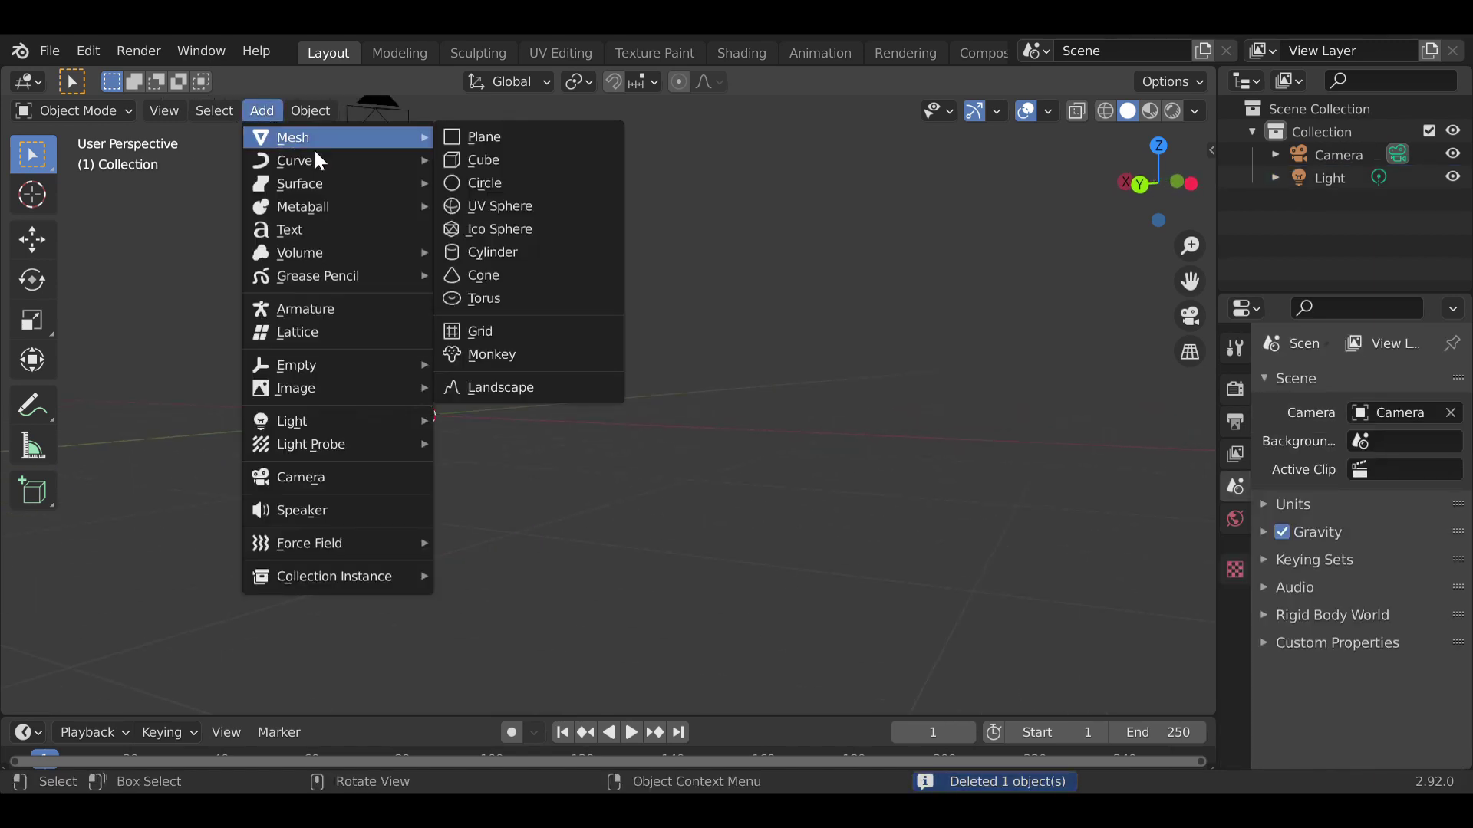
left_click(493, 216)
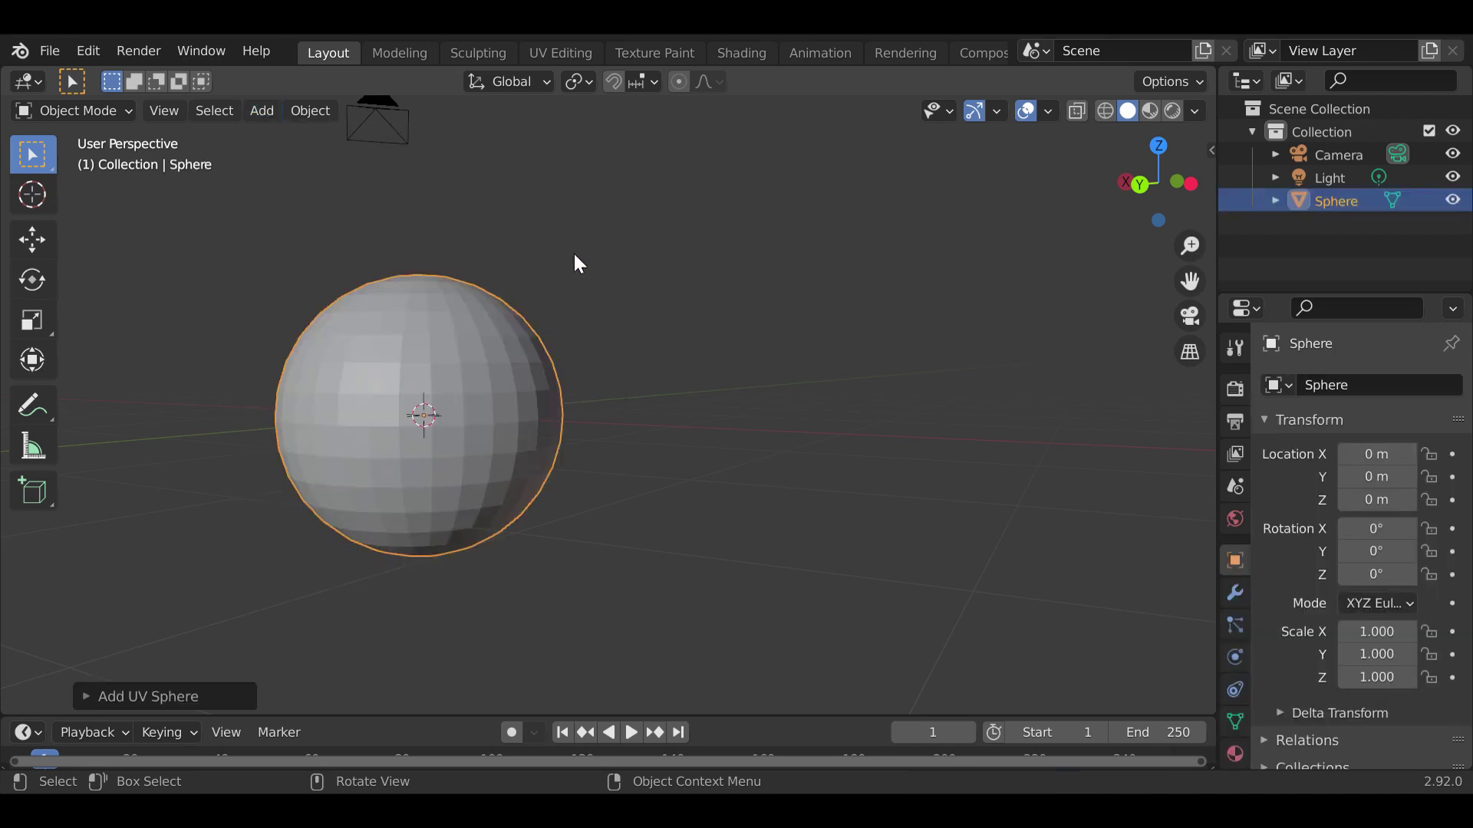
left_click(127, 694)
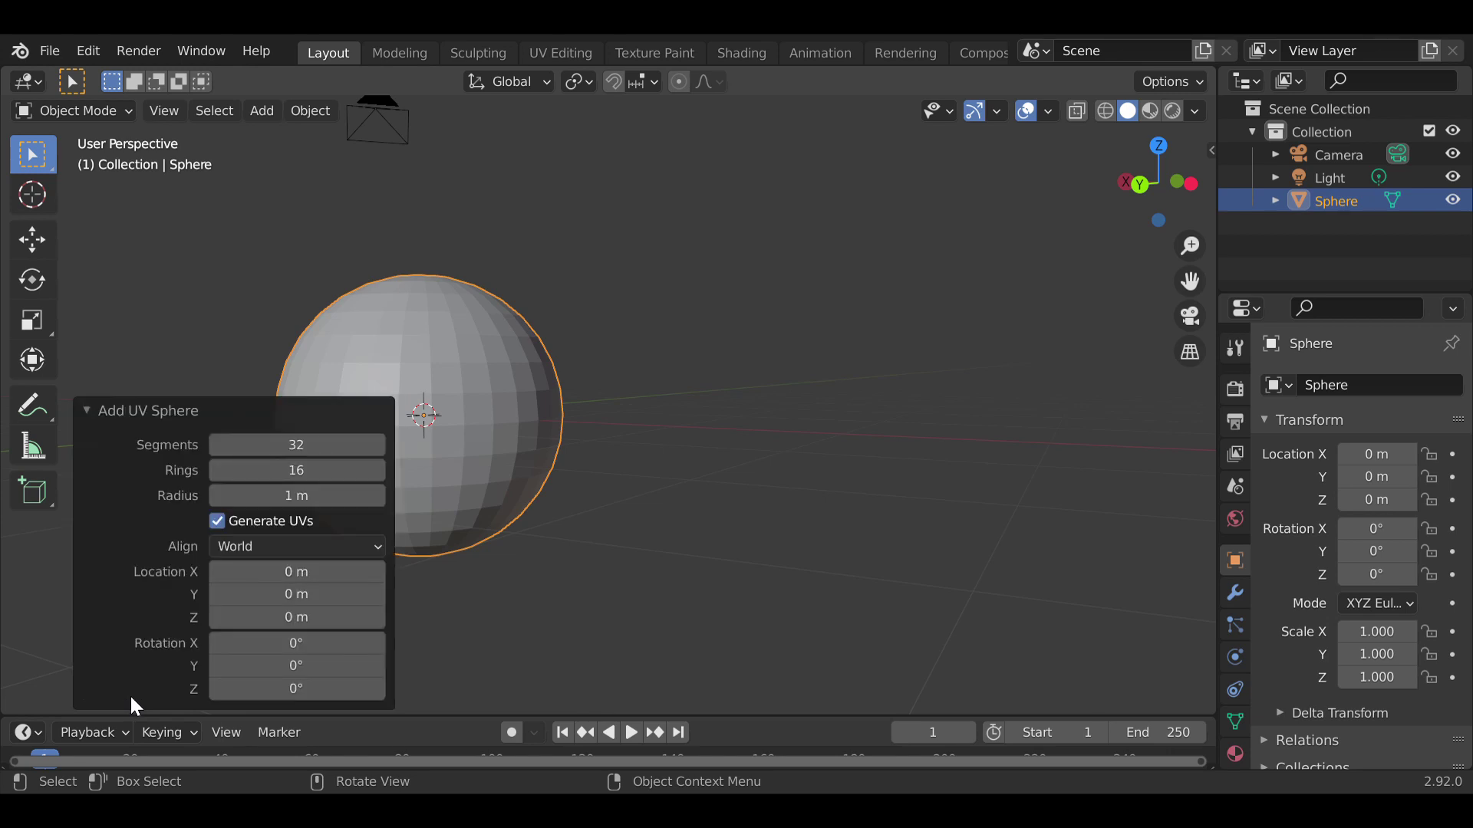
left_click(330, 455)
key("BackSpace")
type("64")
key("Return")
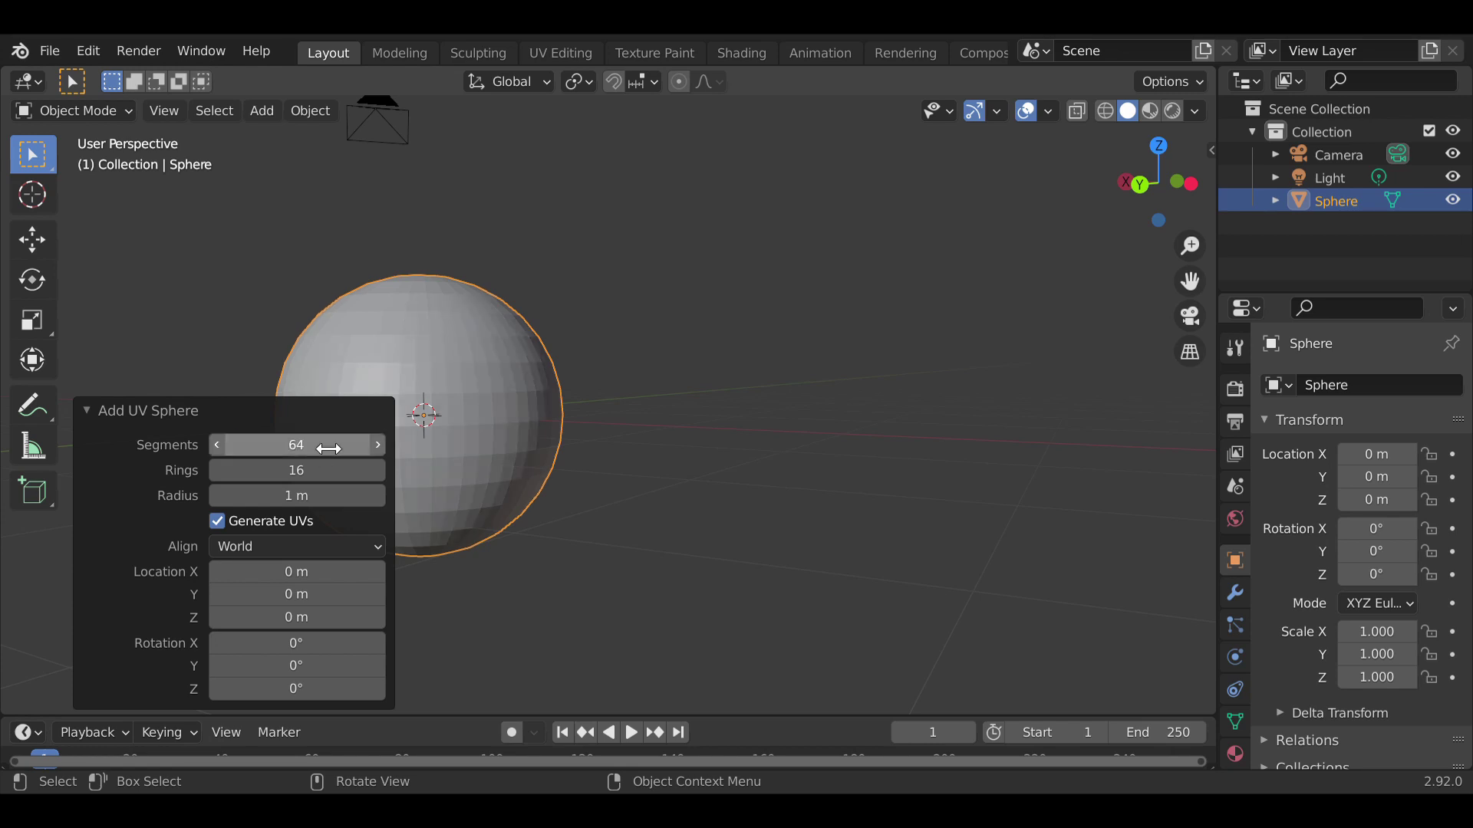
mouse_move(736, 415)
middle_mouse_down()
mouse_move(767, 408)
mouse_move(748, 414)
middle_mouse_up()
scroll(660, 391, "up", 8)
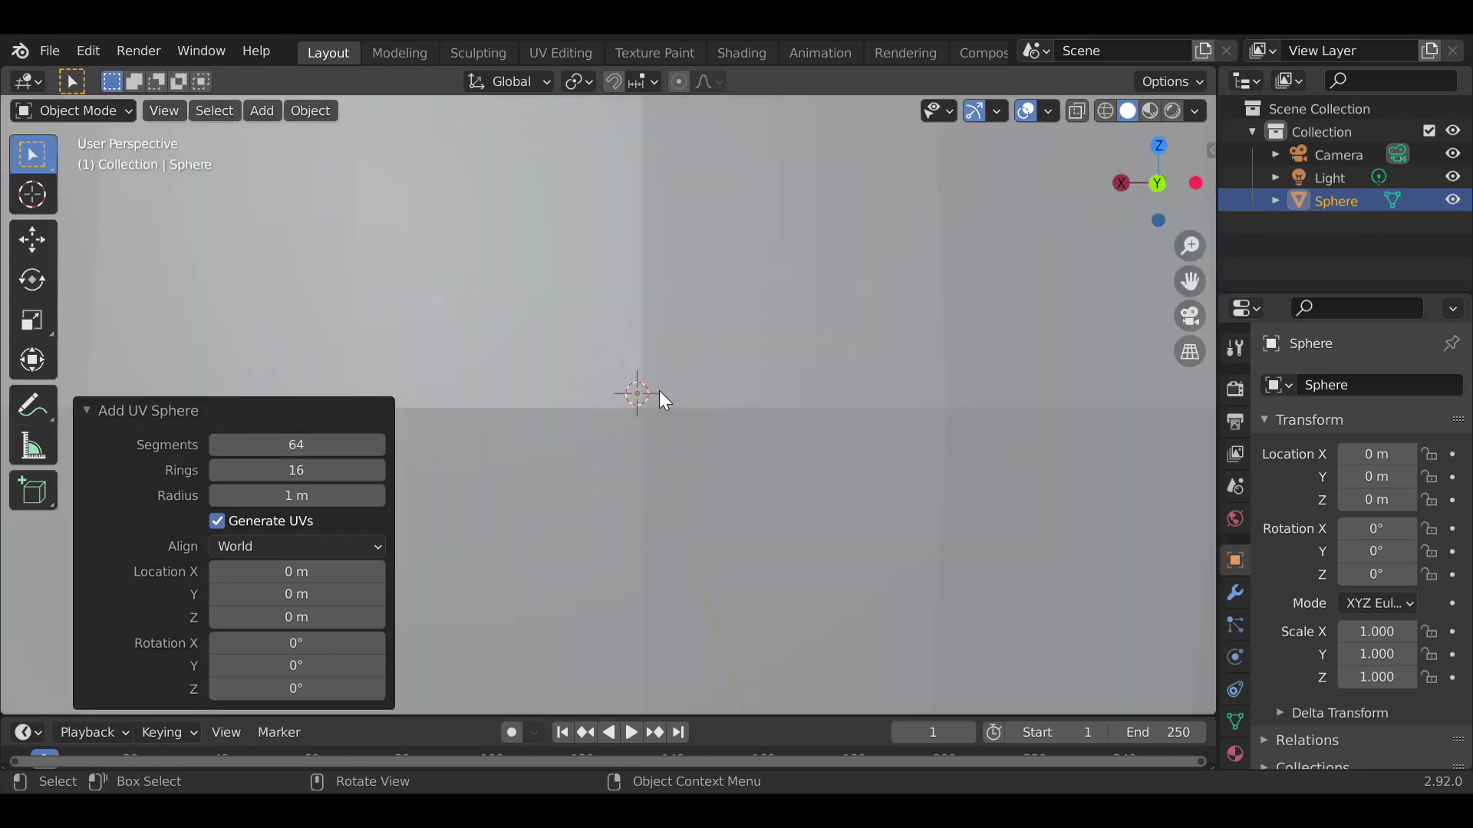
scroll(655, 364, "down", 5)
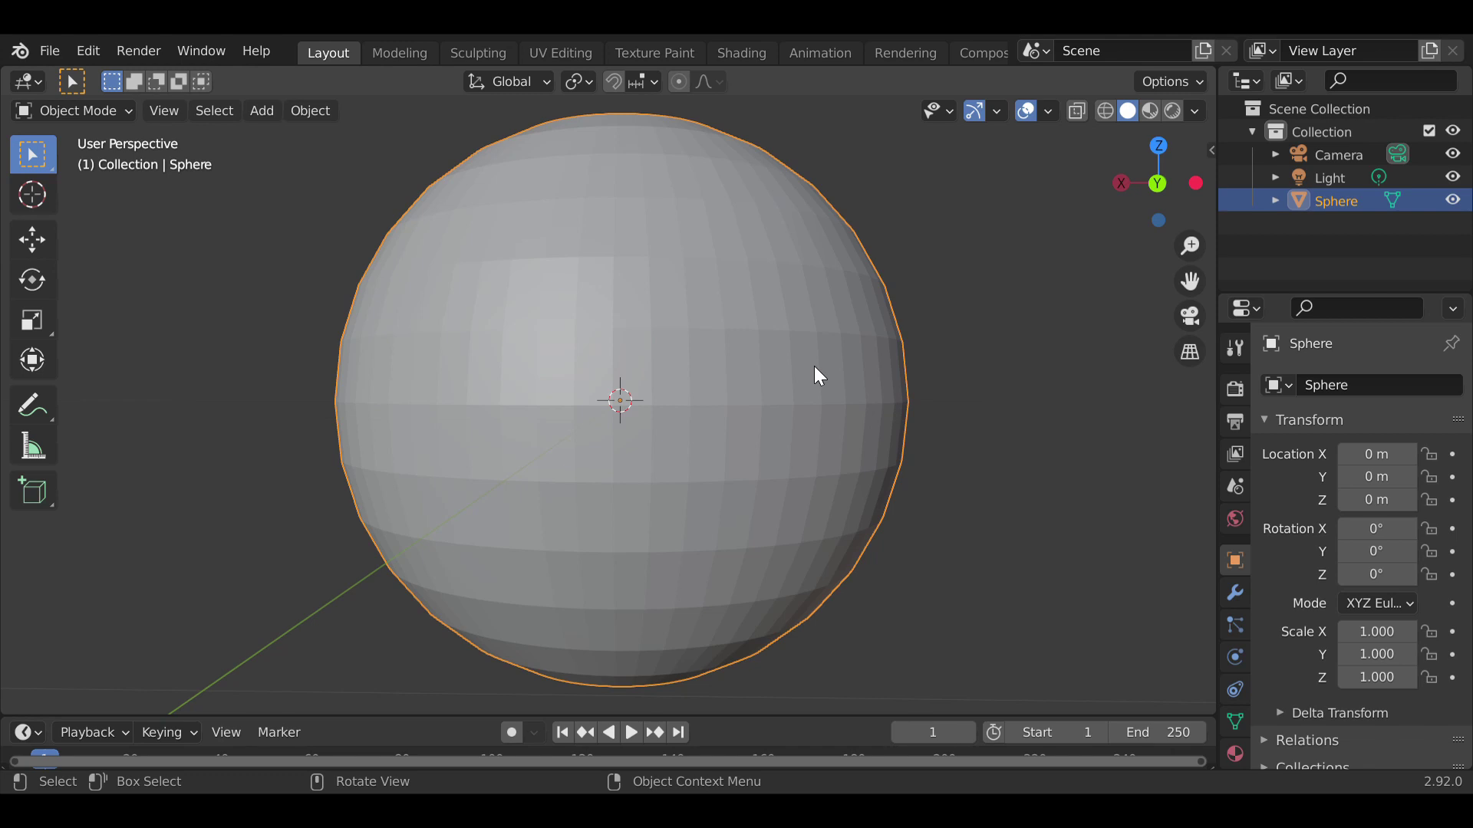
key("Tab")
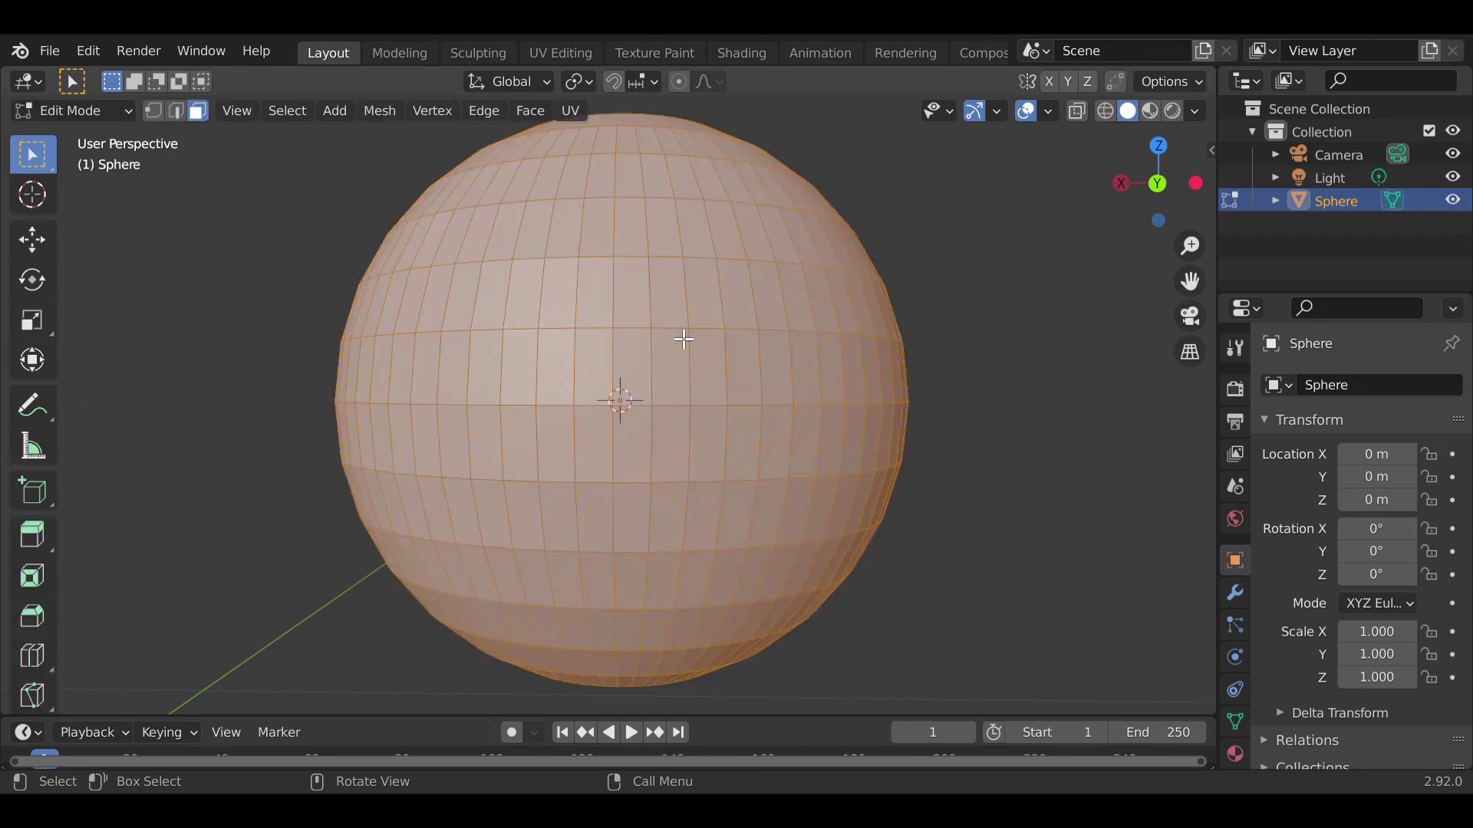
key("Tab")
left_click(980, 402)
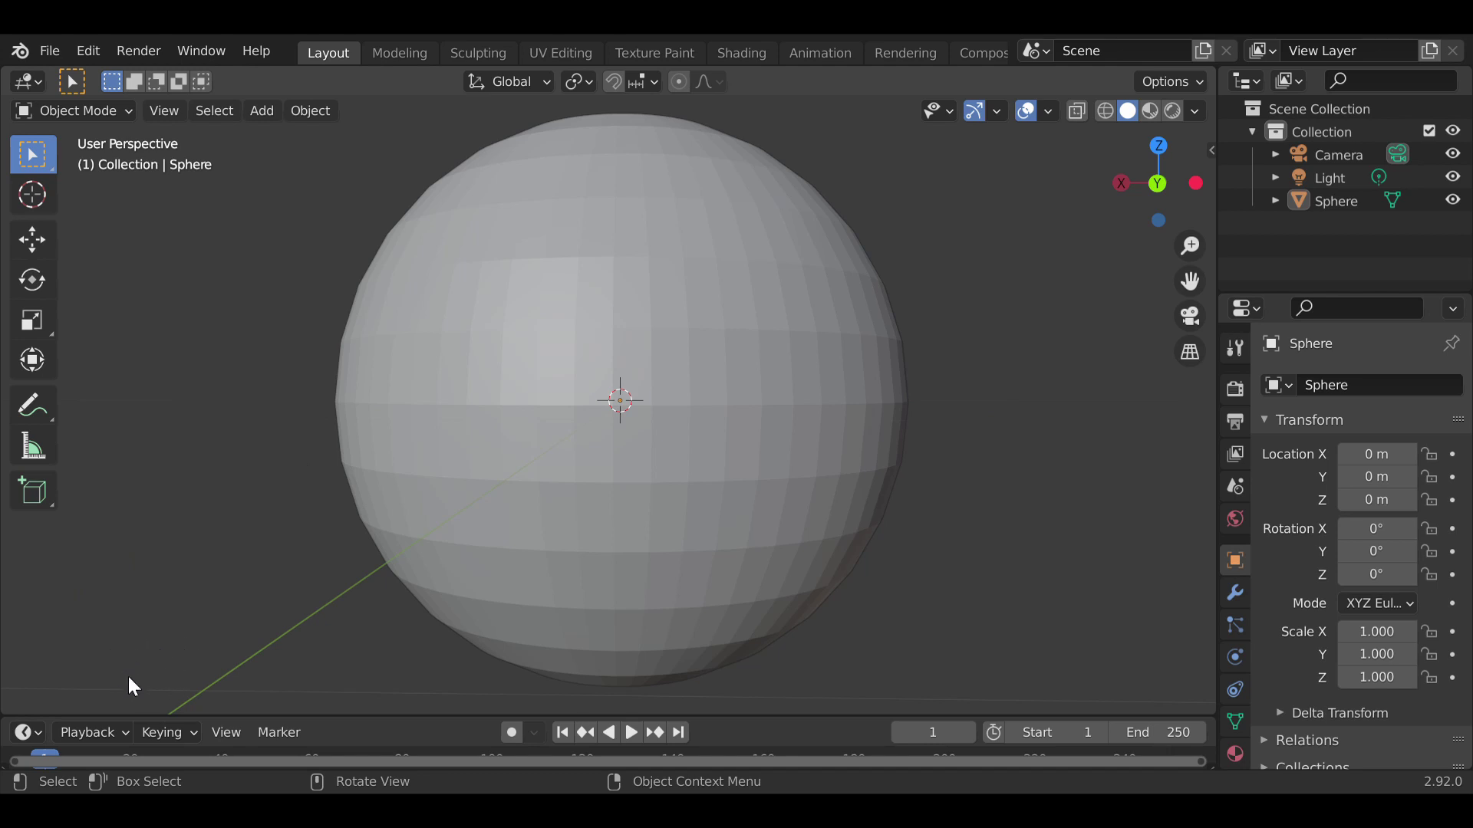
scroll(406, 421, "down", 2)
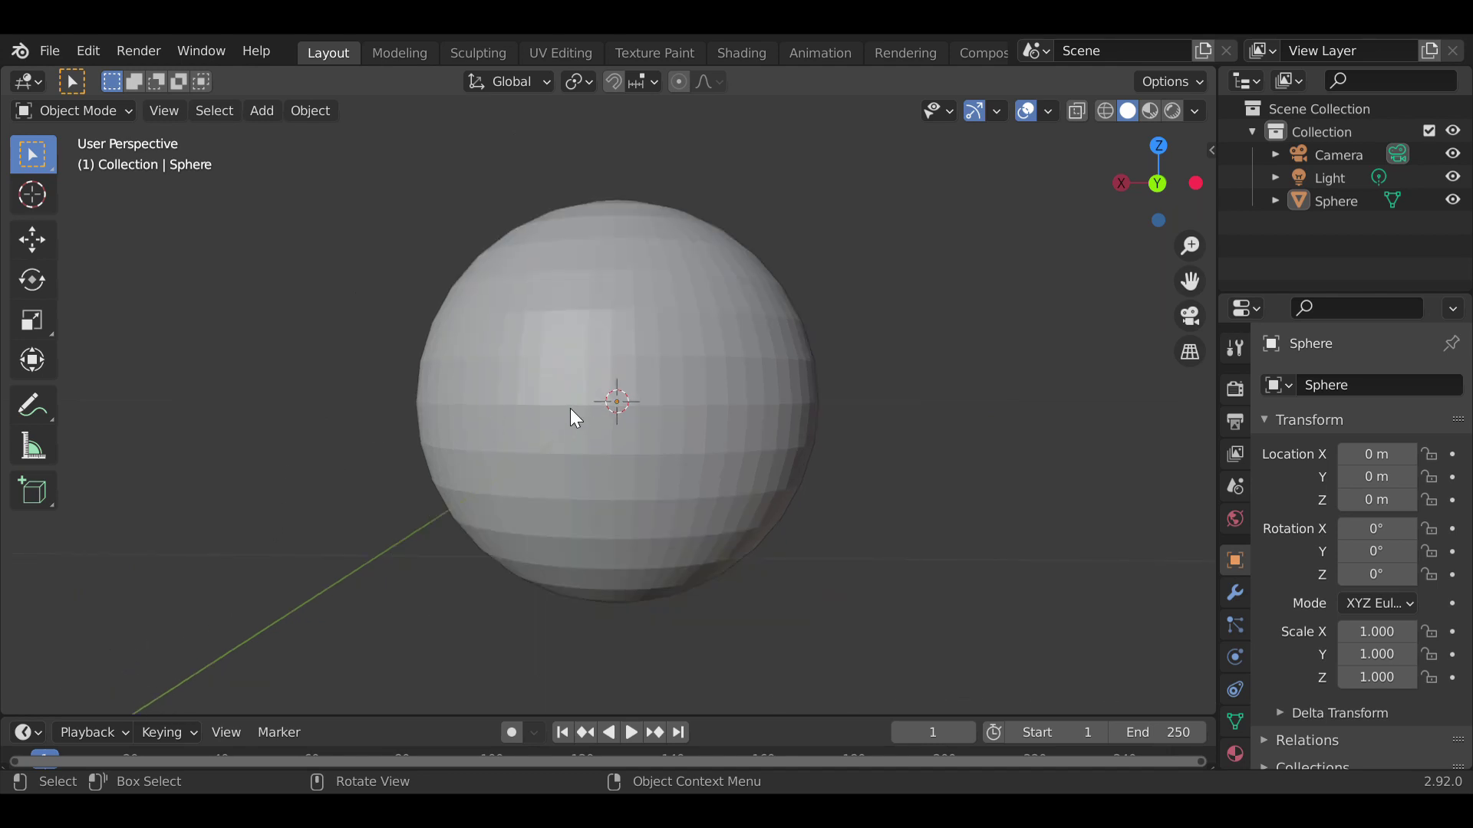
left_click(566, 386)
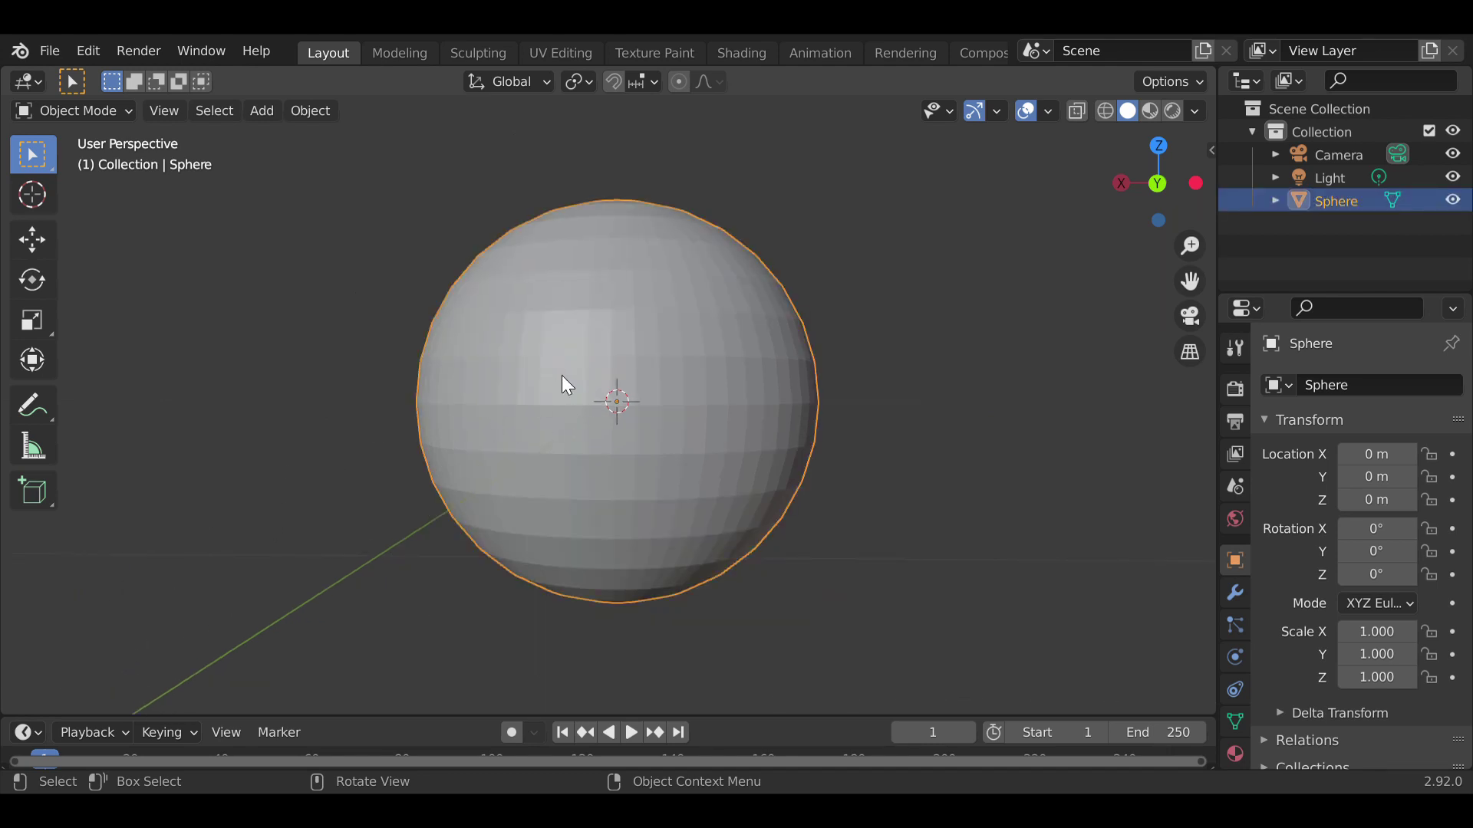
key("Delete")
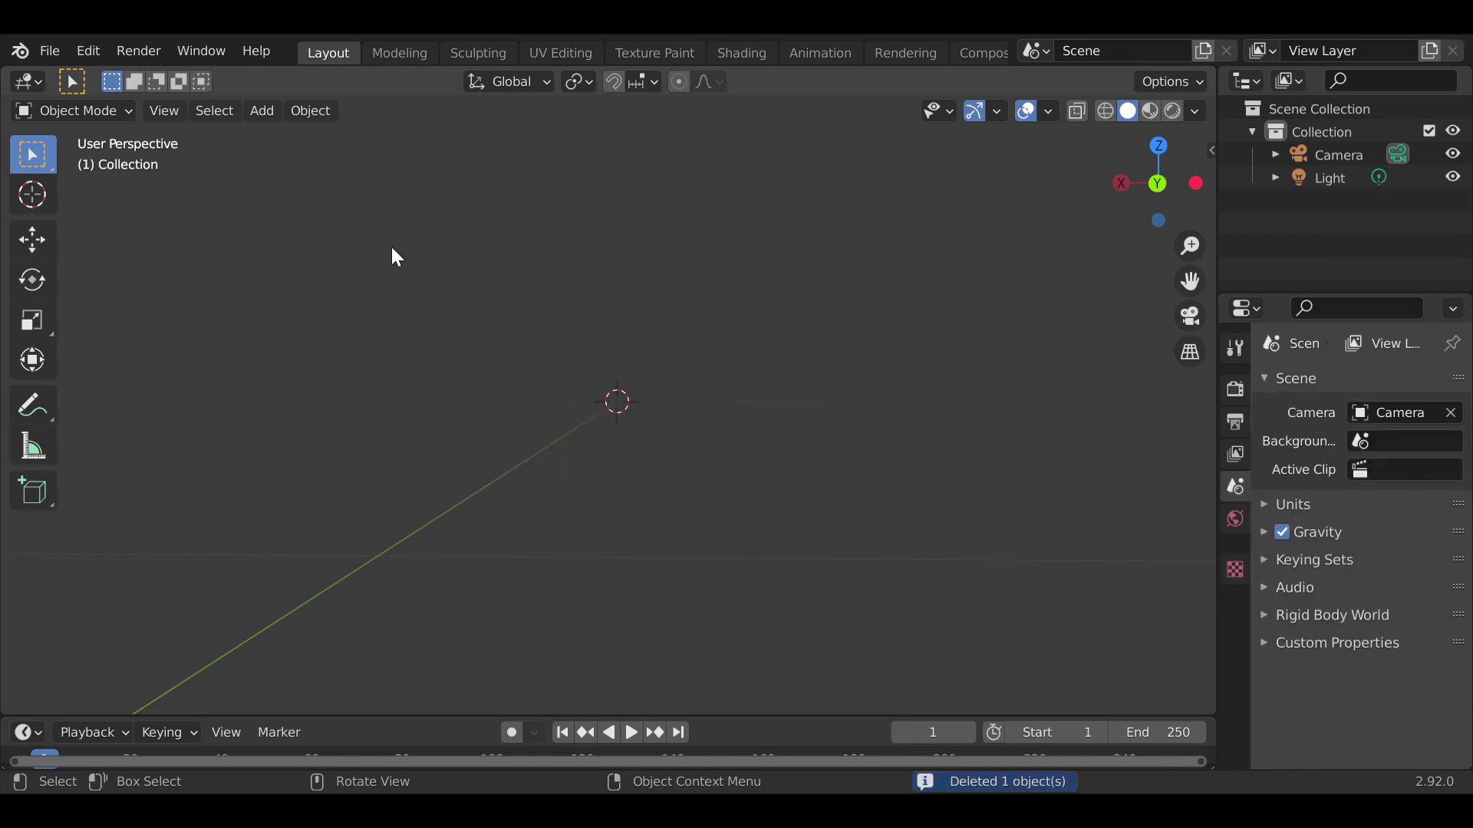
left_click(261, 110)
mouse_move(290, 135)
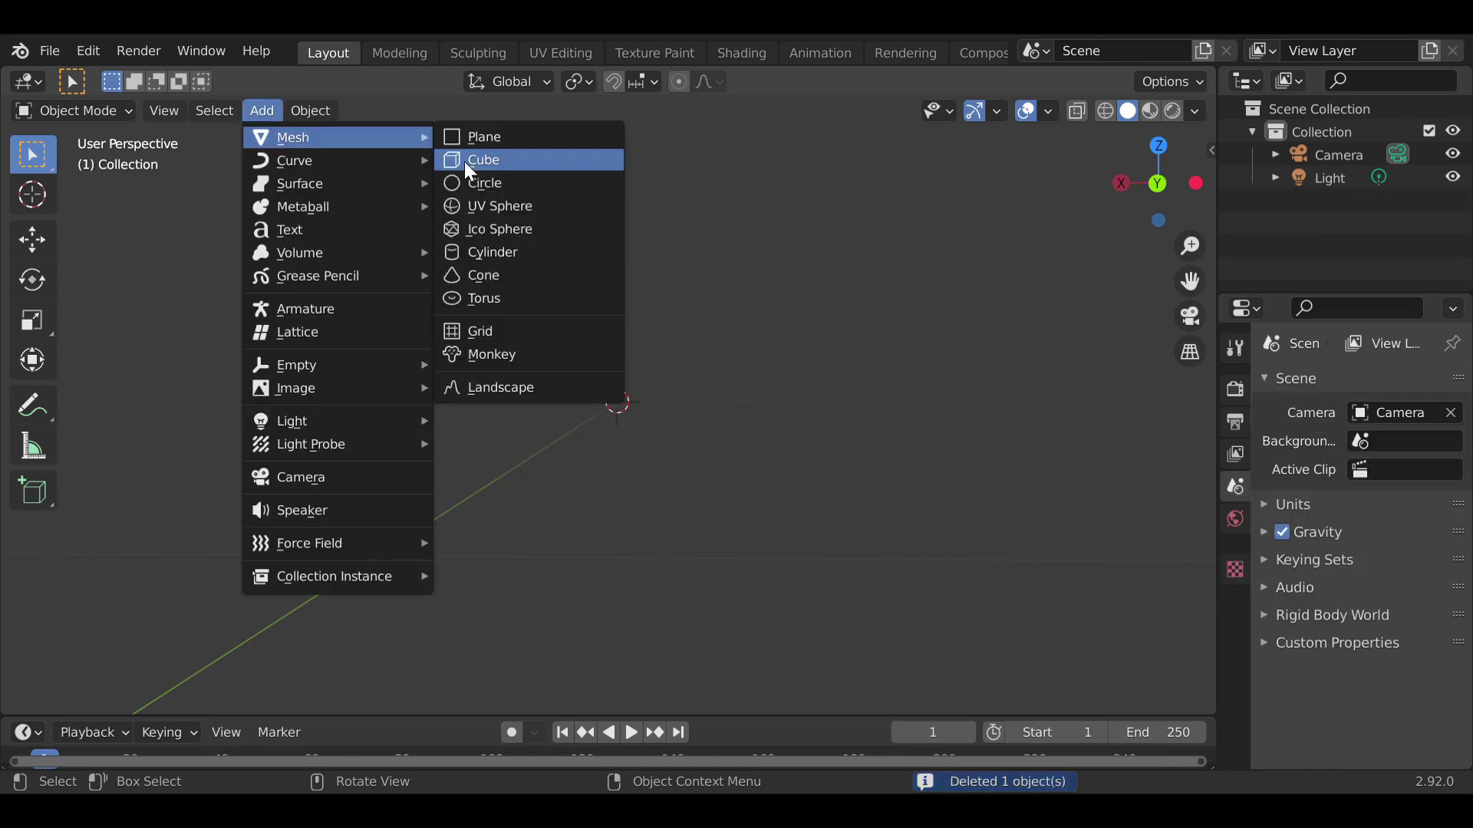
left_click(481, 201)
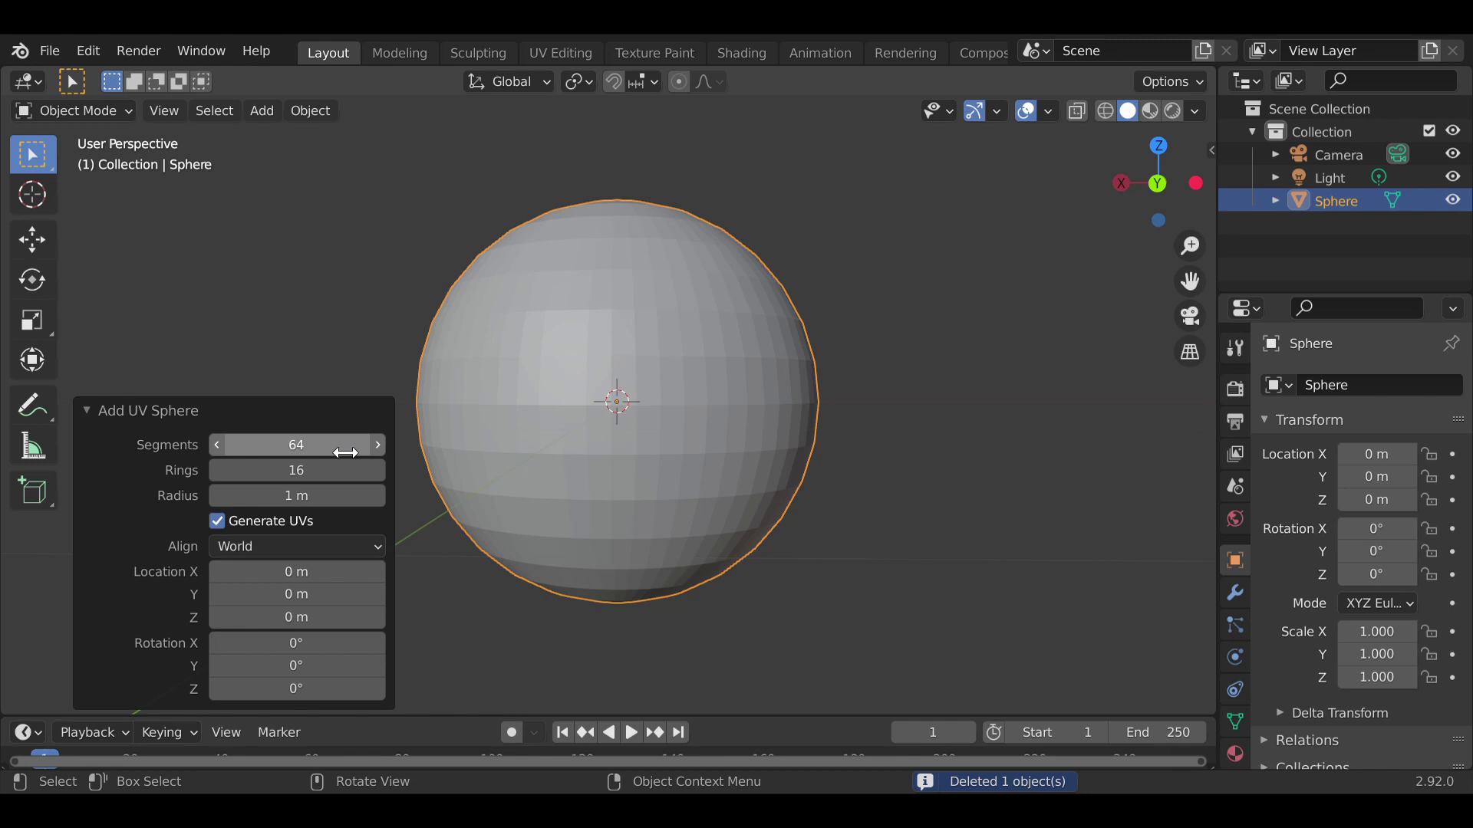
left_click(246, 287)
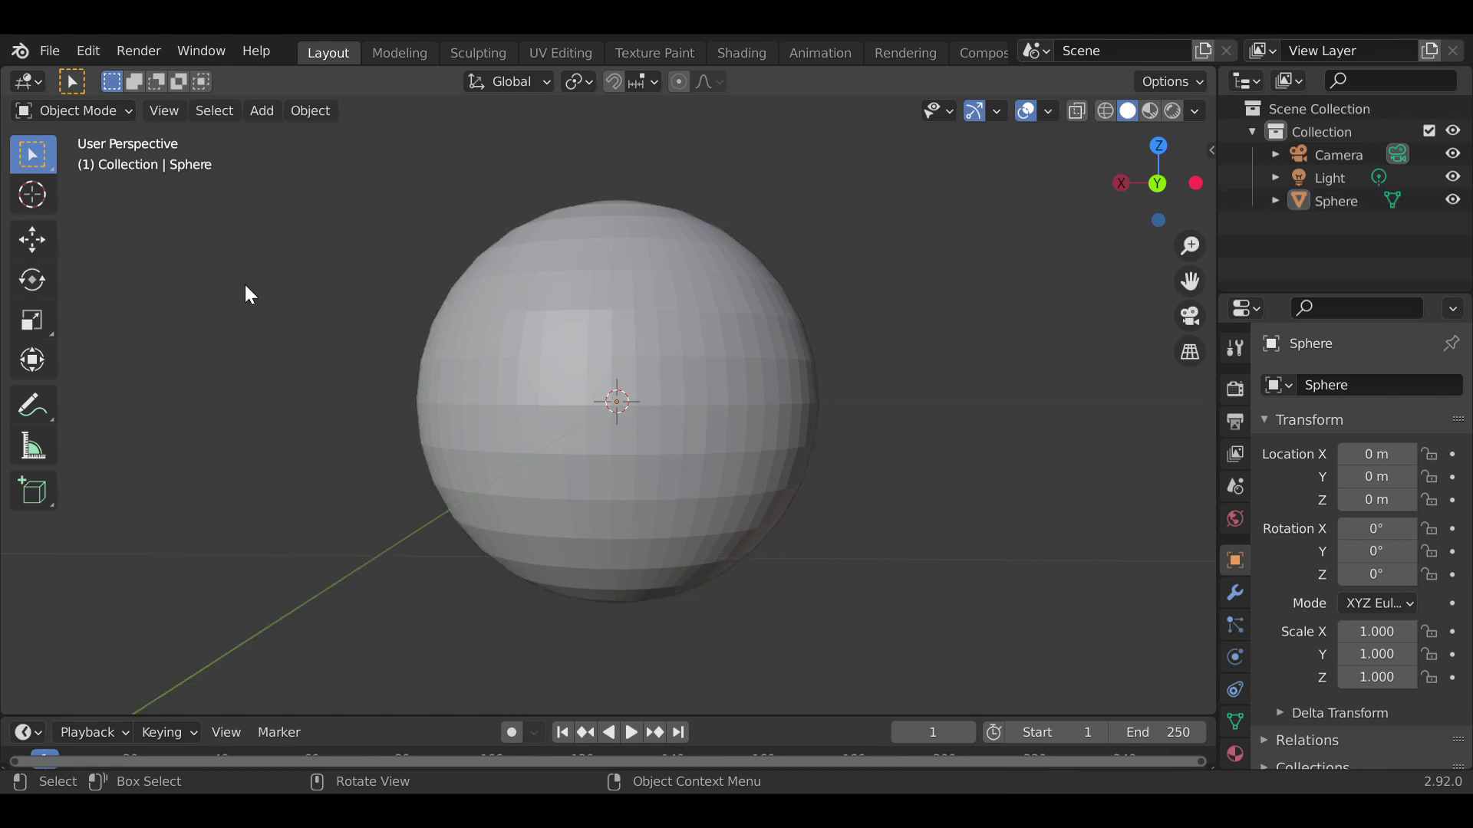
key("Delete")
left_click(261, 110)
mouse_move(338, 137)
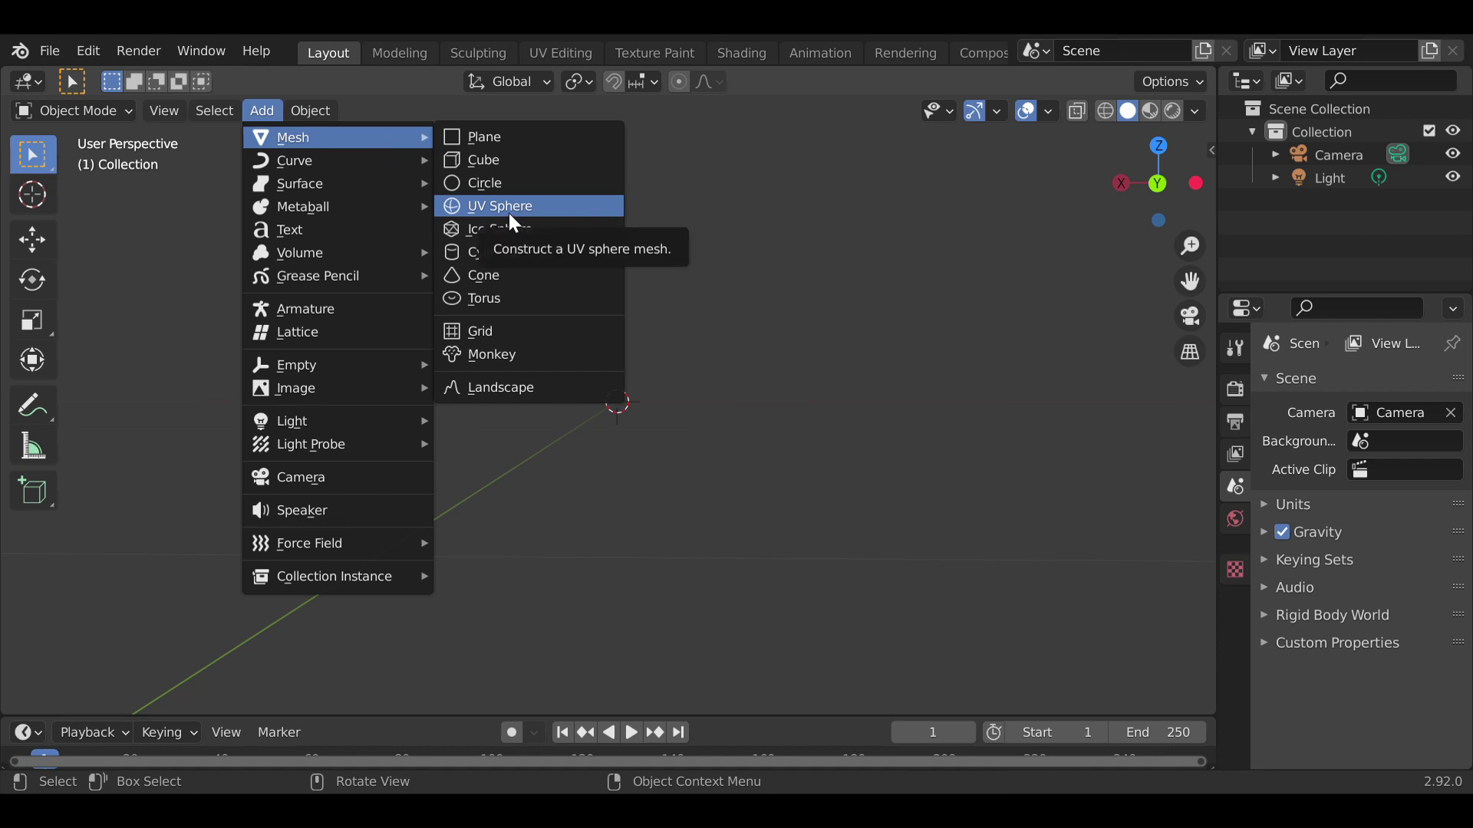
left_click(514, 219)
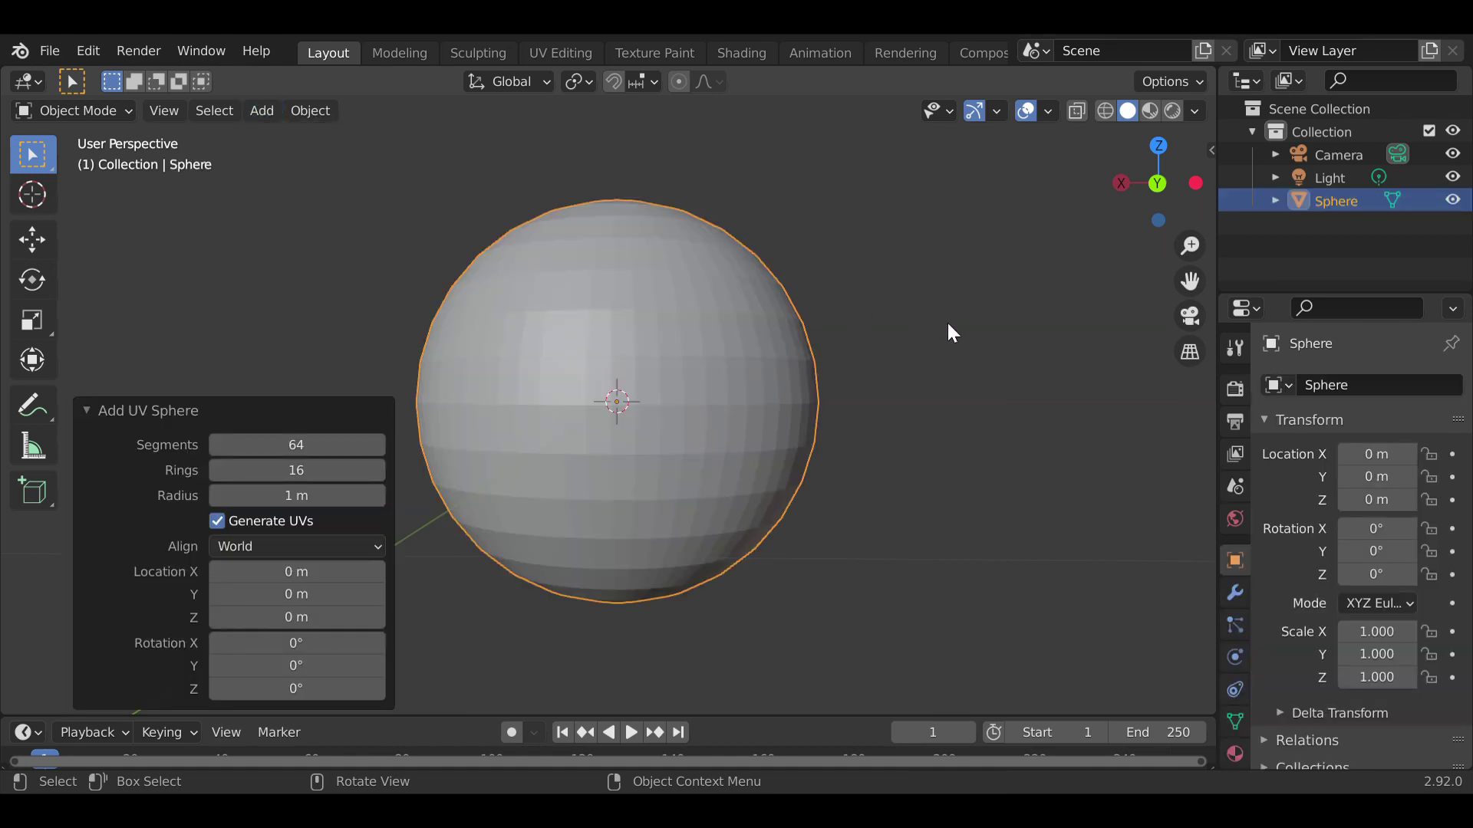
left_click(930, 372)
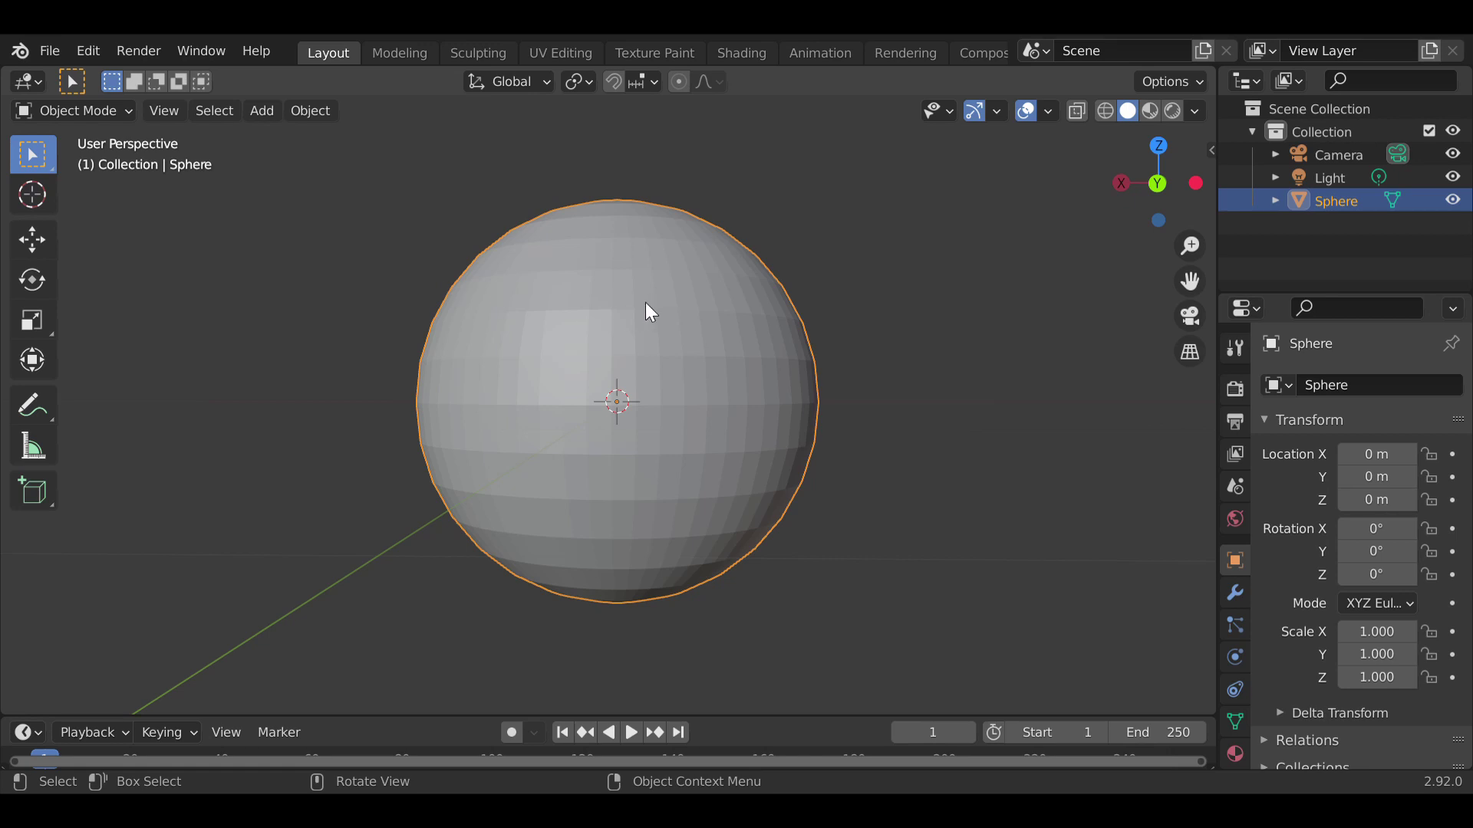
key("Delete")
left_click(260, 112)
mouse_move(345, 138)
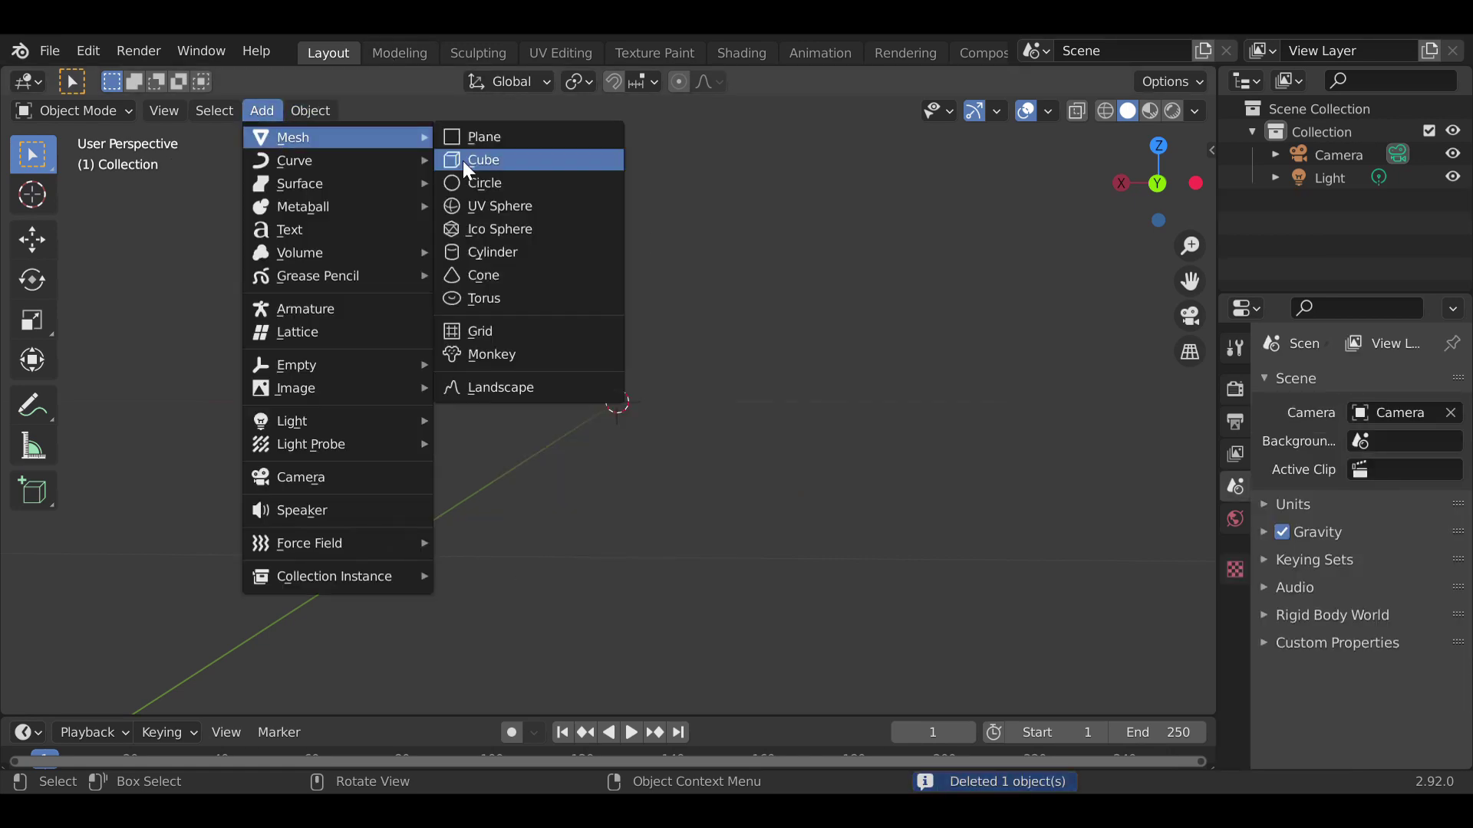
left_click(488, 208)
left_click_drag(261, 471, 356, 466)
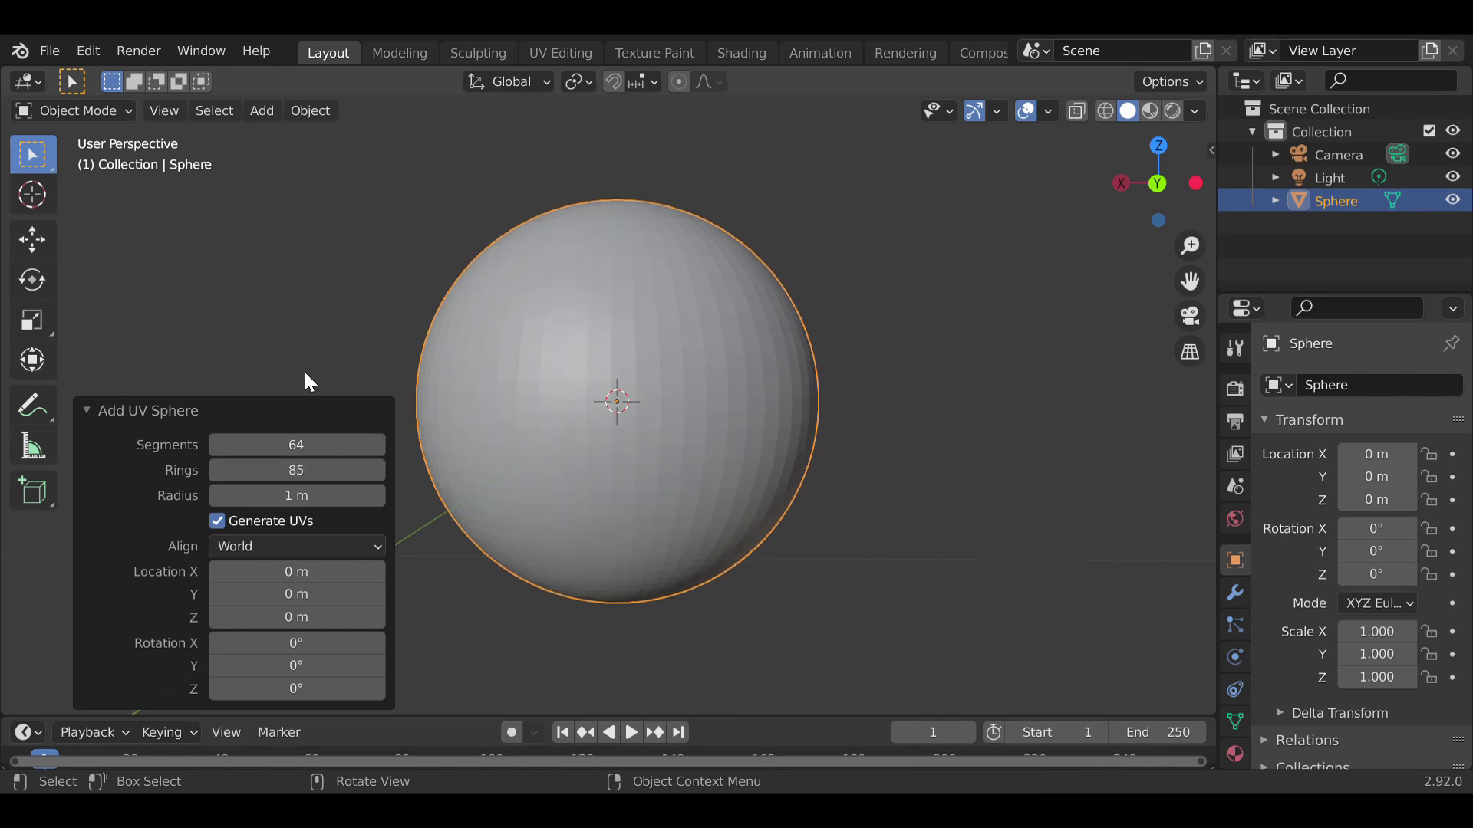
left_click(253, 292)
left_click(589, 367)
key("x")
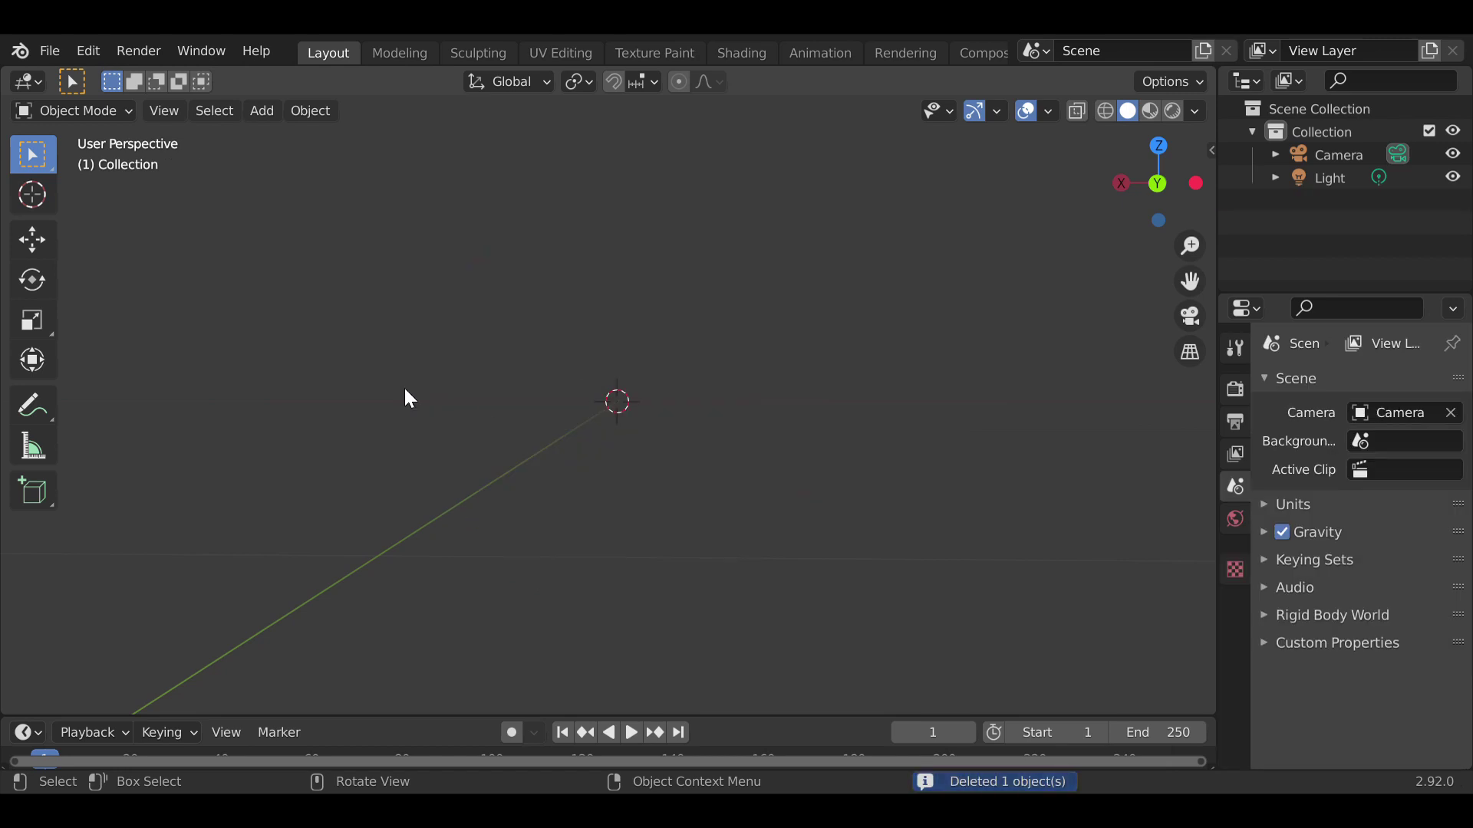
- Add a cylinder, then select and delete it
left_click(265, 114)
mouse_move(283, 136)
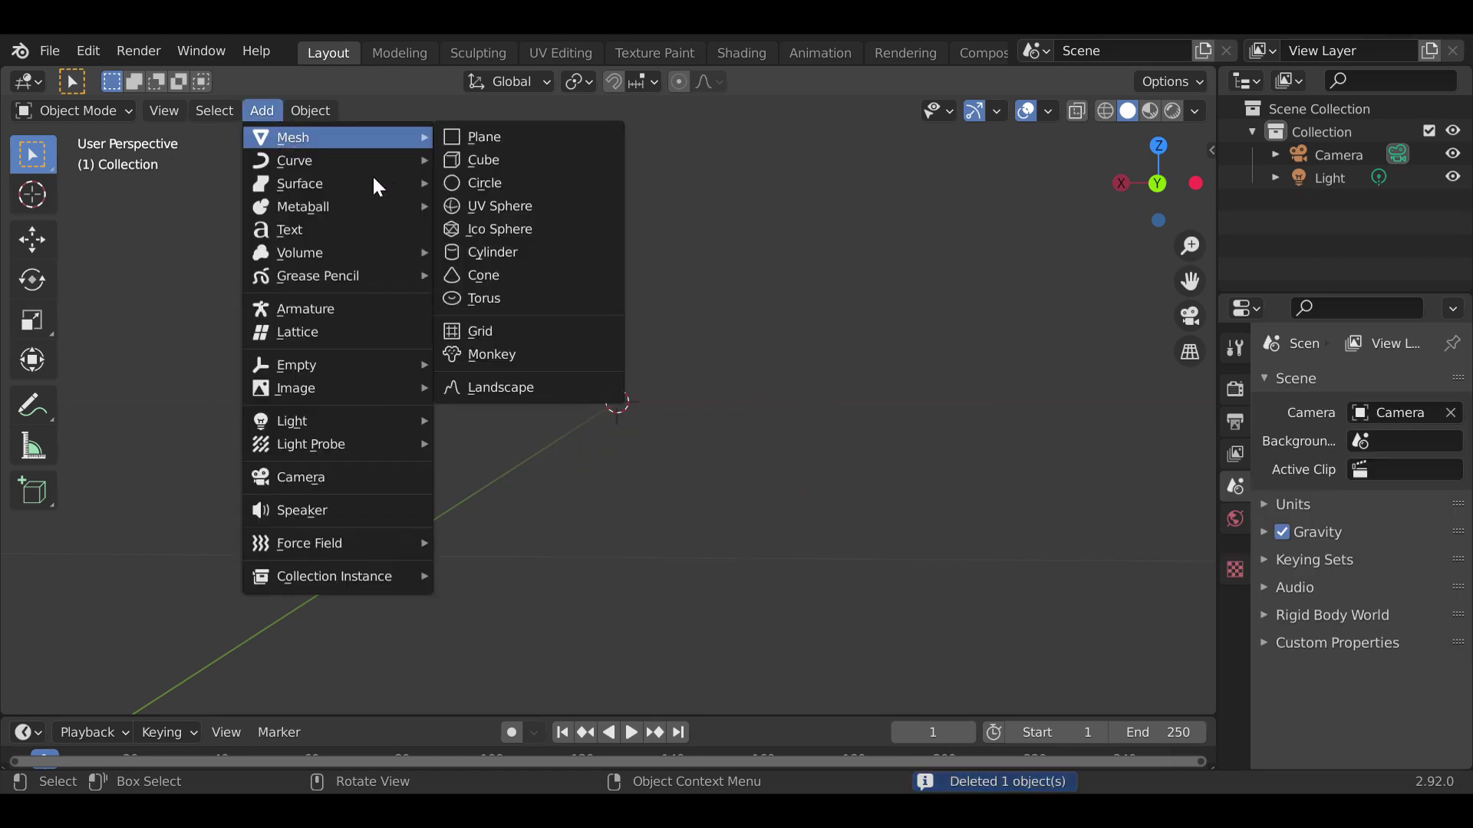
left_click(505, 251)
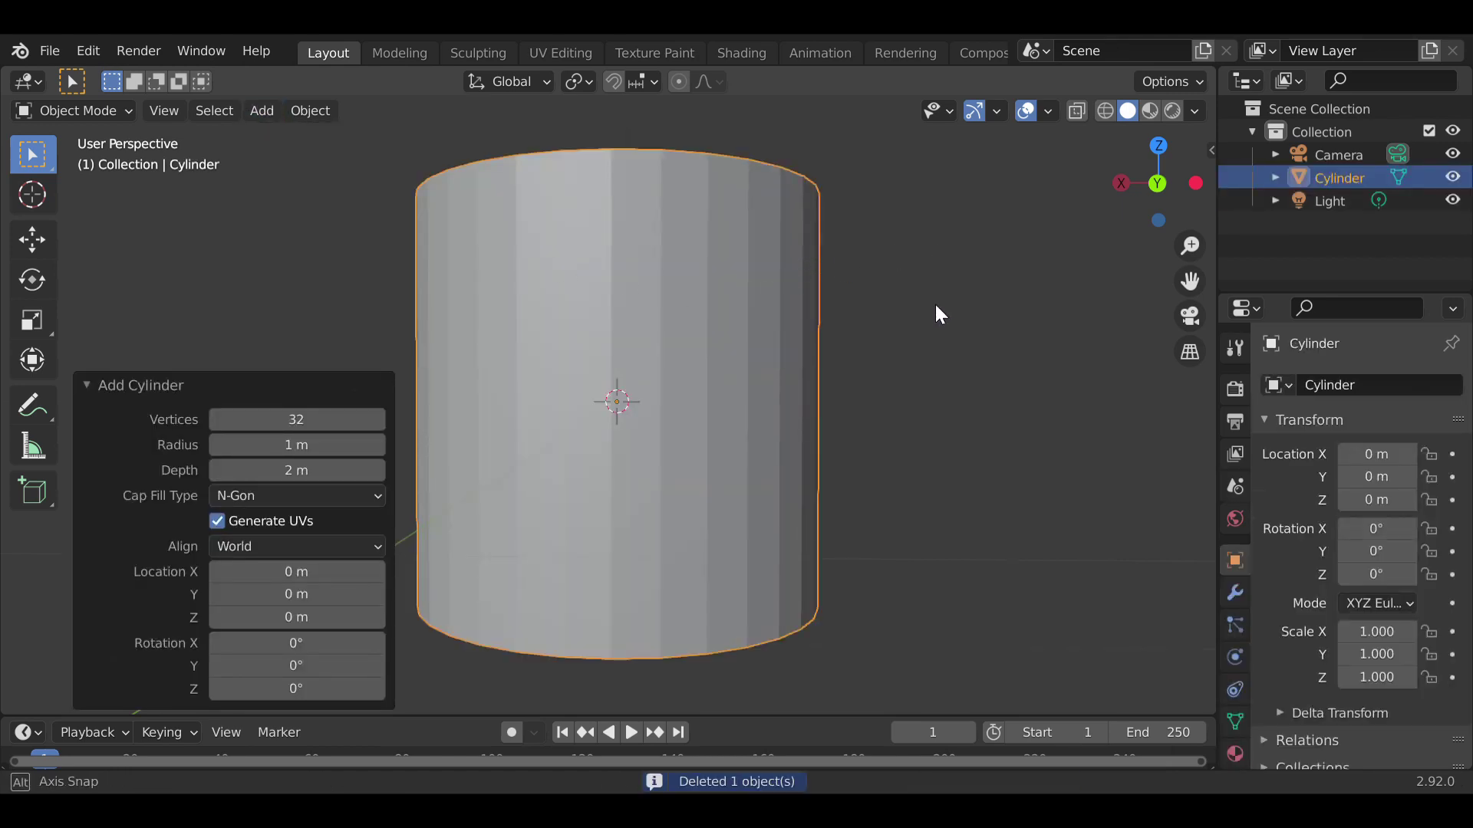
middle_click_drag(937, 288, 734, 325)
left_click(207, 266)
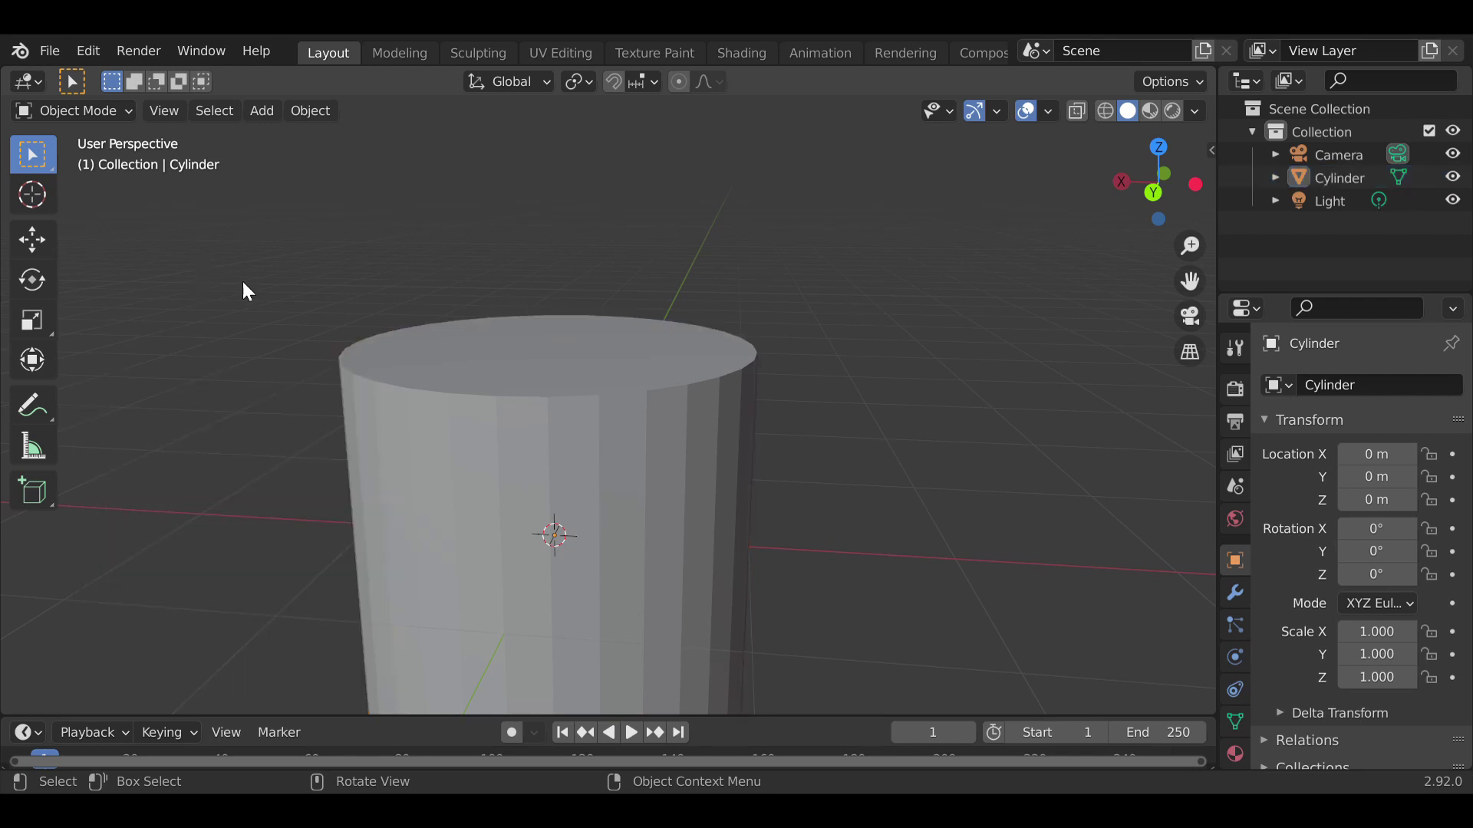
left_click(552, 500)
key("Delete")
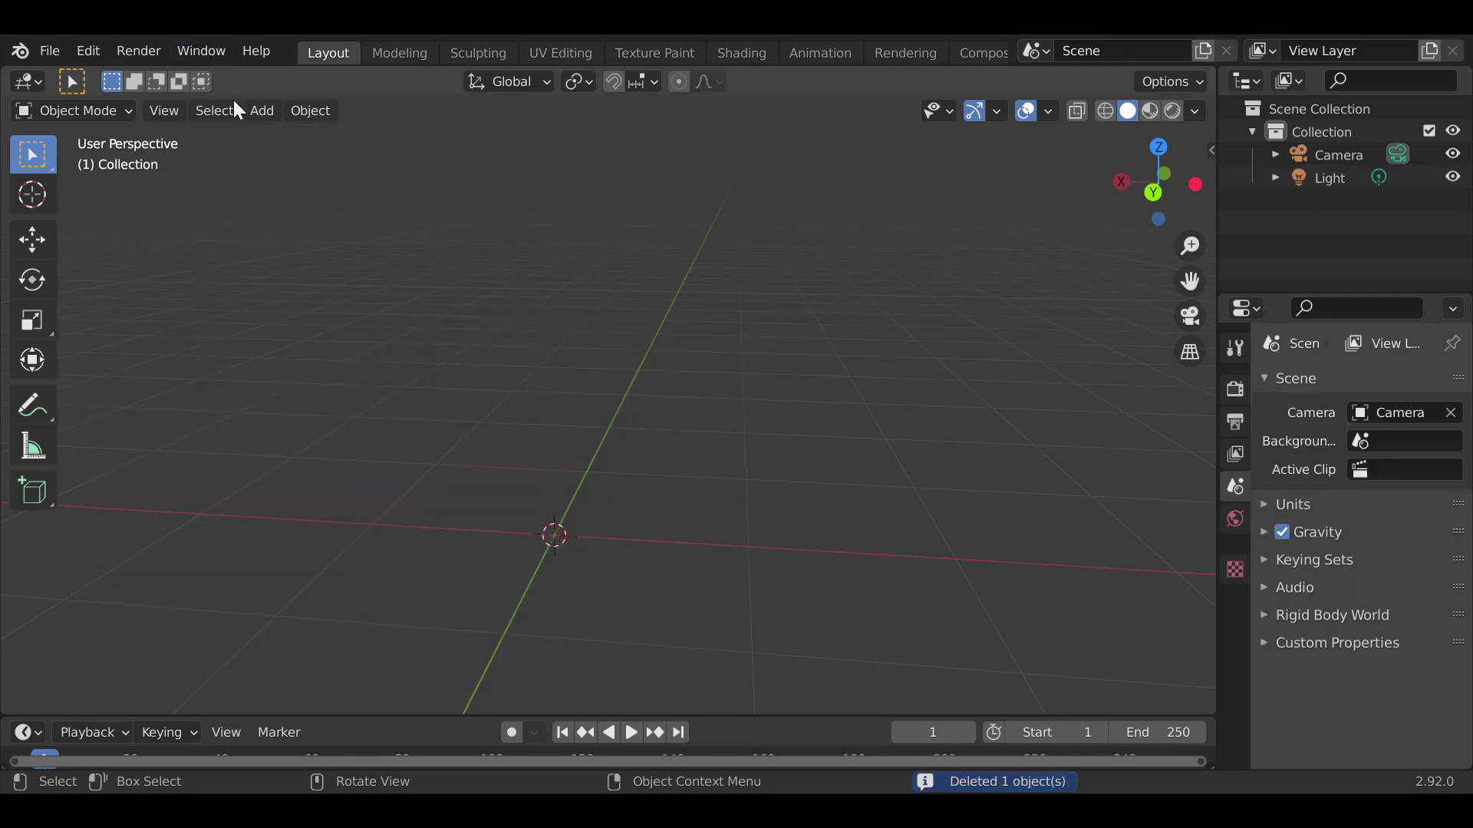
- Add a cone and delete it, then bring up the mesh list at Torus
left_click(262, 110)
mouse_move(310, 137)
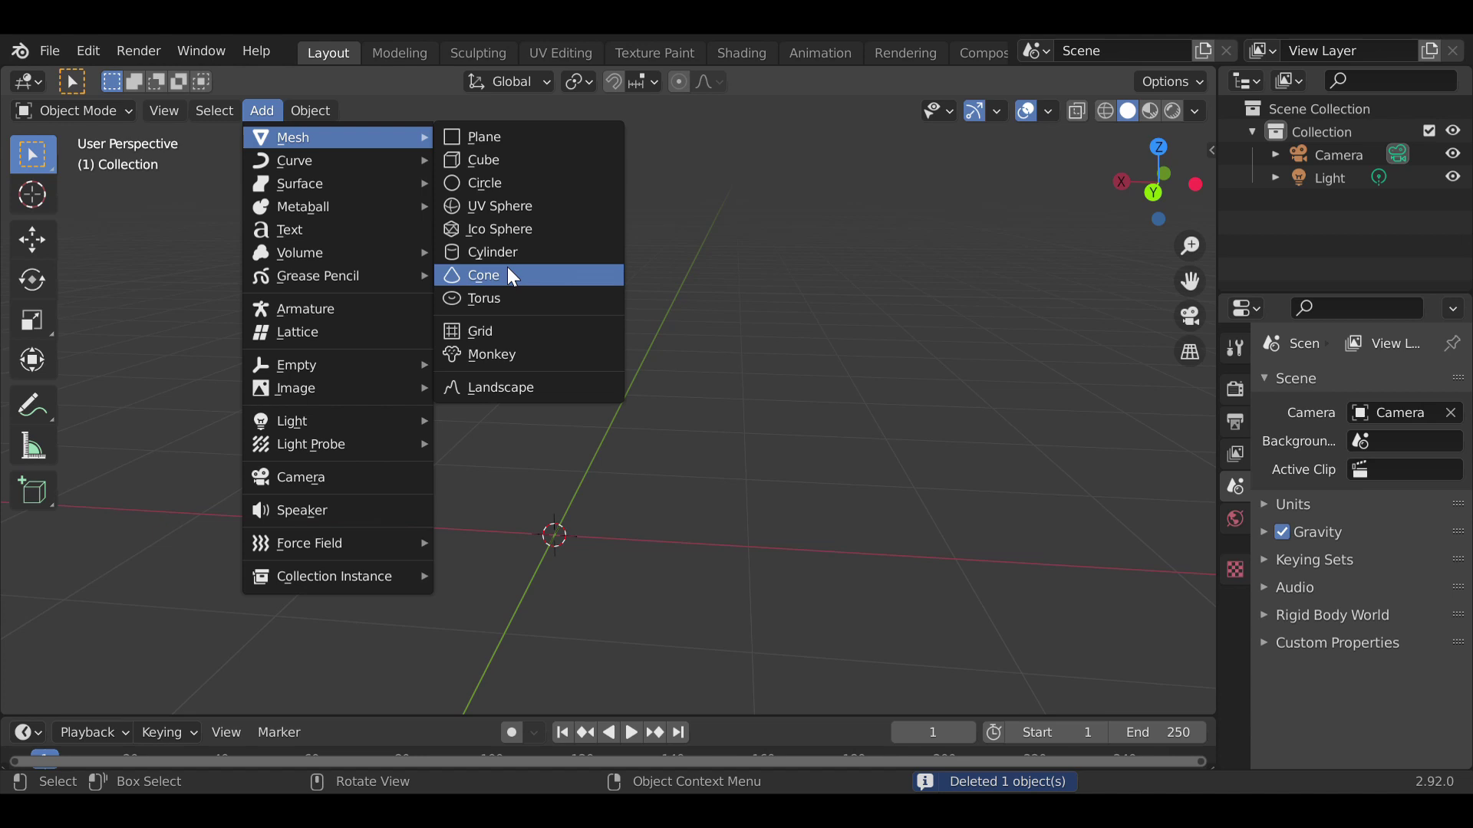
left_click(510, 274)
scroll(741, 331, "down", 5)
key("Delete")
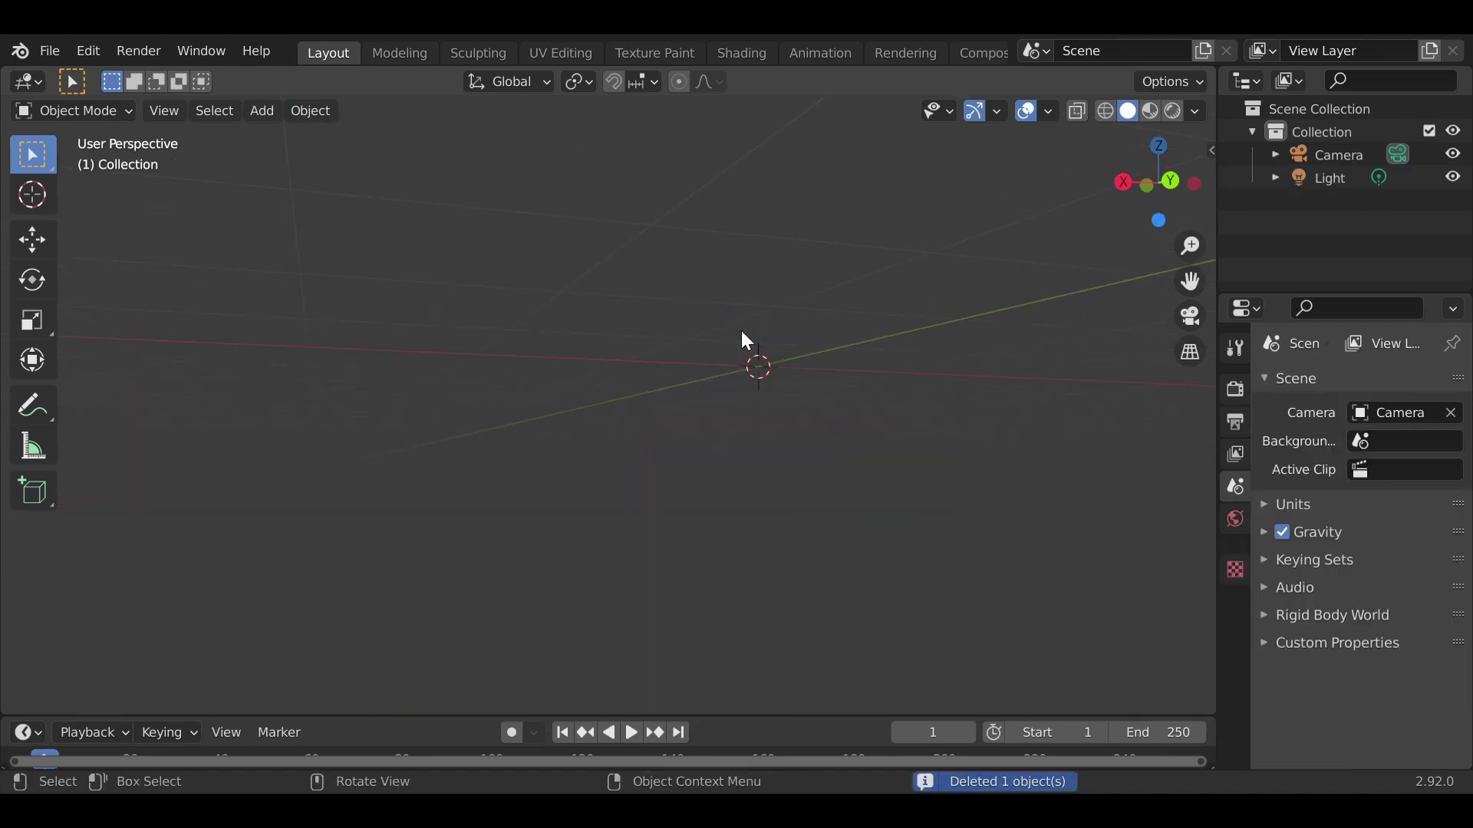
left_click(261, 110)
mouse_move(310, 137)
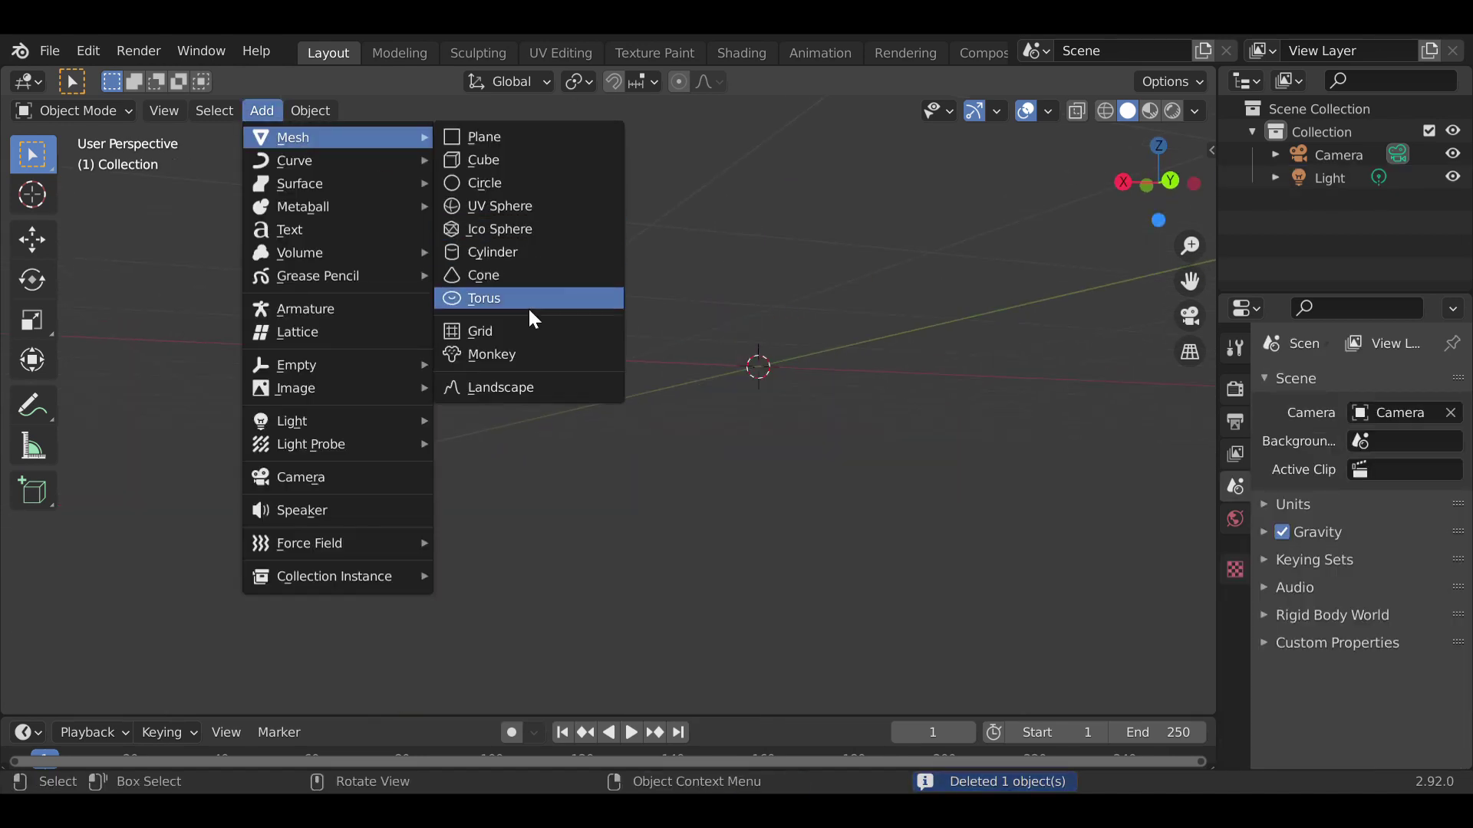